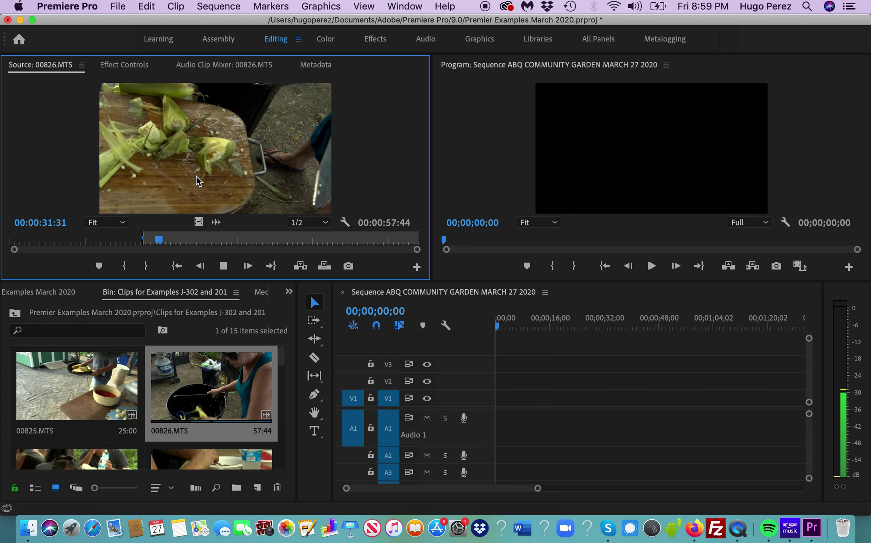
- Set the 00826.MTS out point at 00:00:30:52, a 2:36 range, and drag it toward the sequence
key(space)
key(o)
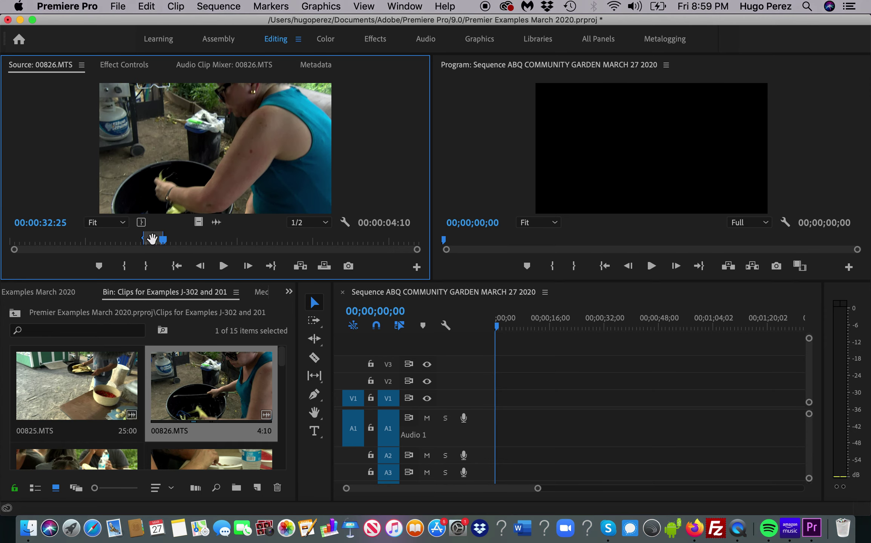
drag(164, 240, 140, 242)
key(i)
key(space)
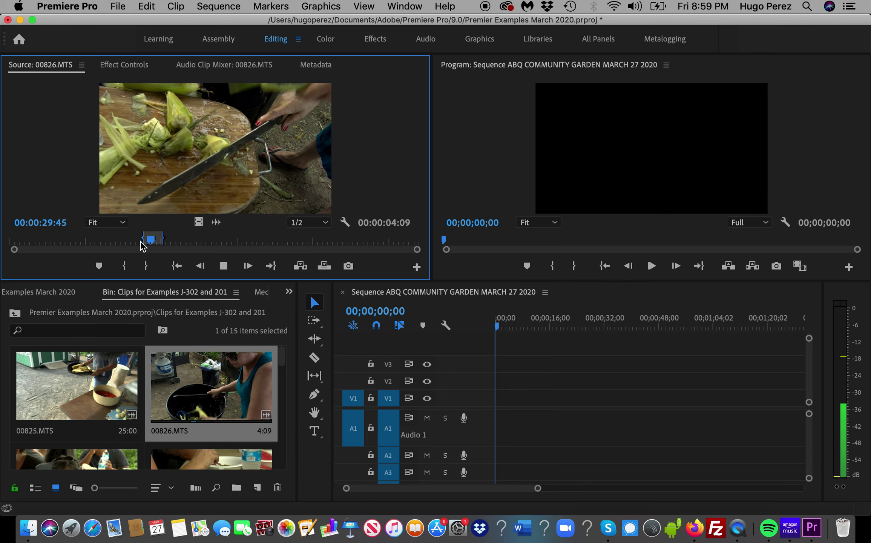
key(space)
key(o)
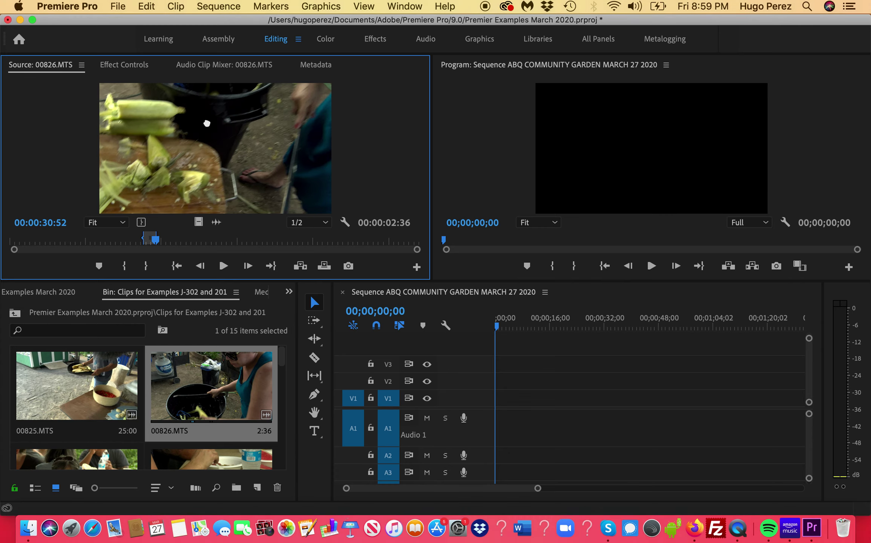
drag(207, 124, 498, 408)
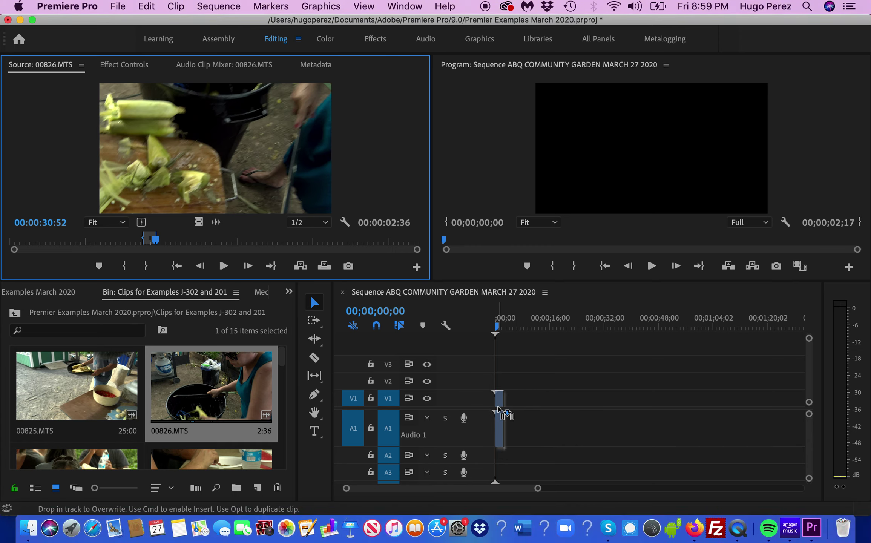
- Drop the trimmed 00826.MTS at the start of V1/A1, keeping the existing sequence settings
drag(497, 408, 498, 408)
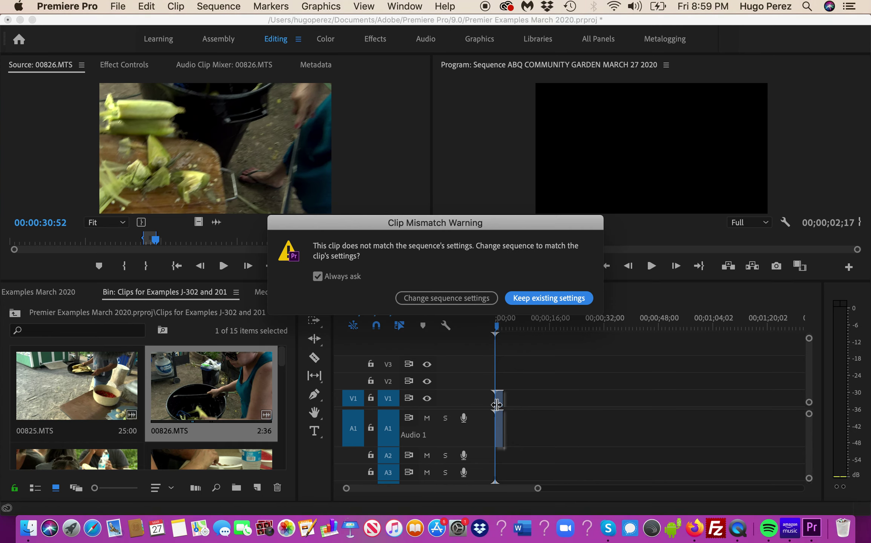
click(546, 298)
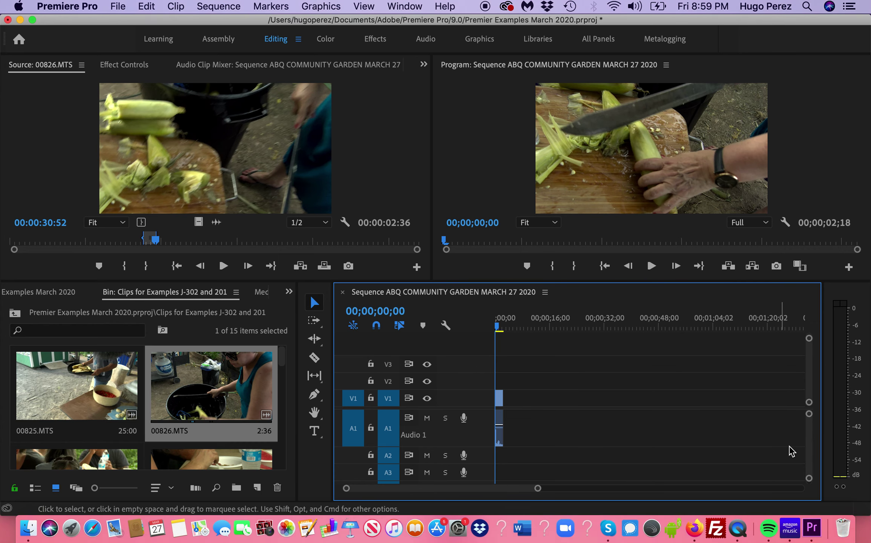
scroll(813, 443, down, 2)
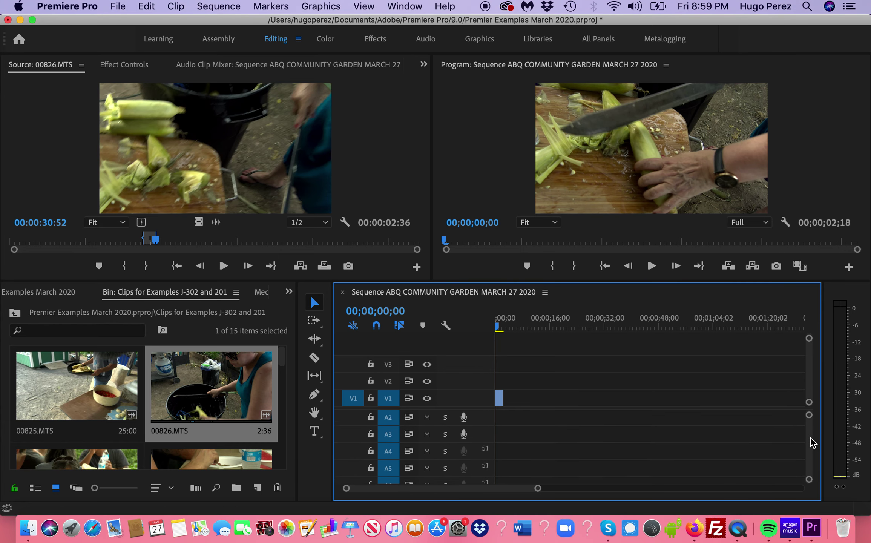
scroll(813, 443, up, 2)
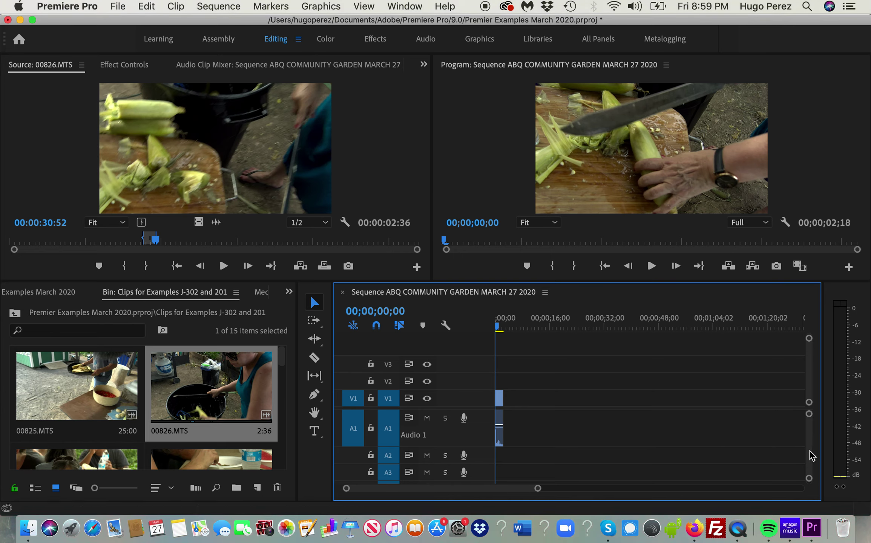
scroll(809, 438, down, 3)
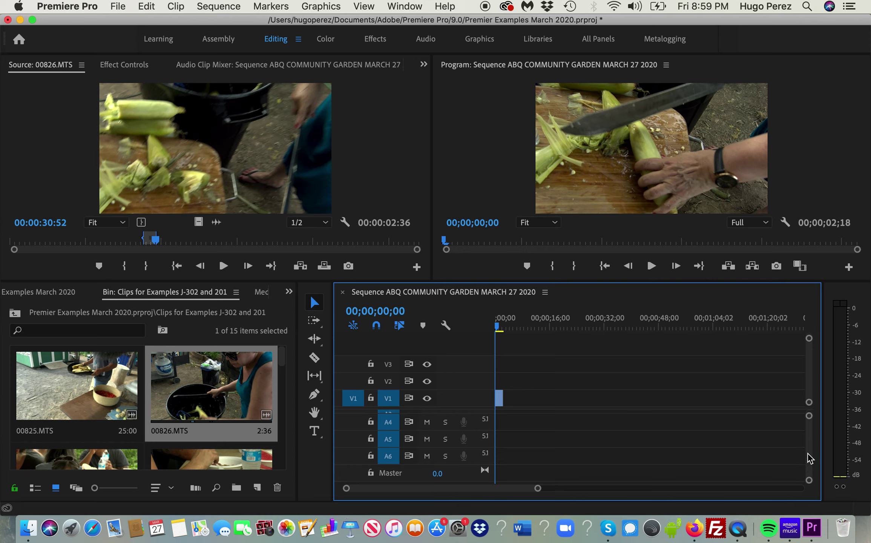
scroll(811, 442, up, 2)
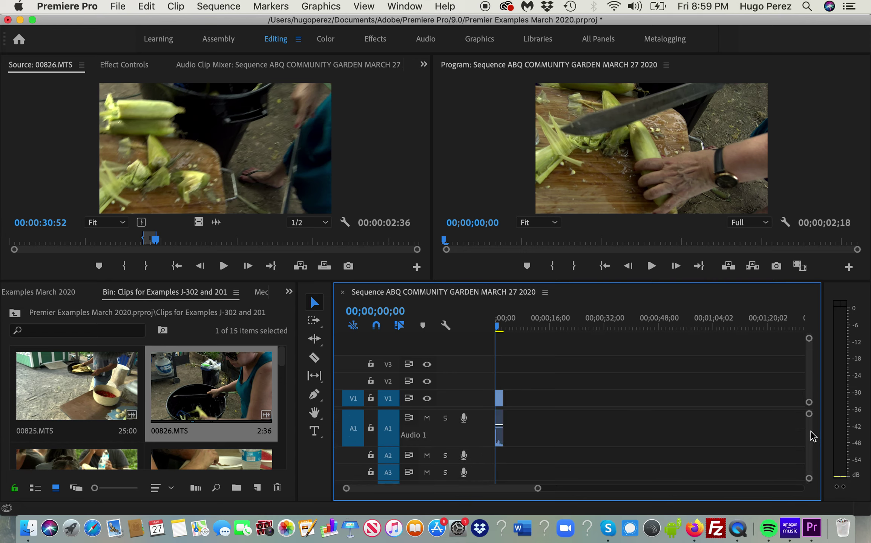
scroll(811, 452, down, 1)
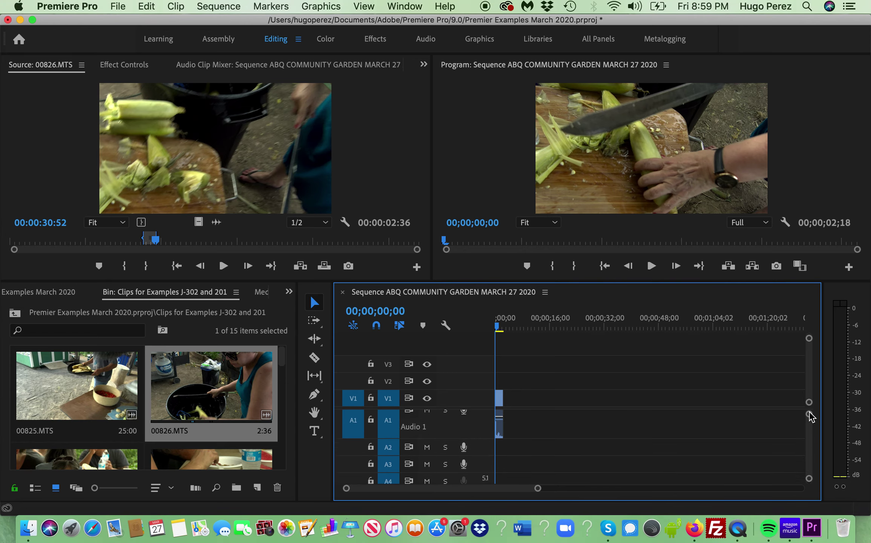
scroll(811, 441, down, 3)
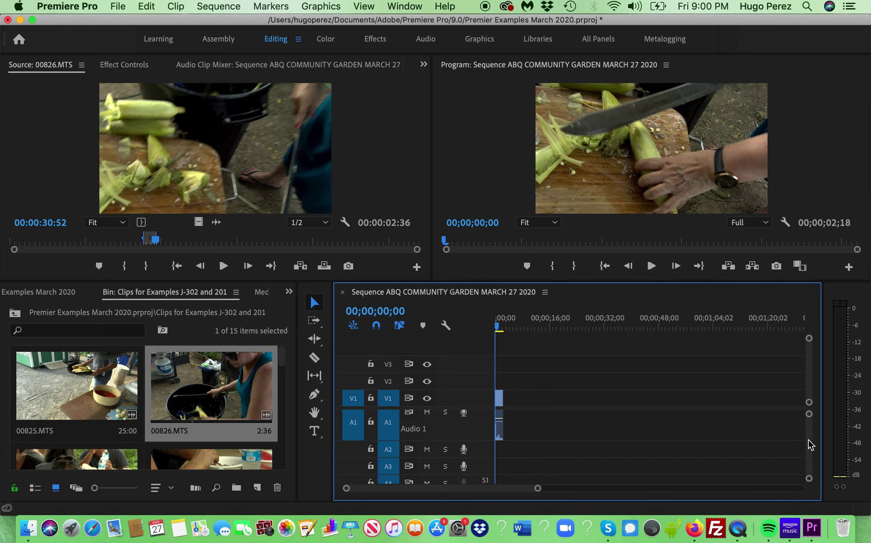
scroll(811, 447, up, 3)
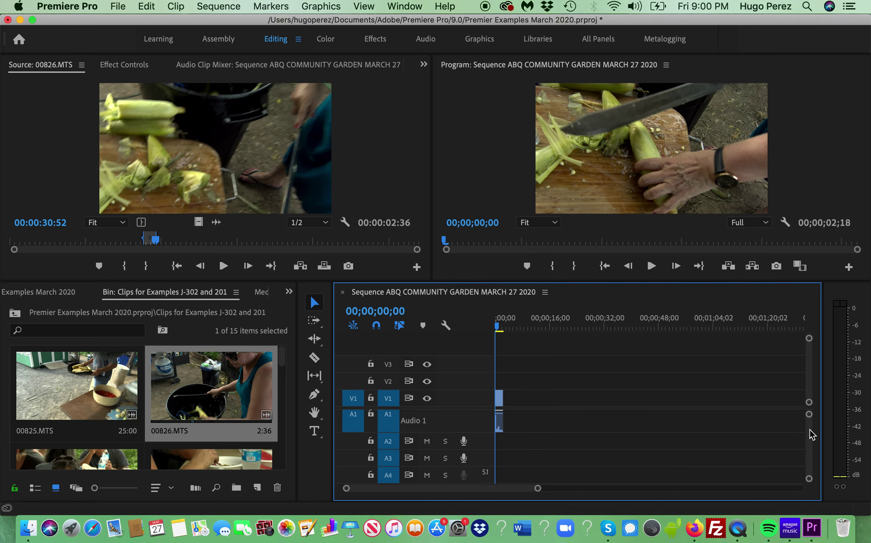
scroll(812, 439, down, 2)
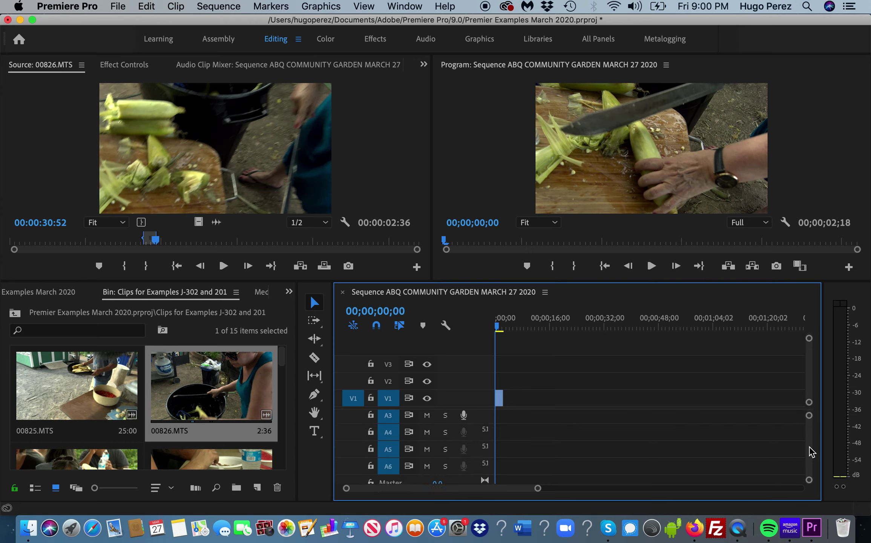
scroll(812, 438, up, 2)
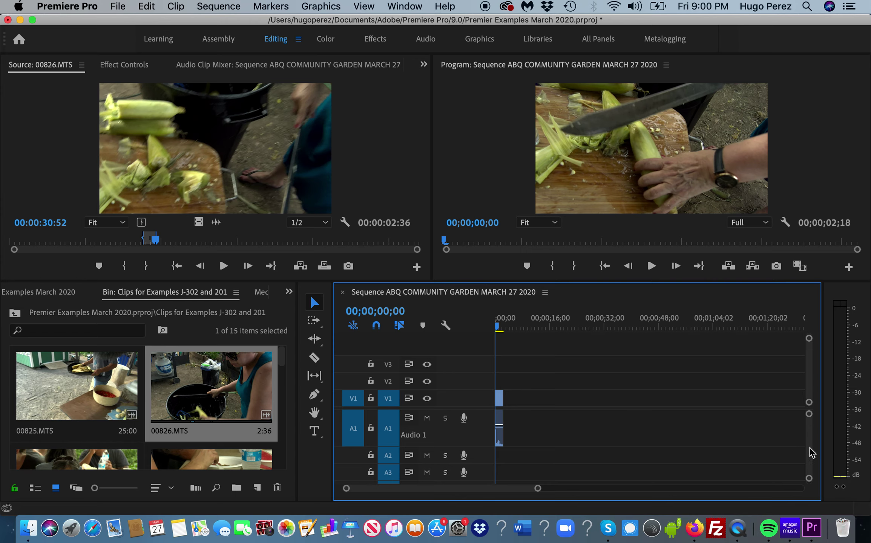
scroll(813, 452, down, 3)
scroll(812, 453, up, 3)
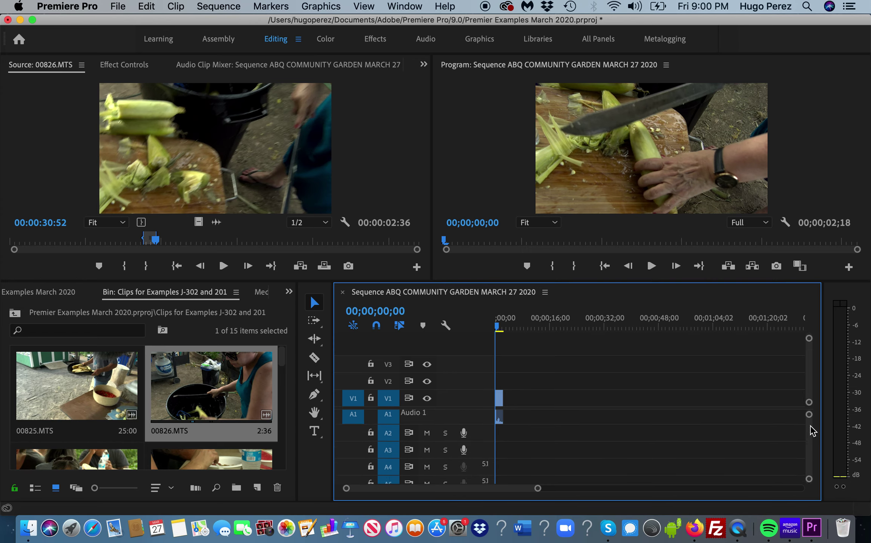
scroll(813, 436, up, 1)
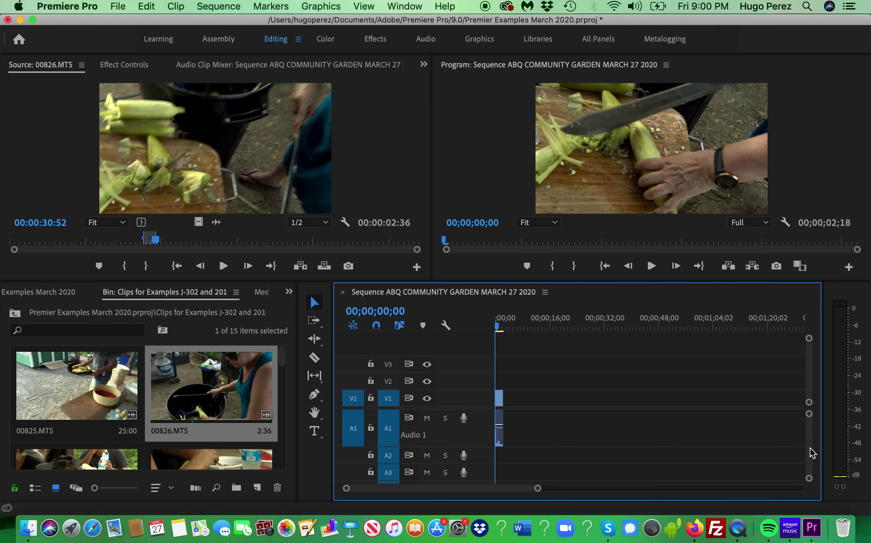
scroll(812, 446, down, 3)
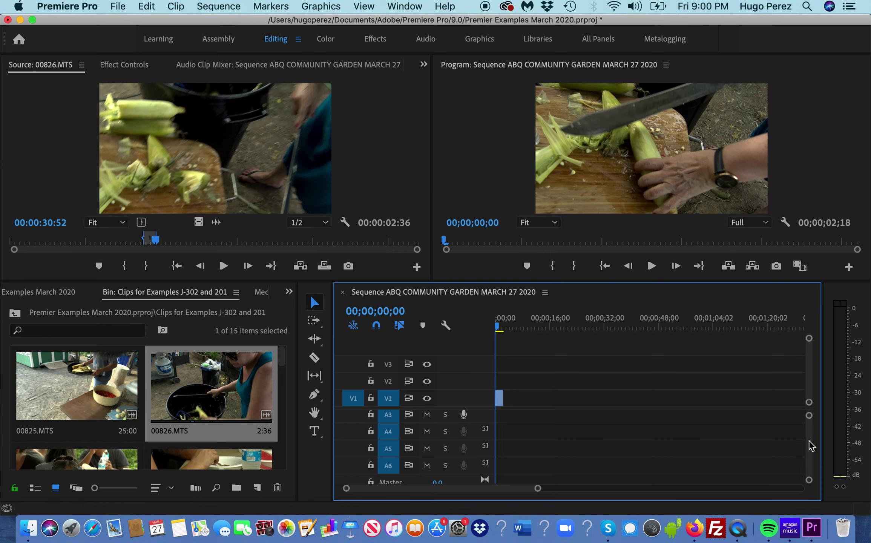
scroll(810, 451, down, 1)
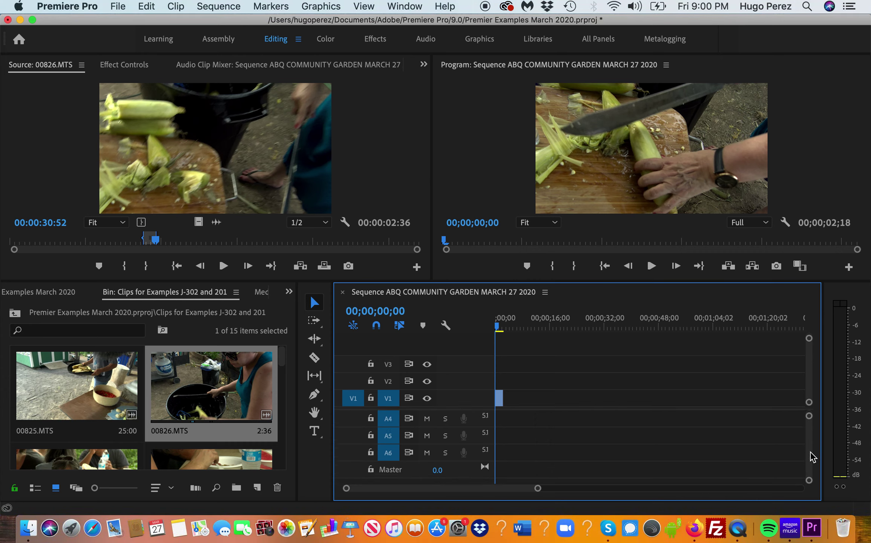
scroll(813, 434, up, 3)
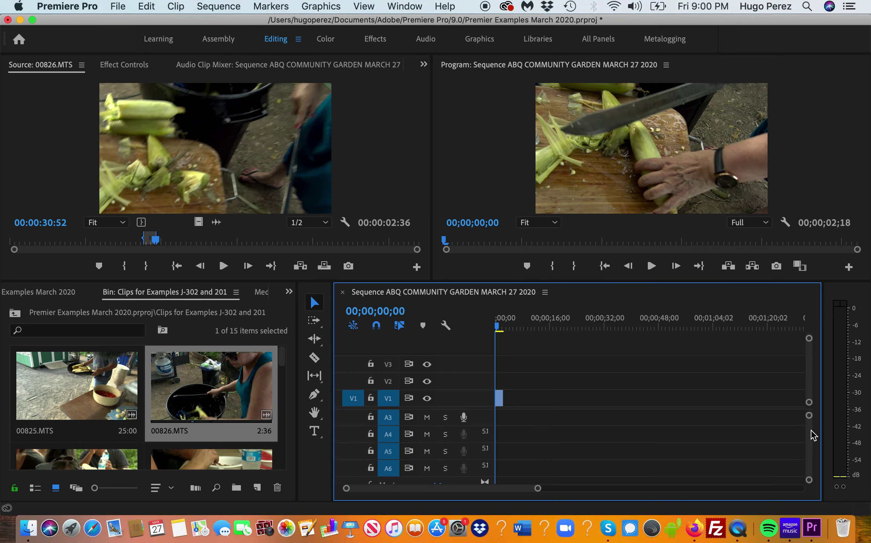
scroll(813, 432, up, 1)
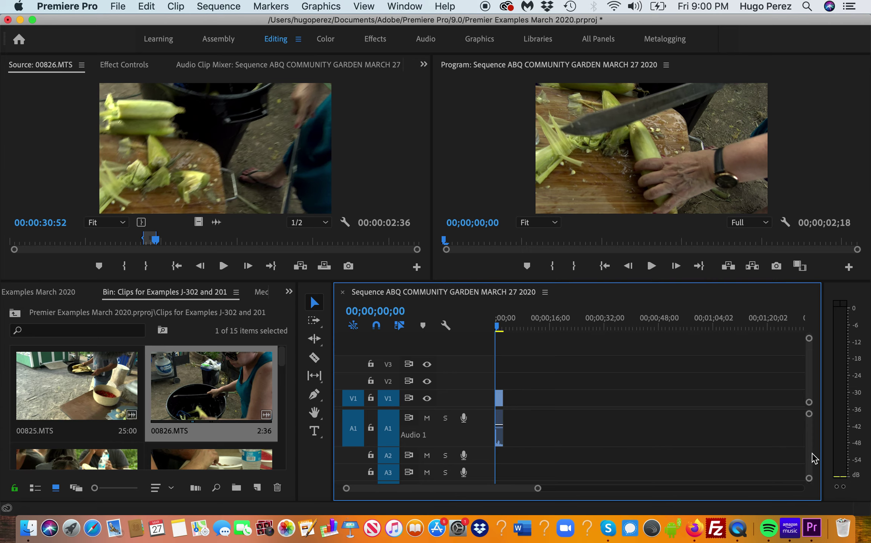
scroll(812, 442, down, 3)
scroll(813, 436, up, 3)
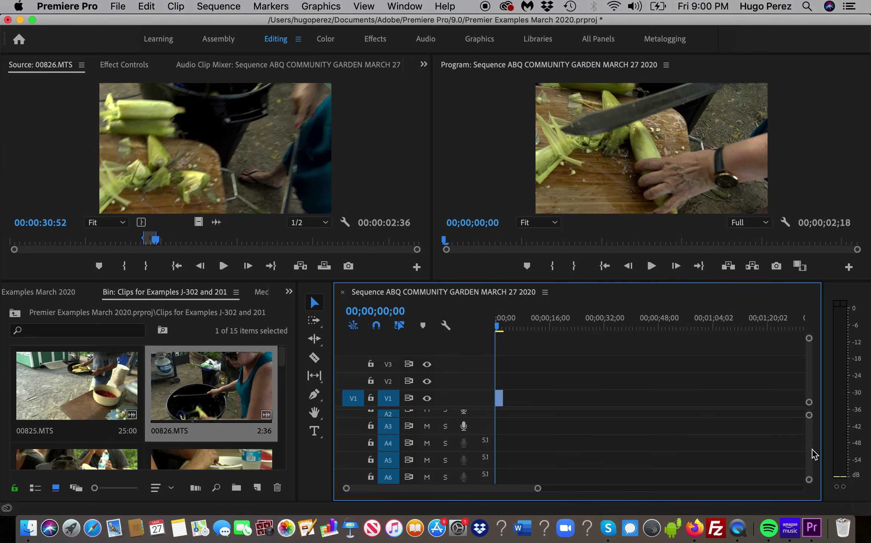
scroll(815, 448, down, 3)
scroll(813, 426, up, 3)
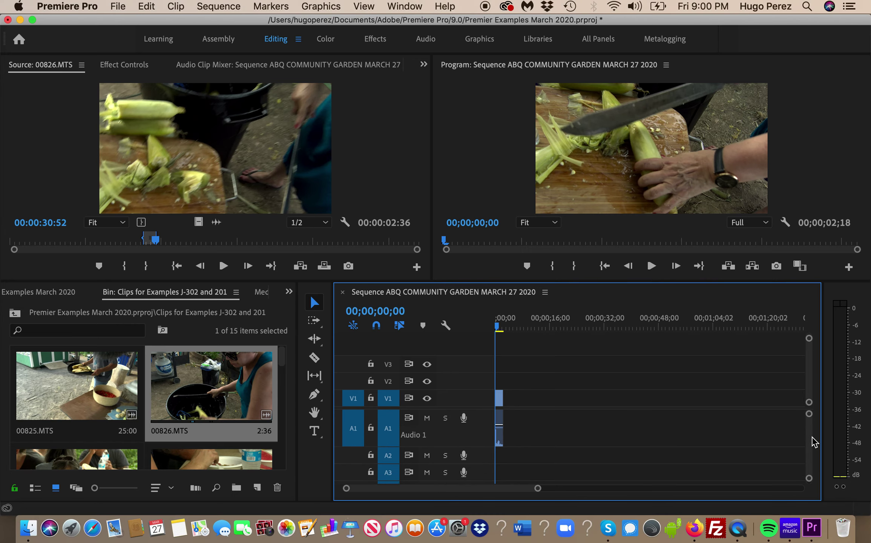
scroll(811, 451, down, 3)
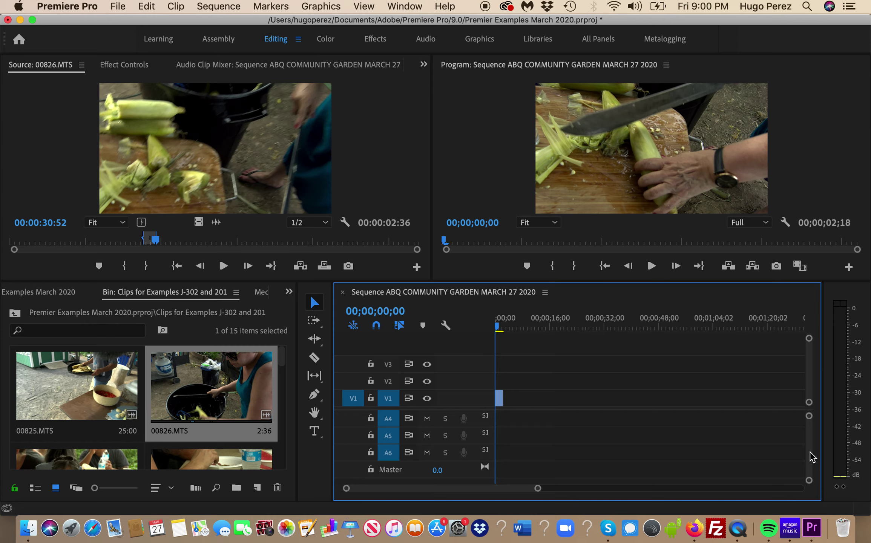
scroll(813, 457, down, 1)
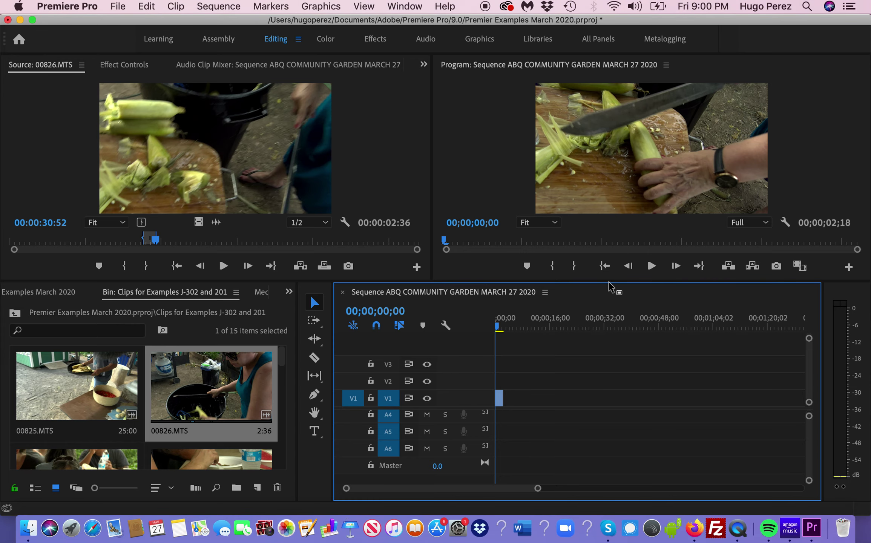
- Make the timeline taller than the monitors and park the playhead past the clip at 00;00;35;11
drag(609, 284, 632, 193)
click(615, 307)
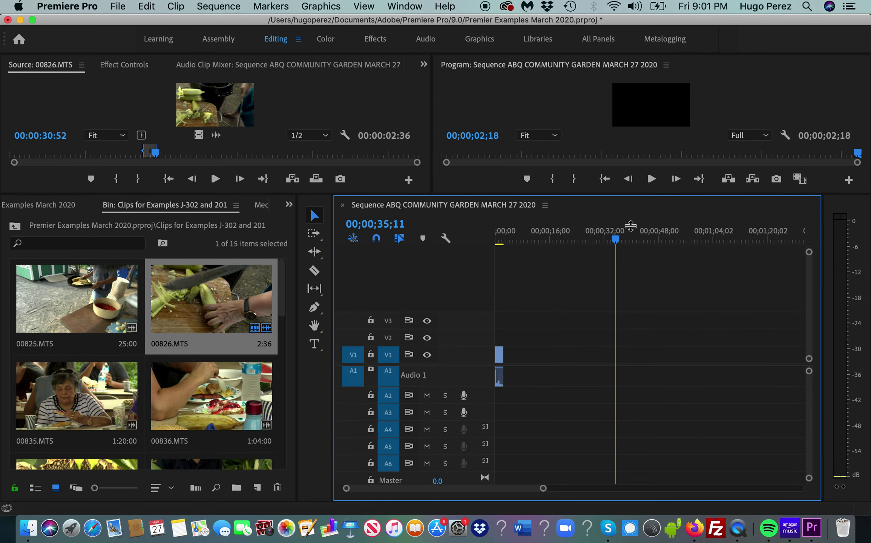
drag(630, 233, 630, 252)
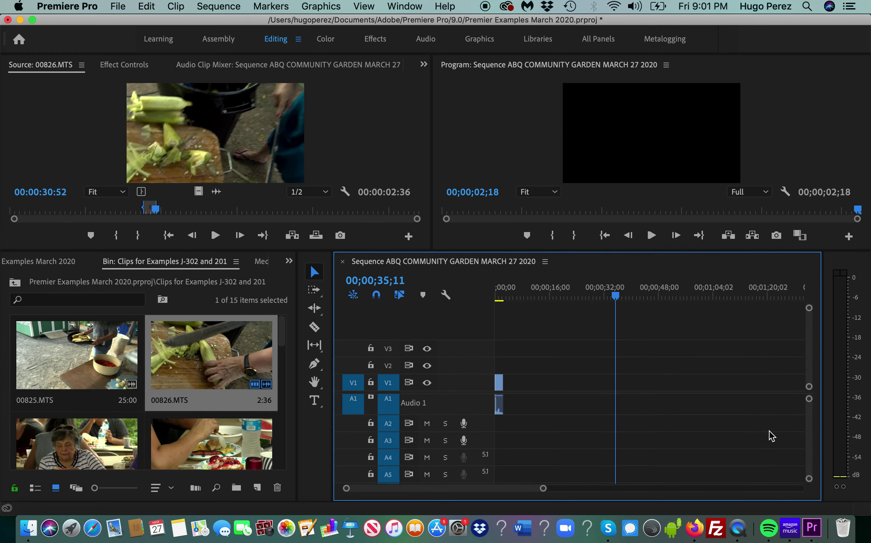
scroll(811, 417, up, 2)
scroll(810, 434, down, 3)
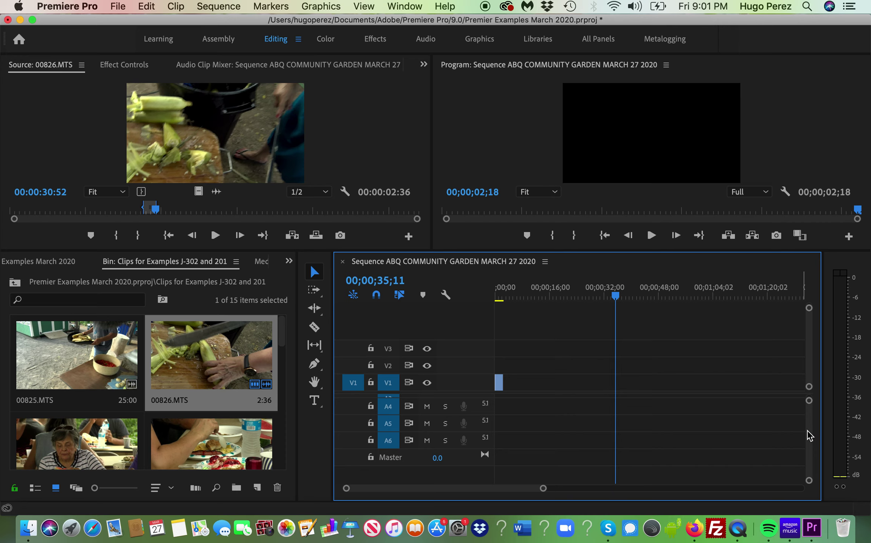
scroll(809, 432, up, 2)
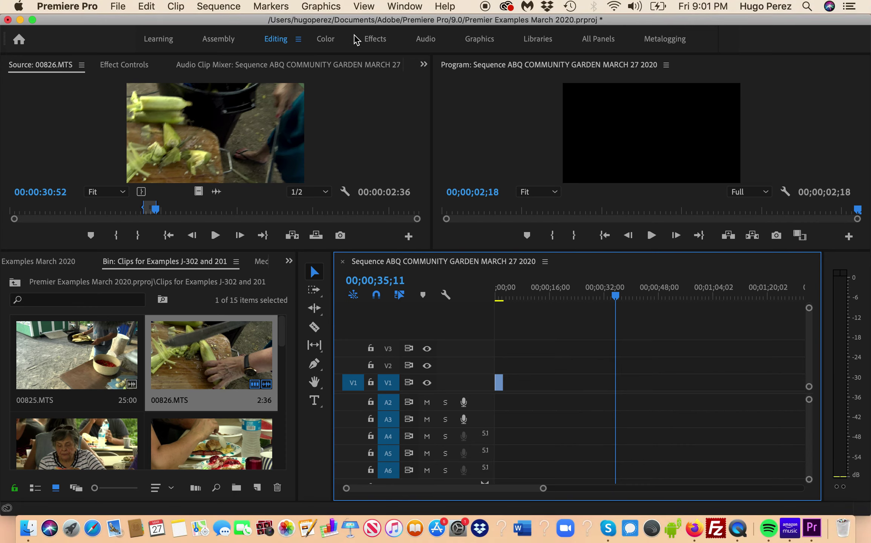
click(238, 7)
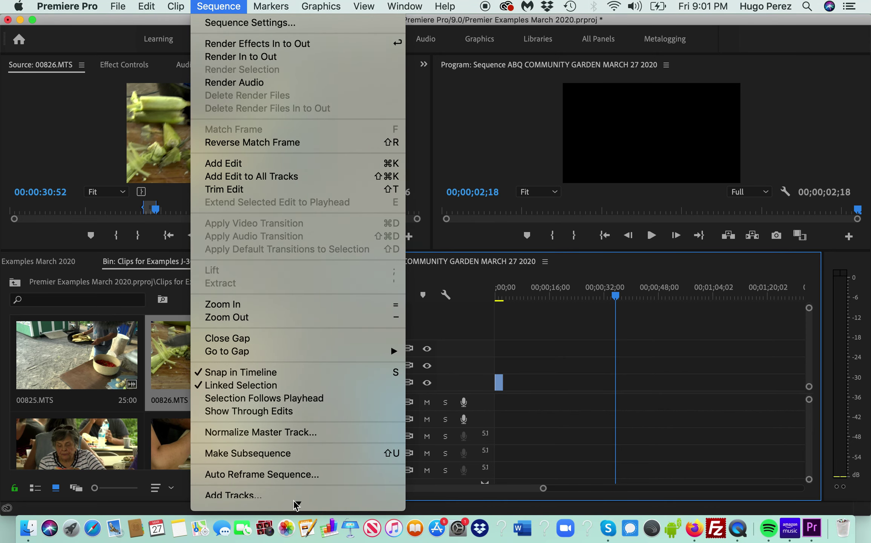
mouse_move(296, 504)
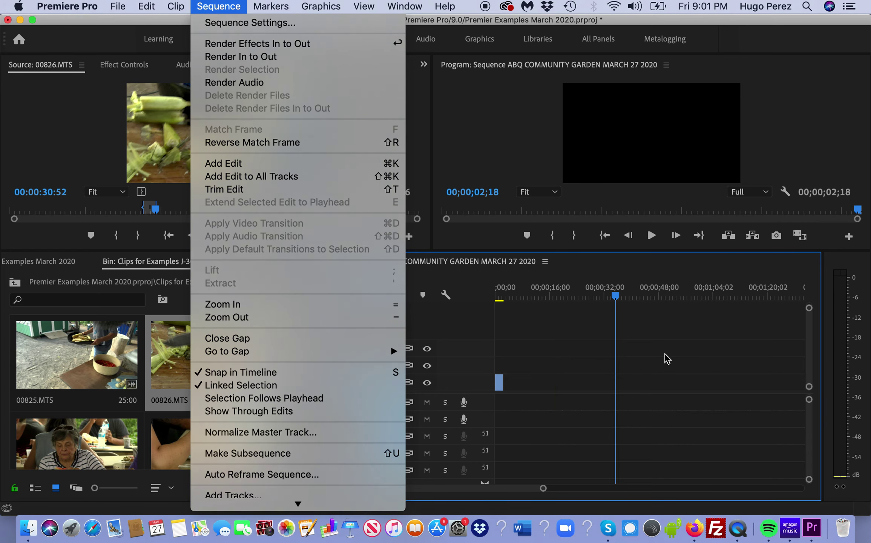
click(665, 356)
click(218, 7)
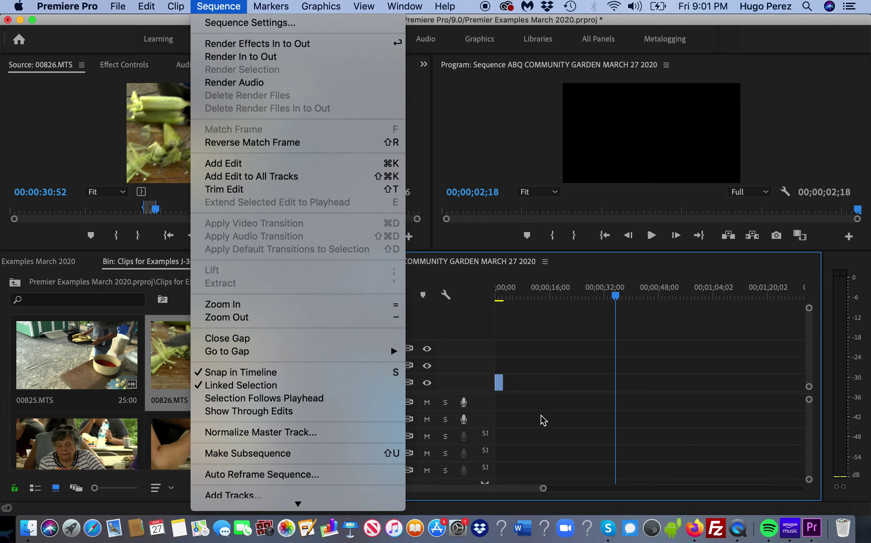
click(552, 451)
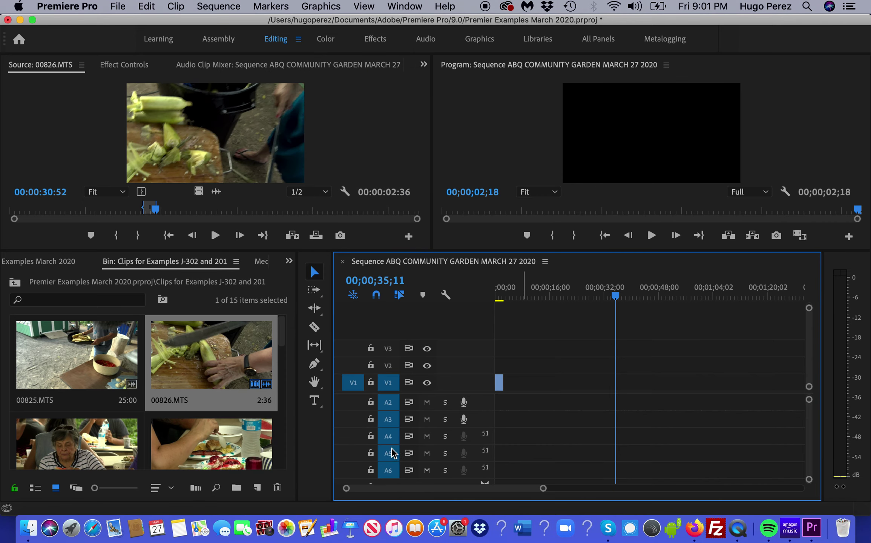
click(213, 7)
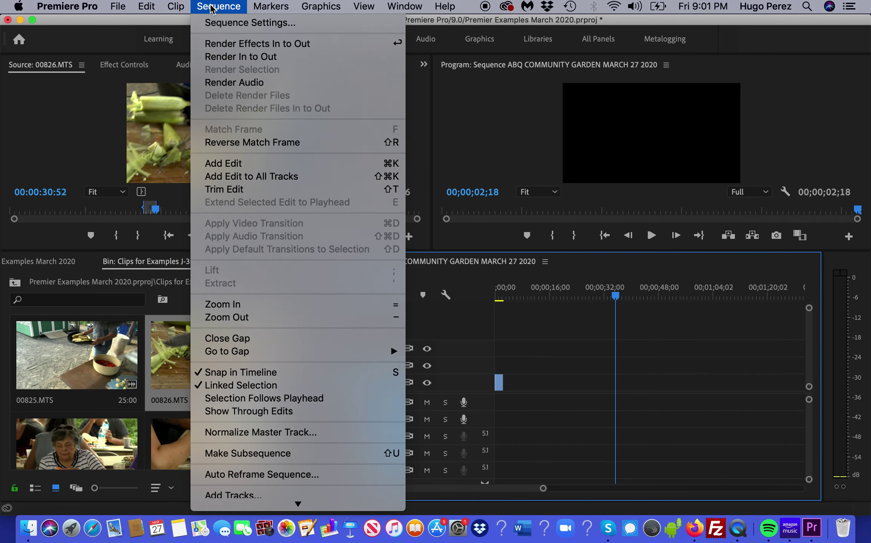
scroll(259, 356, down, 1)
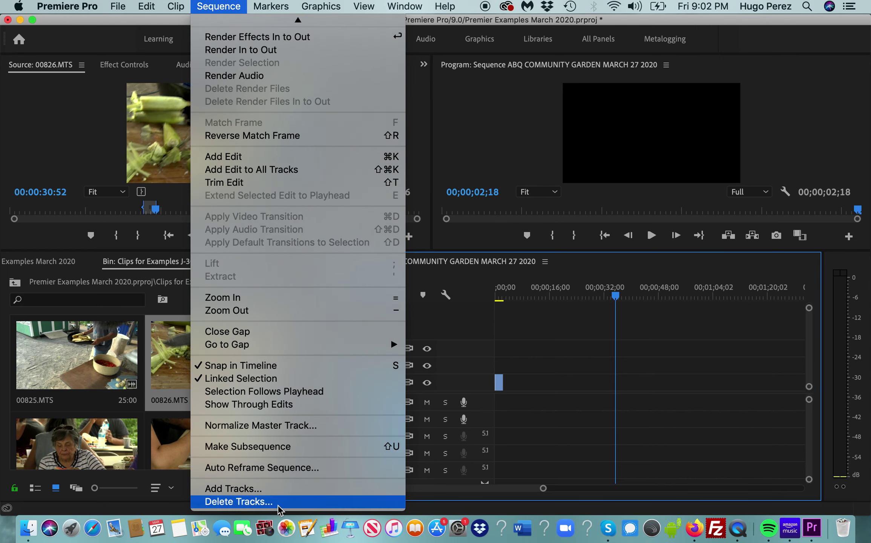
click(249, 505)
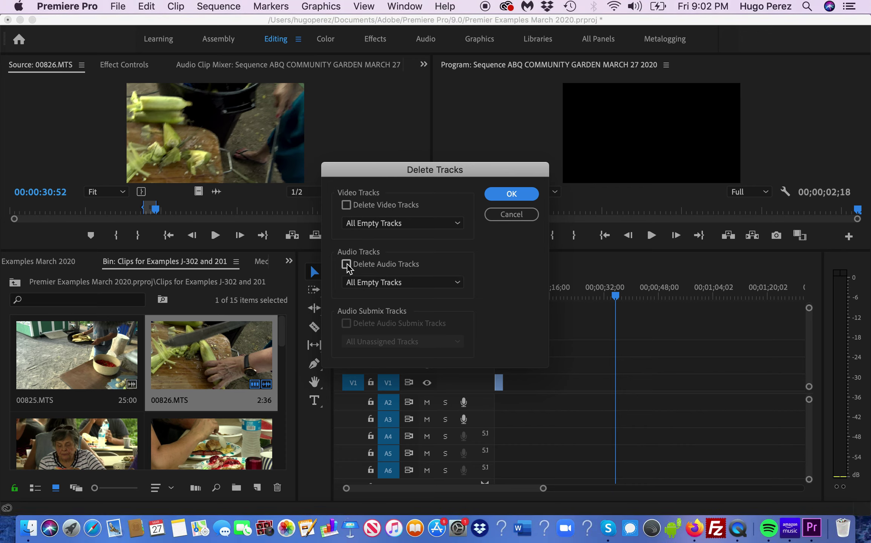
click(504, 219)
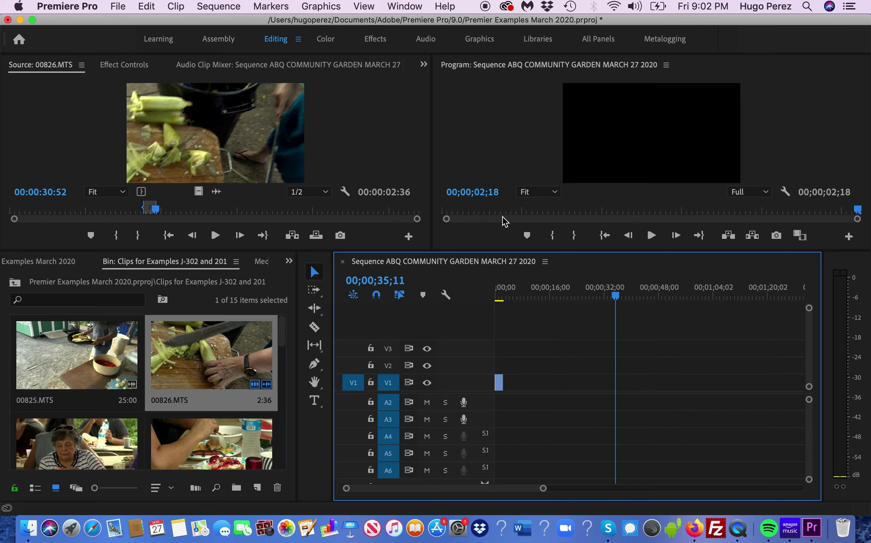
- Drag 00826.MTS from the bin onto V1 just after the first sequence clip
mouse_move(809, 407)
mouse_down()
mouse_move(813, 435)
mouse_move(813, 401)
mouse_up()
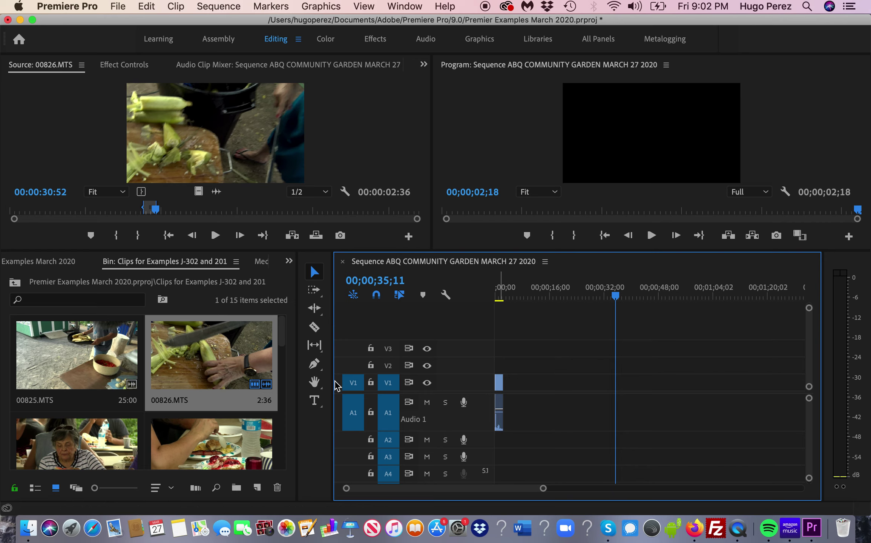
drag(209, 360, 520, 397)
drag(514, 403, 518, 441)
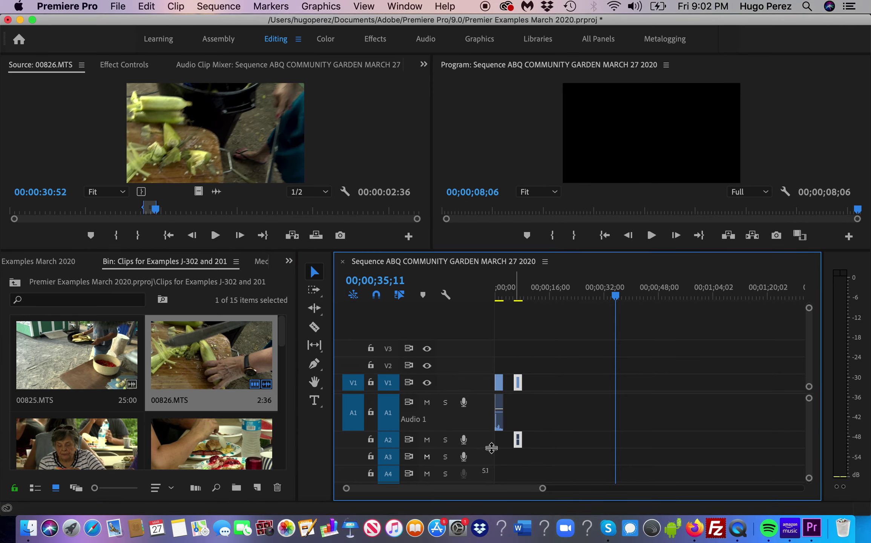
scroll(812, 437, down, 2)
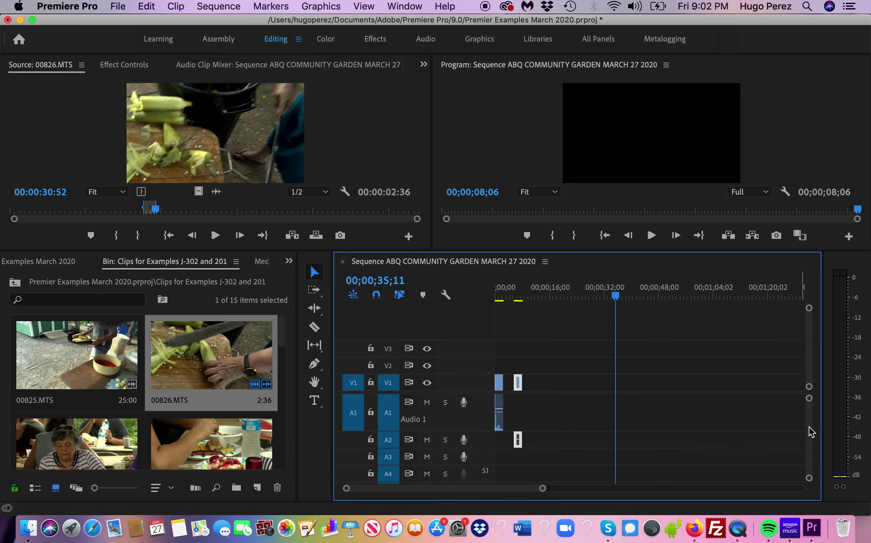
scroll(811, 437, down, 3)
scroll(812, 441, up, 3)
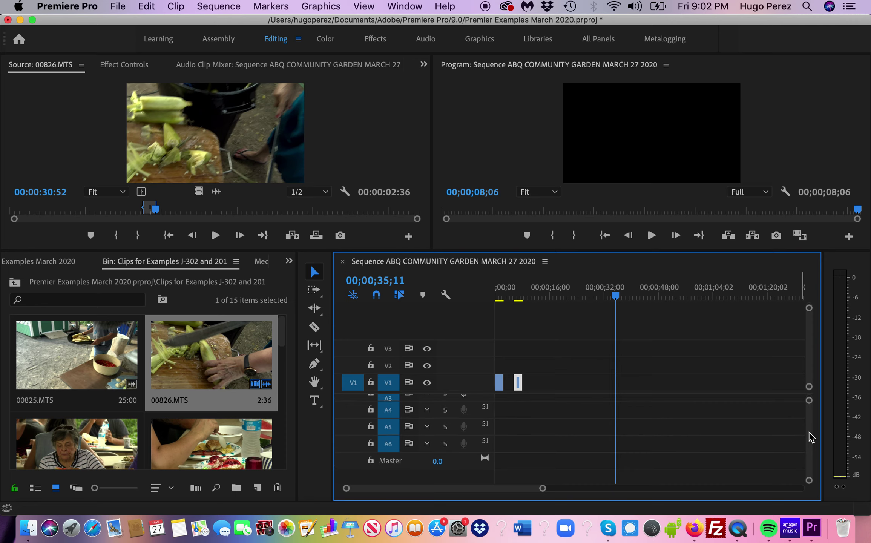
scroll(812, 438, down, 2)
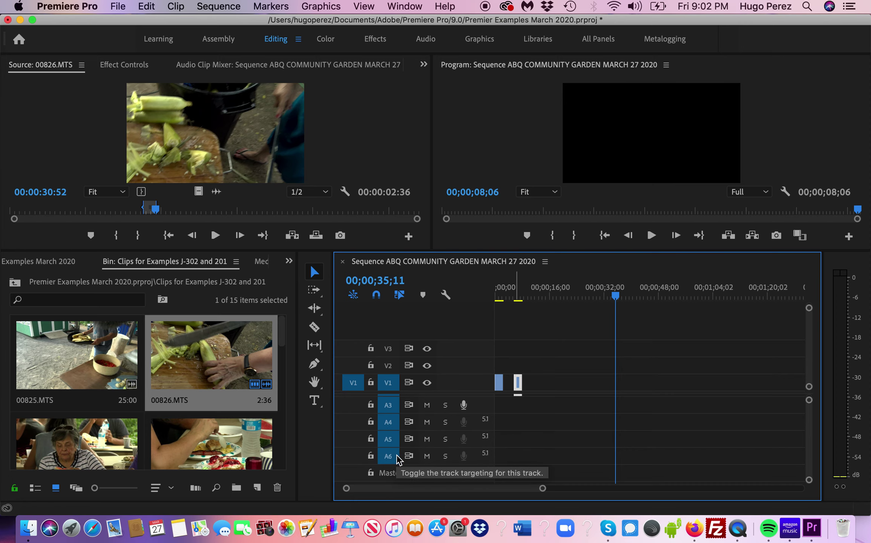
- Delete all empty audio tracks (A3–A6) with Sequence > Delete Tracks
click(207, 11)
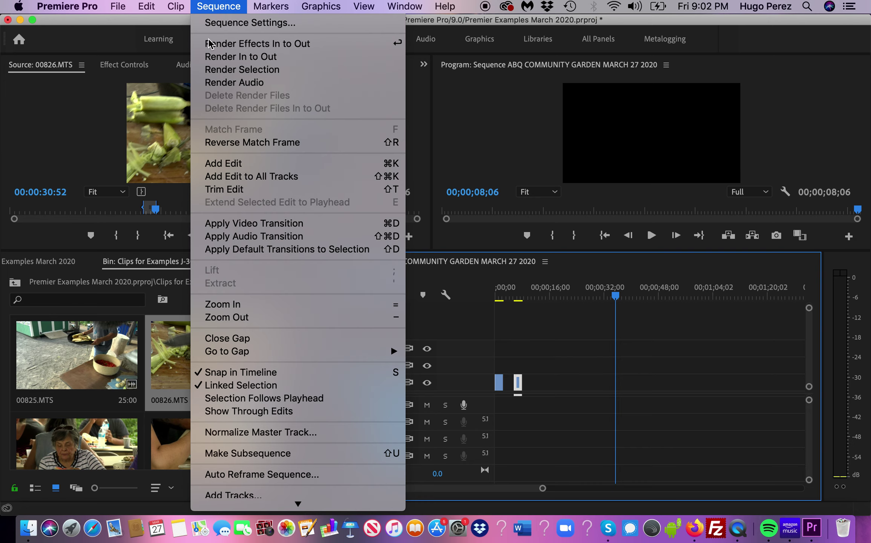
mouse_move(300, 511)
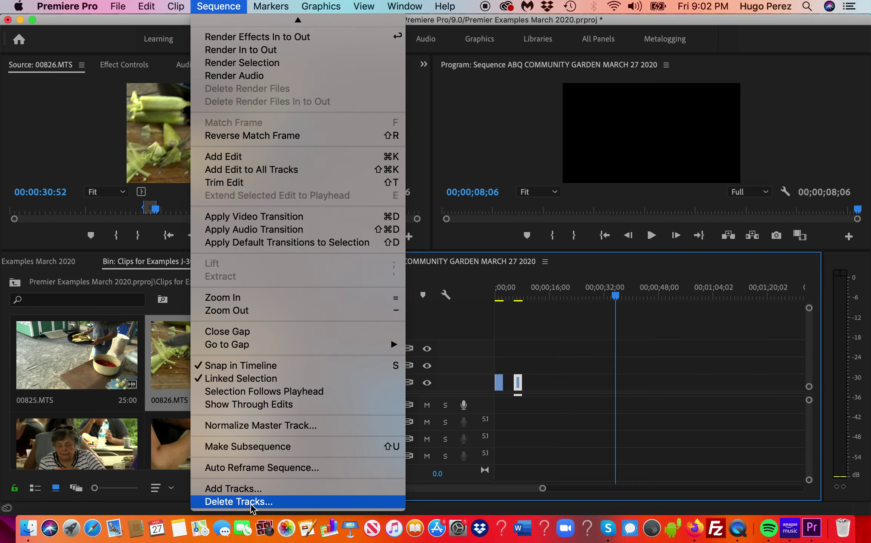
click(230, 507)
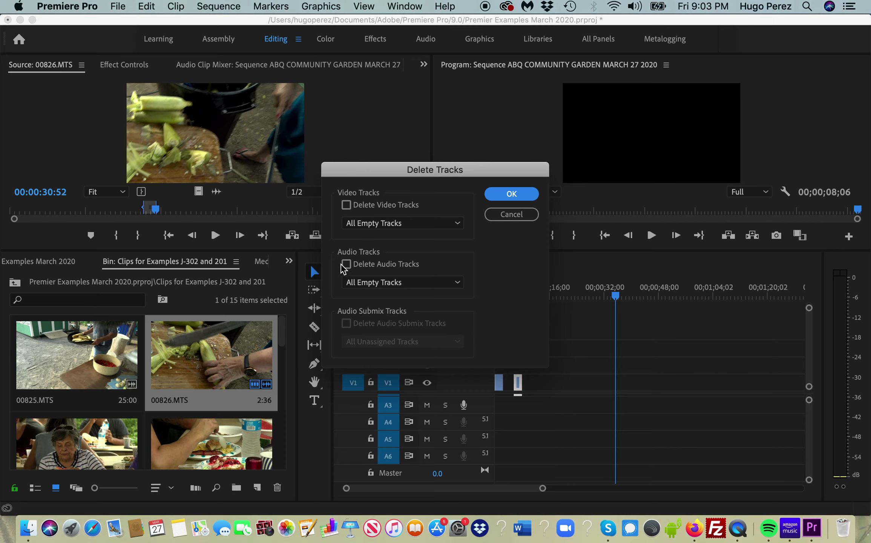
click(346, 265)
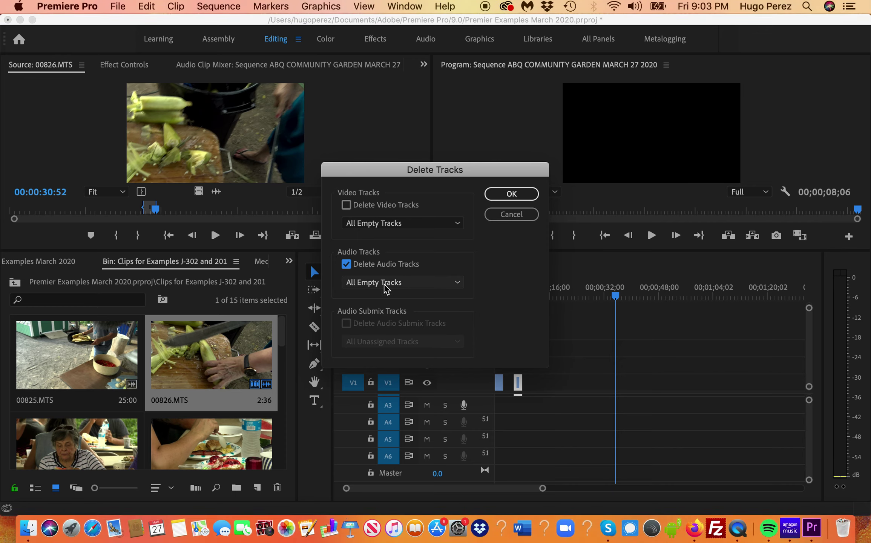
click(457, 283)
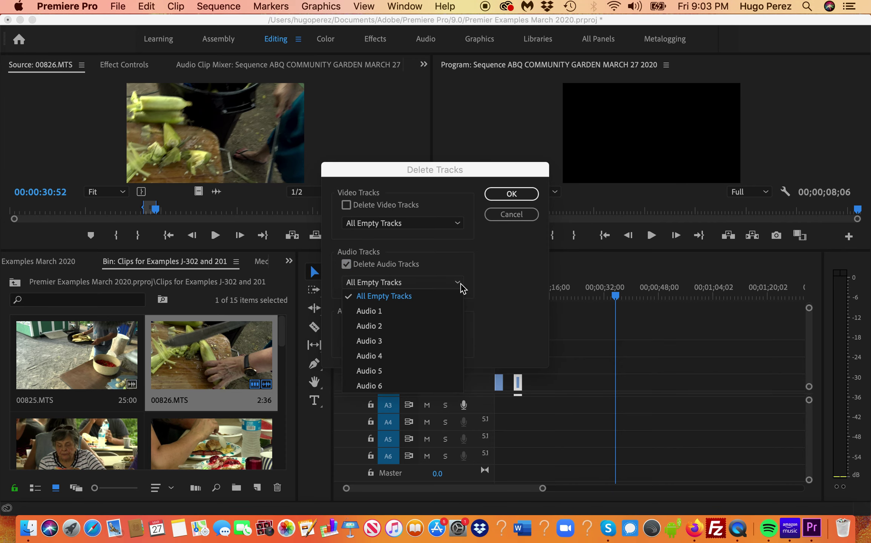
click(407, 297)
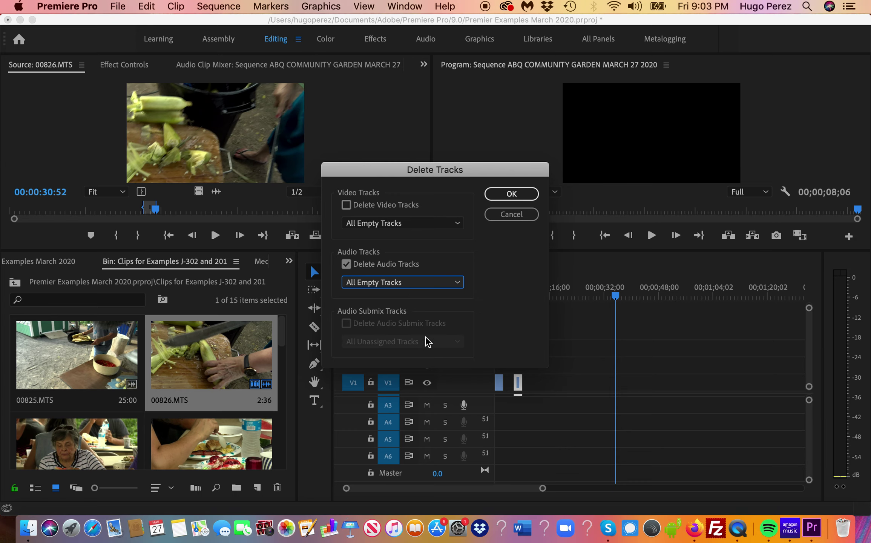
click(510, 193)
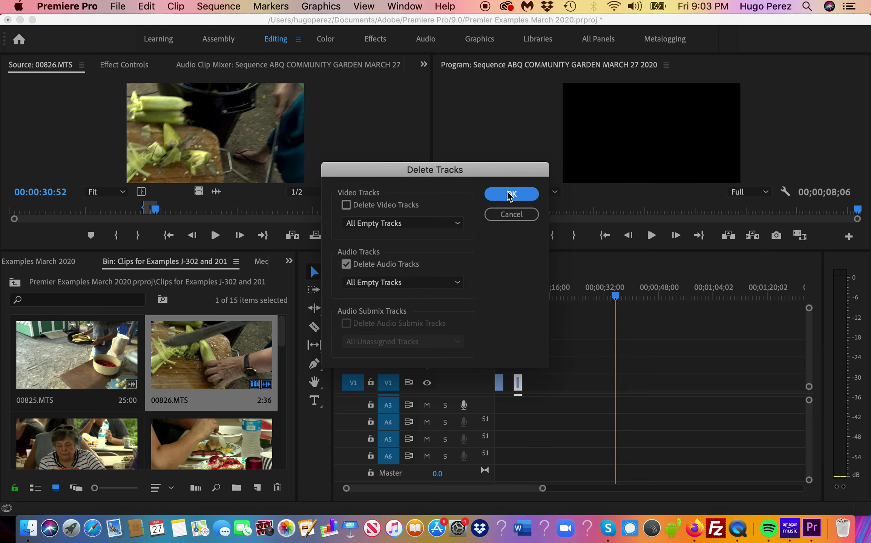
mouse_move(807, 422)
mouse_down()
mouse_move(811, 432)
mouse_move(811, 406)
mouse_up()
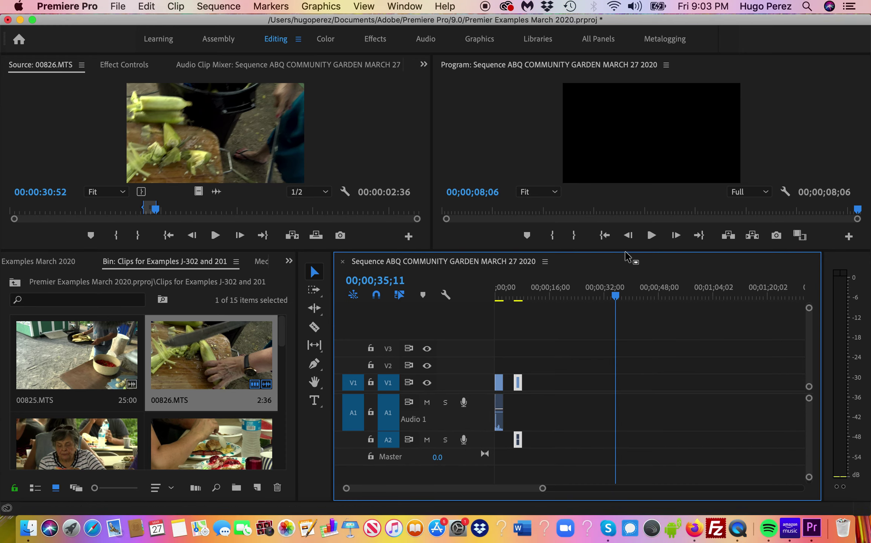
- Enlarge the monitors, make track A2 taller, and move the playhead back along the sequence
drag(626, 255, 627, 233)
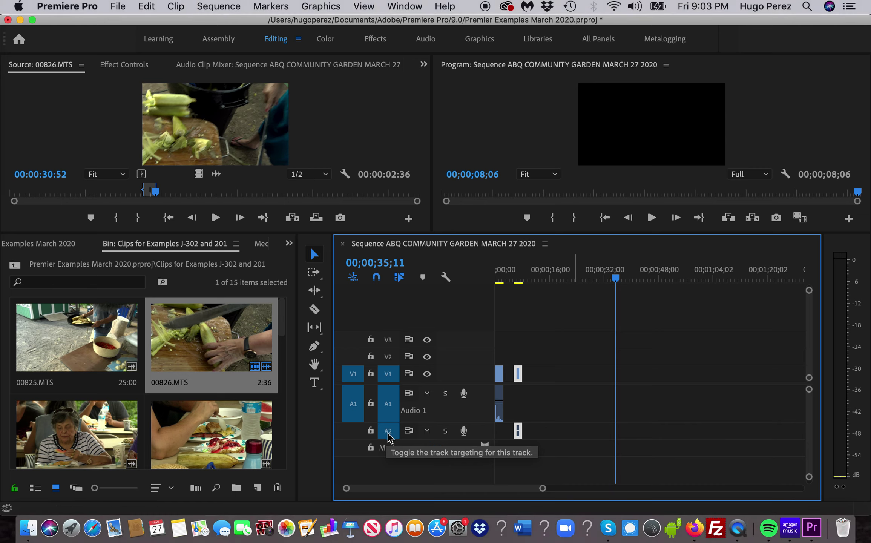
drag(388, 438, 389, 459)
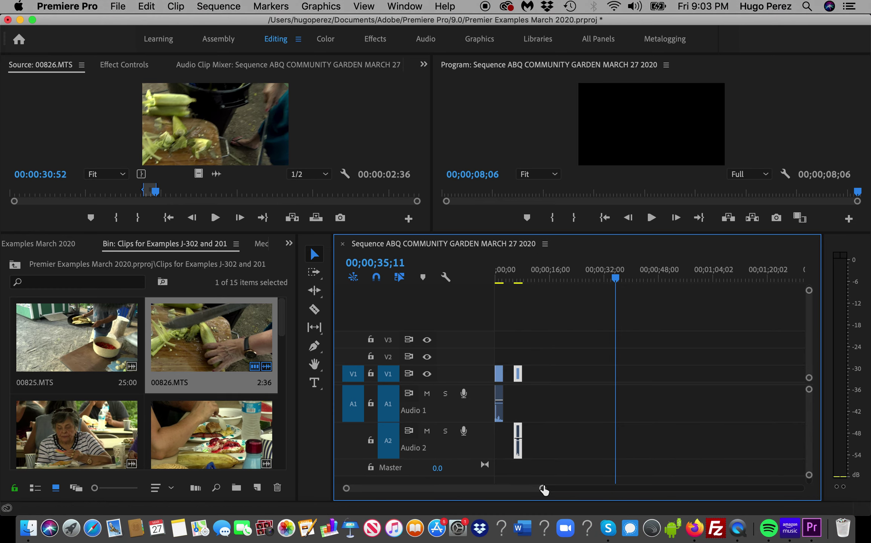
drag(544, 489, 462, 494)
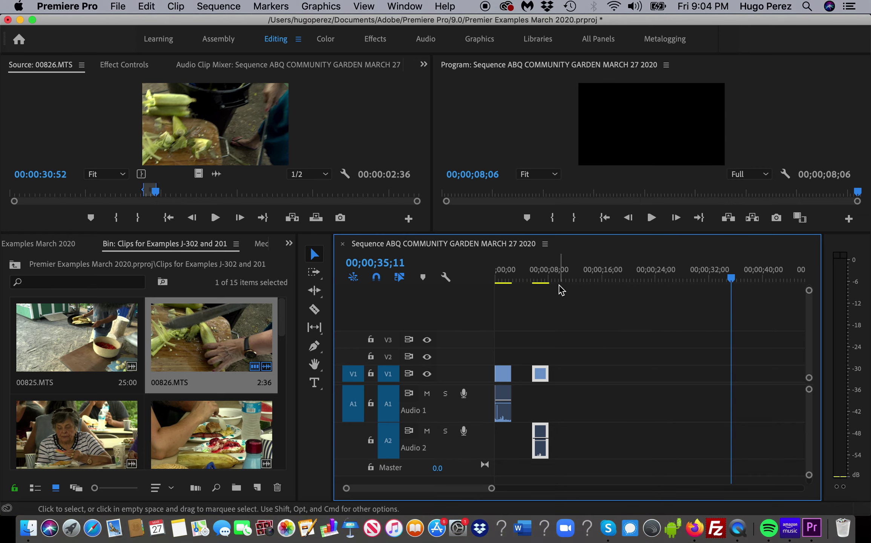
drag(741, 280, 459, 307)
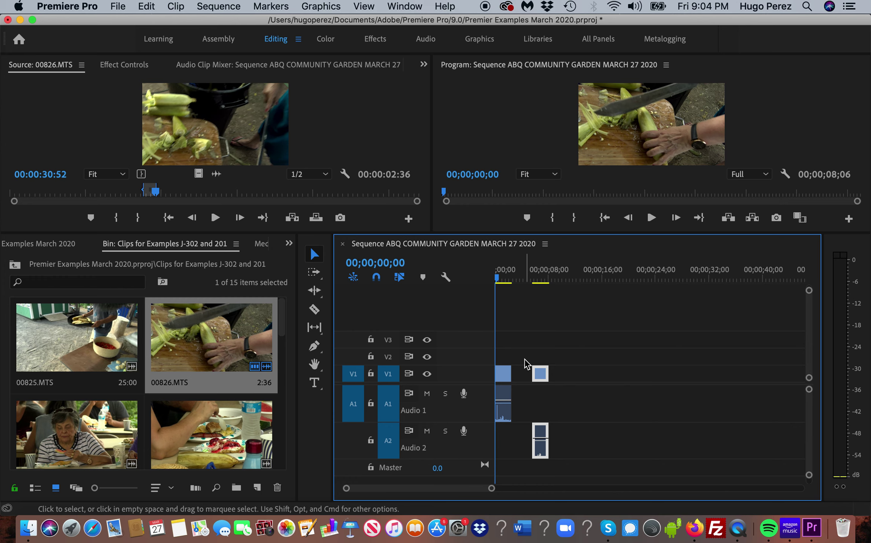
- Find the short 00826.MTS corn clip in the sequence and delete it
key(space)
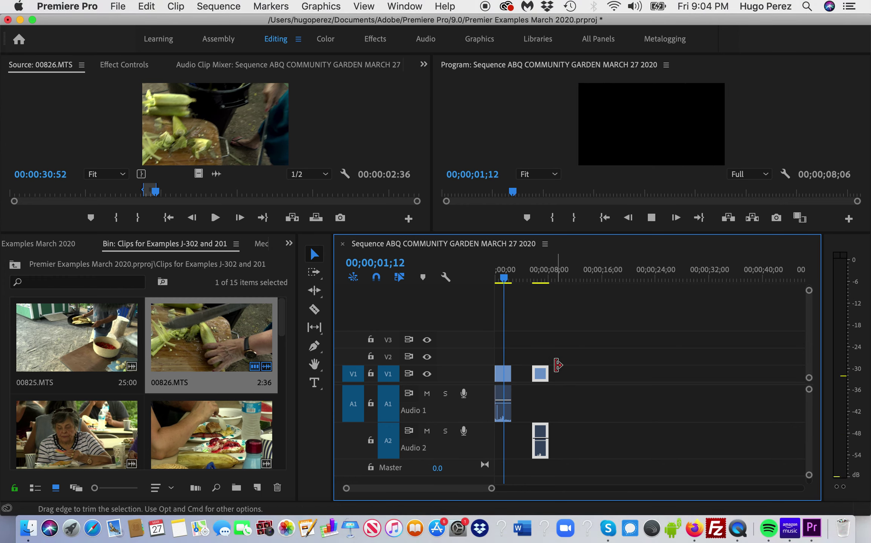
key(space)
drag(525, 274, 538, 279)
key(Left)
key(Left)
key(Left)
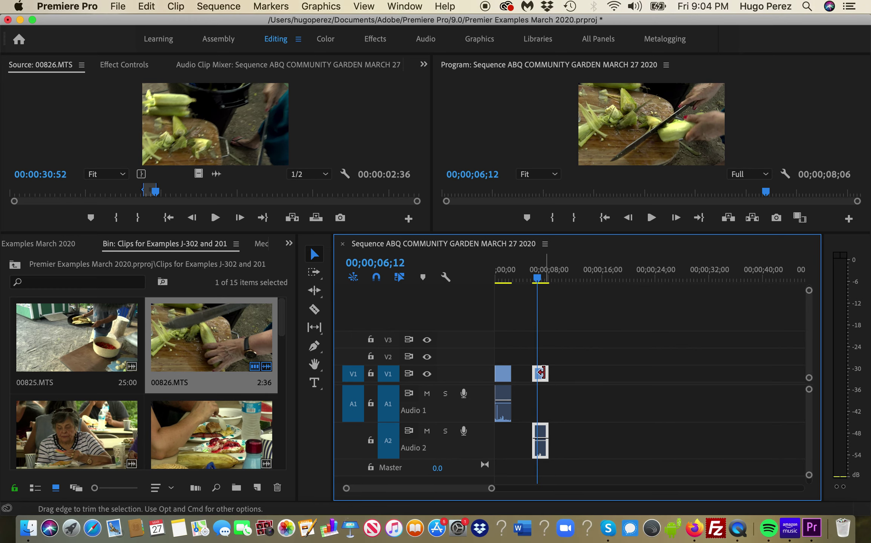
click(542, 379)
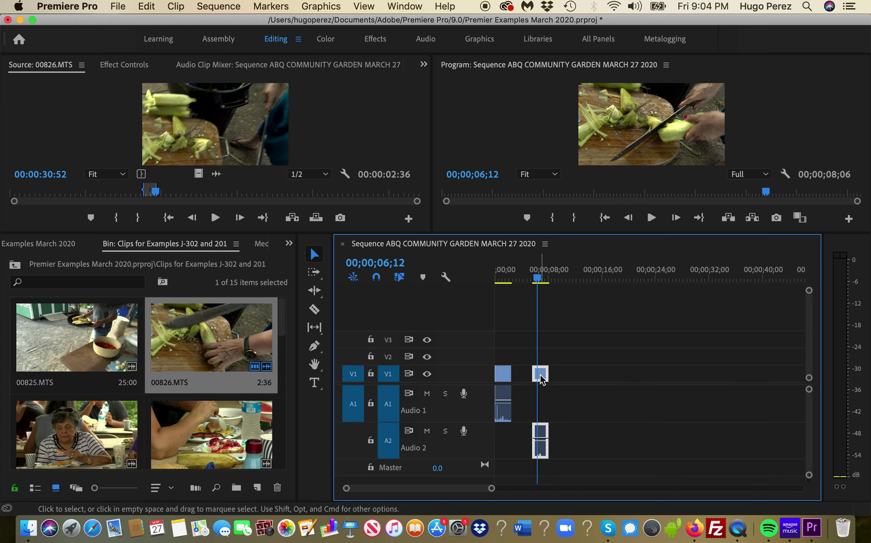
key(Delete)
- Open 00826.MTS from the bin in the Source monitor and enlarge its preview
click(213, 369)
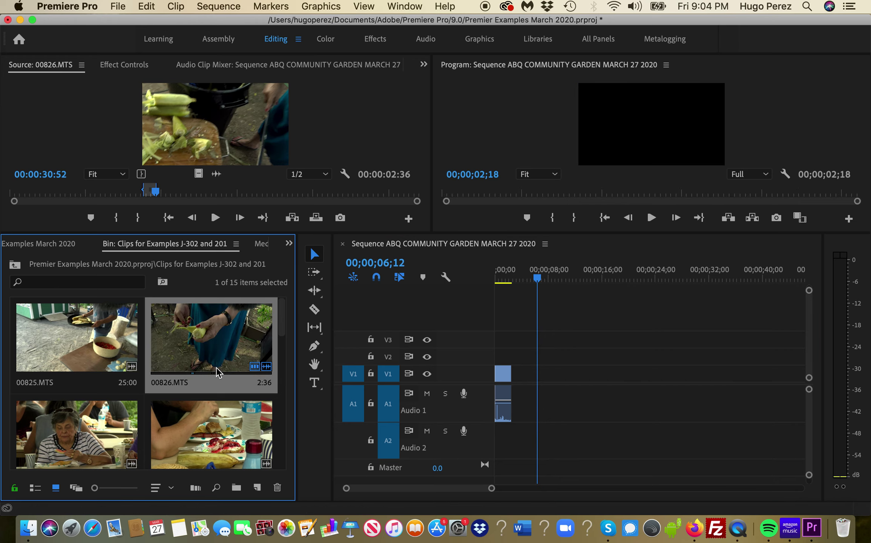
double_click(217, 367)
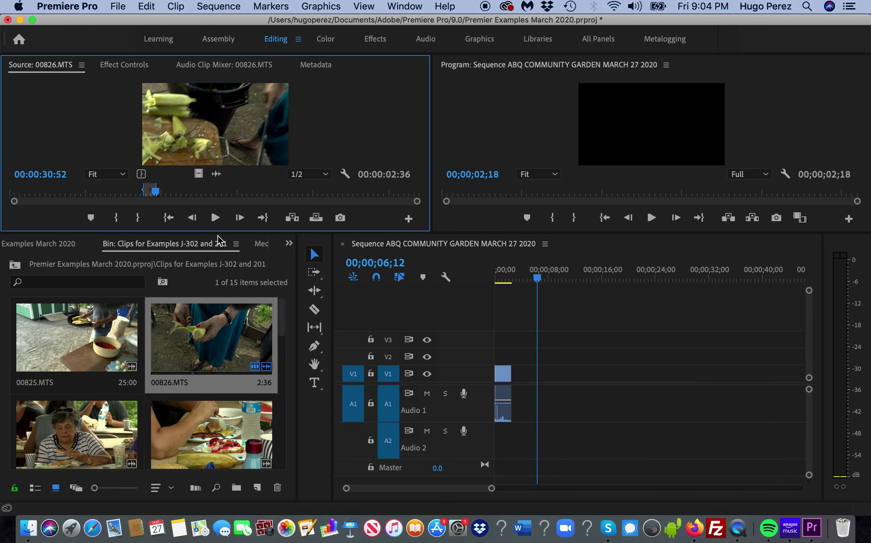
drag(215, 231, 205, 344)
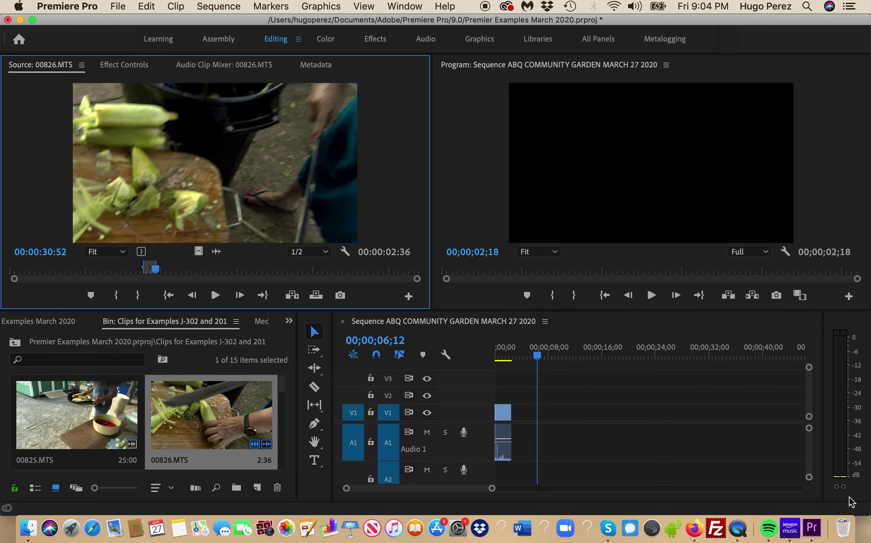
- Enlarge the timeline panel so both Audio 1 and Audio 2 are visible
click(816, 462)
scroll(815, 458, down, 2)
scroll(813, 452, up, 2)
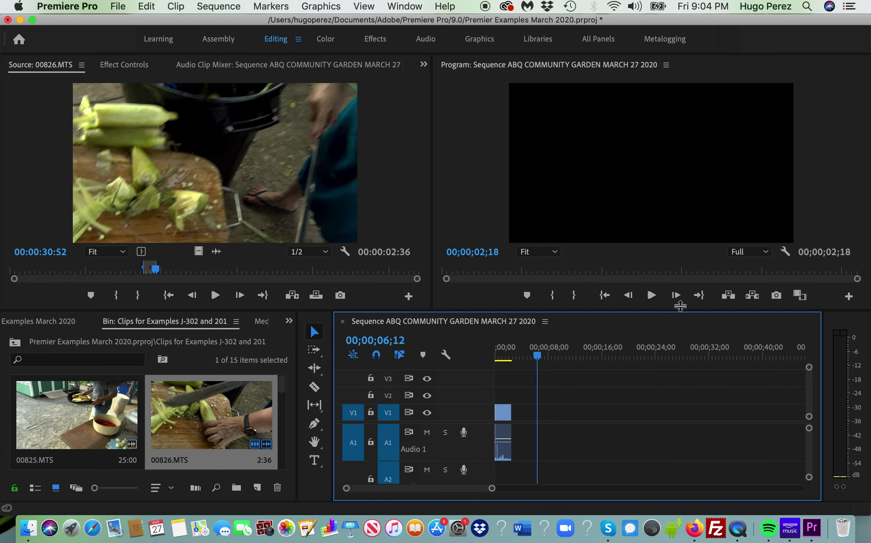
drag(681, 306, 683, 283)
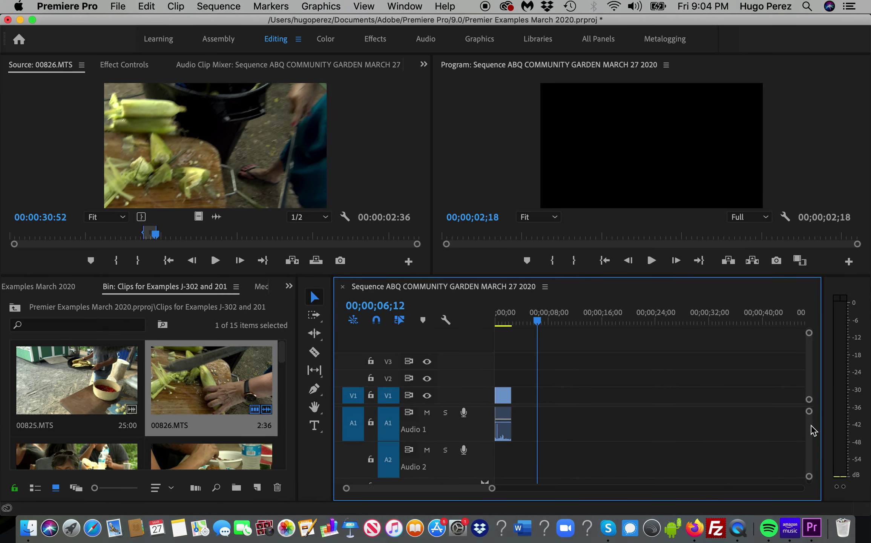
- Preview 00826.MTS in the Source monitor around the 34–37 second mark
click(190, 209)
key(space)
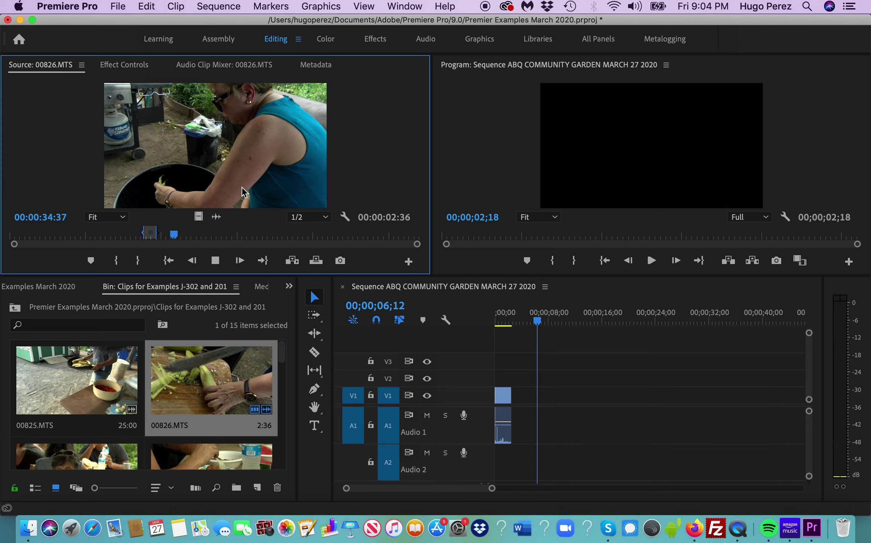
key(space)
click(188, 237)
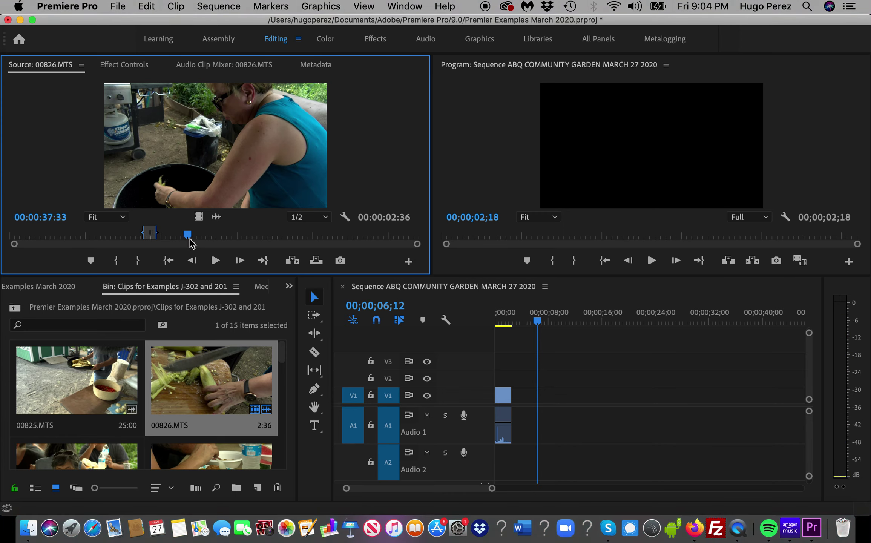
drag(189, 242, 182, 241)
key(space)
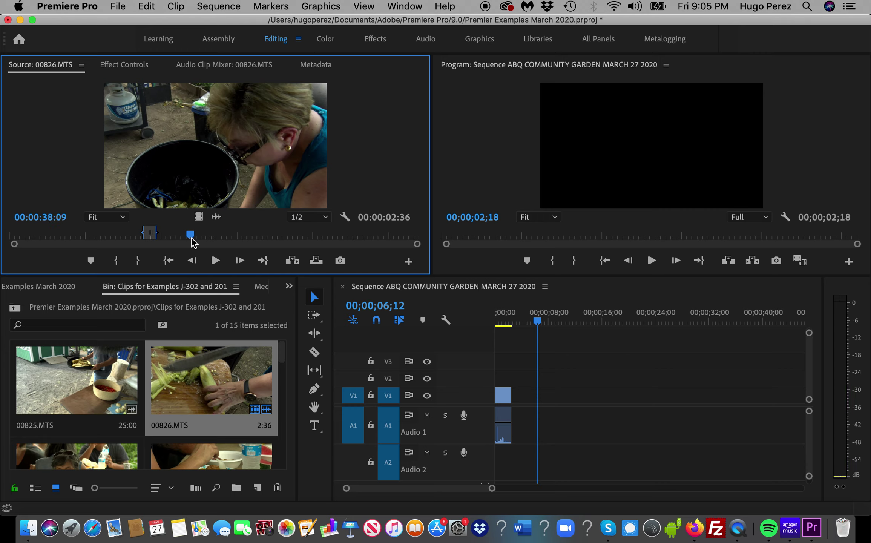
click(173, 238)
click(173, 238)
key(space)
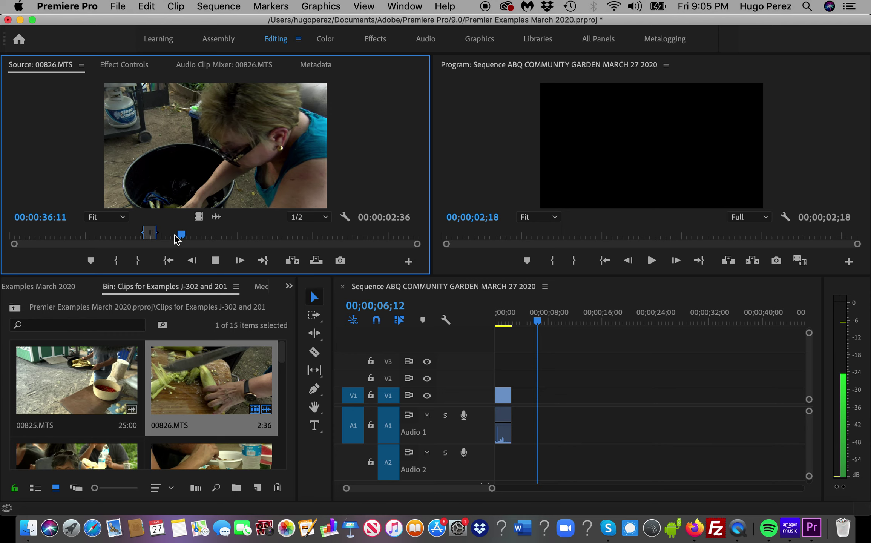
- Mark an in point at 32:48 and an out point at 37:38 on 00826.MTS
drag(196, 241, 165, 244)
key(space)
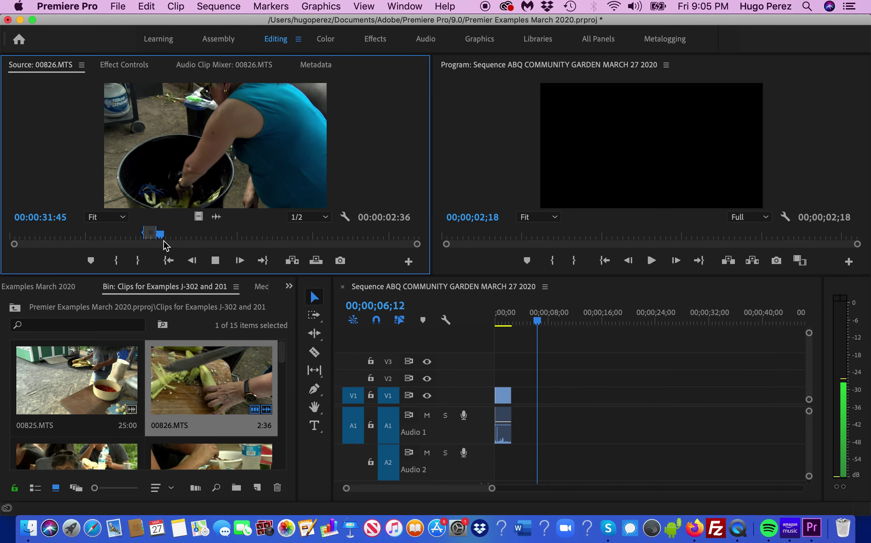
key(space)
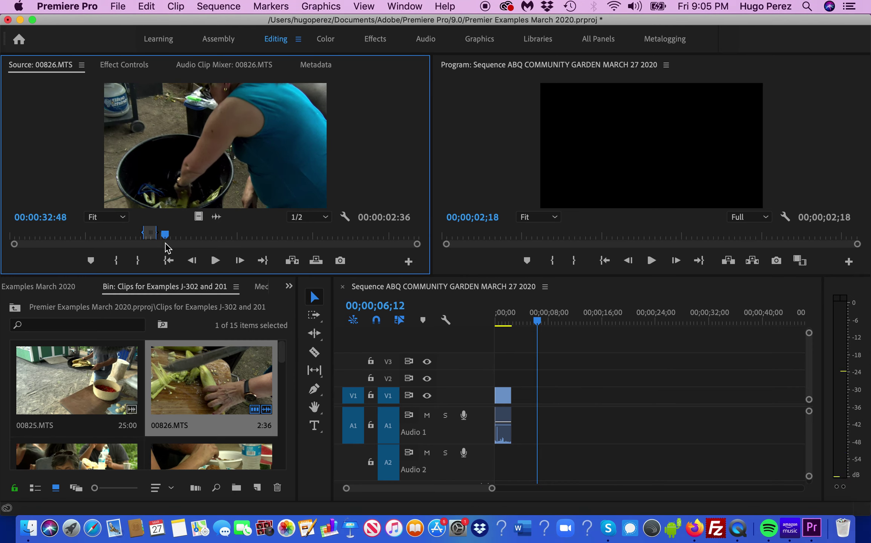
key(i)
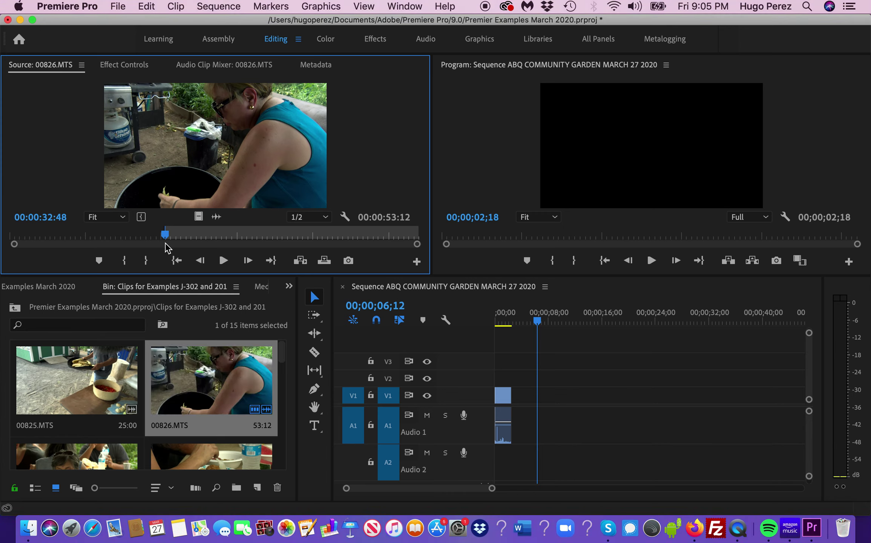
key(space)
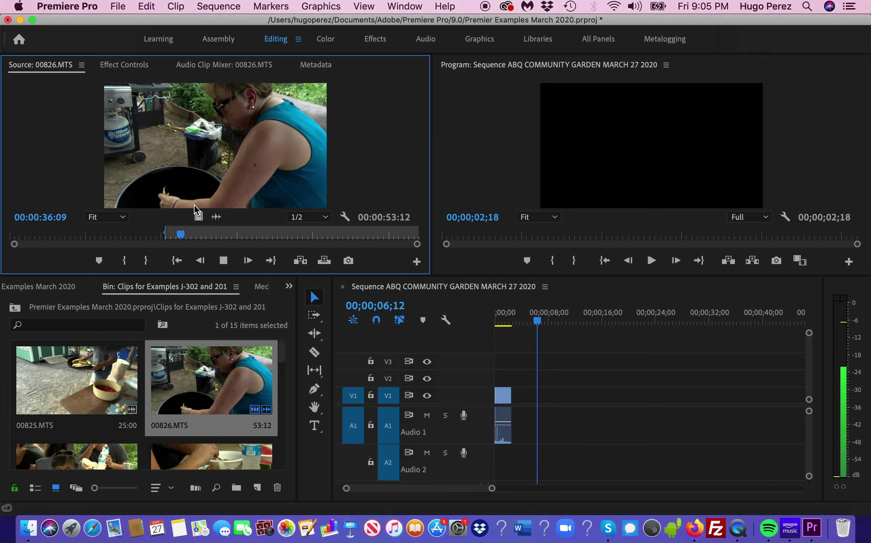
key(o)
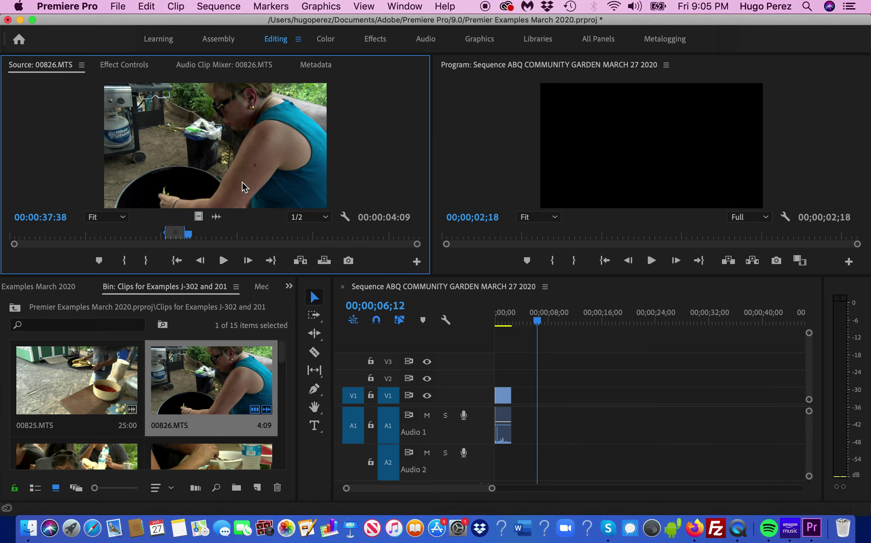
- Place the 4:09 range after the first clip on V1, moving its audio to Audio 2
drag(492, 249, 528, 442)
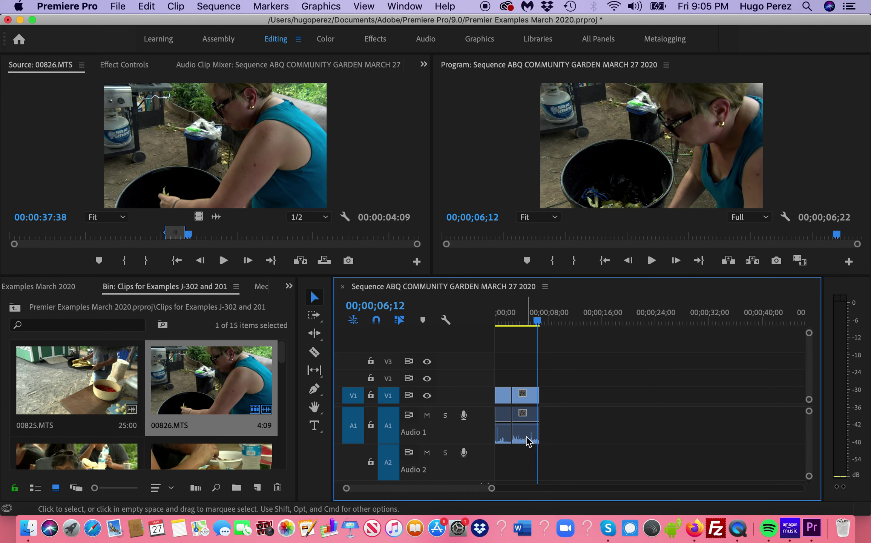
click(528, 442)
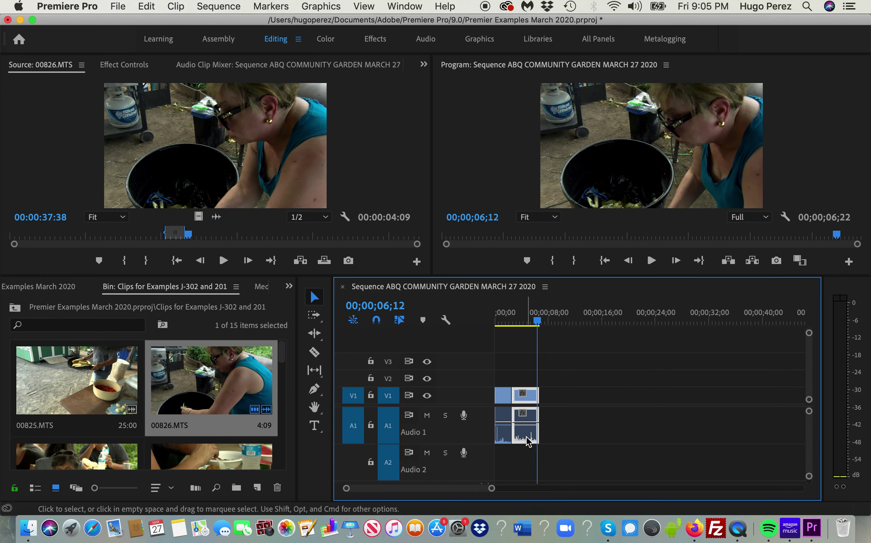
drag(530, 445, 528, 453)
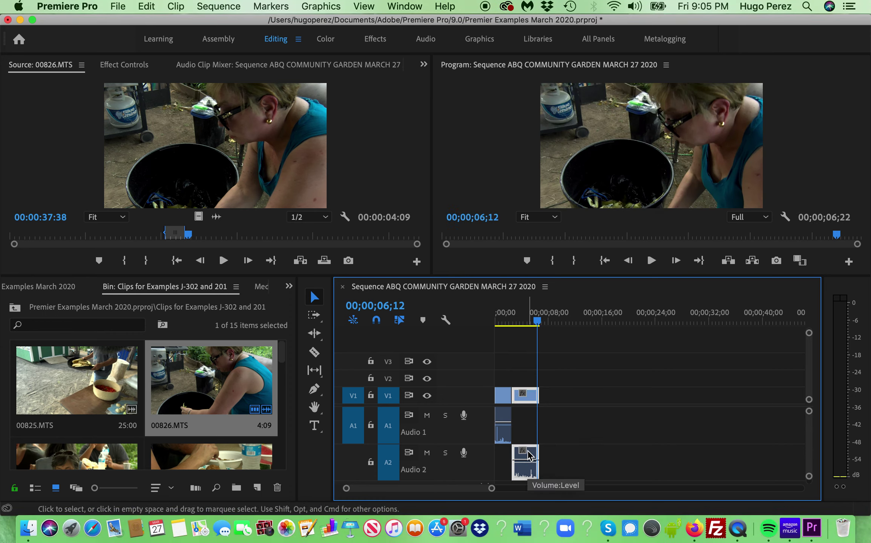
drag(528, 454, 529, 439)
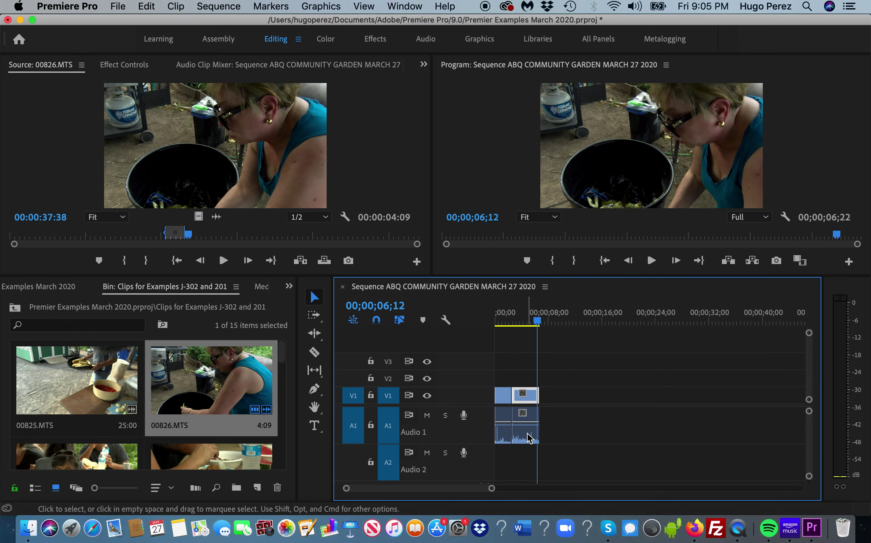
click(527, 433)
drag(528, 434, 528, 449)
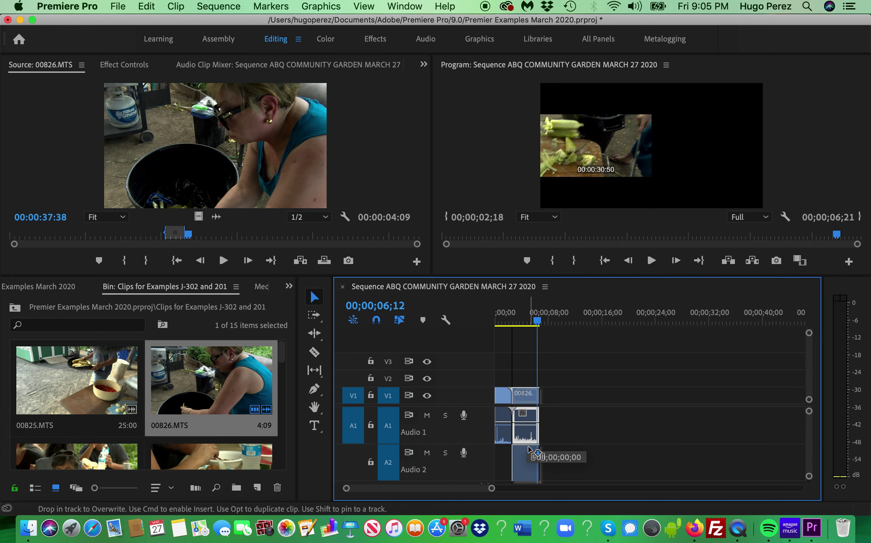
drag(528, 449, 529, 449)
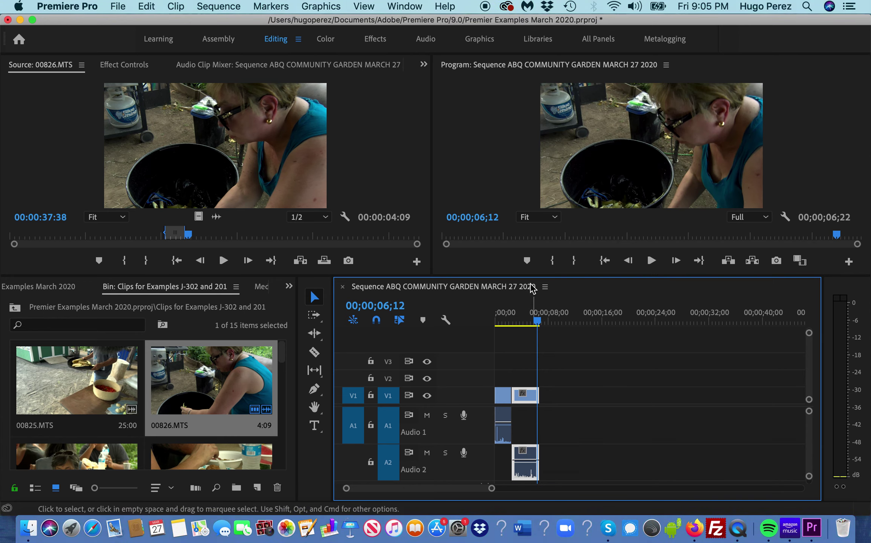
drag(538, 320, 511, 318)
- Scrub and play 00826.MTS in the Source monitor to reach 44:49
key(space)
click(188, 232)
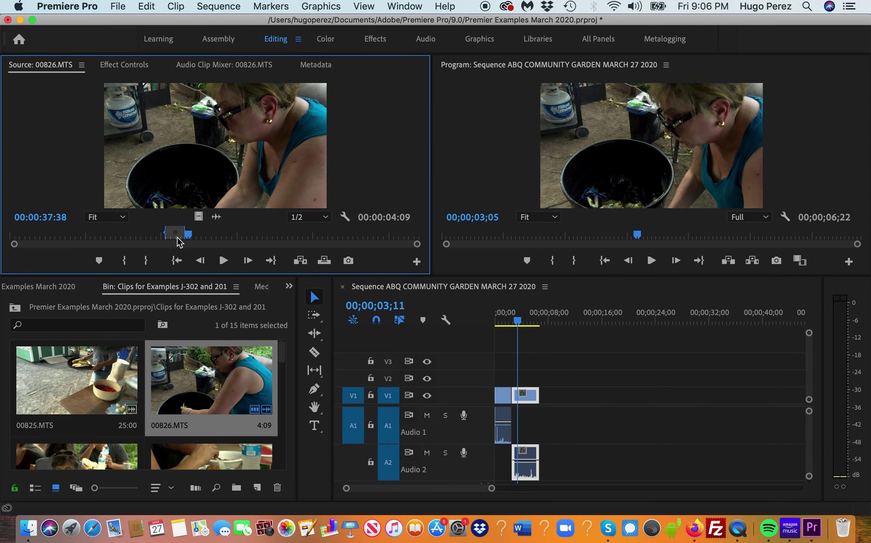
drag(192, 235, 199, 236)
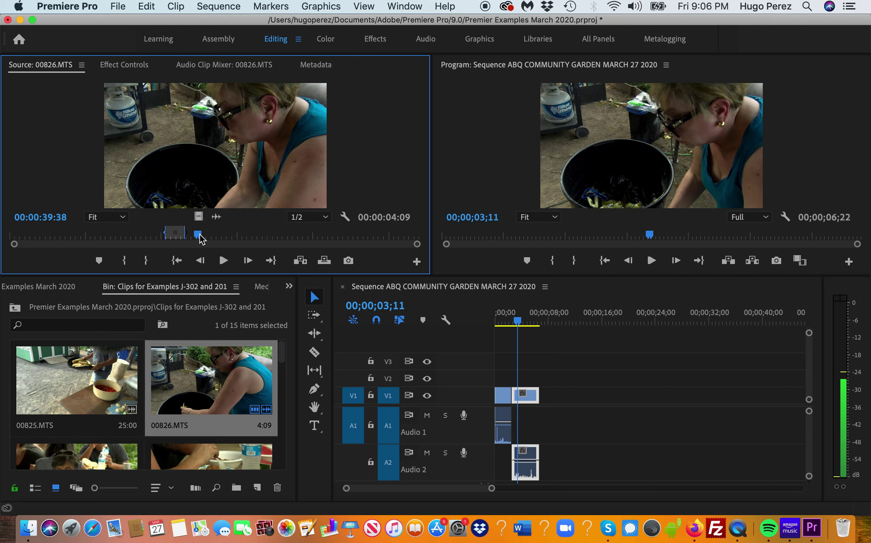
key(space)
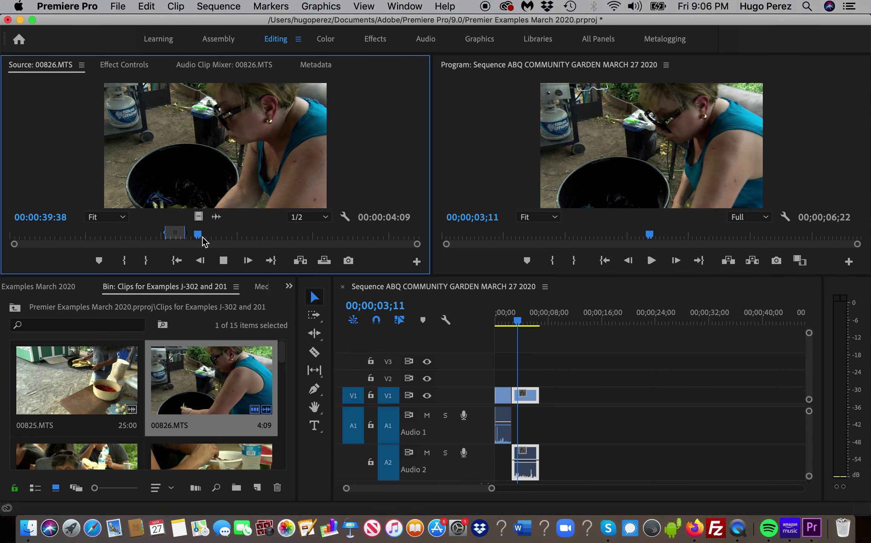
key(space)
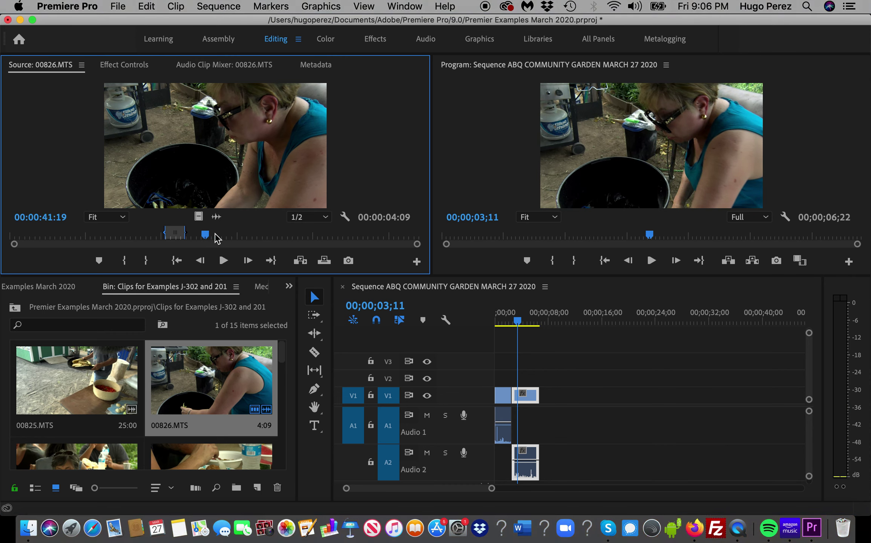
key(space)
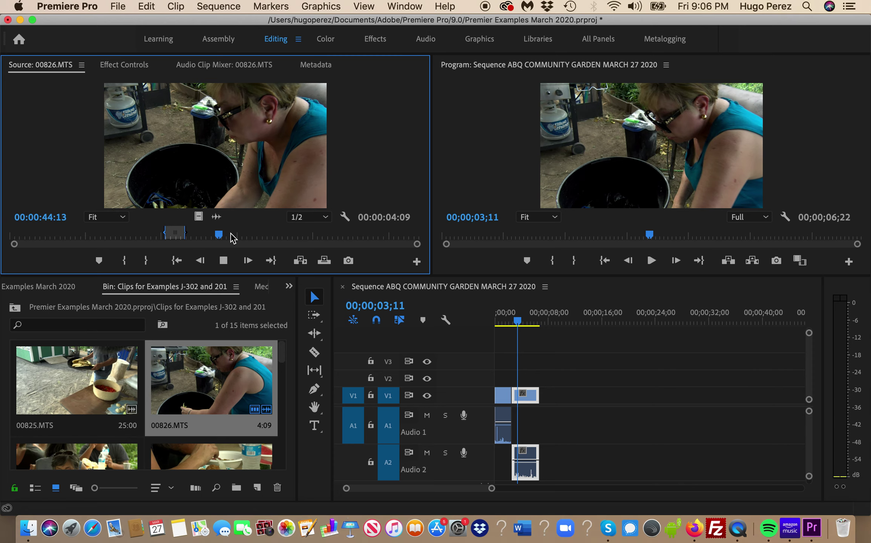
click(225, 237)
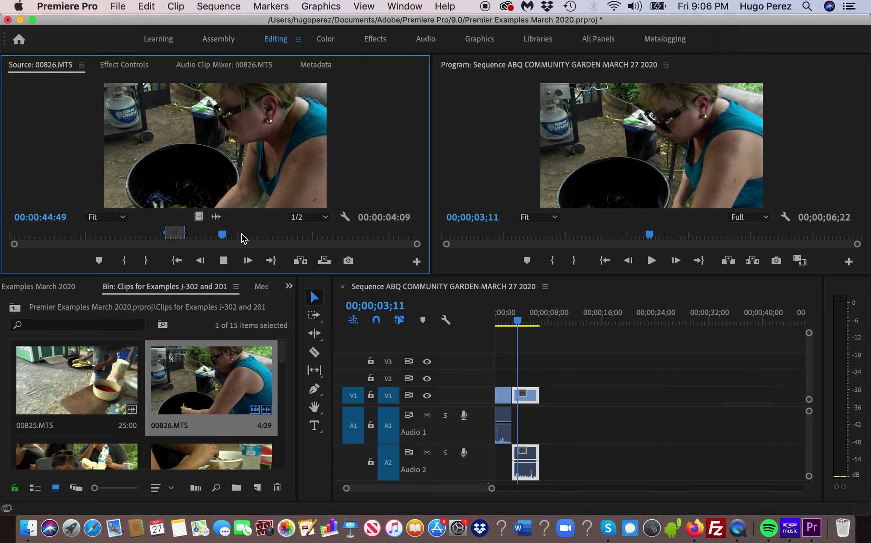
- Mark in at 44:49 and out at 50:11, then add the 5:23 range after the existing clips
key(i)
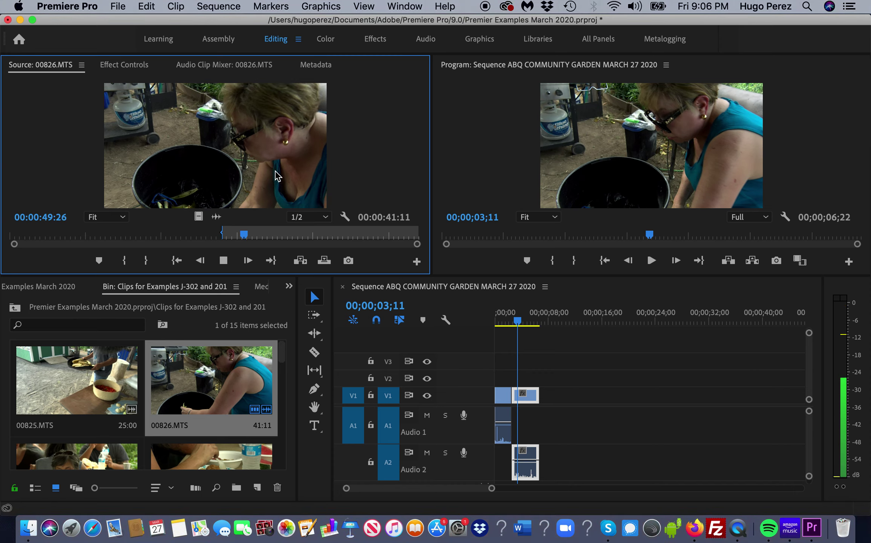
key(space)
key(o)
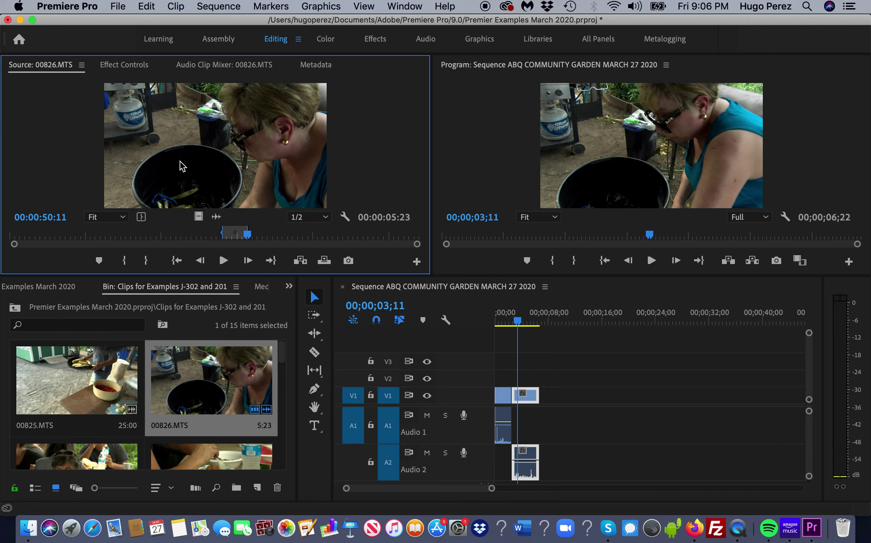
drag(183, 166, 551, 422)
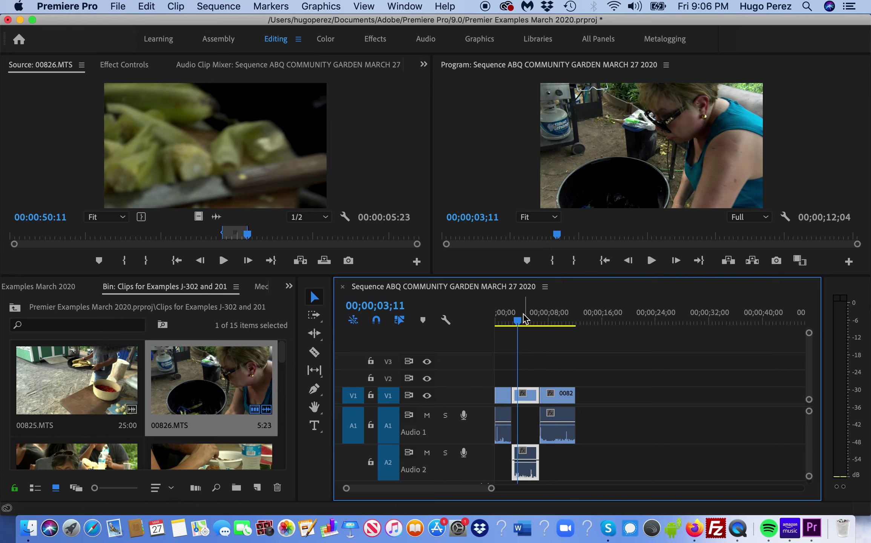
- Play the sequence from near its start, then lower the first Audio 1 clip's volume to -13.3 dB
drag(519, 318, 506, 323)
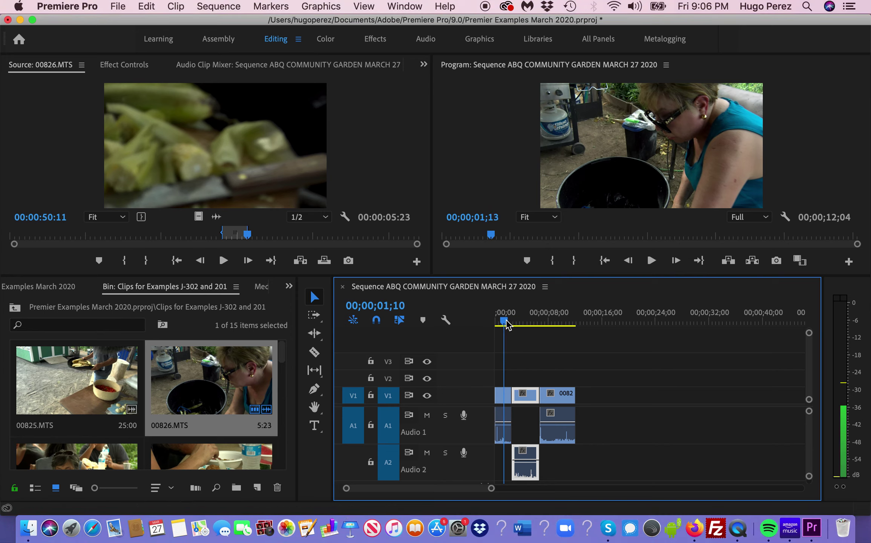
key(space)
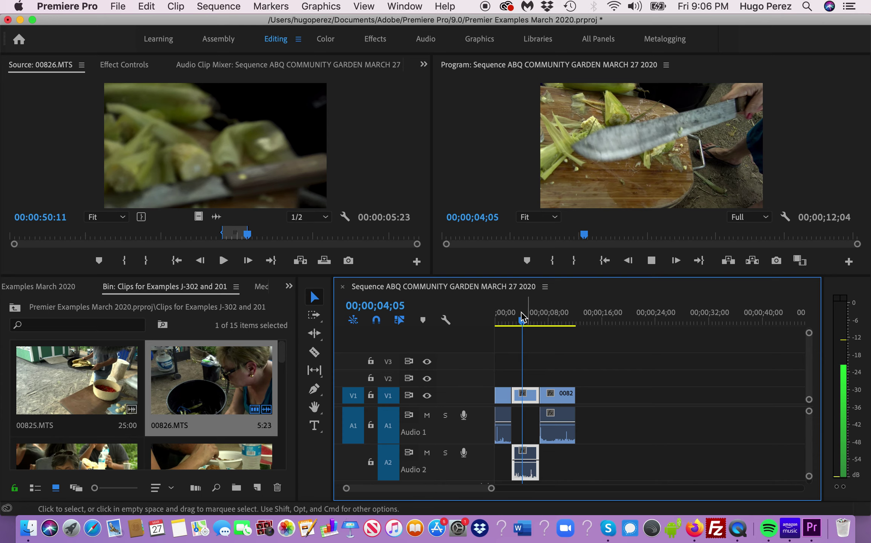
drag(524, 317, 509, 320)
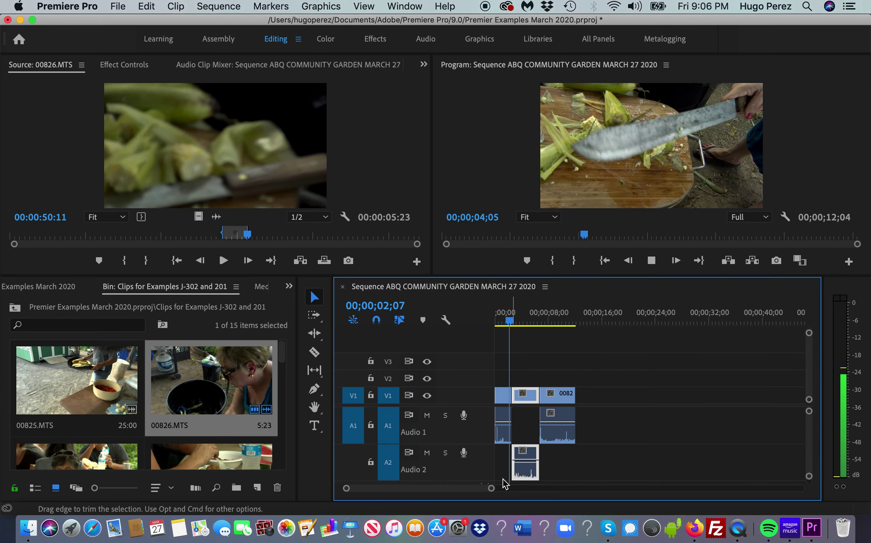
drag(490, 491, 461, 488)
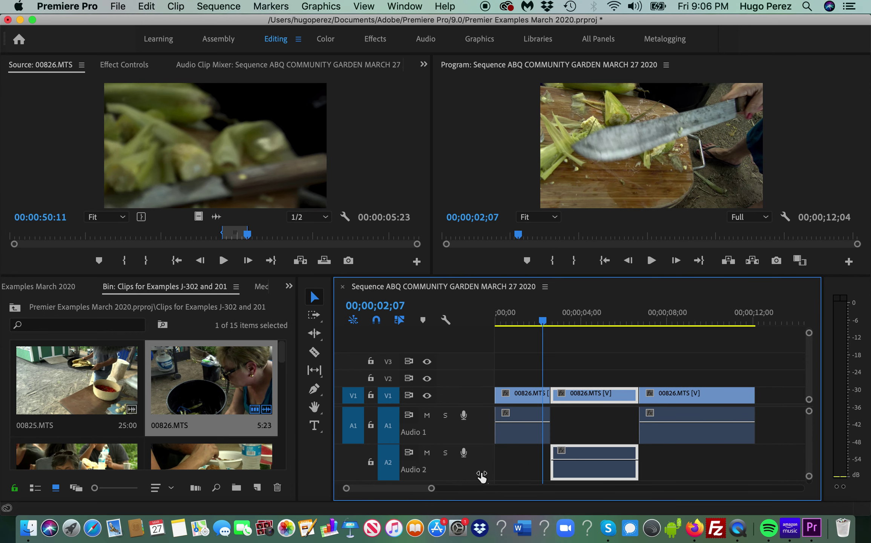
click(528, 426)
mouse_move(527, 421)
mouse_down()
mouse_move(526, 435)
mouse_move(530, 420)
mouse_up()
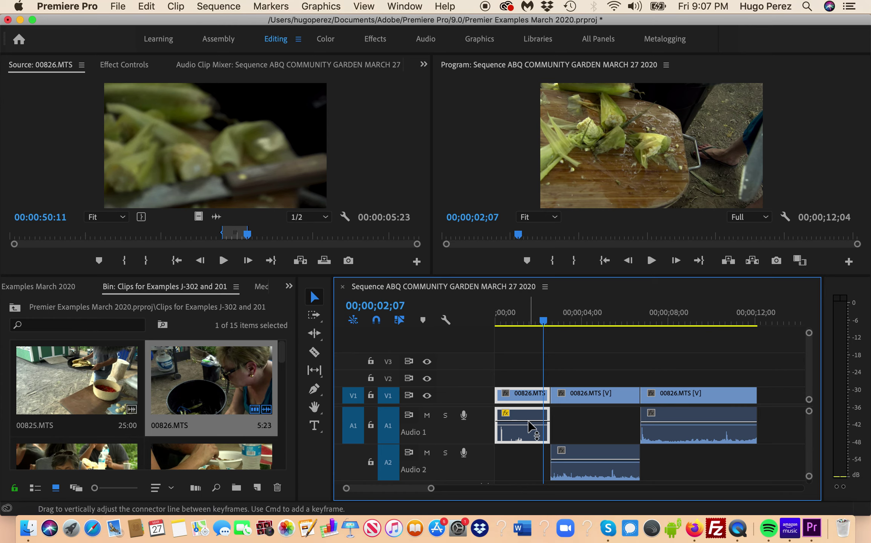
drag(528, 421, 528, 431)
- Replay the sequence from about 00;00;01;01 to hear the lowered first clip
drag(545, 327, 531, 327)
key(XF86AudioRaiseVolume)
key(space)
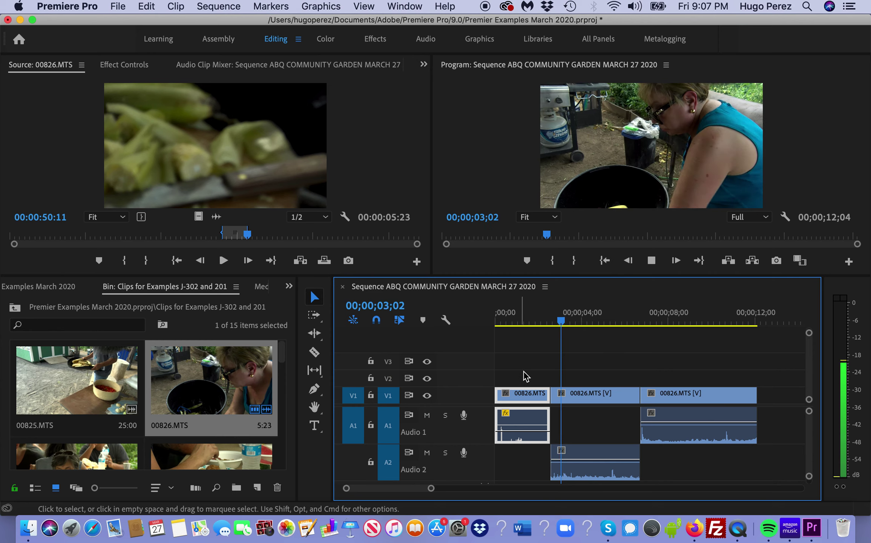
key(space)
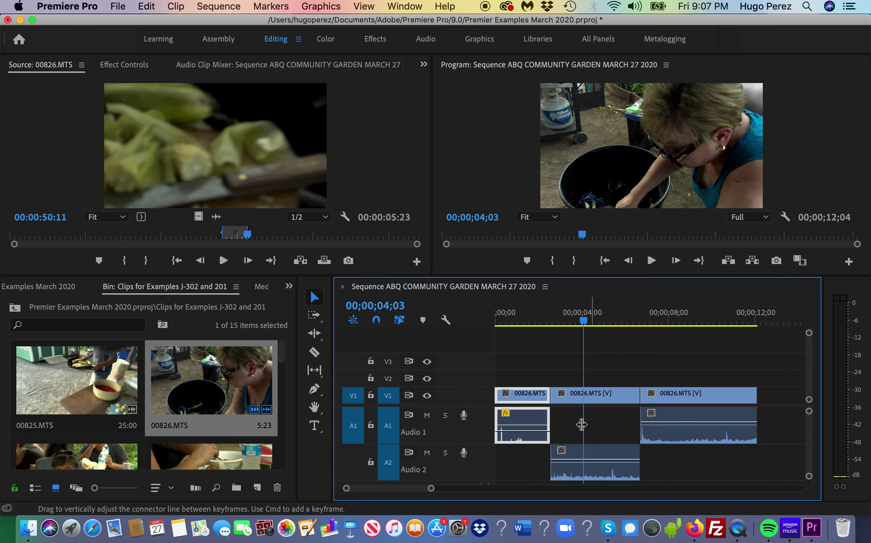
drag(584, 319, 520, 344)
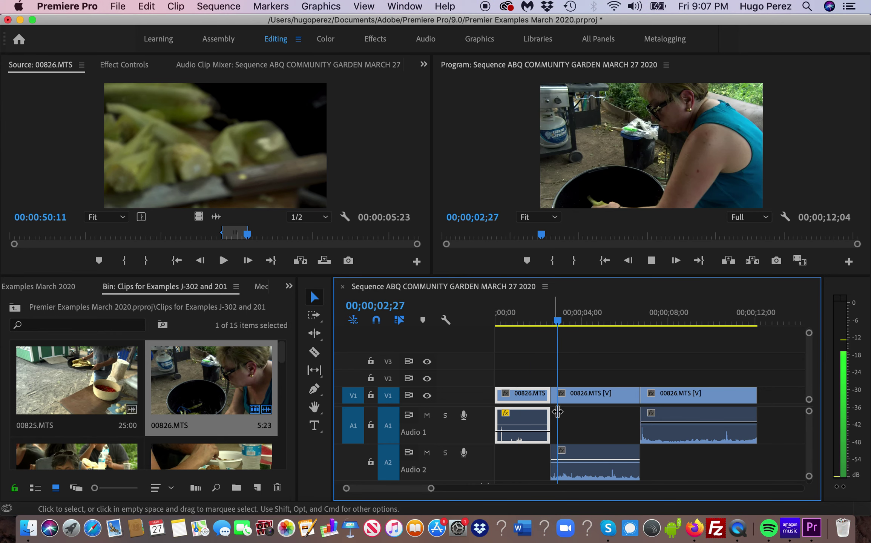
key(space)
- Lower the Audio 2 clip's volume, then lower the last Audio 1 clip's volume
drag(582, 459, 583, 470)
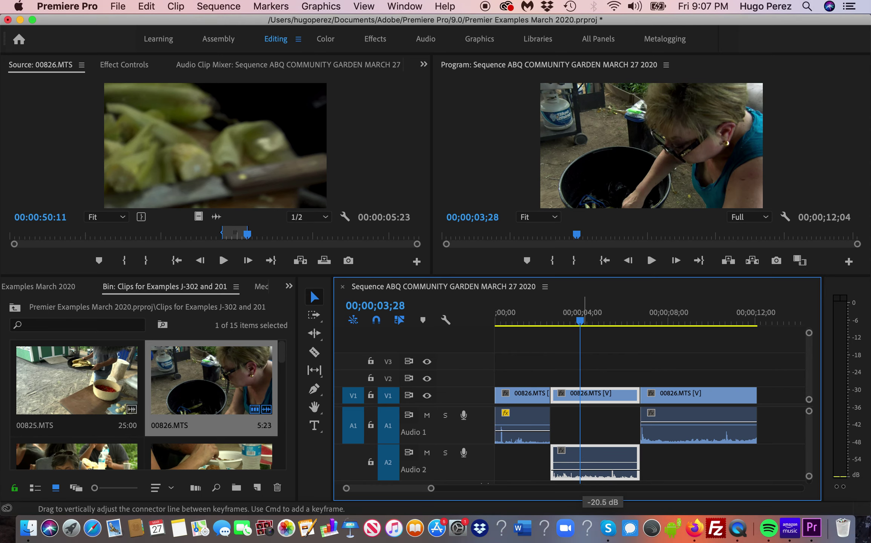
drag(583, 470, 582, 471)
key(space)
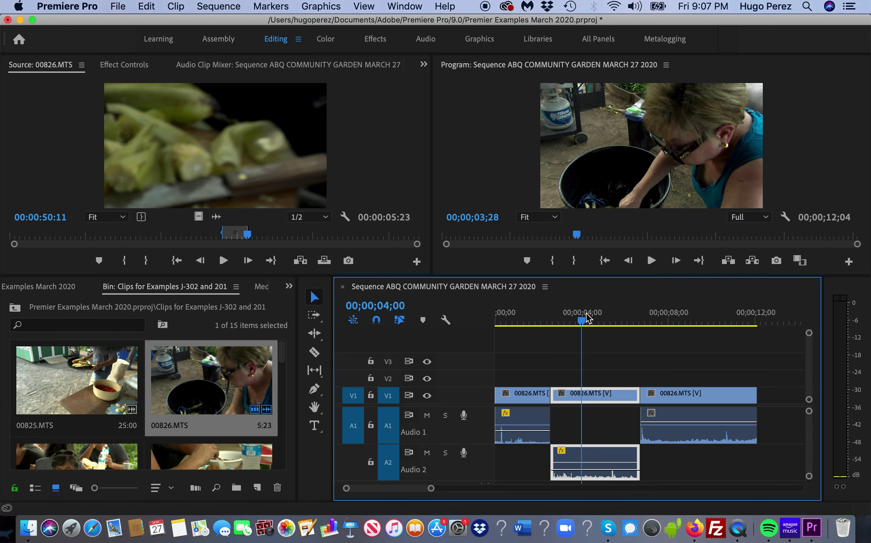
click(667, 321)
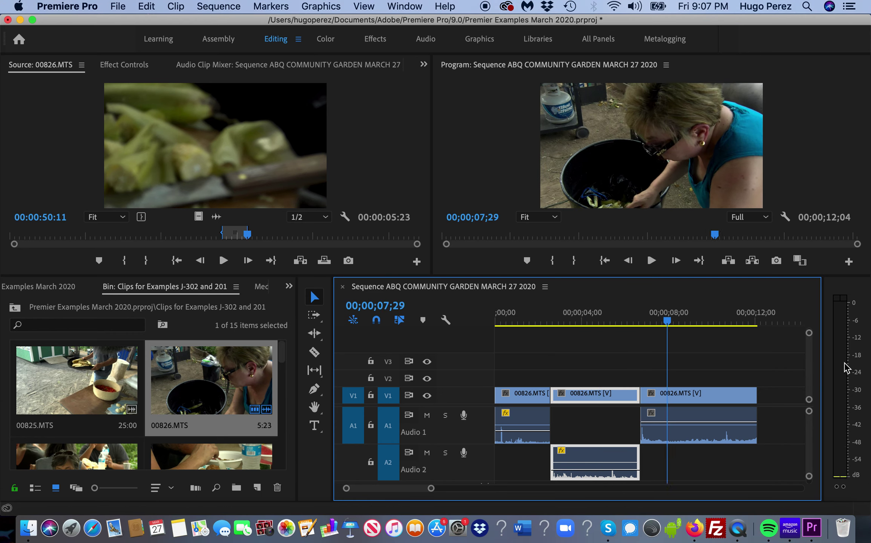
drag(675, 422, 675, 432)
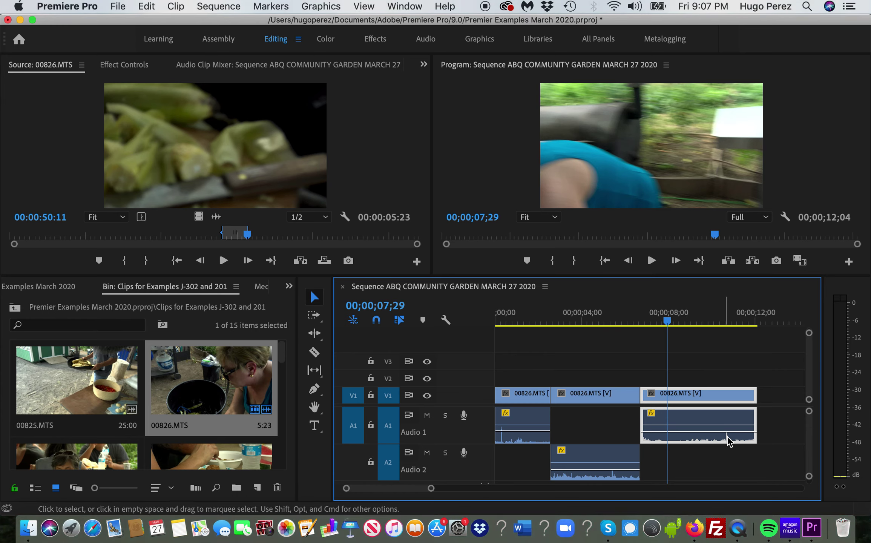
drag(666, 317, 522, 340)
key(space)
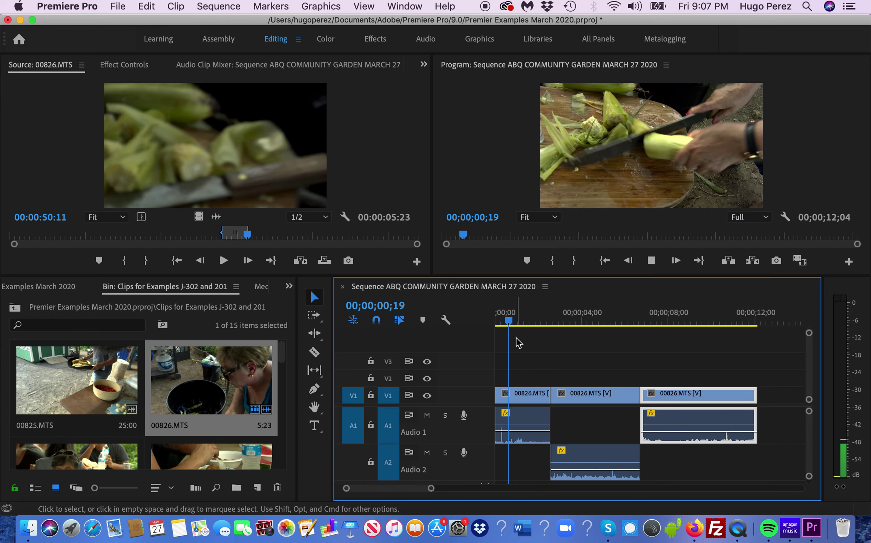
key(space)
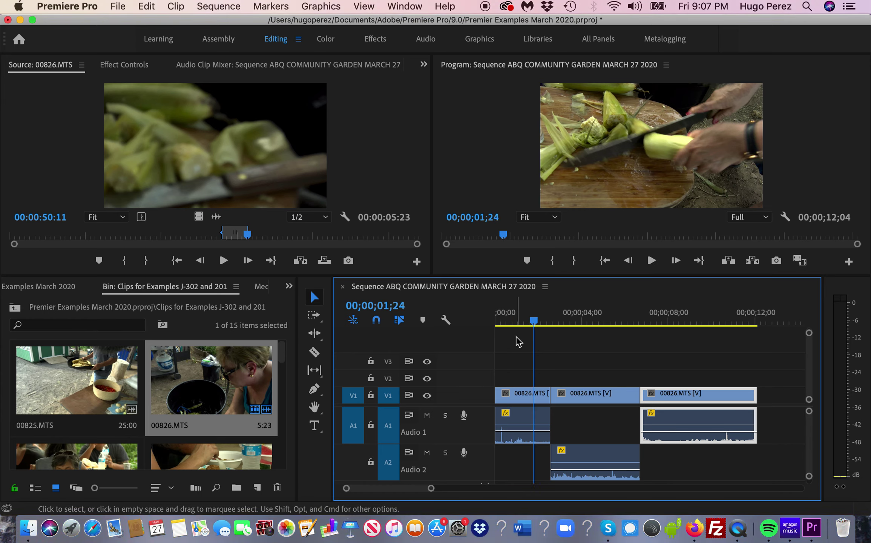
drag(534, 321, 482, 335)
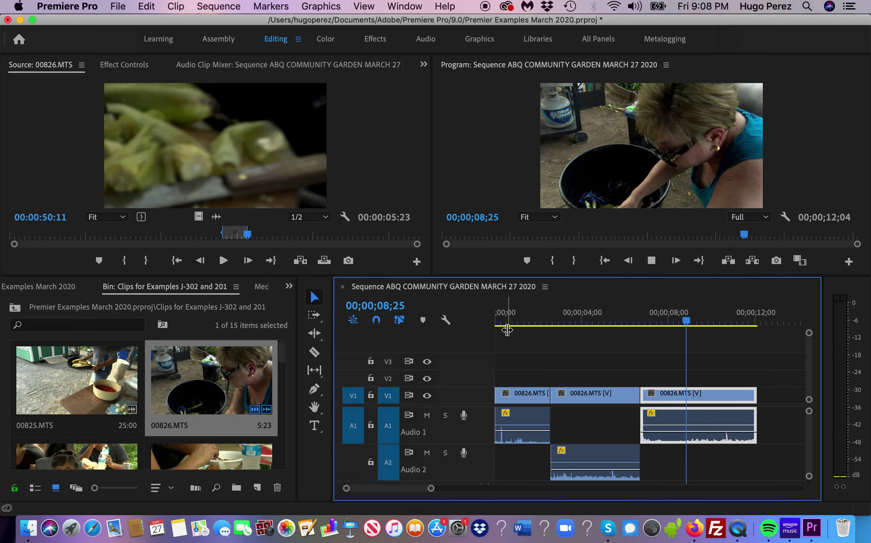
key(space)
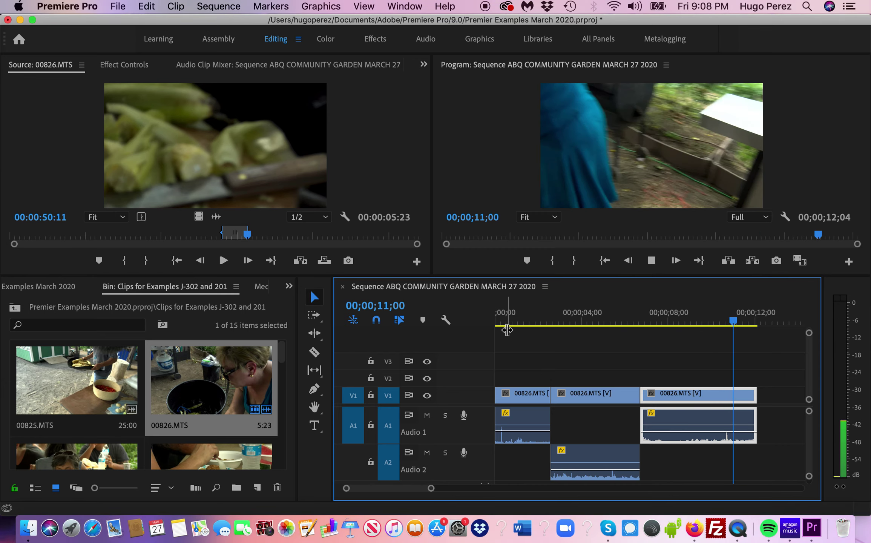
drag(763, 323, 640, 325)
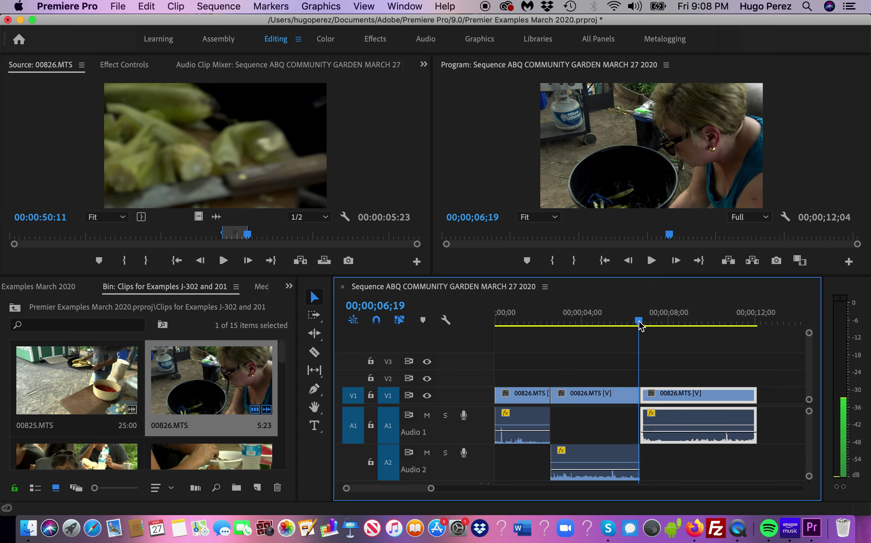
key(space)
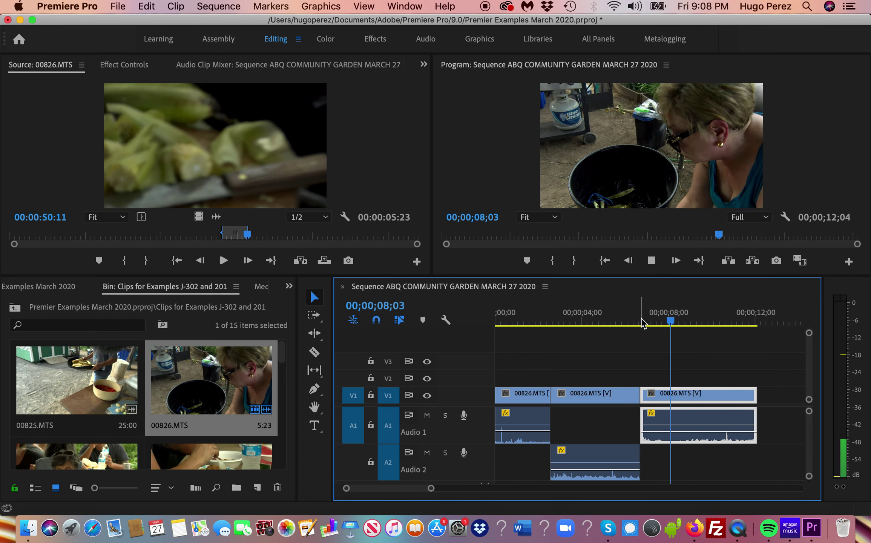
key(space)
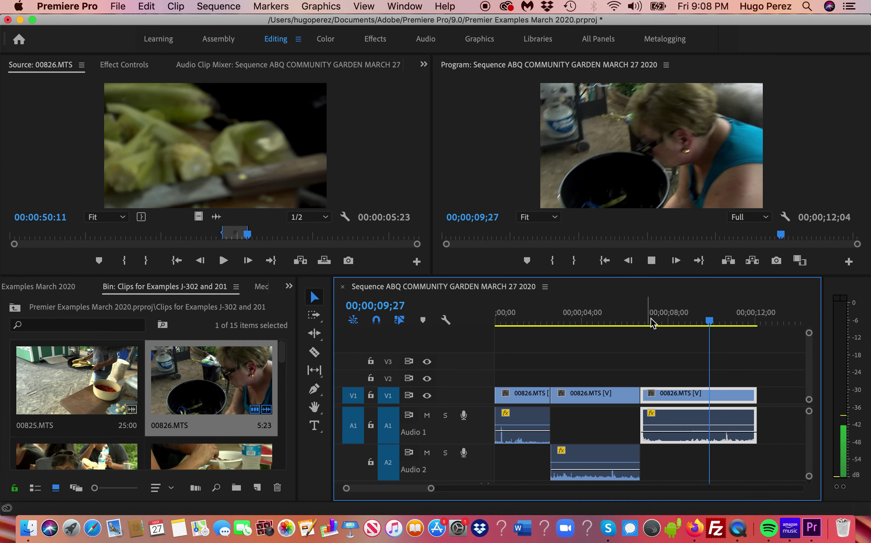
drag(733, 324, 742, 323)
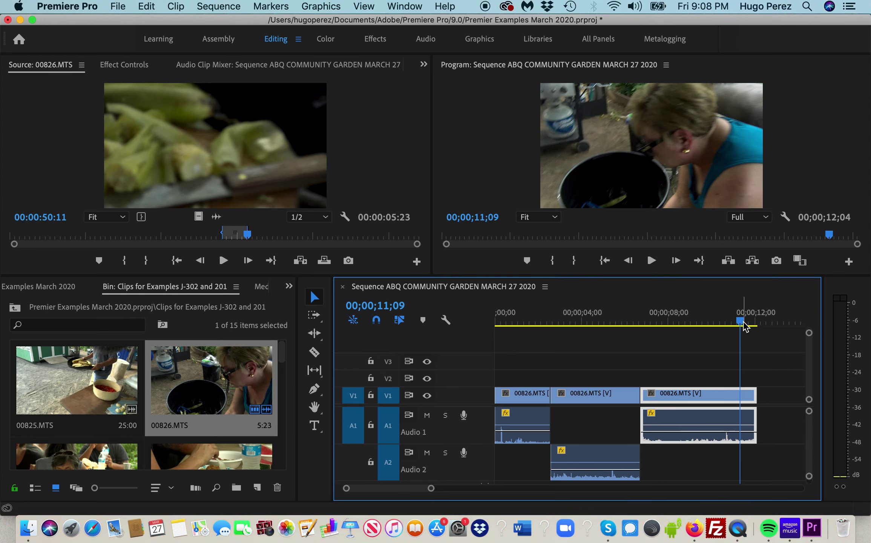
click(744, 324)
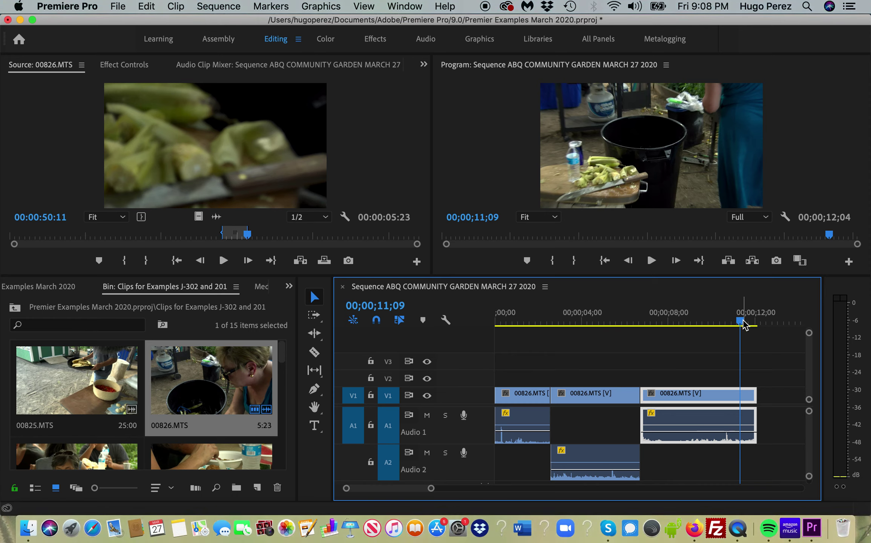
drag(744, 324, 746, 324)
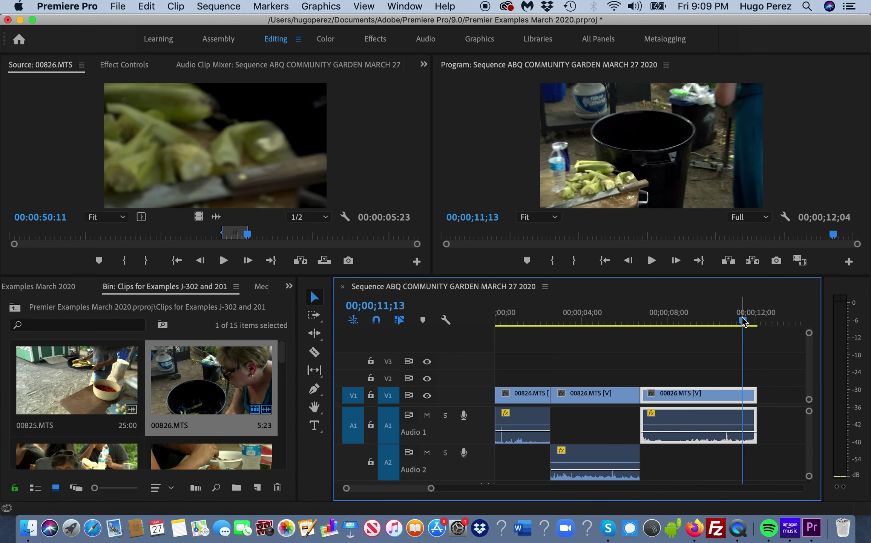
drag(740, 320, 655, 342)
- Review the last 00826.MTS clip and trim its end so the sequence ends at 00;00;10;00
click(583, 321)
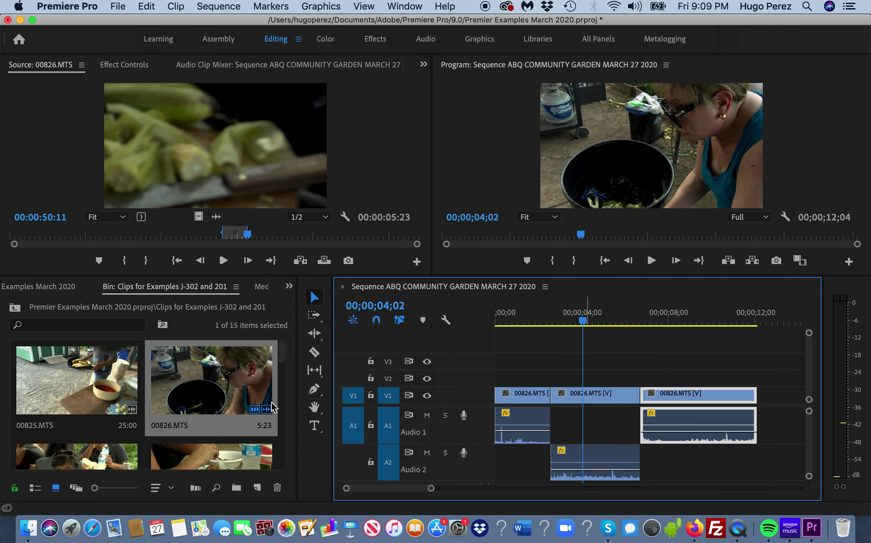
click(598, 321)
drag(613, 321, 698, 321)
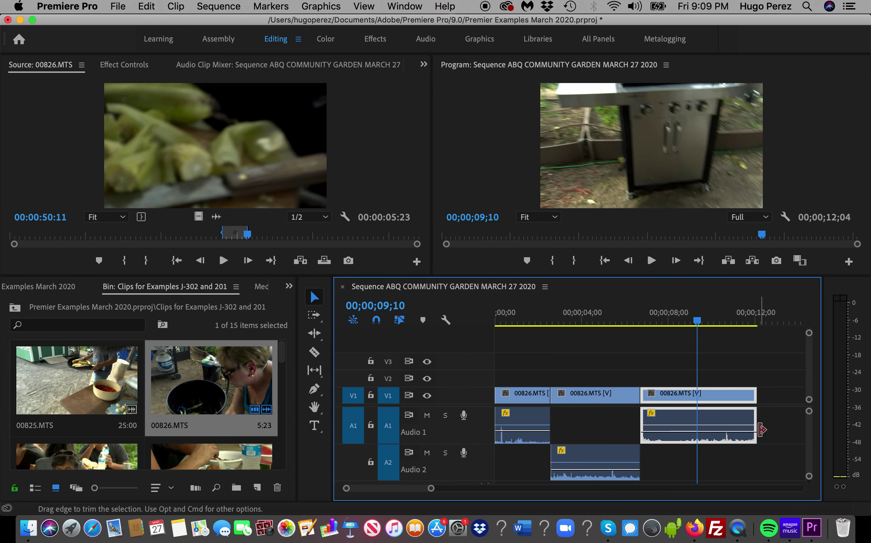
drag(761, 430, 711, 441)
- Scrub back near the cut and mark an In point at 00;00;08;09
drag(701, 326, 665, 331)
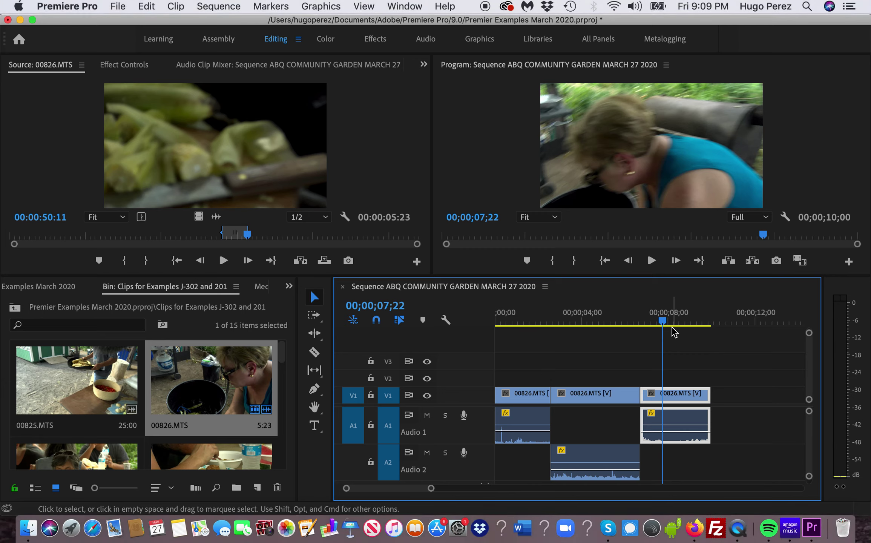
mouse_move(662, 322)
mouse_down()
mouse_move(692, 331)
mouse_move(676, 344)
mouse_move(675, 318)
mouse_up()
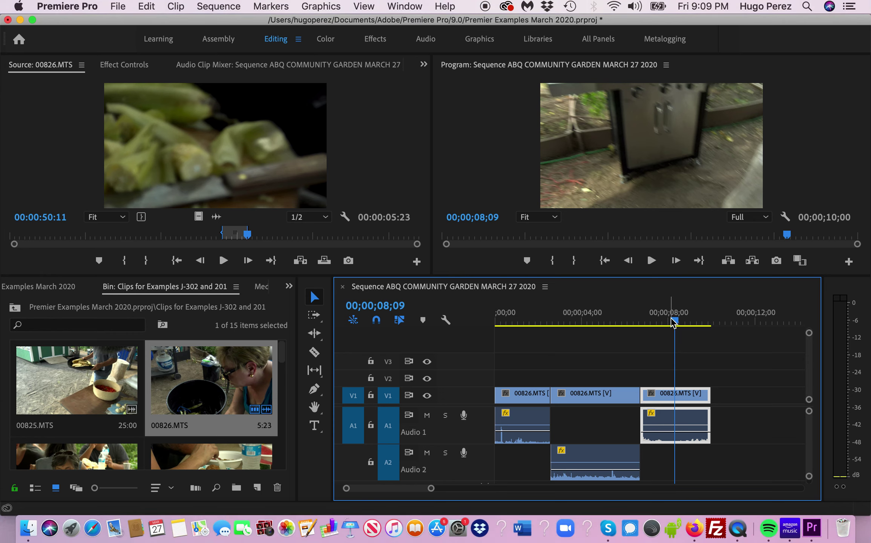
key(i)
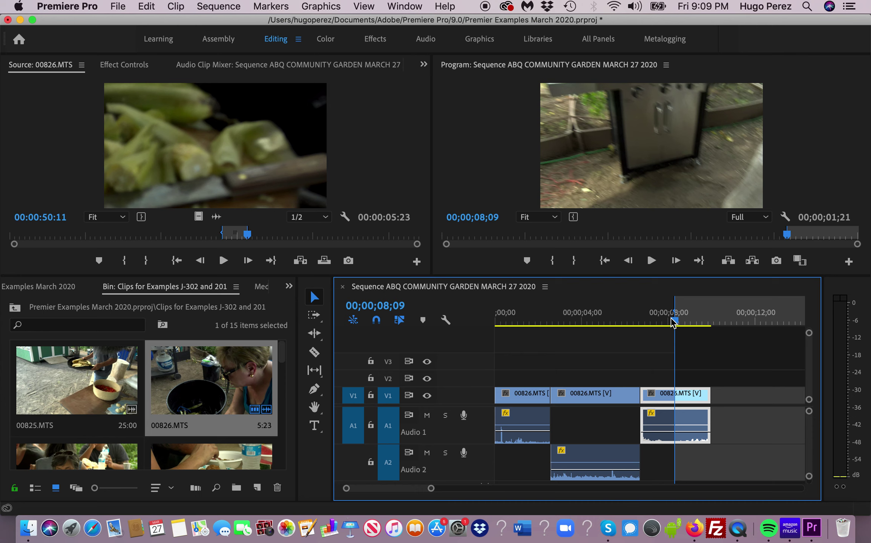
- Mark an Out point at 00;00;10;00, try lifting the last clip's tail, then undo it
drag(673, 320, 711, 327)
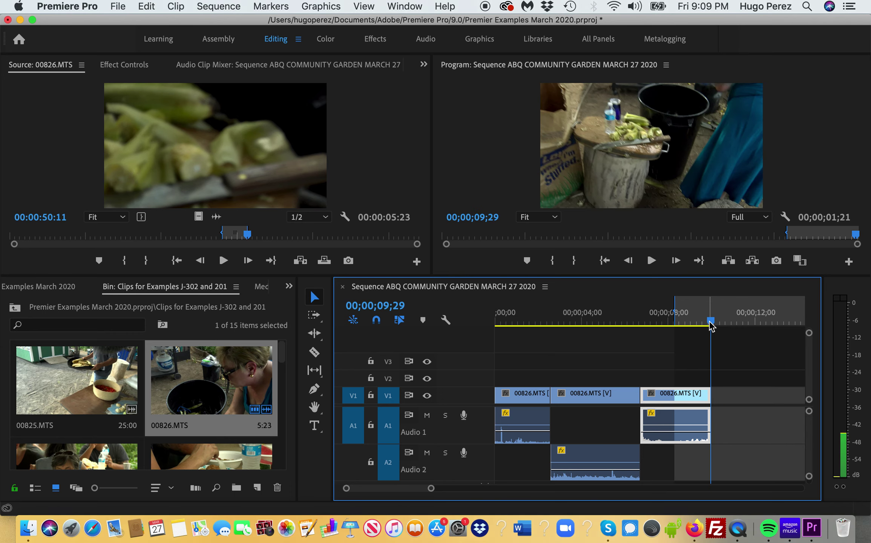
key(o)
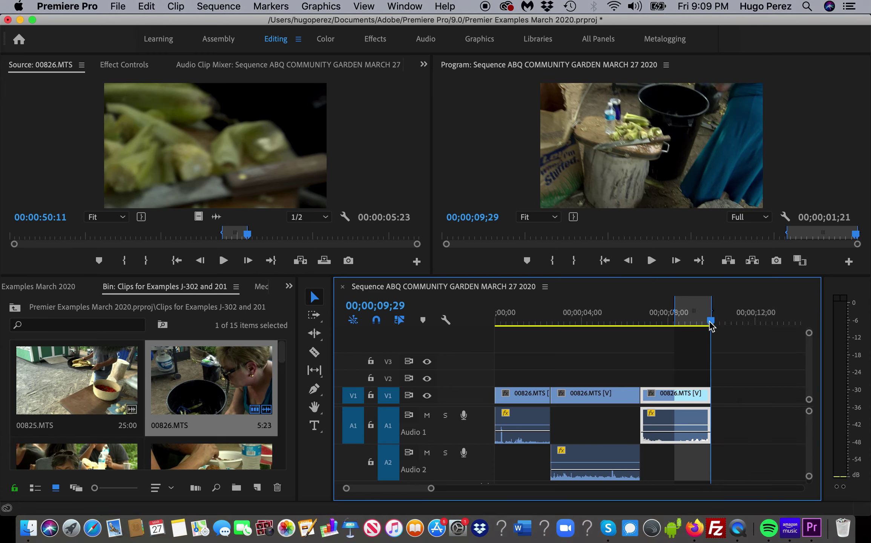
click(716, 361)
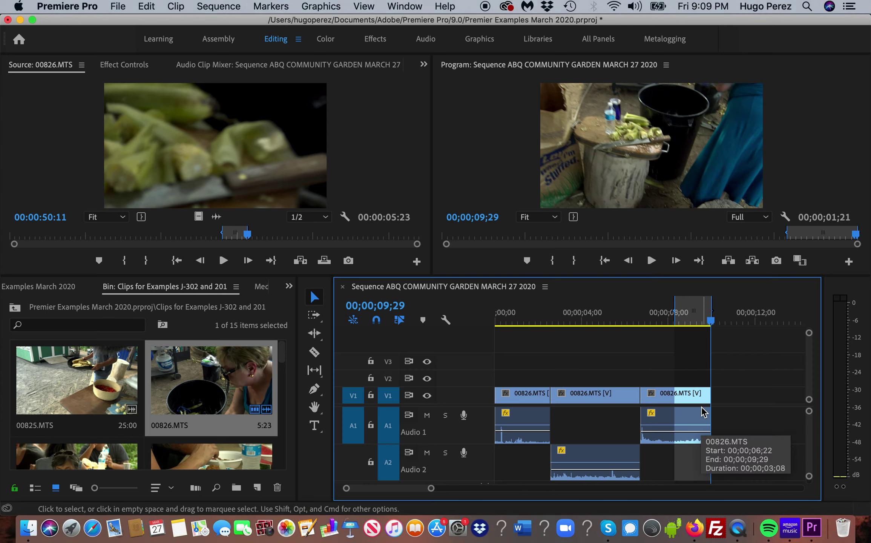
key(apostrophe)
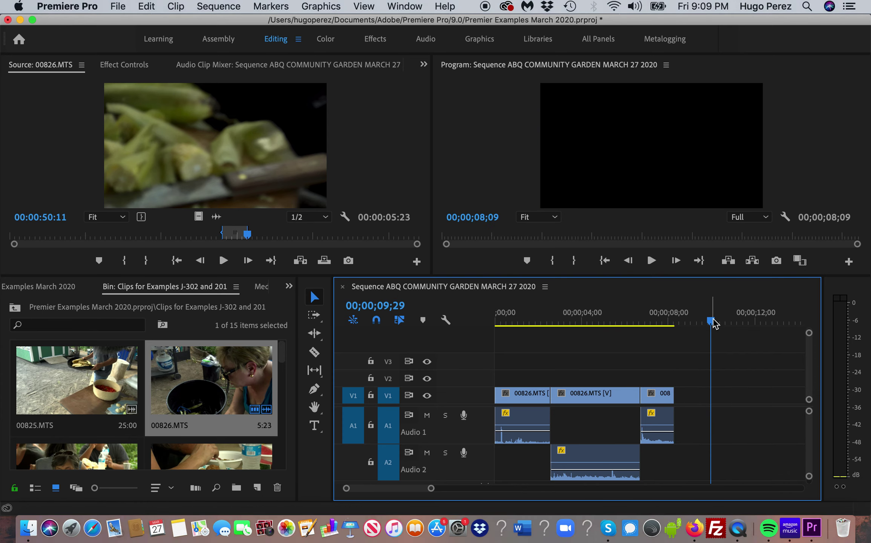
key(super+z)
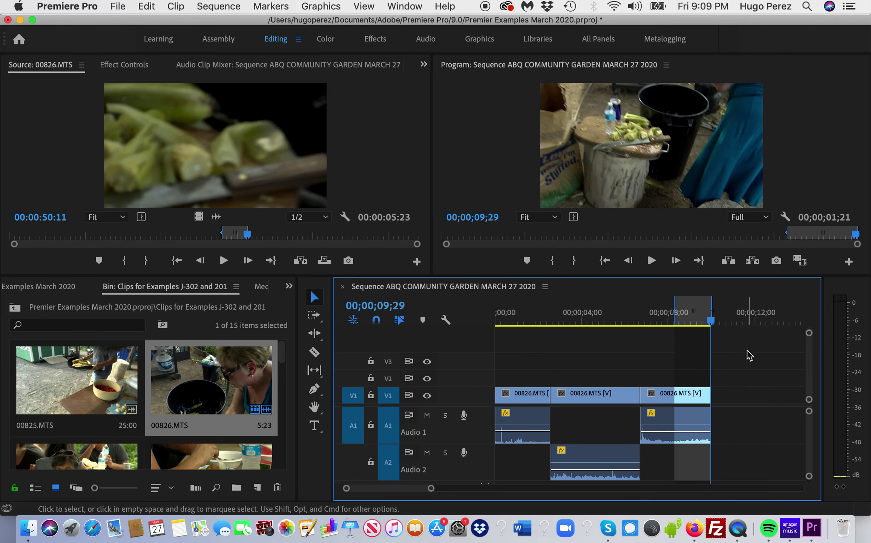
- Clear the In point, test an In/Out range from 00;00;08;09 to 00;00;09;13, then clear it
key(alt+x)
drag(707, 314, 677, 357)
key(i)
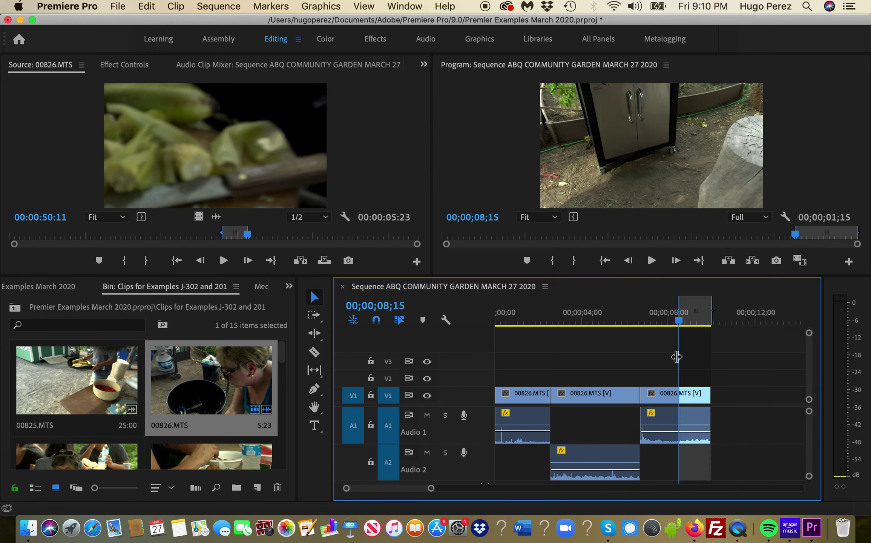
drag(678, 322, 701, 324)
click(675, 322)
key(i)
key(o)
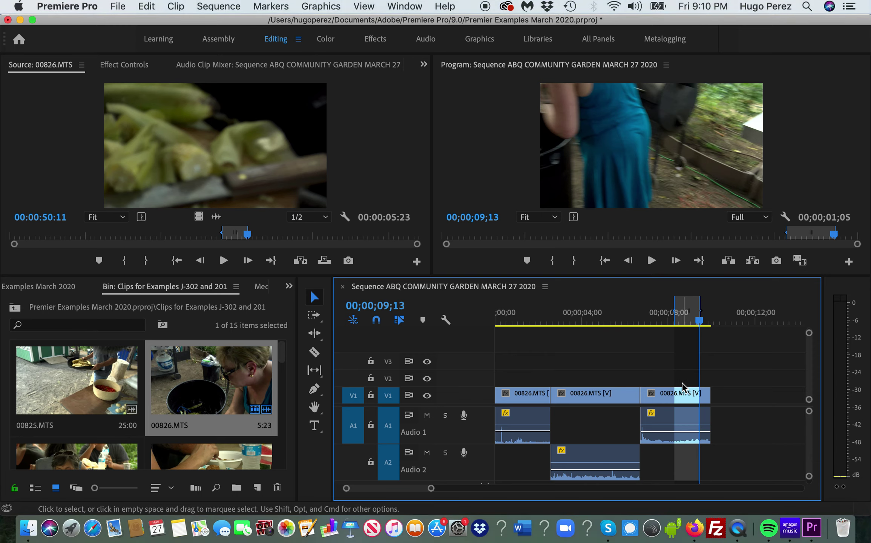
key(alt+x)
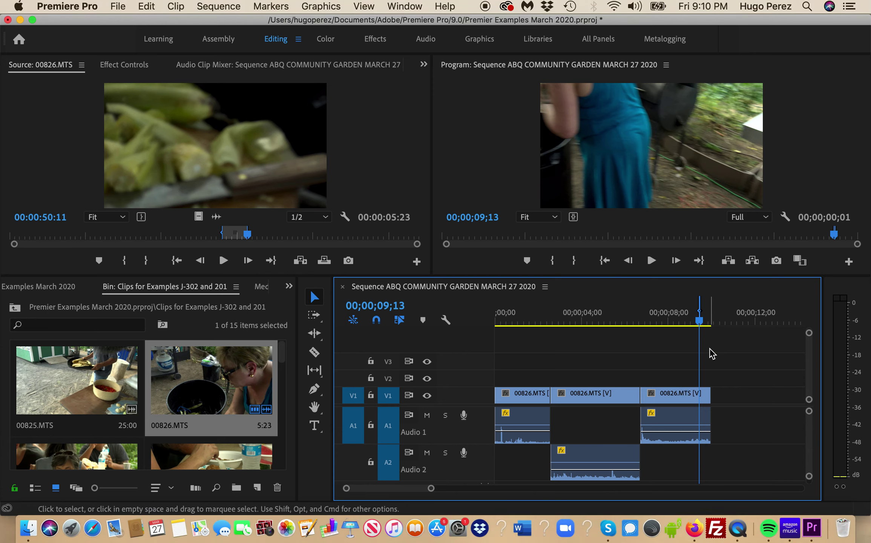
- Set an In/Out range from 07;23 to 09;06, clear it, and park the playhead at 08;26
click(662, 320)
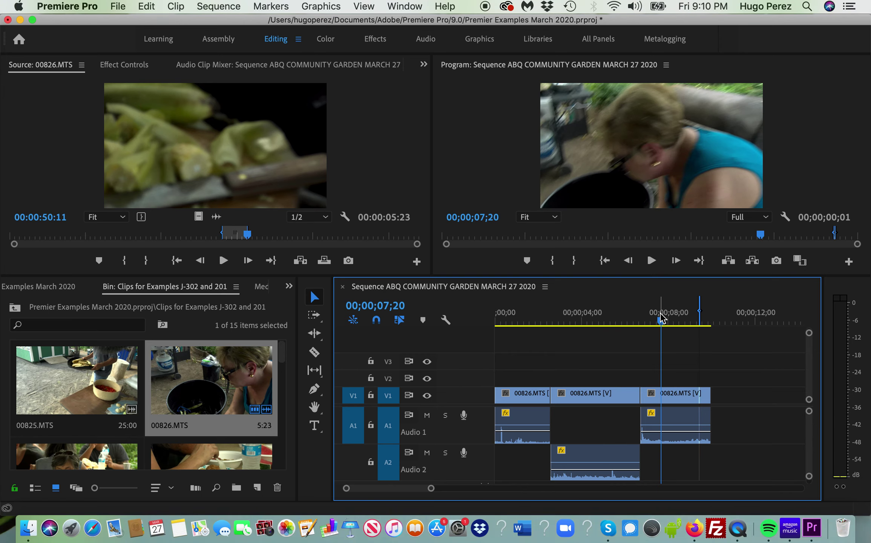
key(i)
drag(668, 321, 698, 325)
key(o)
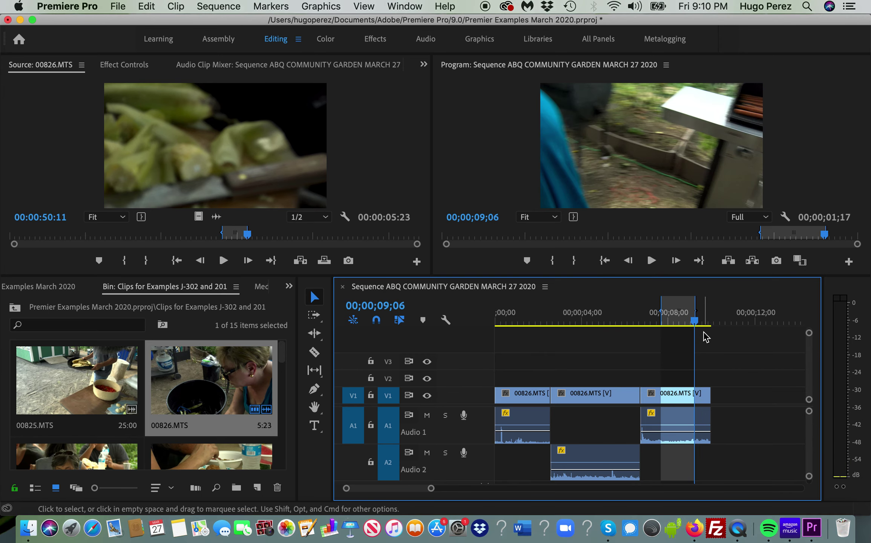
key(alt+x)
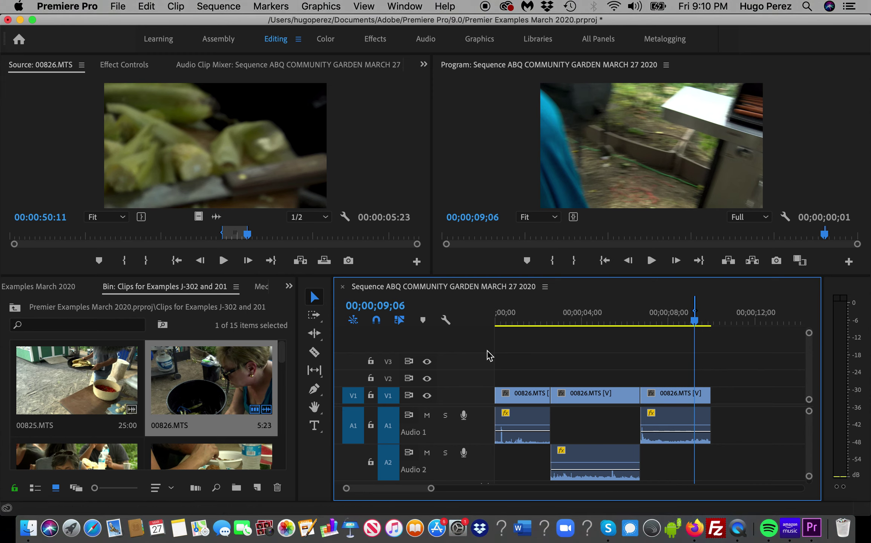
drag(694, 323, 690, 325)
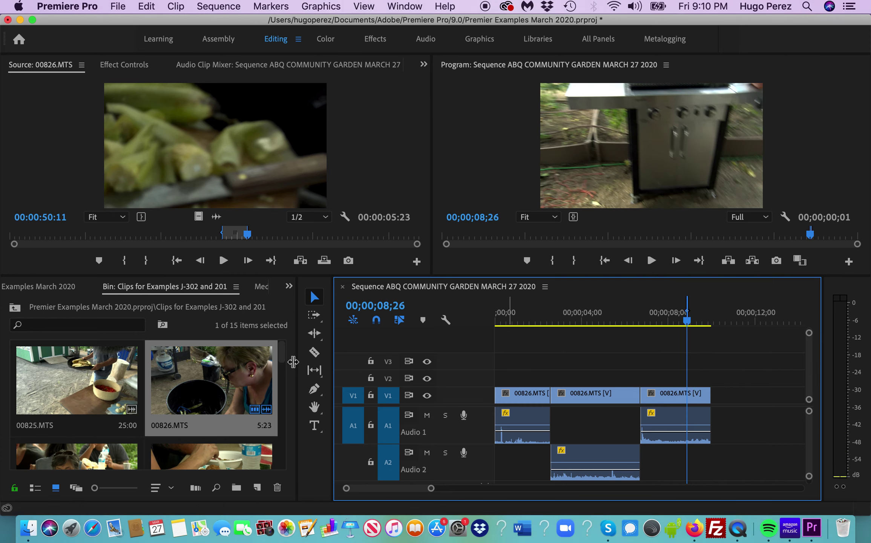
click(315, 354)
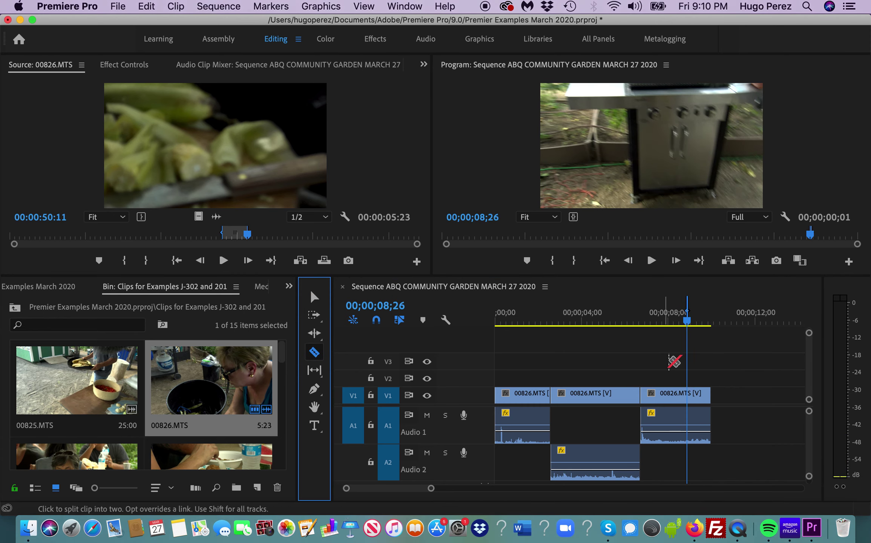
click(690, 399)
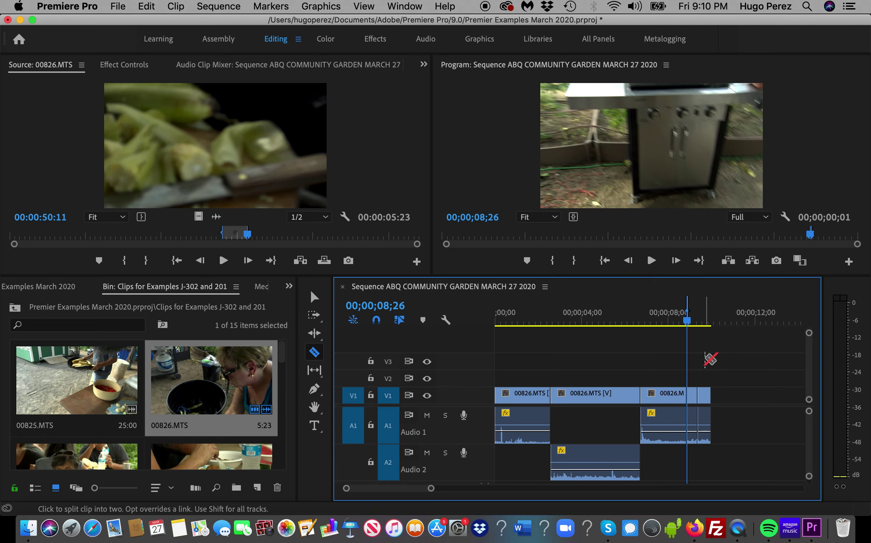
key(v)
drag(688, 322, 721, 330)
click(692, 397)
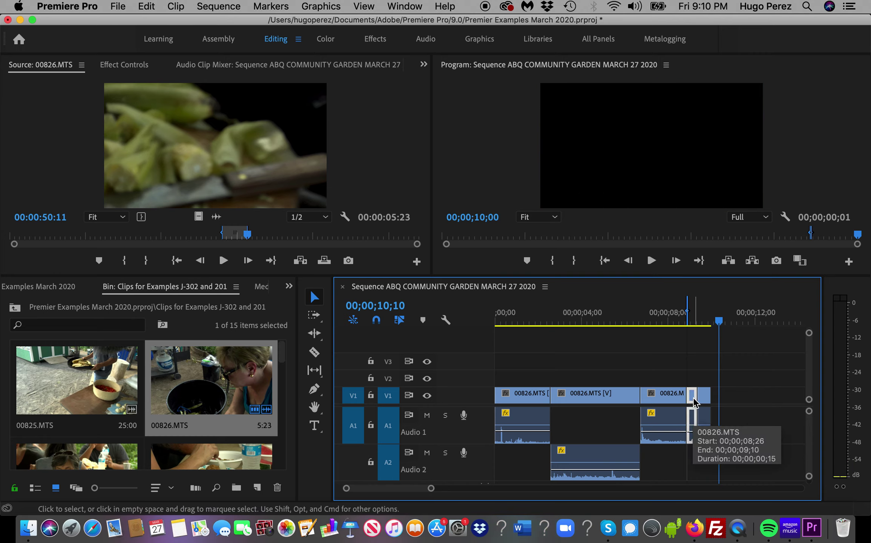
key(Delete)
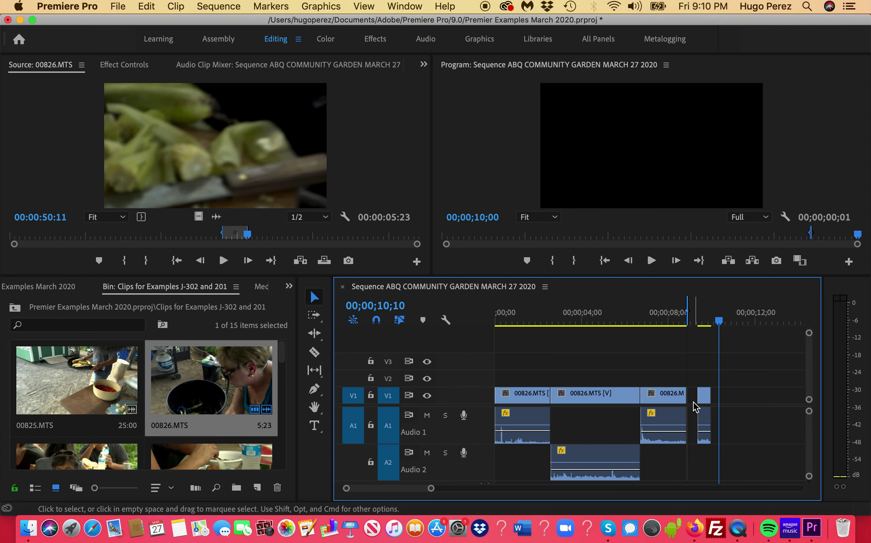
key(Delete)
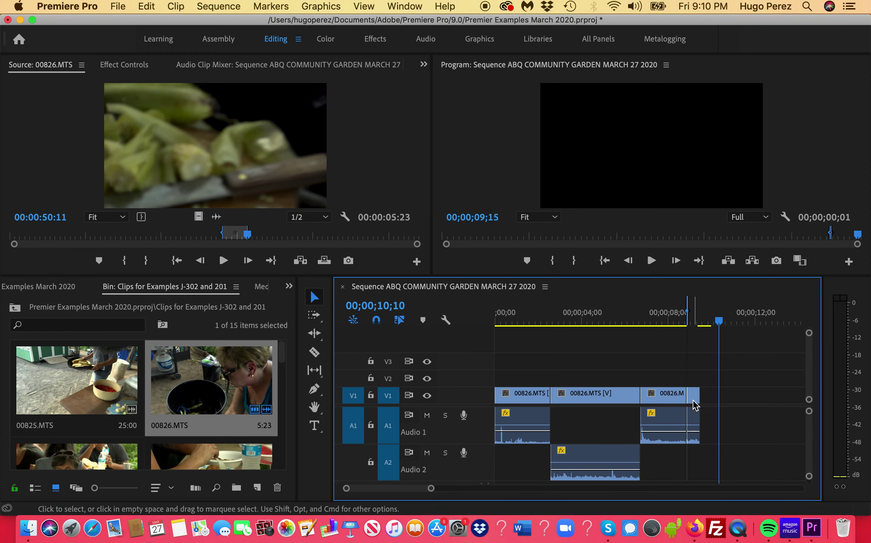
key(super+z)
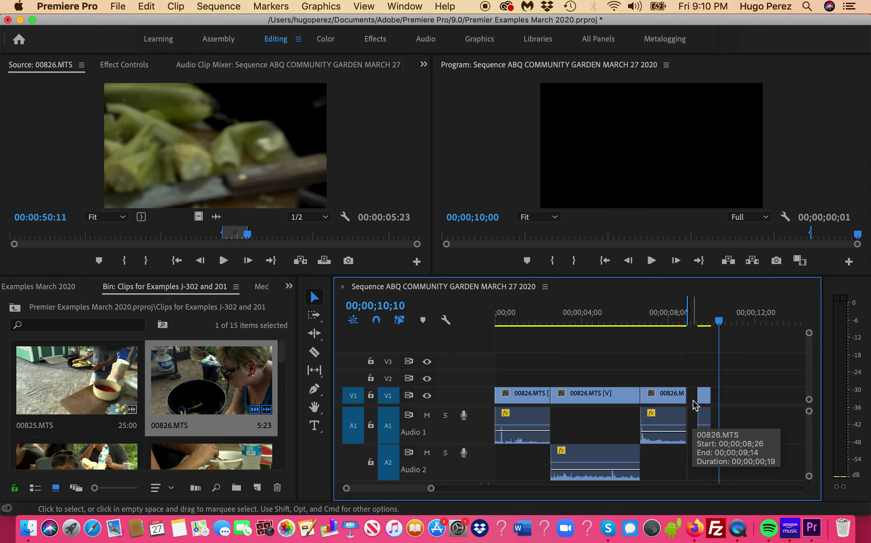
click(693, 399)
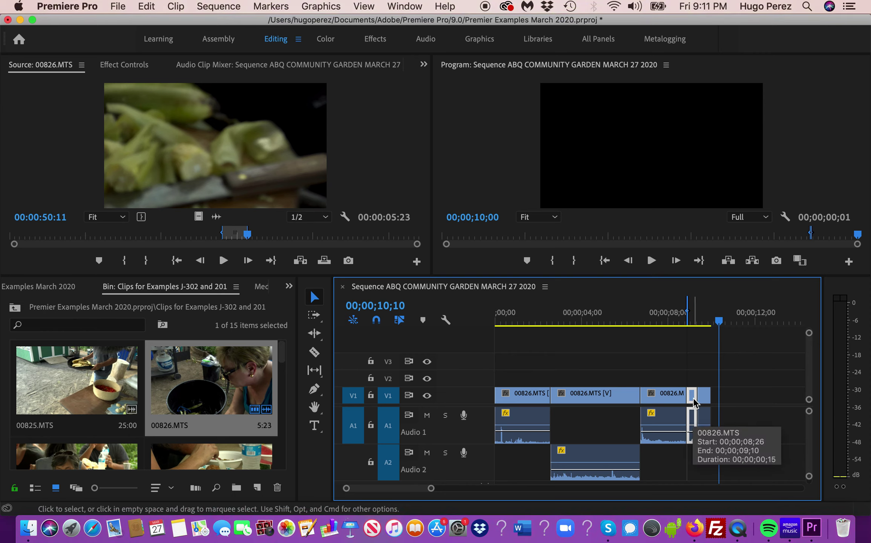
key(super)
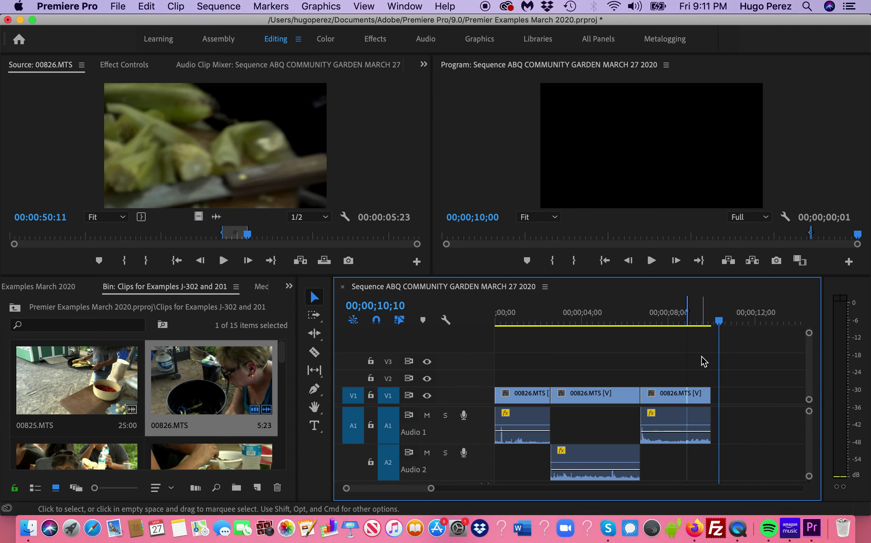
key(super+z)
key(super+z)
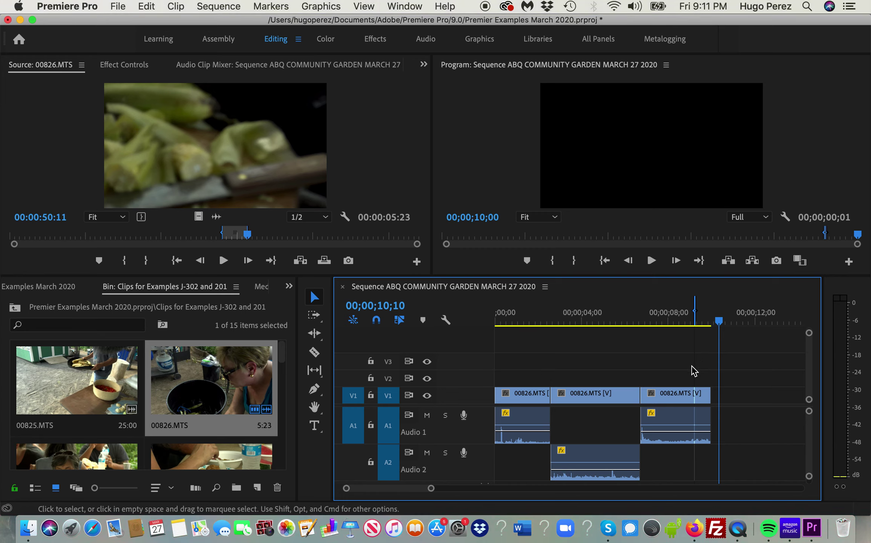
drag(286, 362, 282, 462)
- Load 00859.MTS into the Source monitor and play through it, settling around 00:01:00
click(188, 394)
double_click(188, 394)
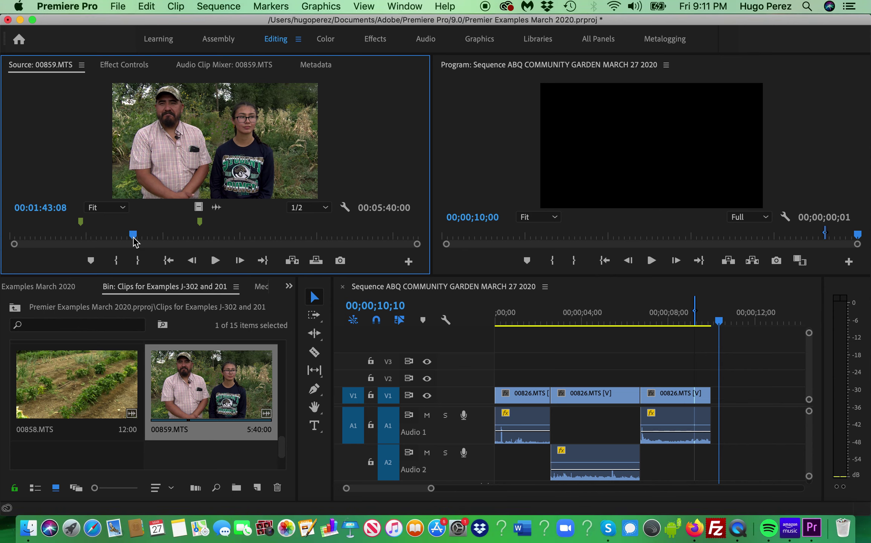
key(space)
drag(135, 243, 131, 241)
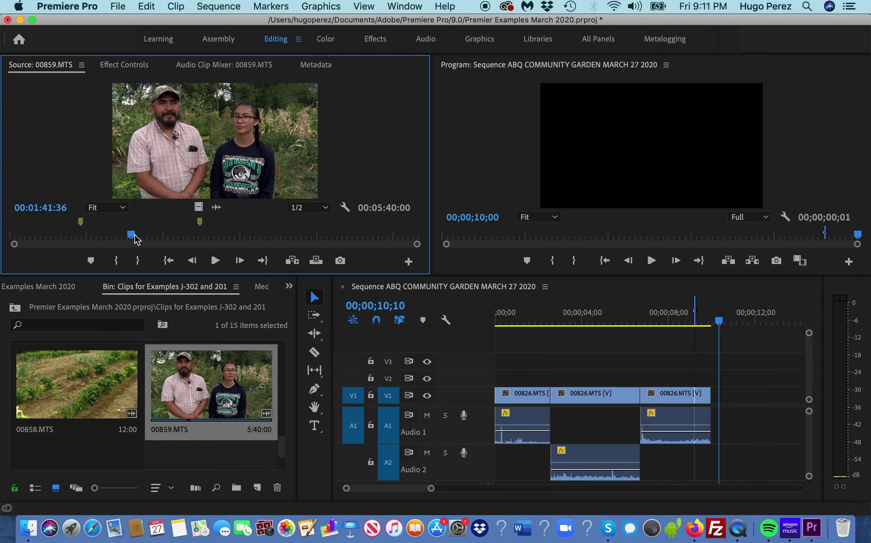
key(space)
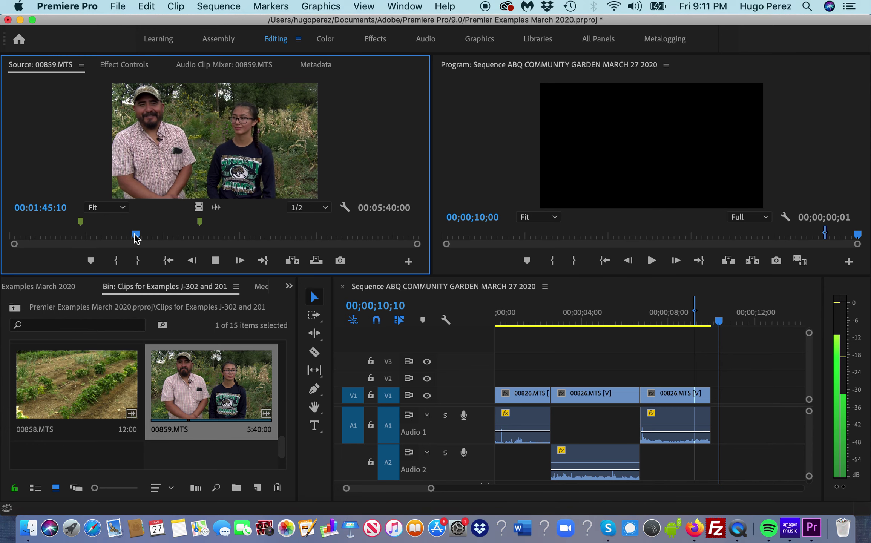
drag(135, 236, 80, 236)
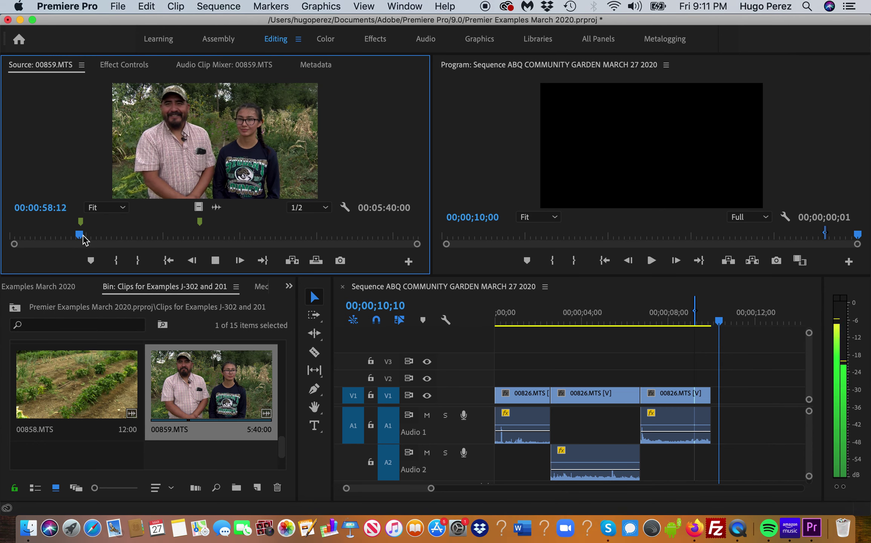
key(space)
key(space)
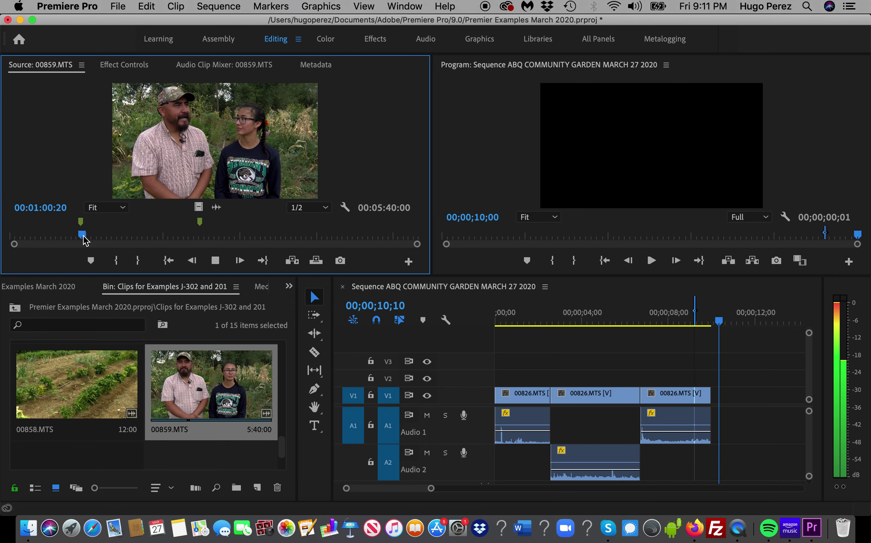
key(space)
key(j)
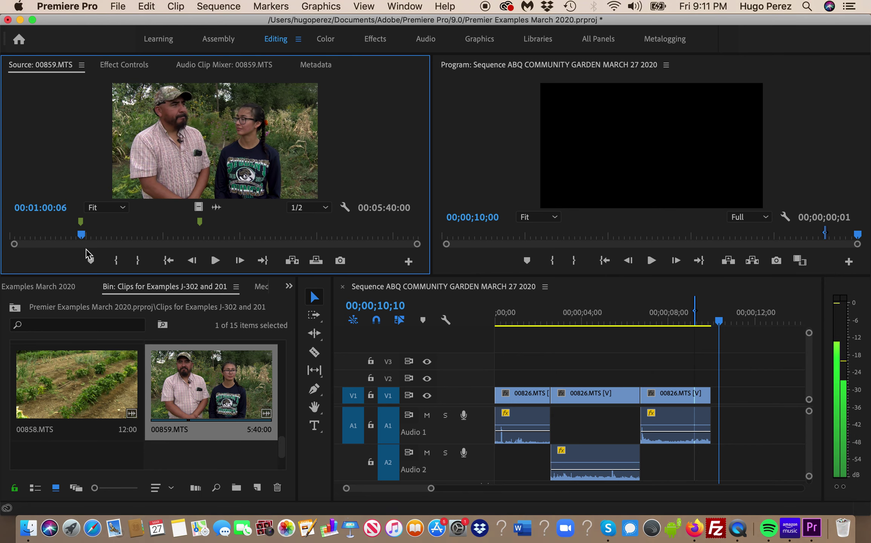
- Scrub through the sequence and save the project
drag(722, 322, 558, 327)
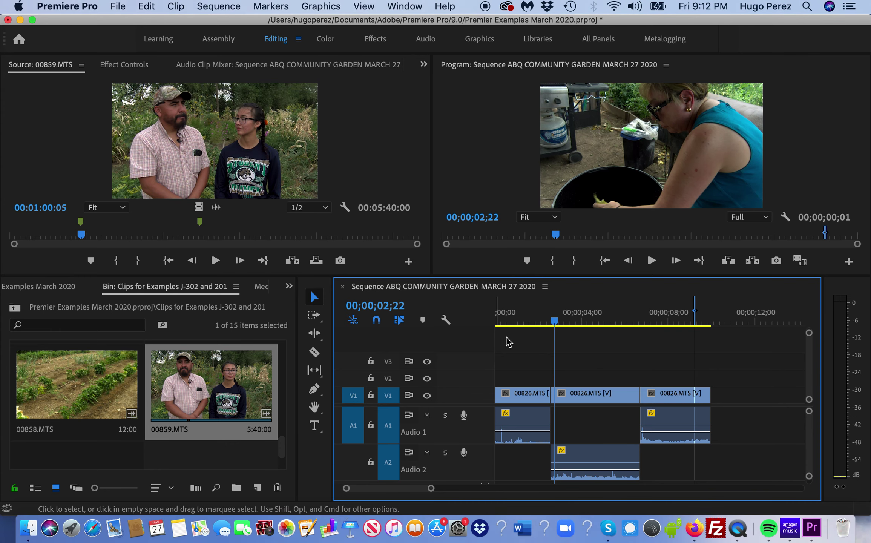
drag(565, 318, 677, 334)
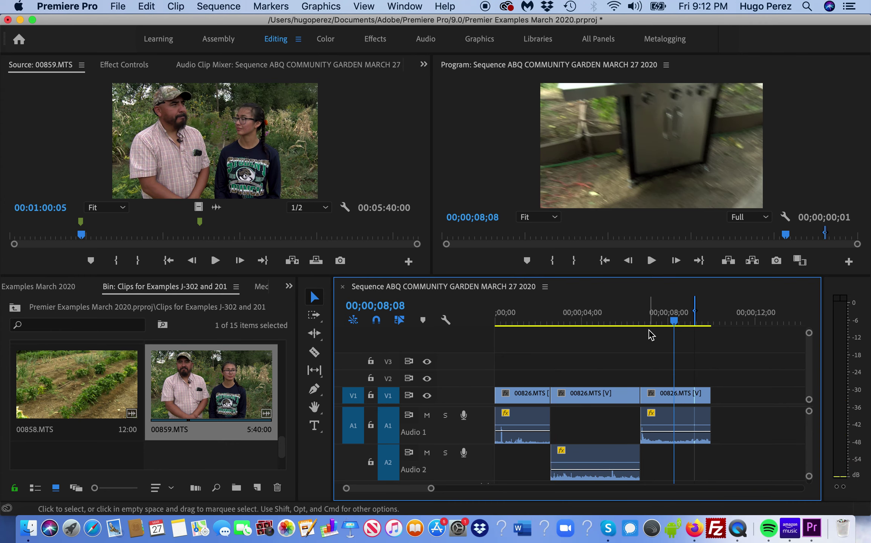
key(super+s)
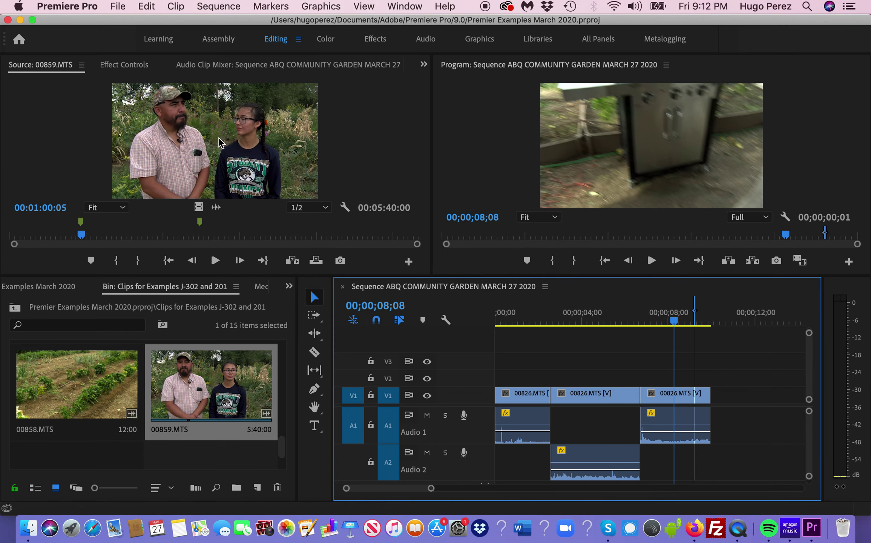
drag(681, 326, 705, 332)
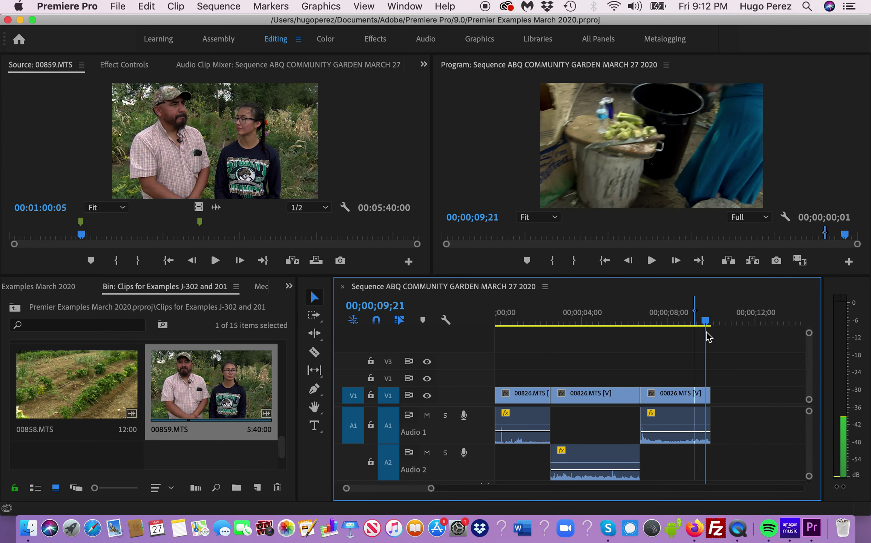
- Start a new sequence using the AVCHD > 1080i > AVCHD 1080i30 (60i) preset
click(117, 7)
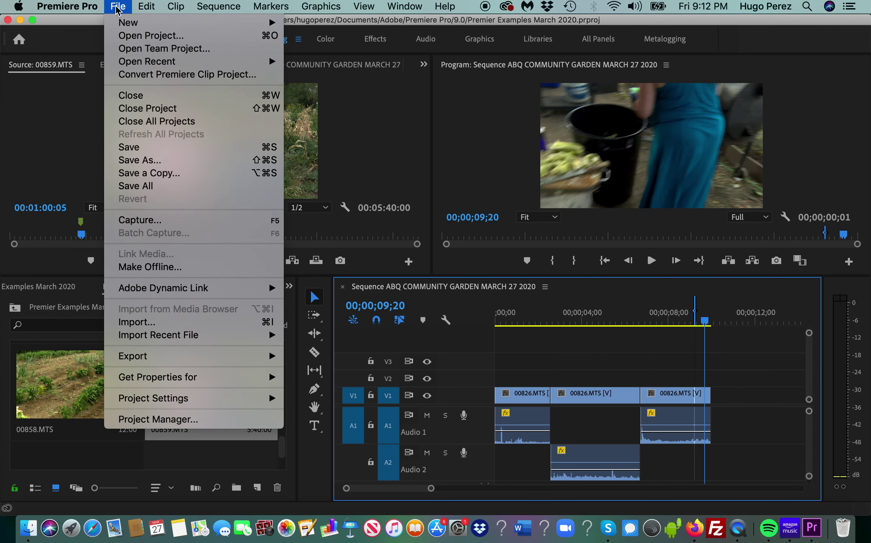
mouse_move(120, 24)
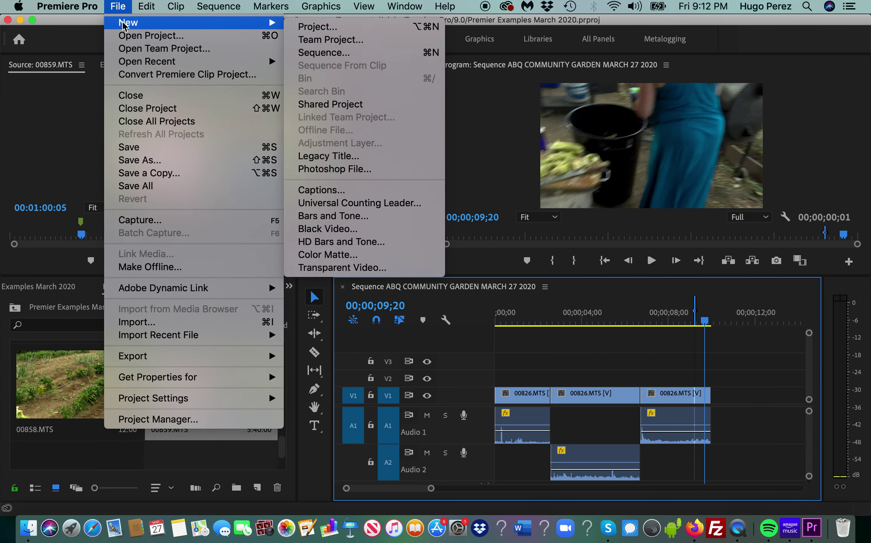
click(313, 56)
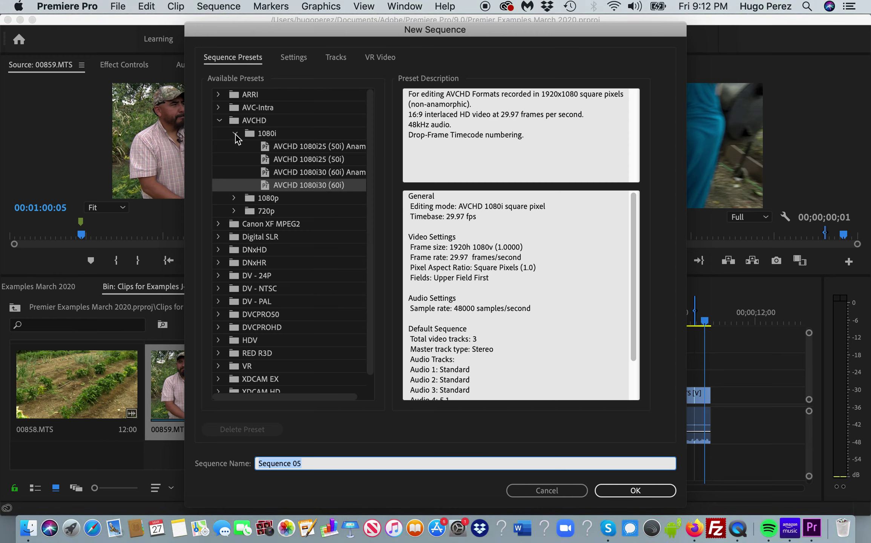
click(234, 133)
click(219, 121)
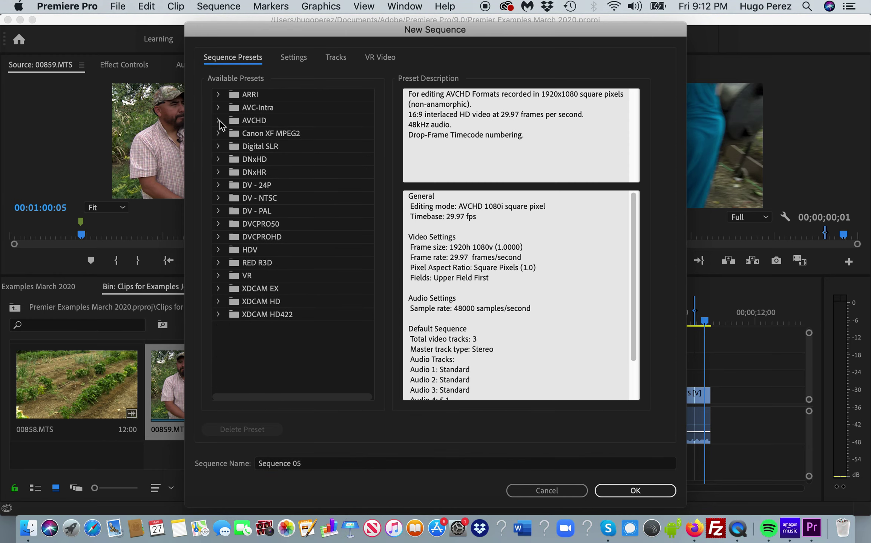
click(219, 121)
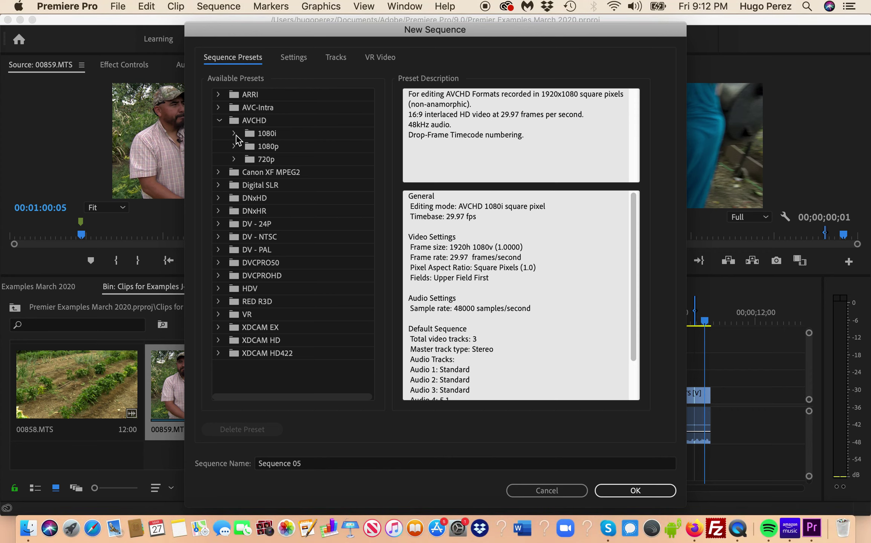
click(234, 134)
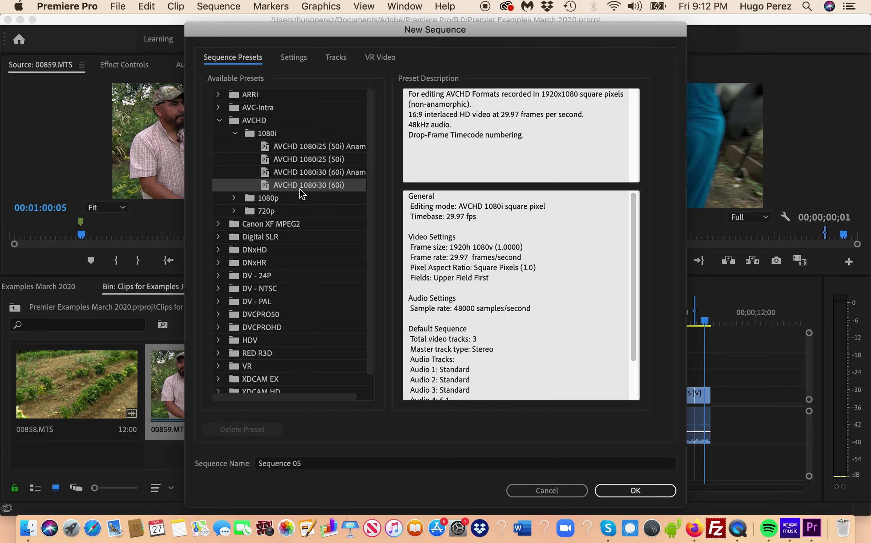
click(308, 174)
click(308, 187)
- Name the sequence 'Sequence SOT Community Garden South ABQ' and create it
click(323, 463)
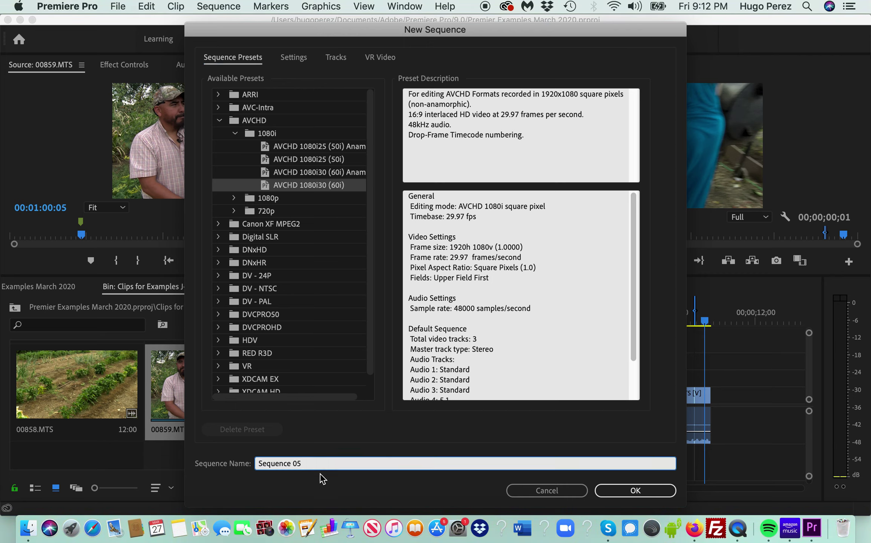
text(Comm)
key(BackSpace)
key(BackSpace)
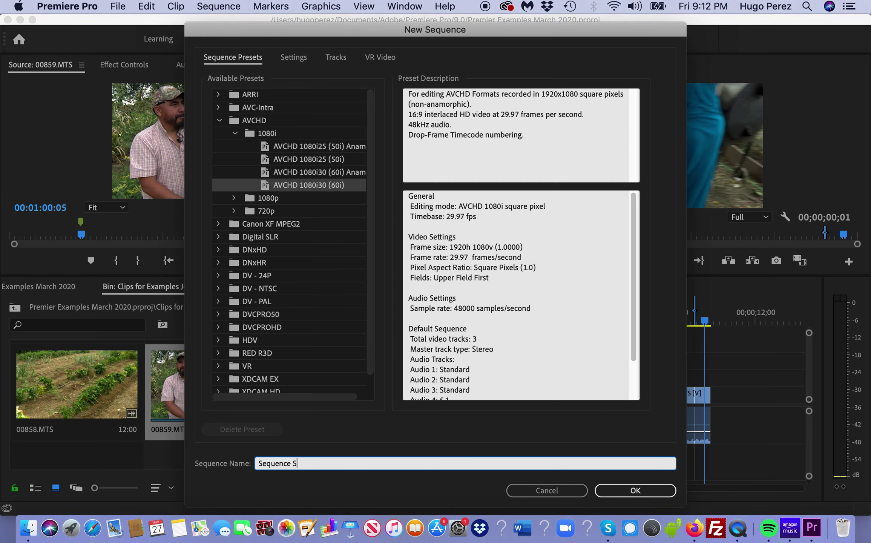
key(BackSpace)
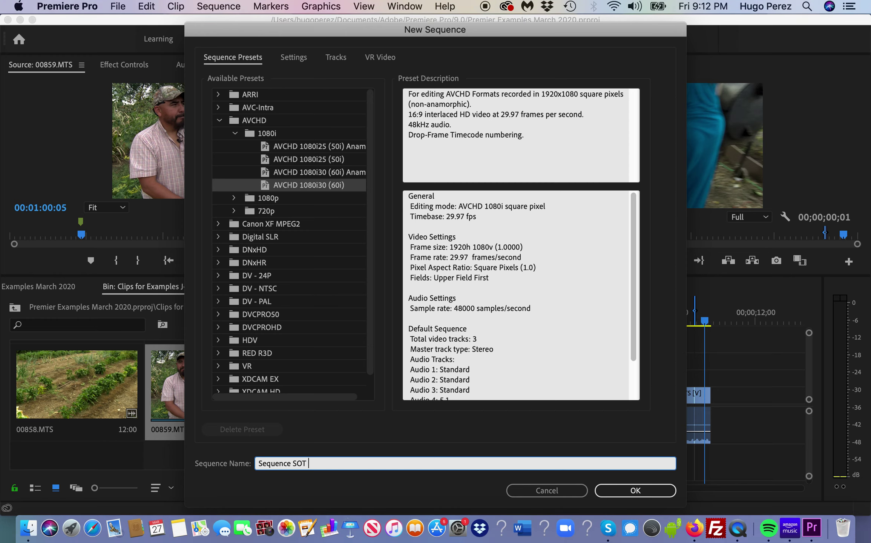
text(Comm)
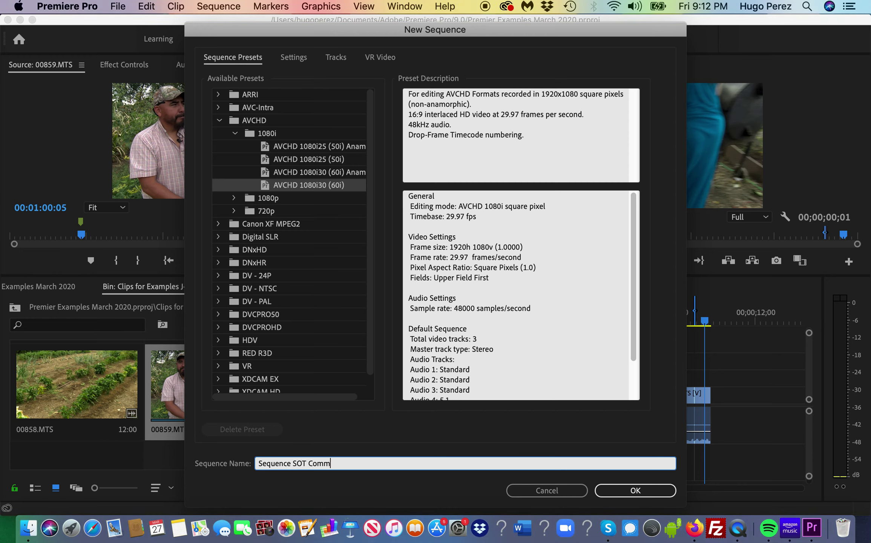
text(unity Garden Sop)
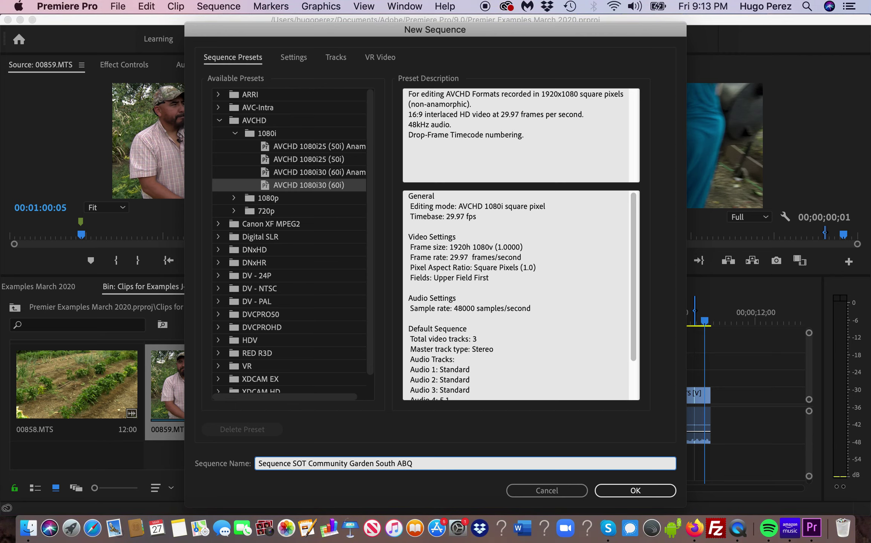
click(627, 490)
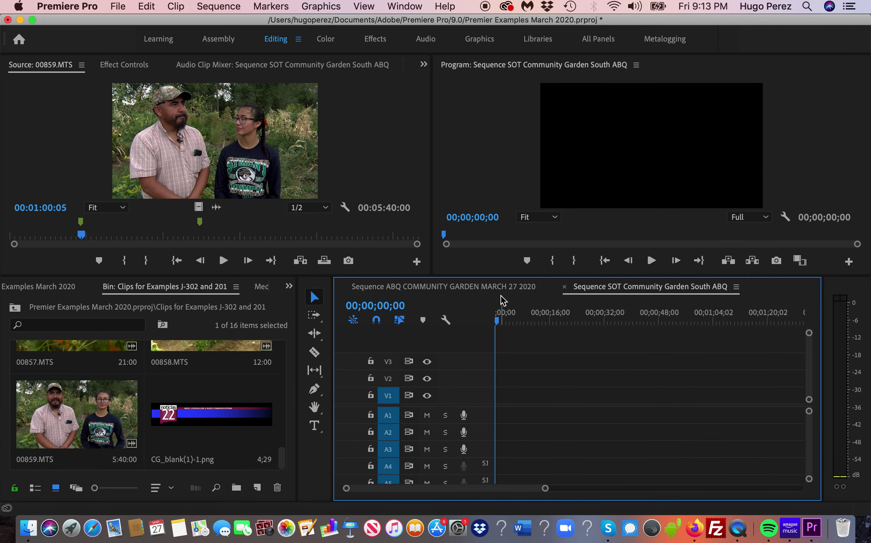
- Compare the ABQ COMMUNITY GARDEN MARCH 27 2020 and new SOT sequence tabs, ending on the SOT sequence
click(492, 290)
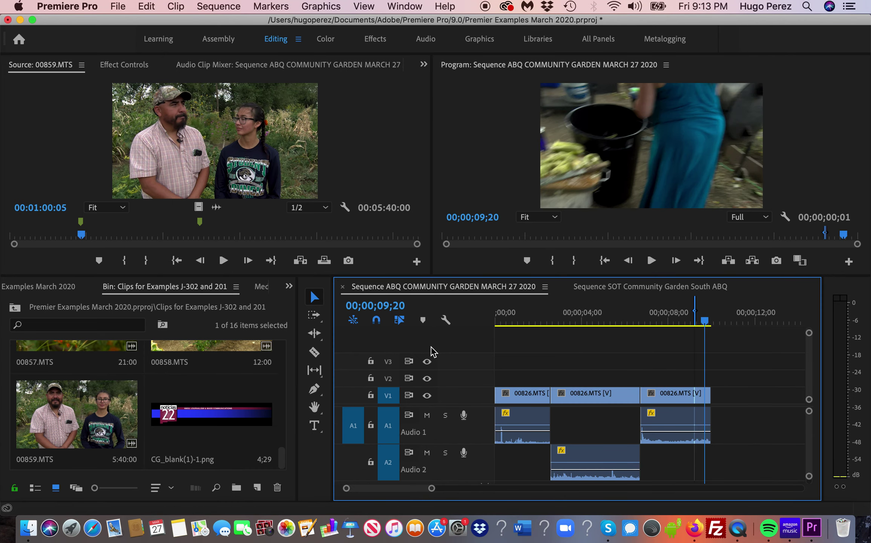
click(620, 291)
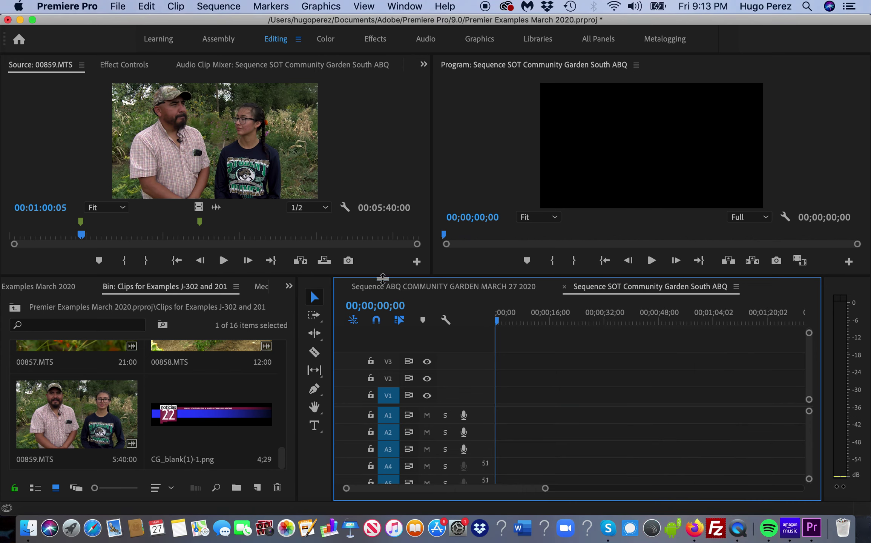
click(482, 291)
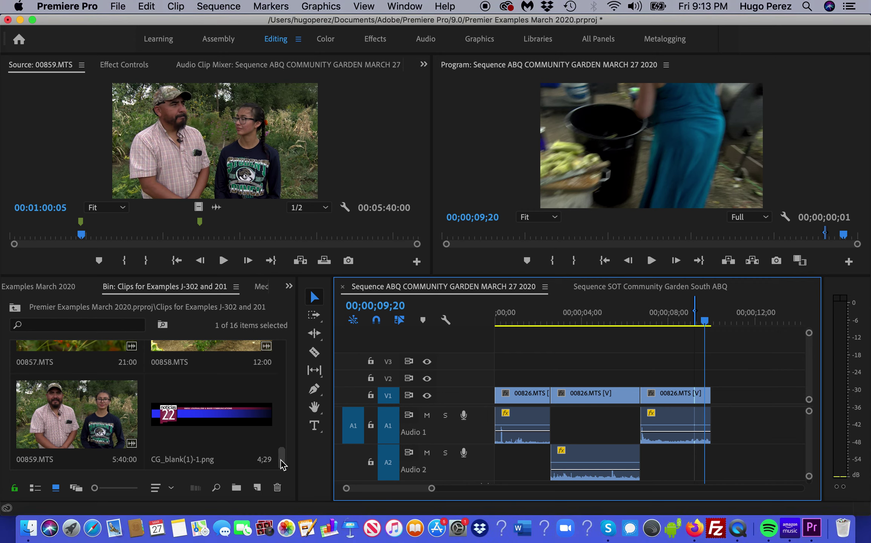
click(623, 291)
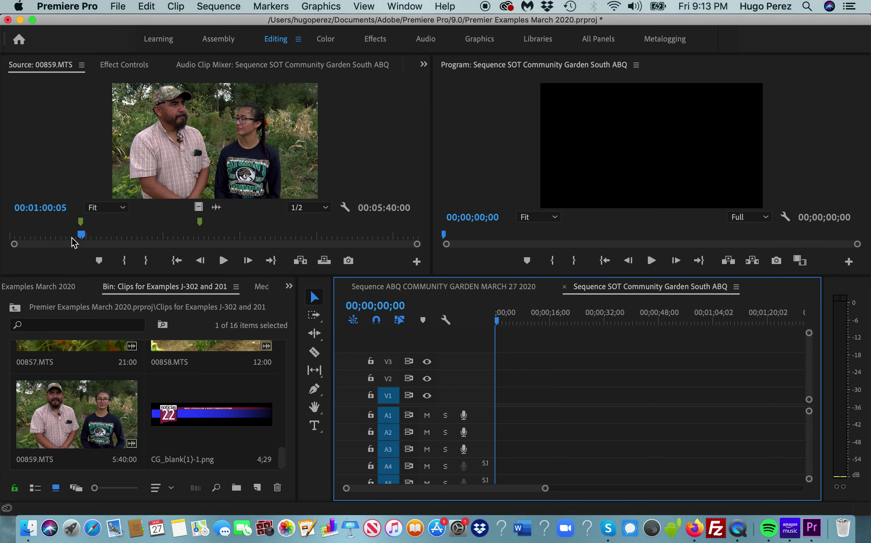
- Mark 00859.MTS with an Out point at 00:01:17:41 and an In point at 00:01:00:03
click(196, 153)
key(space)
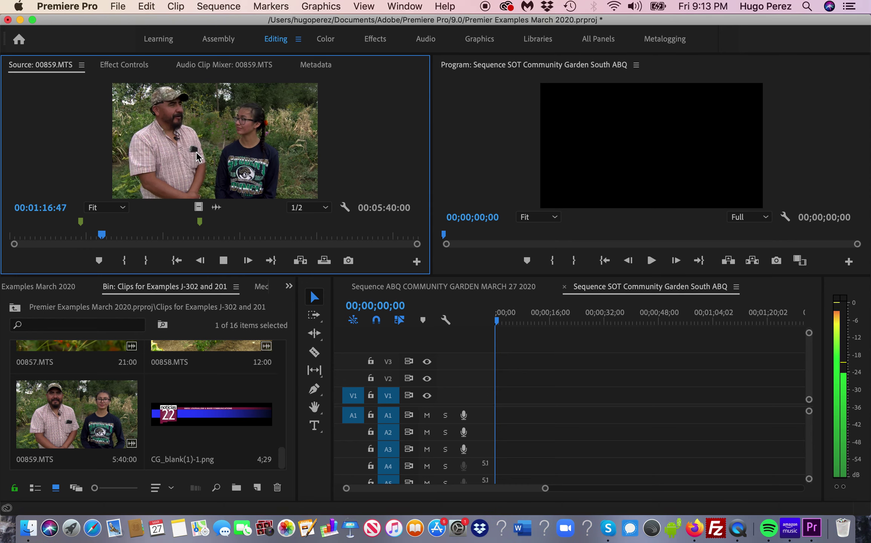
key(space)
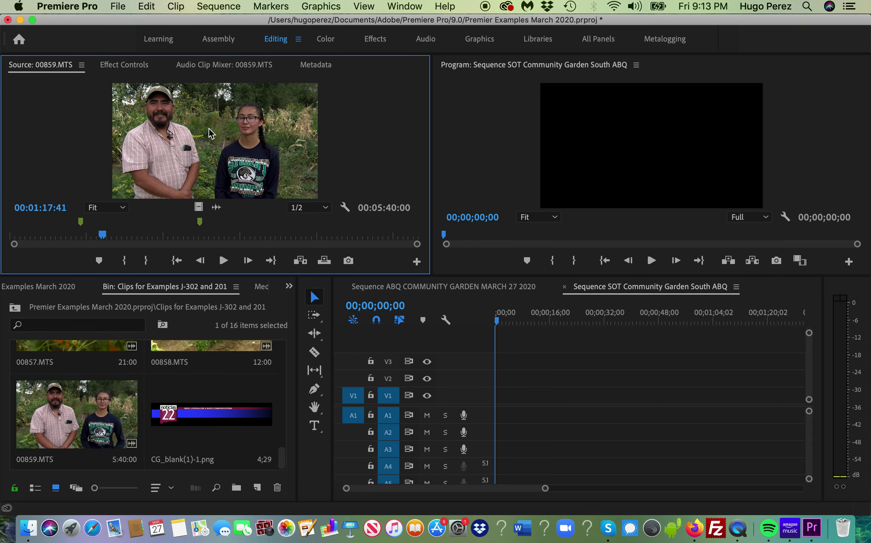
key(o)
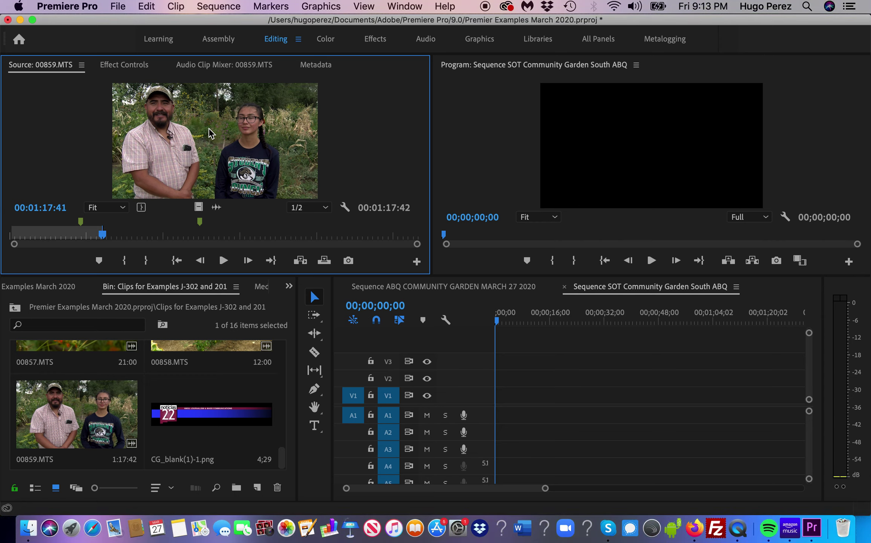
drag(104, 241, 85, 250)
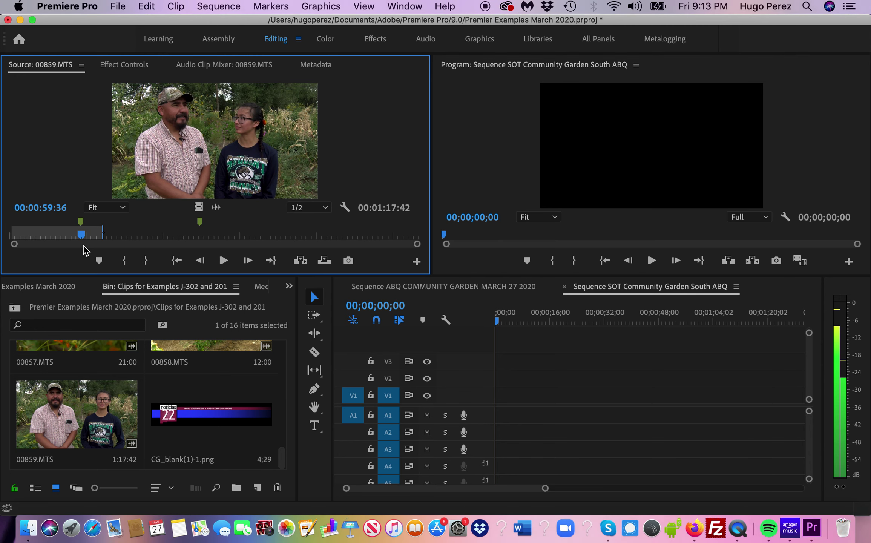
key(space)
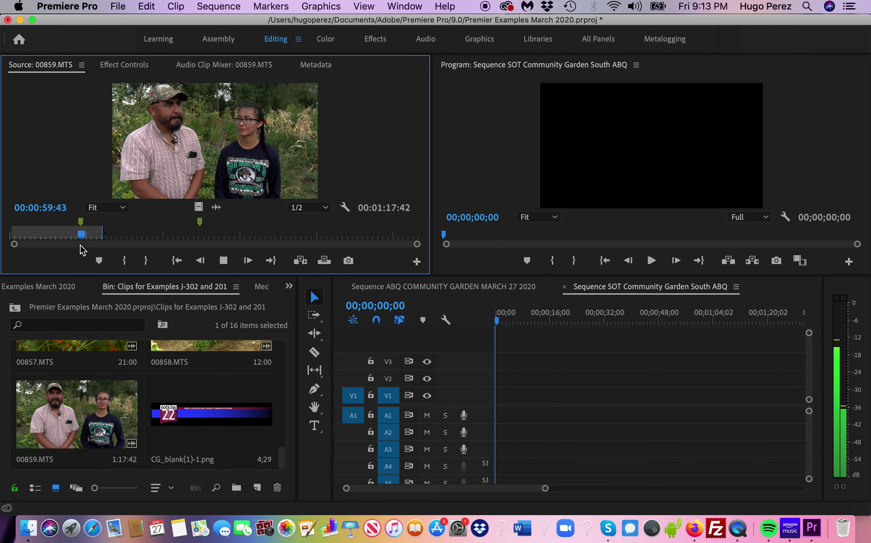
key(space)
key(i)
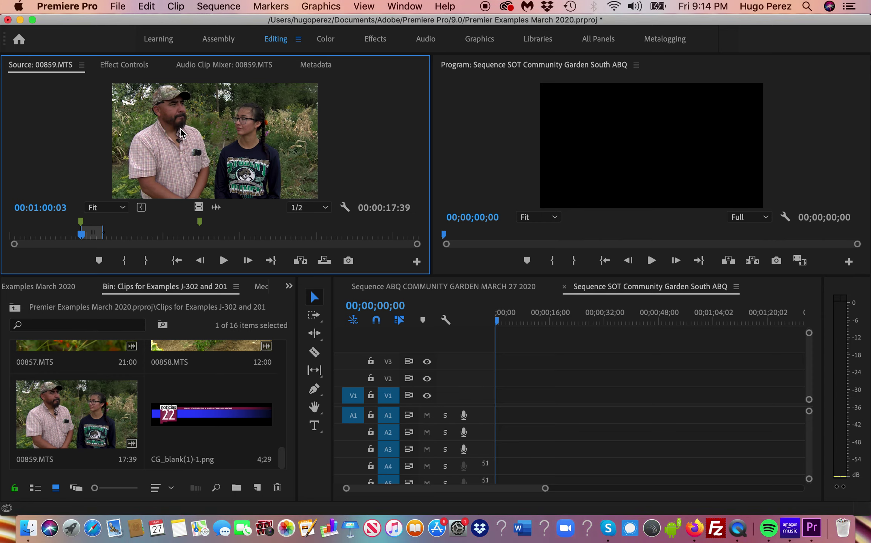
- Place the marked interview excerpt at the SOT sequence start, keeping existing settings, and enlarge track A1
drag(392, 245, 501, 420)
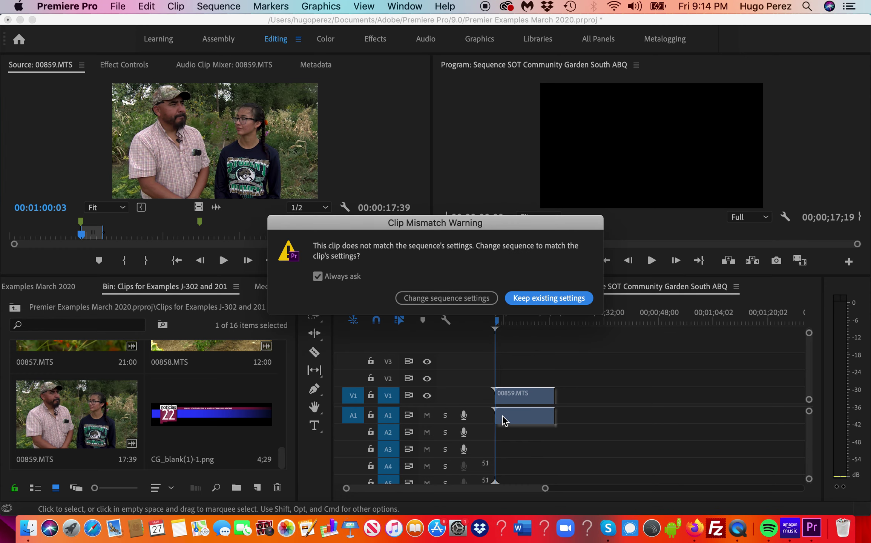
click(538, 301)
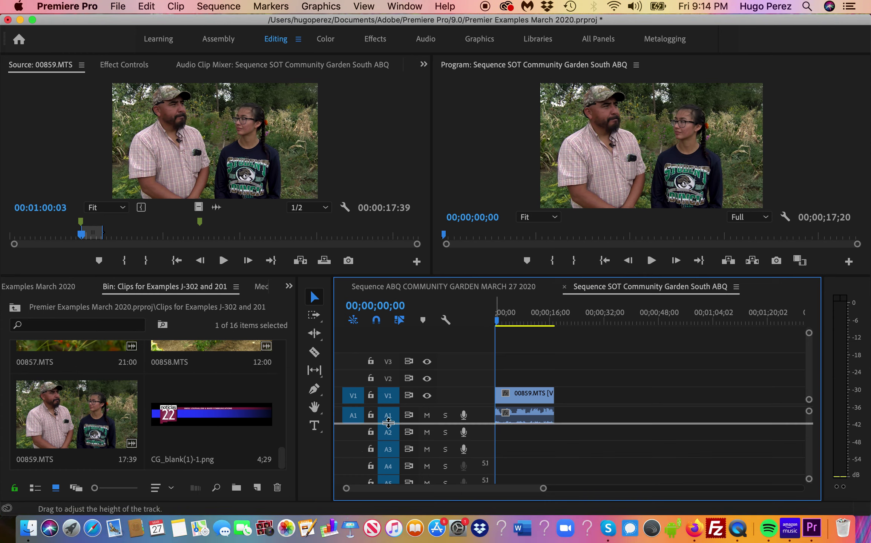
drag(389, 423, 389, 448)
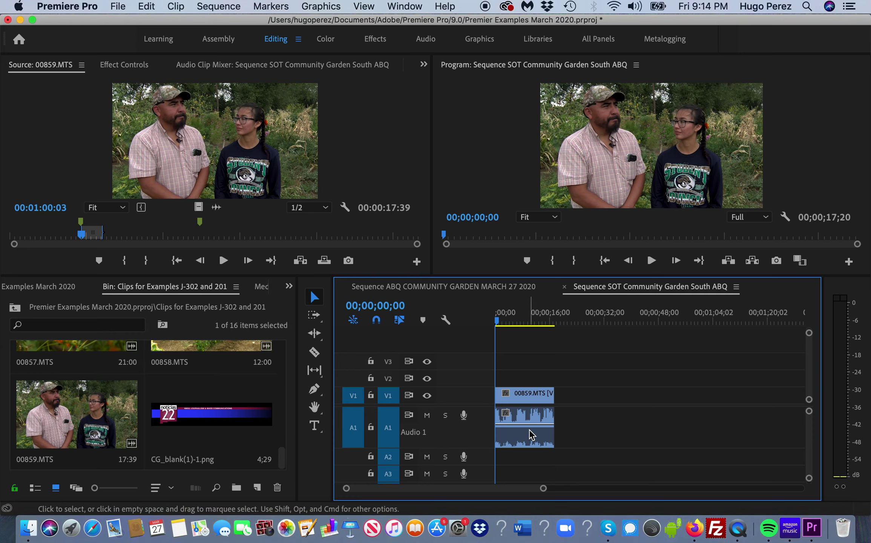
- Lower the interview audio to about -13 dB and play back to check it
key(space)
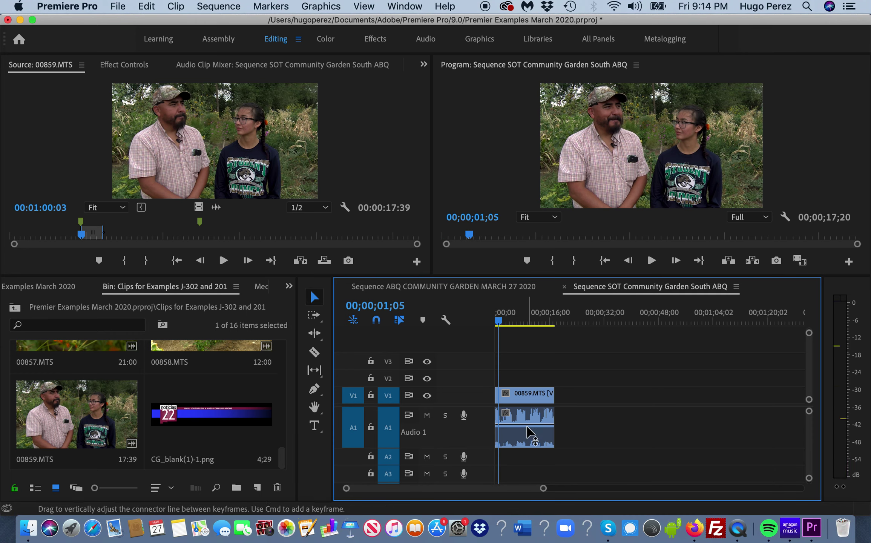
key(space)
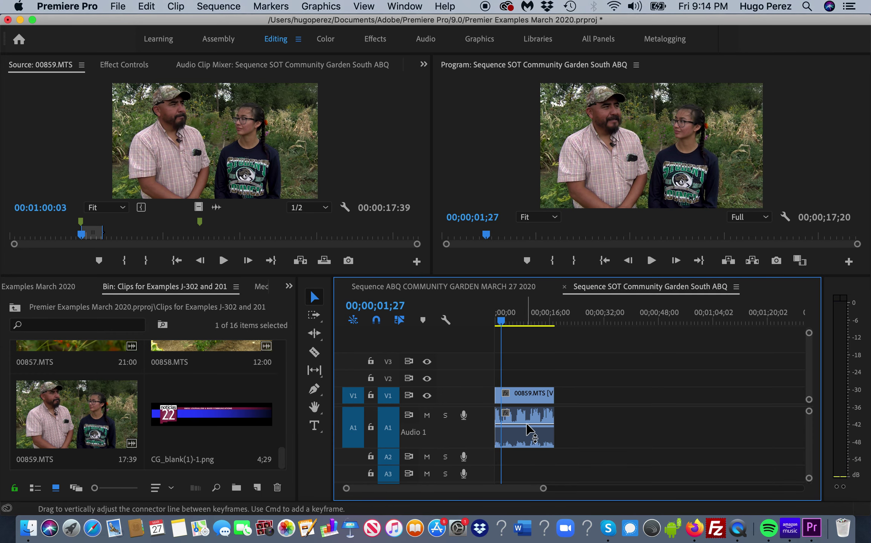
drag(523, 423, 523, 433)
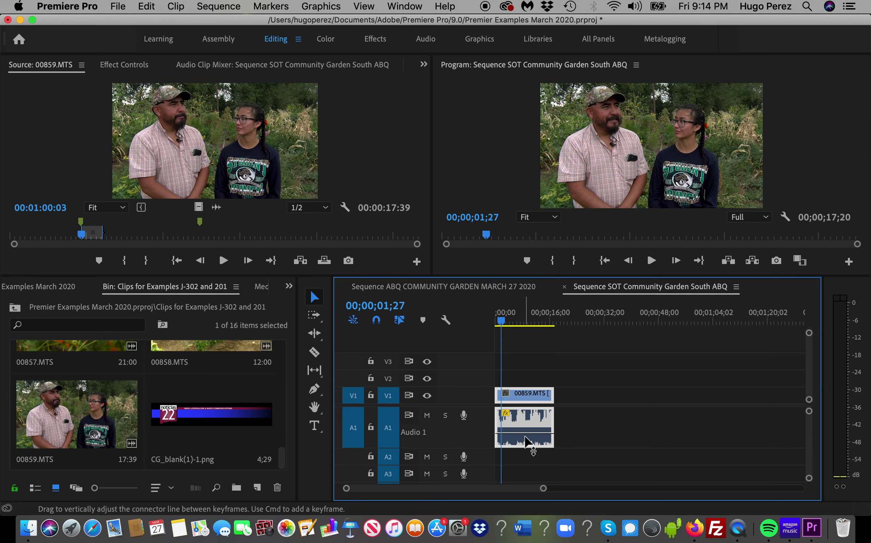
key(space)
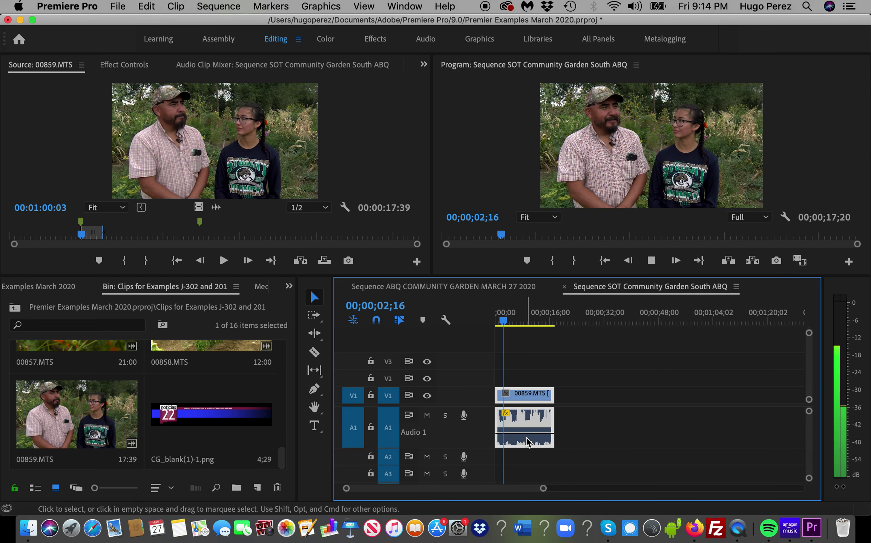
key(XF86AudioRaiseVolume)
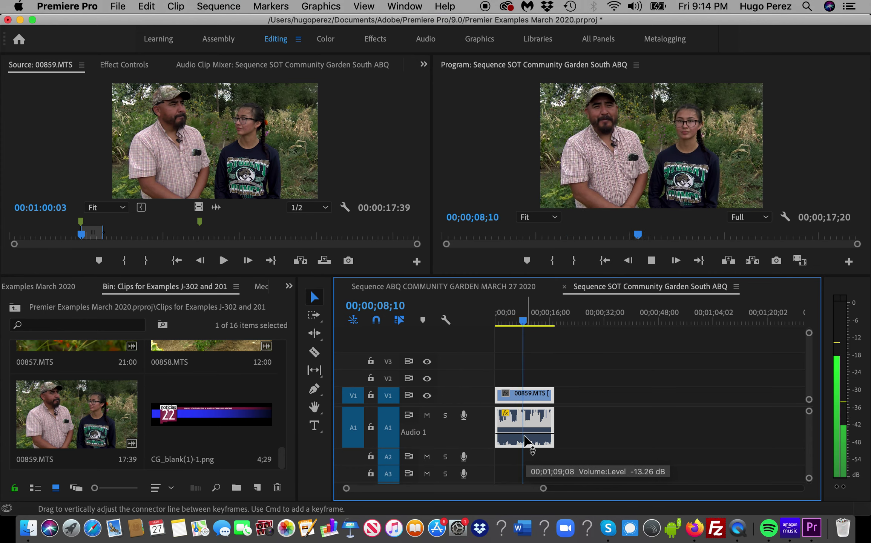
key(space)
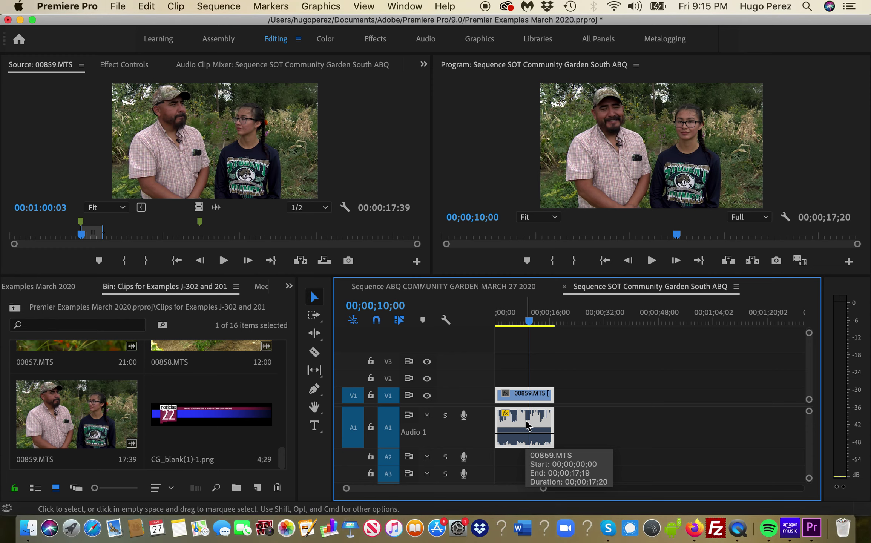
- Open and dismiss the interview audio clip's context menu, then select the clip
right_click(527, 425)
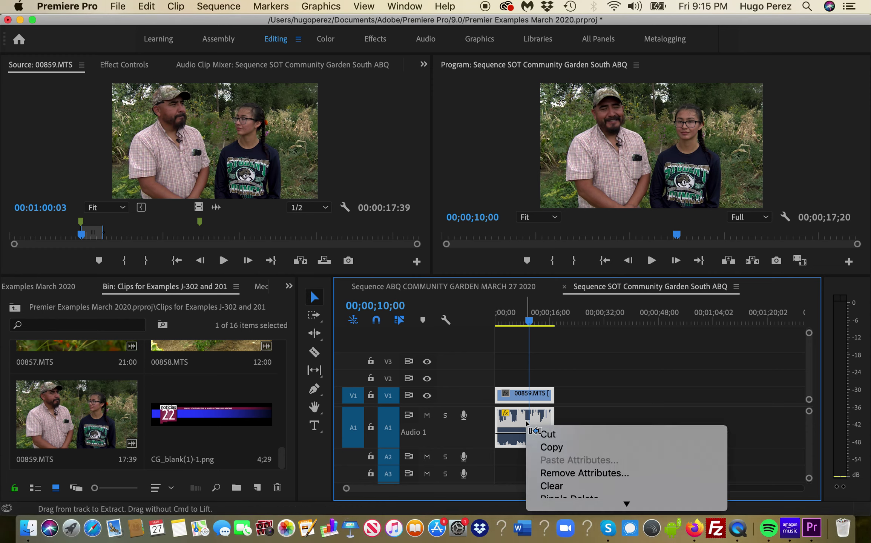
click(568, 411)
drag(526, 429, 522, 416)
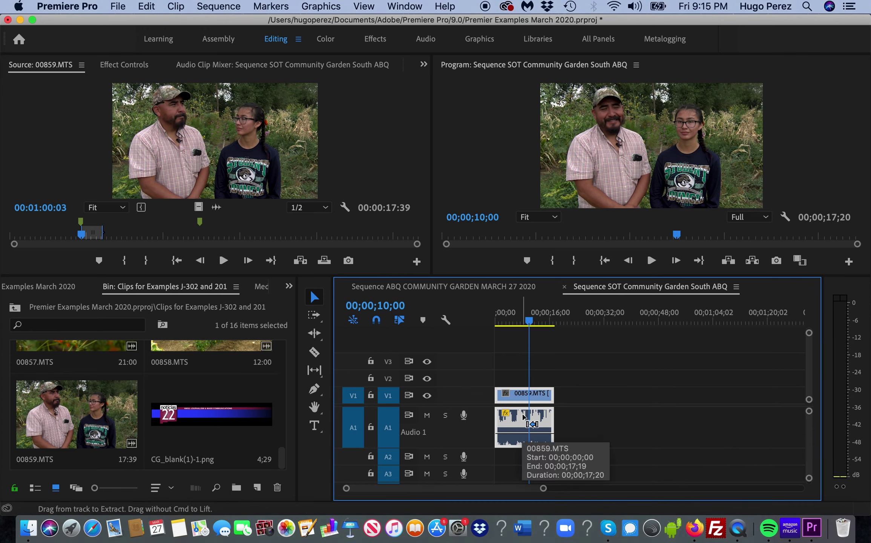
click(576, 413)
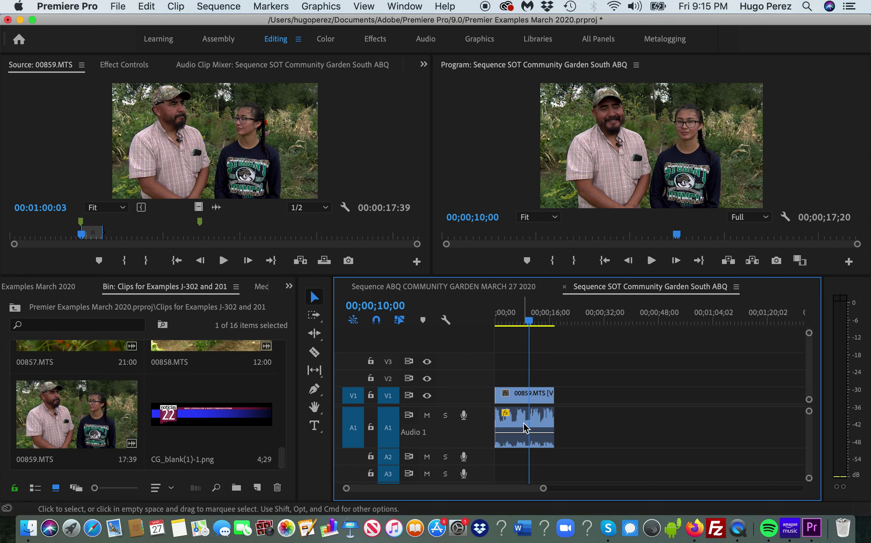
right_click(525, 425)
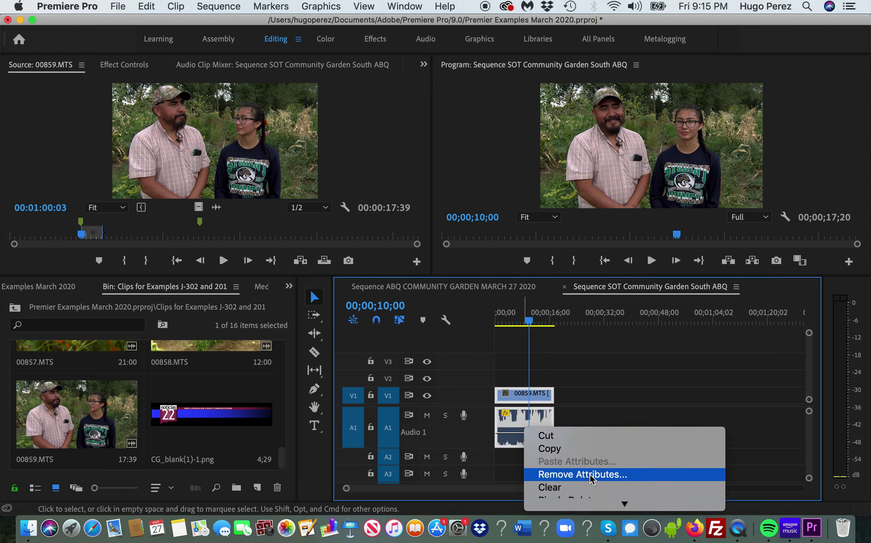
mouse_move(626, 506)
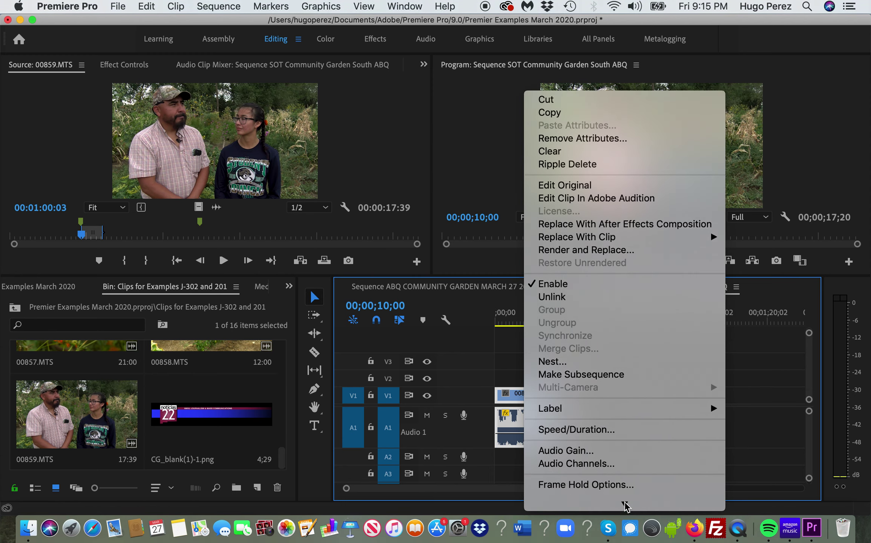
click(758, 406)
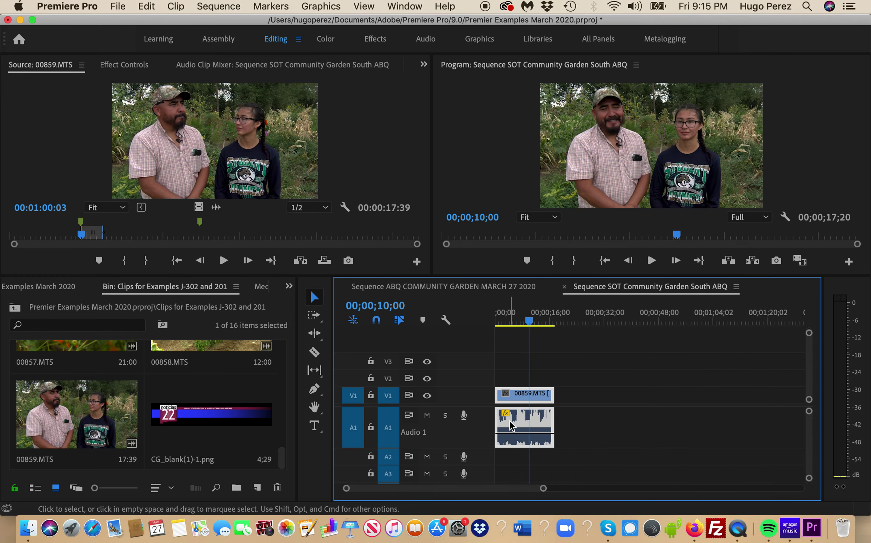
drag(513, 420, 514, 421)
- In Audio Channels, map Clip 1 R to the left source channel, then play back to check
right_click(518, 423)
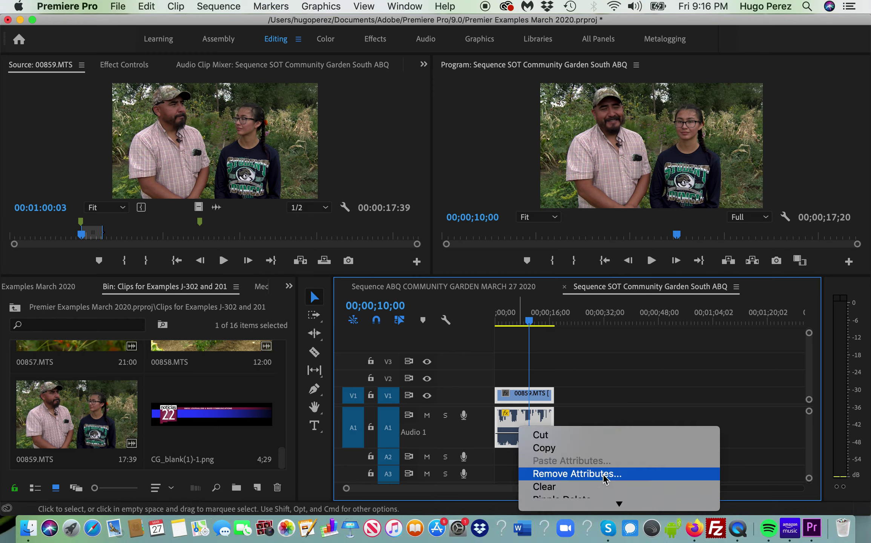
mouse_move(619, 504)
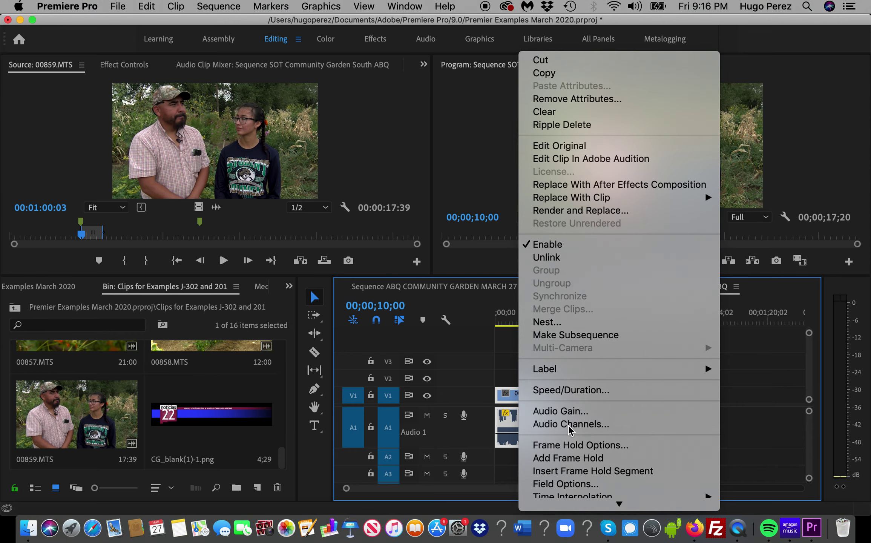
click(570, 424)
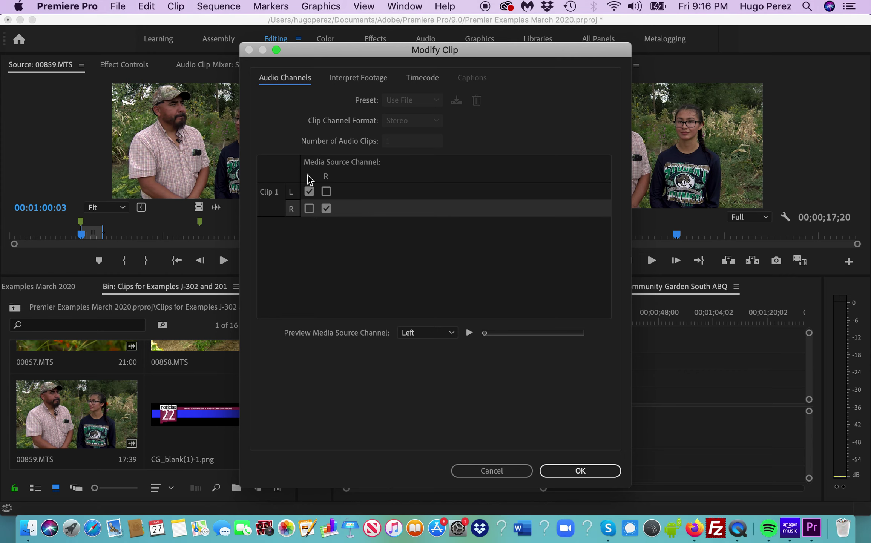
click(309, 209)
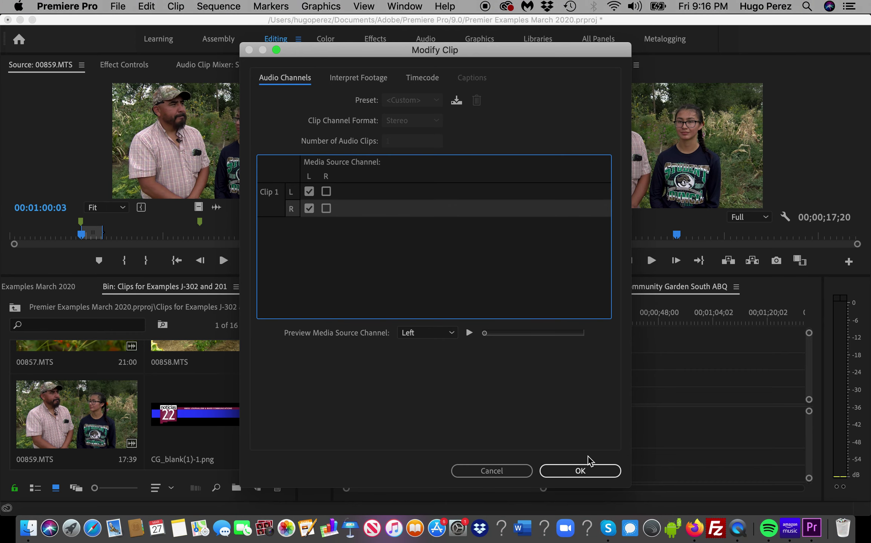
click(590, 472)
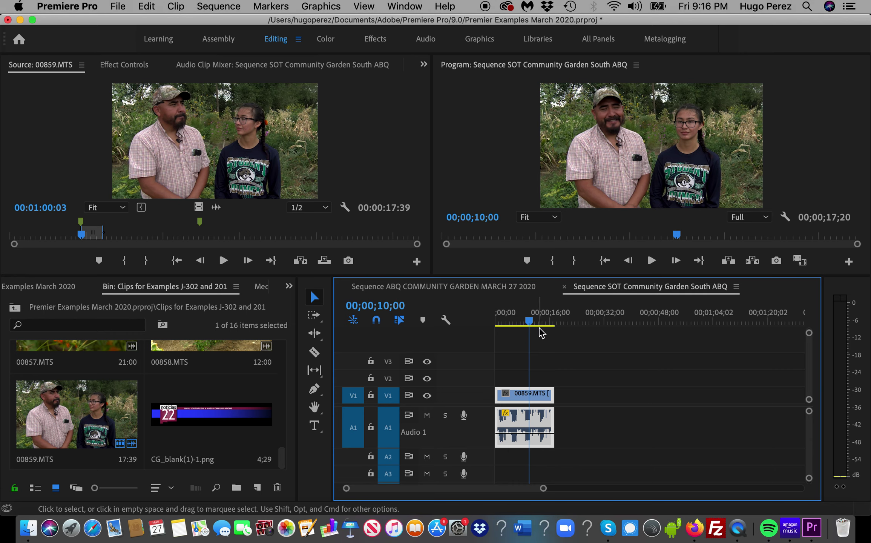
drag(533, 319, 518, 320)
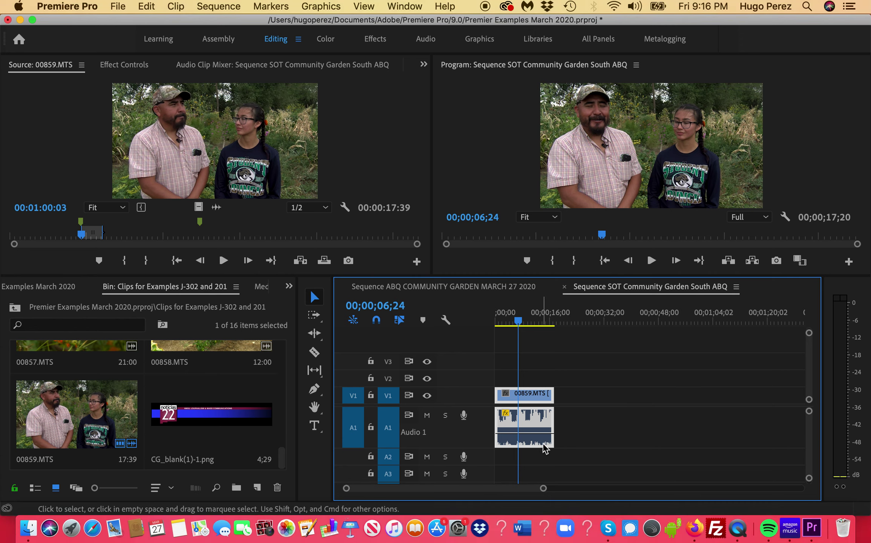
key(space)
key(space)
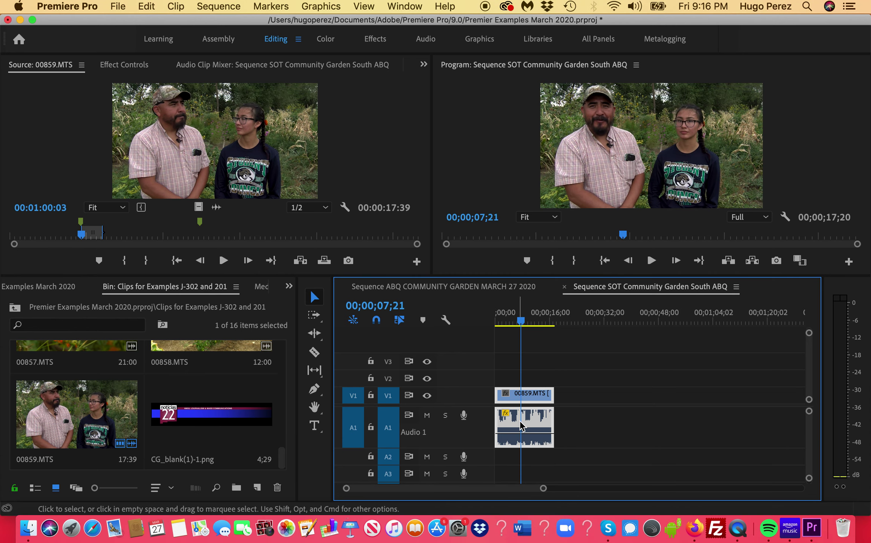
key(space)
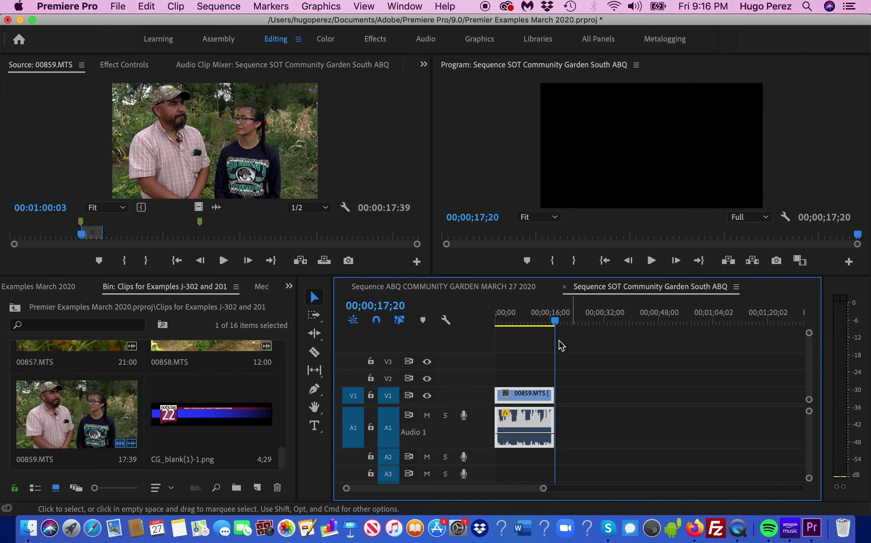
drag(555, 321, 535, 320)
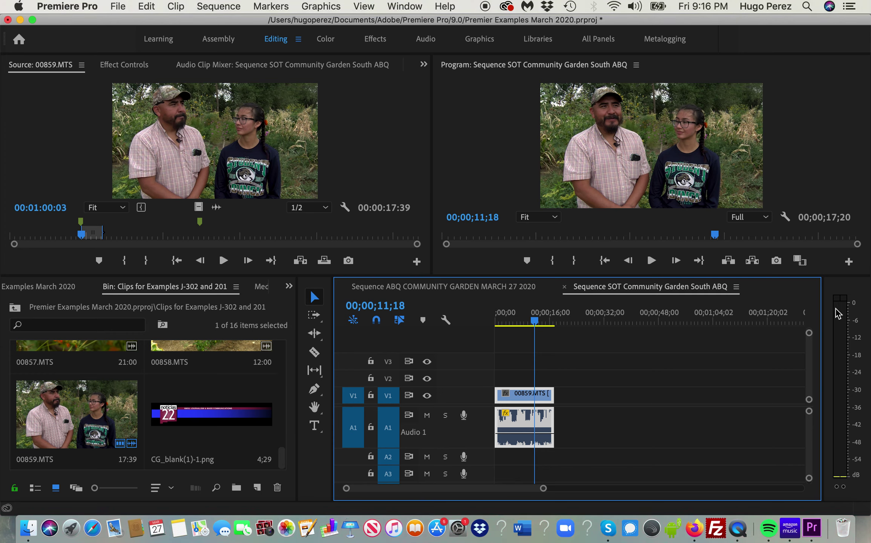
key(space)
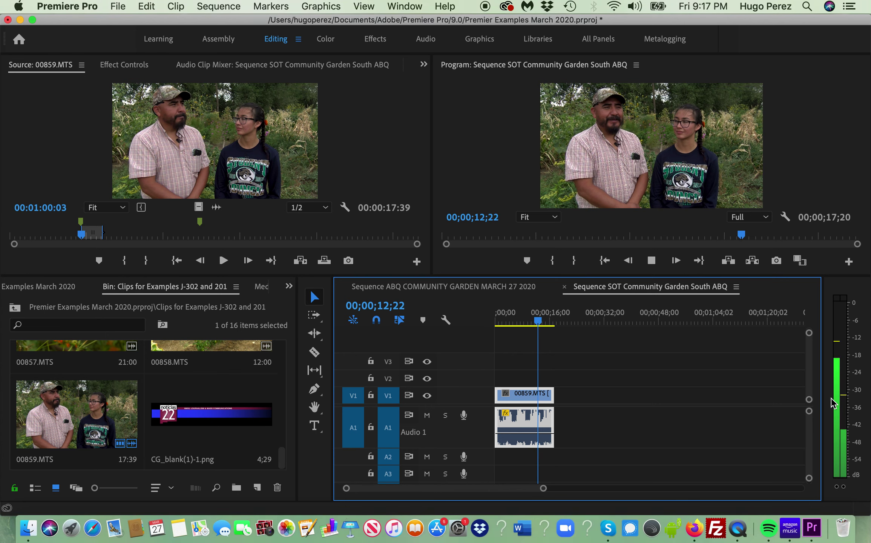
key(space)
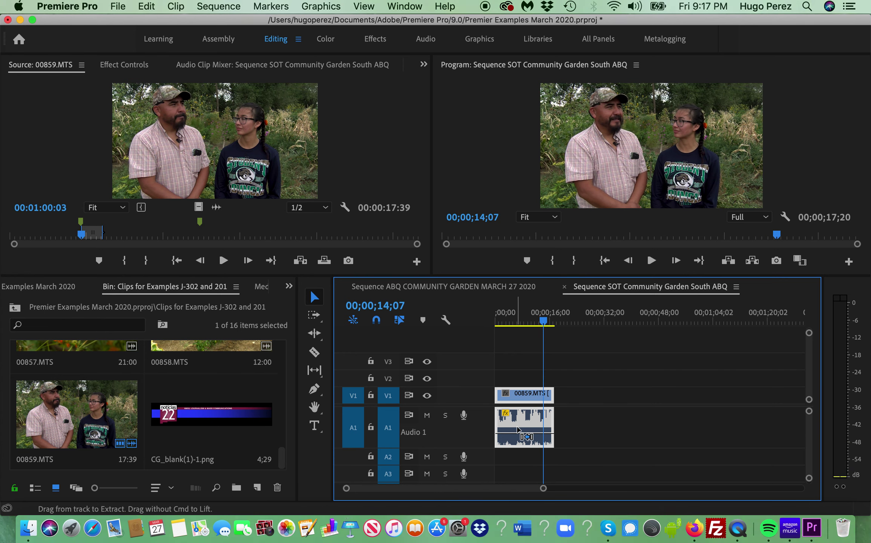
- In Audio Channels, set the Clip 1 R row to the left source channel for the interview audio
right_click(518, 432)
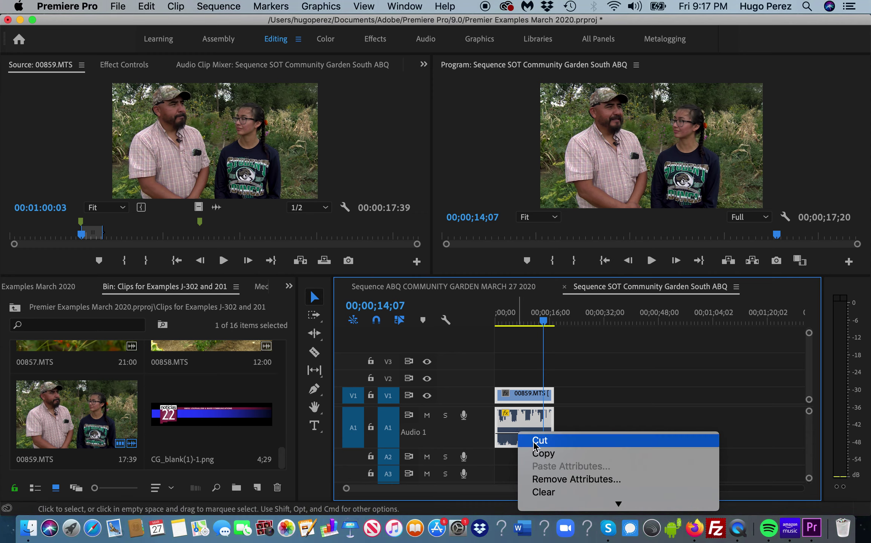
scroll(623, 496, down, 3)
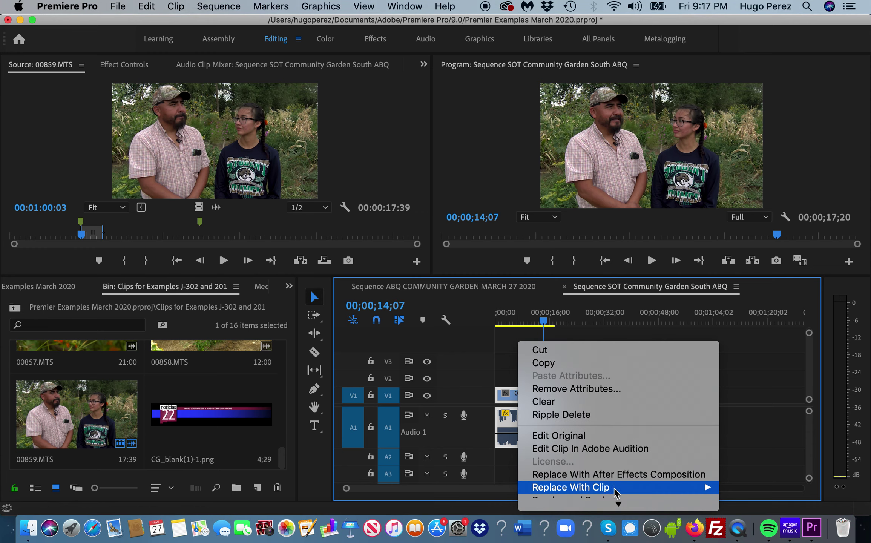
click(766, 382)
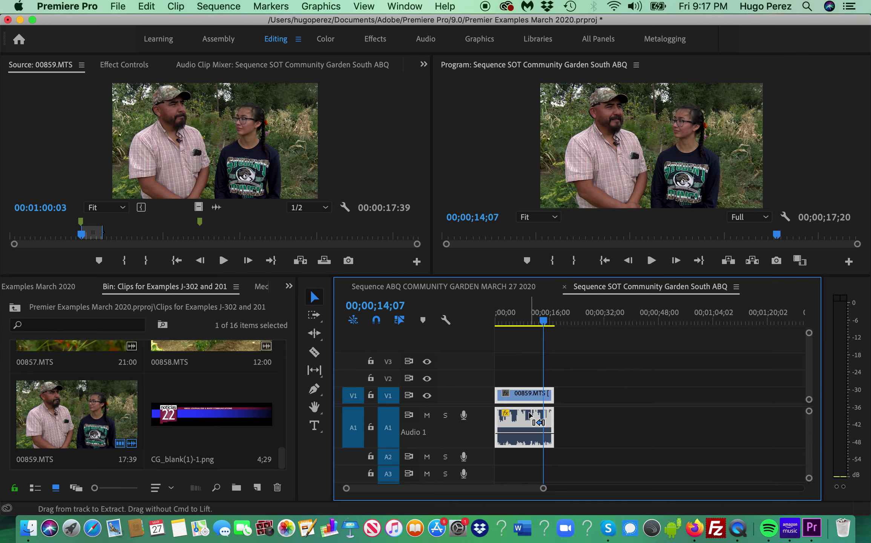
click(603, 410)
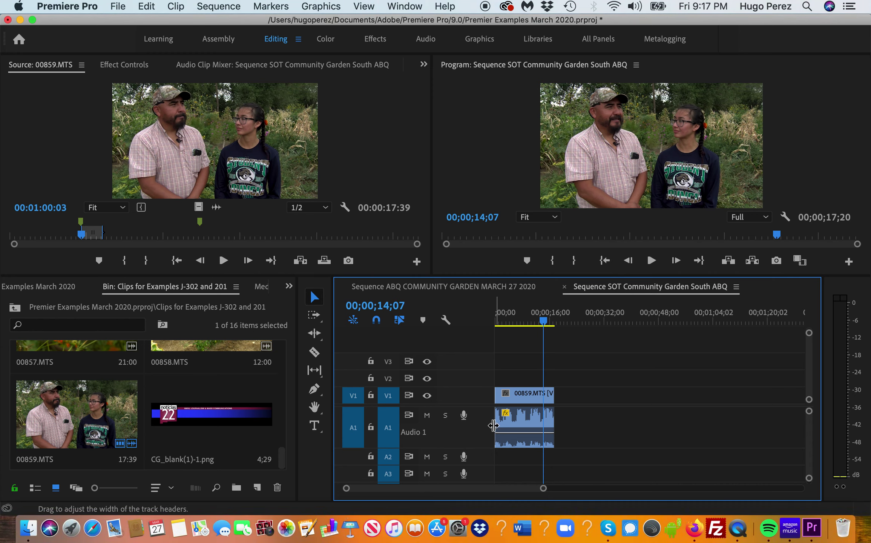
right_click(531, 419)
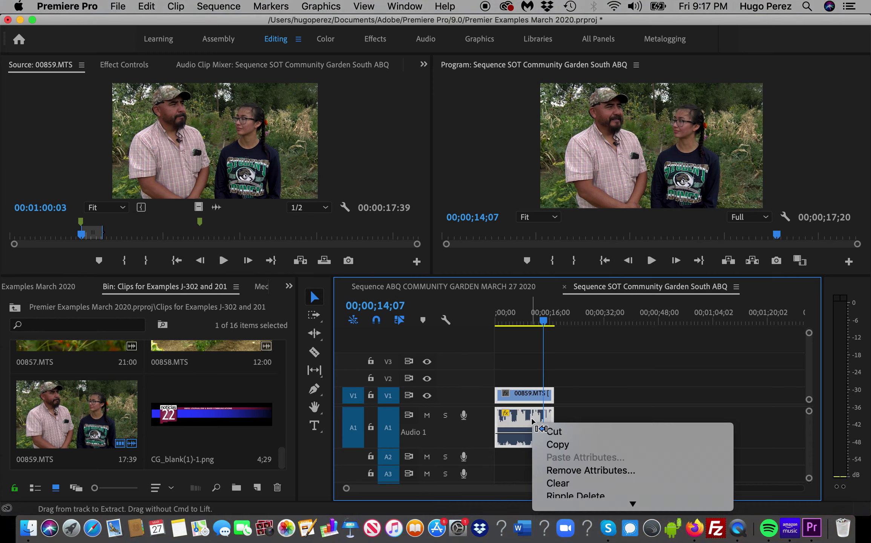
mouse_move(629, 502)
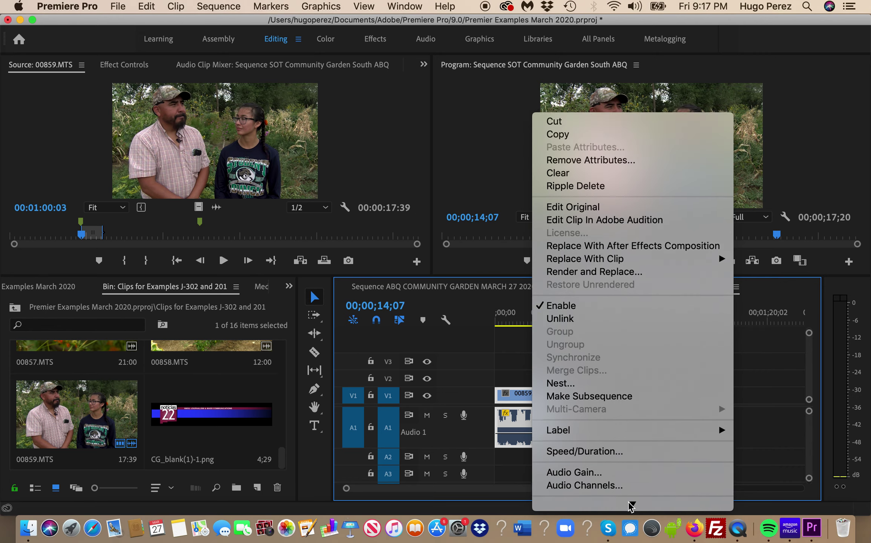
click(592, 434)
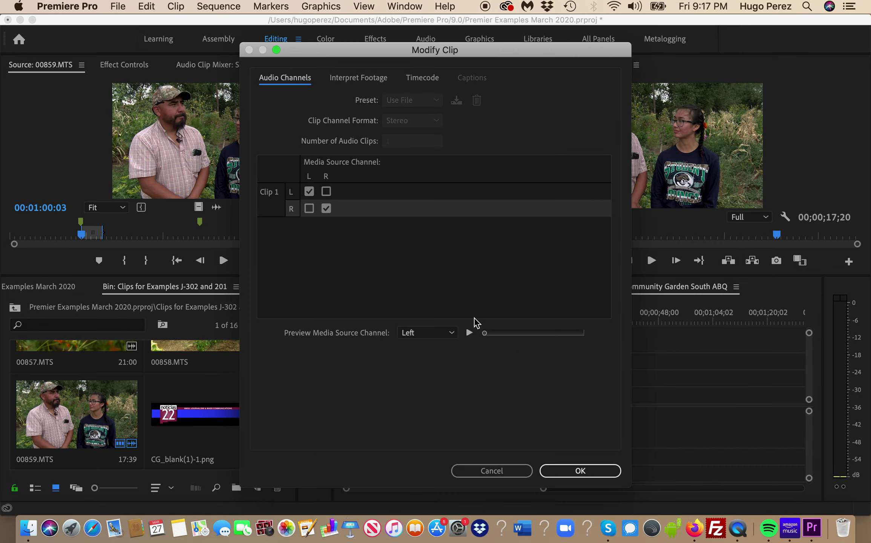
click(309, 209)
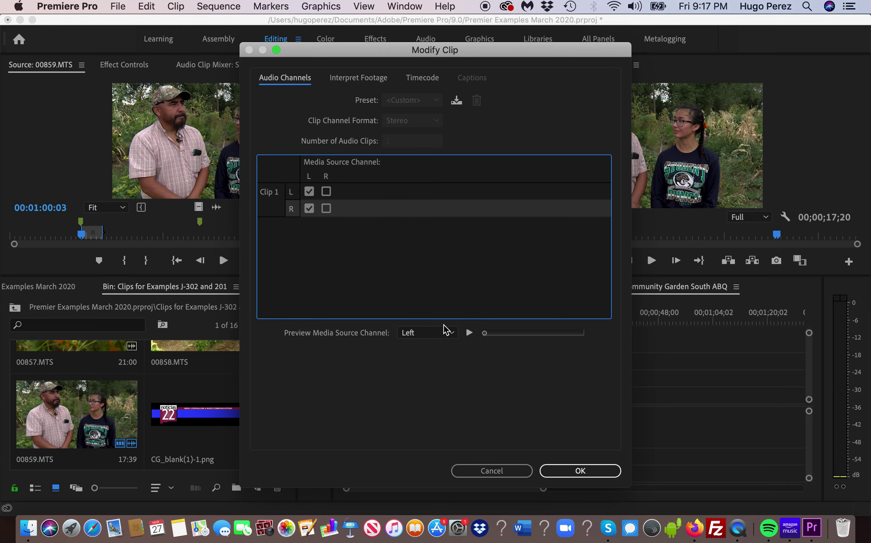
click(575, 475)
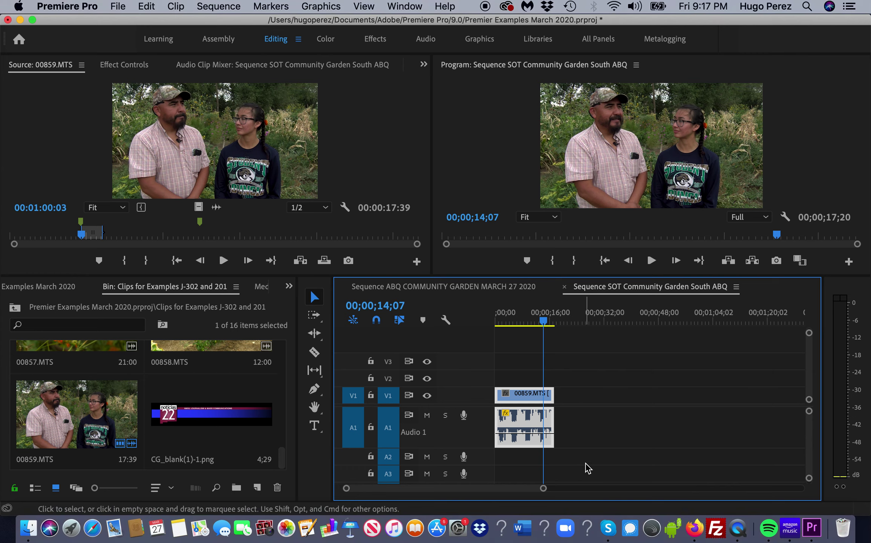
drag(544, 322, 518, 323)
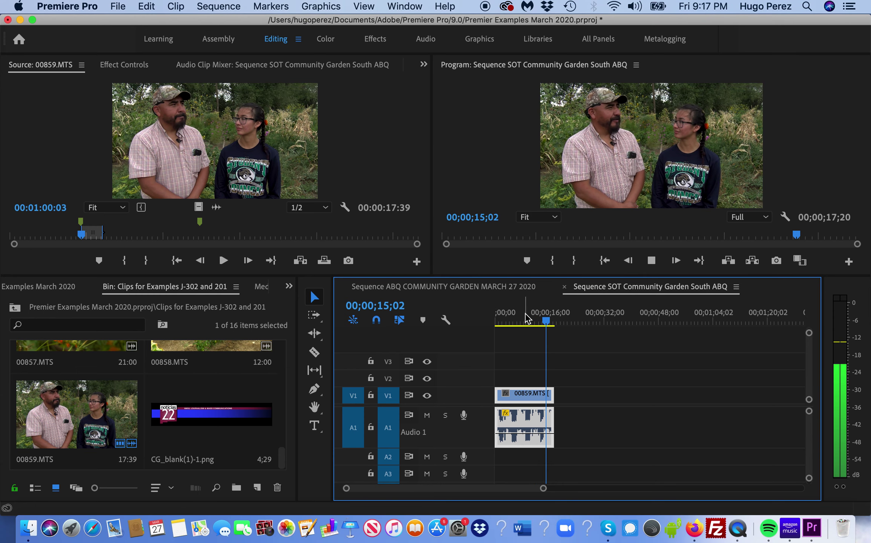
key(space)
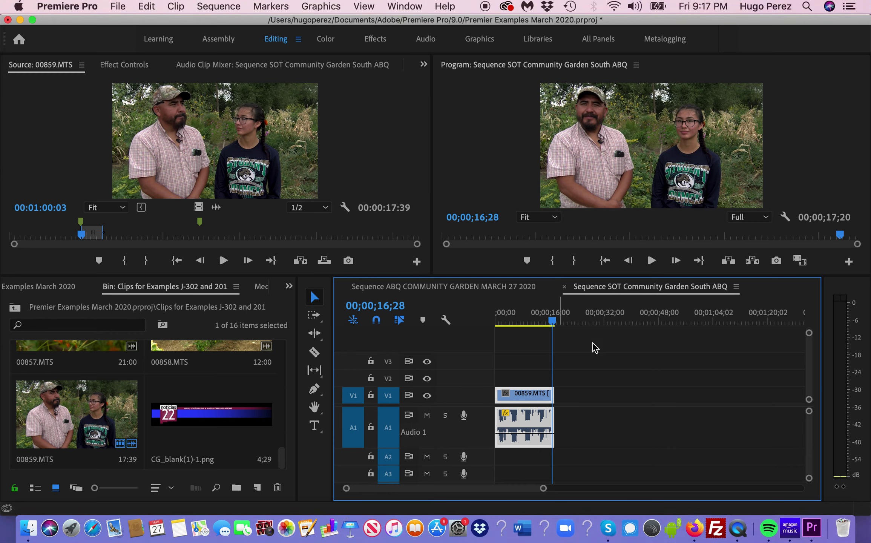
drag(556, 321, 532, 323)
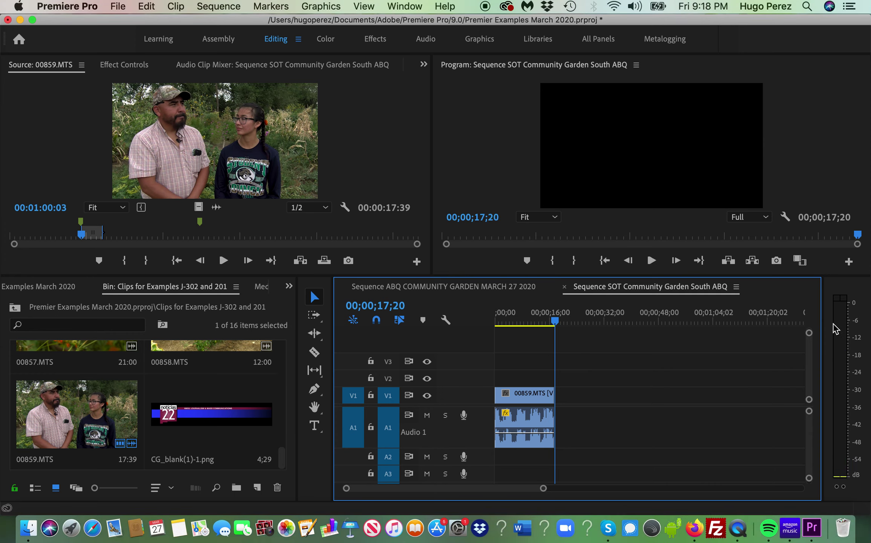
mouse_move(553, 320)
mouse_down()
mouse_move(534, 321)
mouse_move(547, 324)
mouse_up()
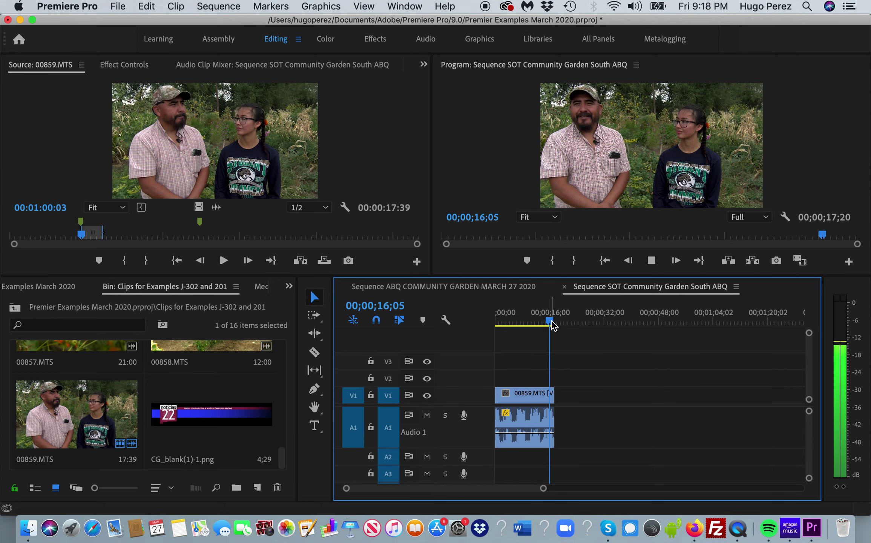
key(space)
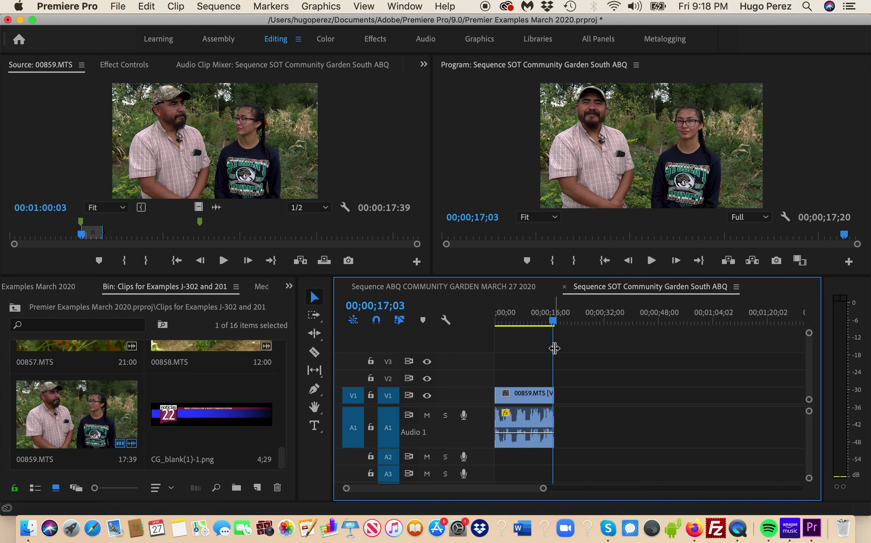
drag(283, 461, 288, 389)
- Open 00837.MTS in the Source monitor and play the sunflower clip from its first frame
scroll(289, 389, down, 1)
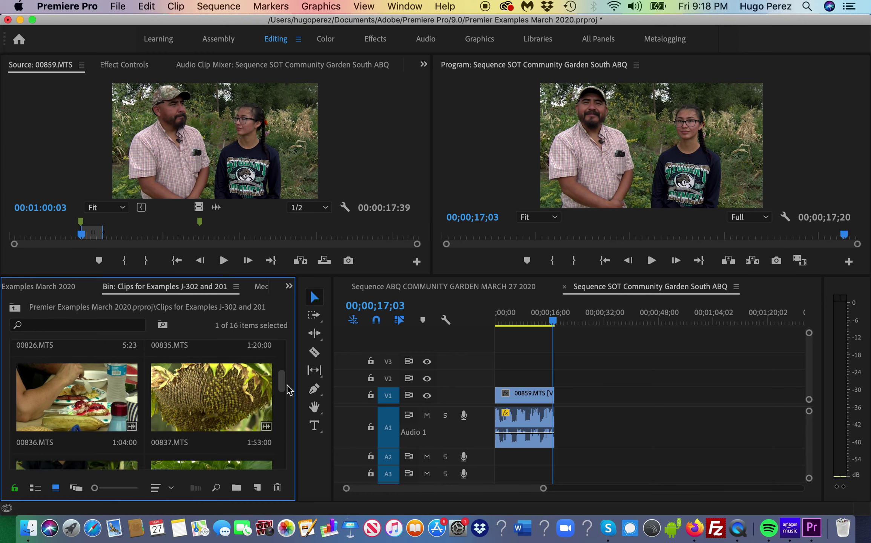
drag(289, 390, 289, 379)
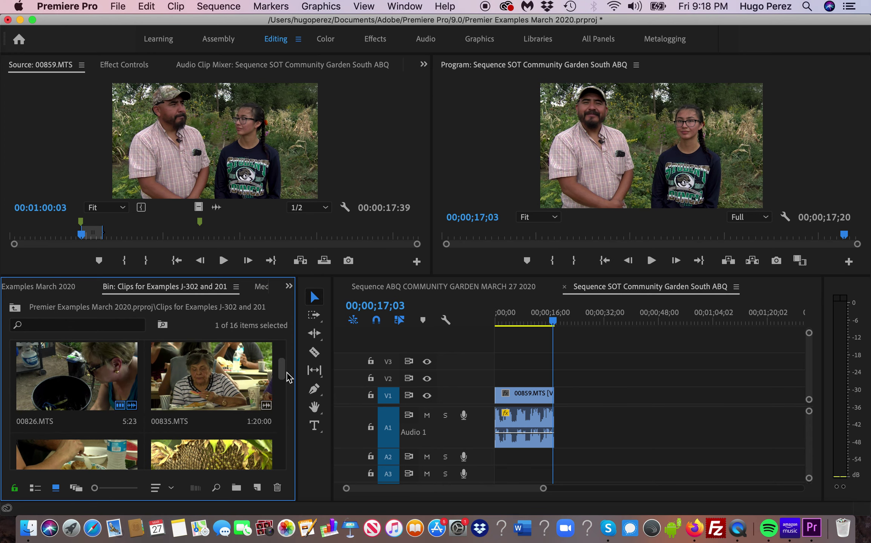
scroll(287, 381, down, 3)
double_click(216, 413)
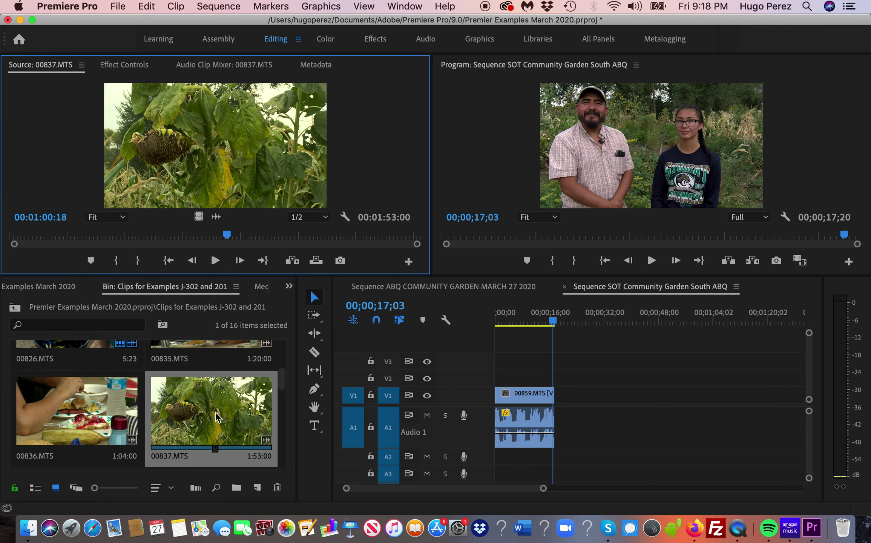
drag(230, 232, 68, 260)
drag(12, 258, 12, 244)
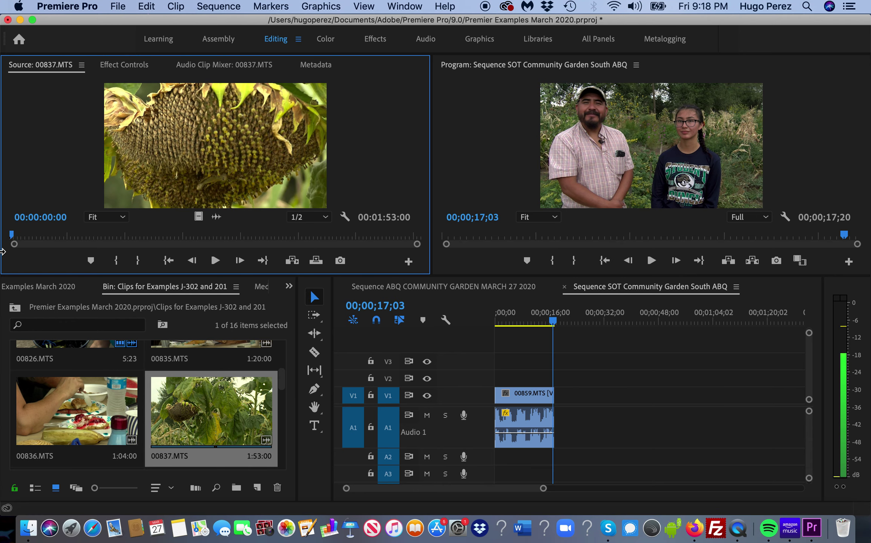
key(space)
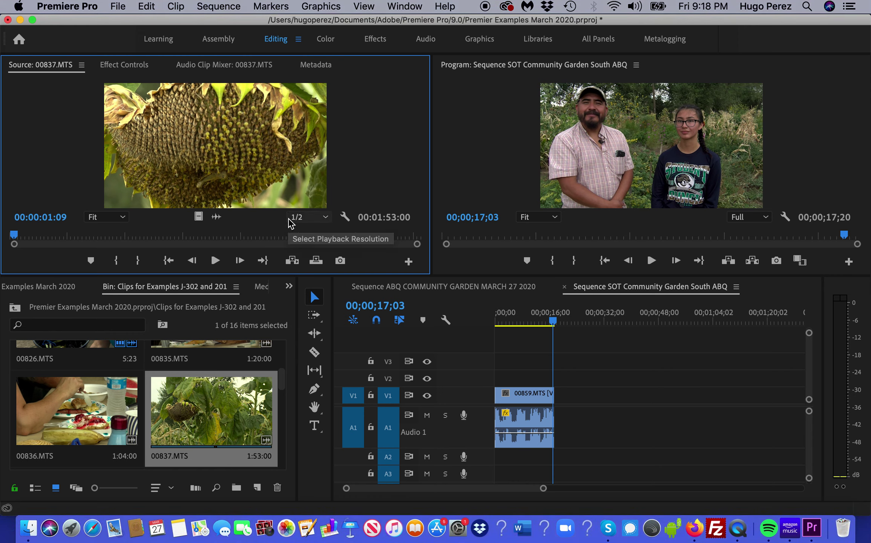
- Mark the sunflower clip from 00:00:01:09 to 00:00:04:40
drag(553, 321, 551, 324)
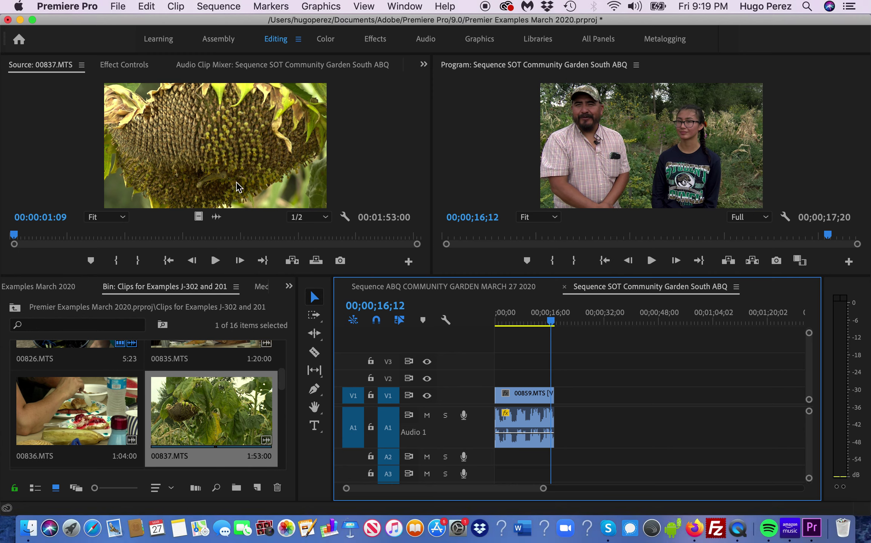
click(213, 145)
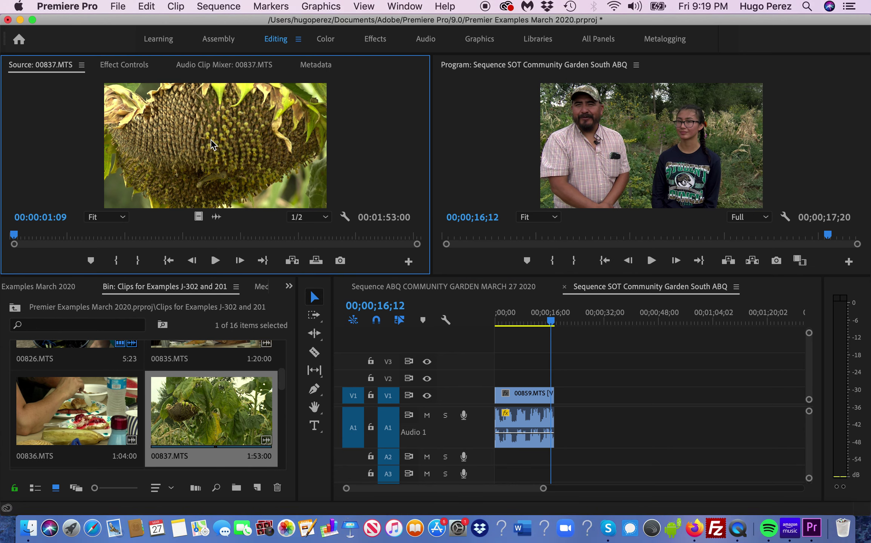
key(i)
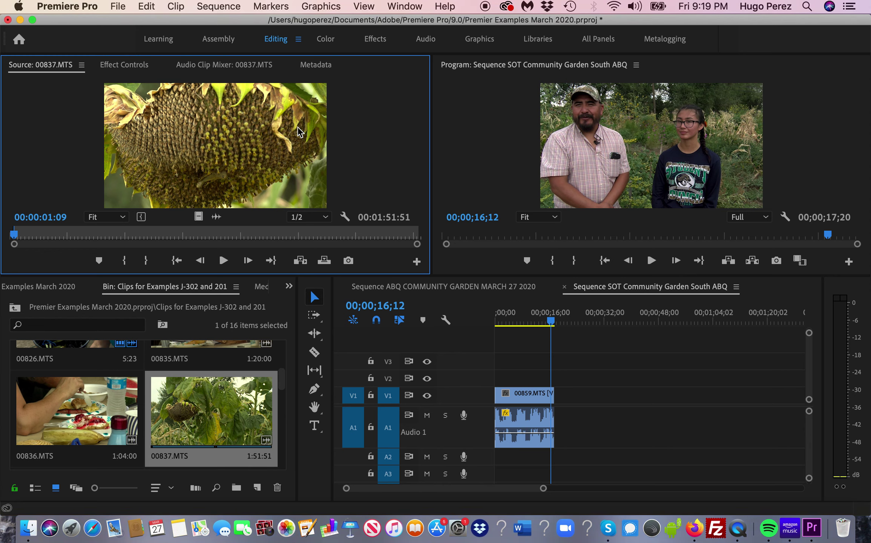
key(space)
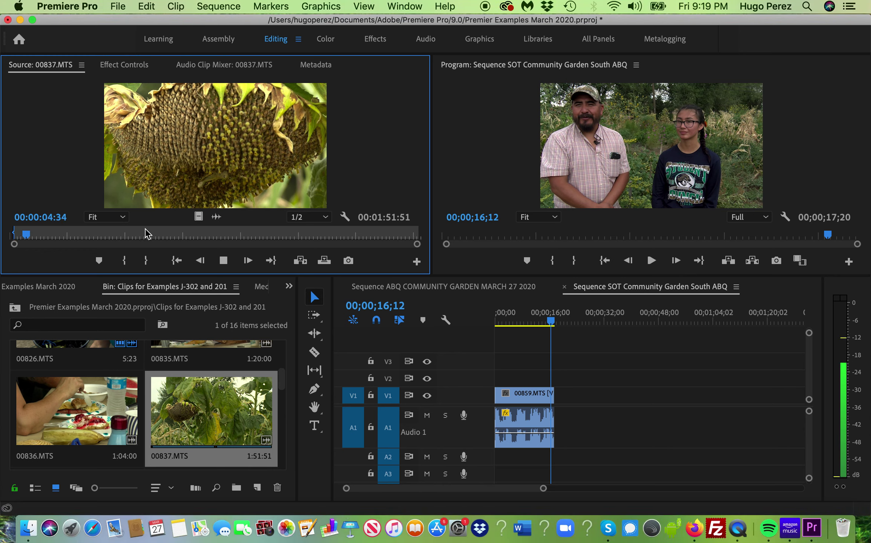
key(space)
key(o)
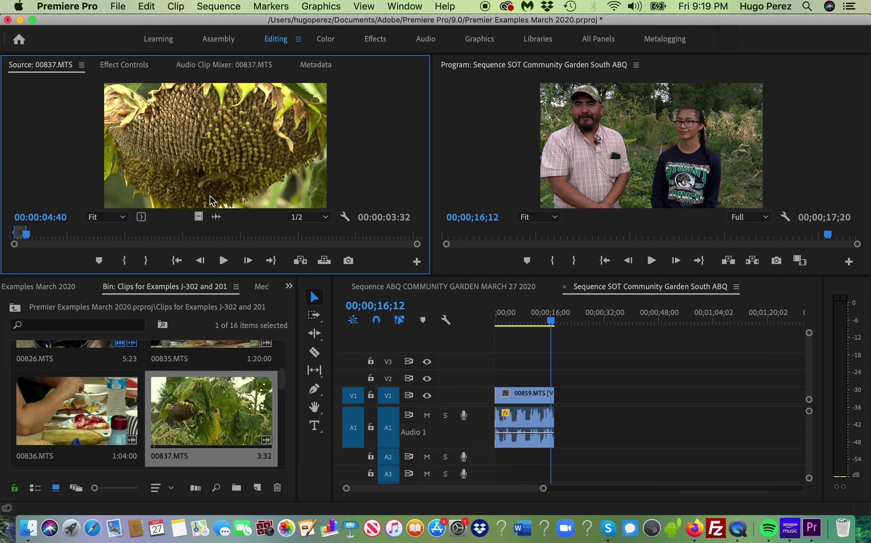
- Place the trimmed 00837.MTS clip after the 00859 interview, move its audio to a taller Audio 2
drag(254, 158, 562, 402)
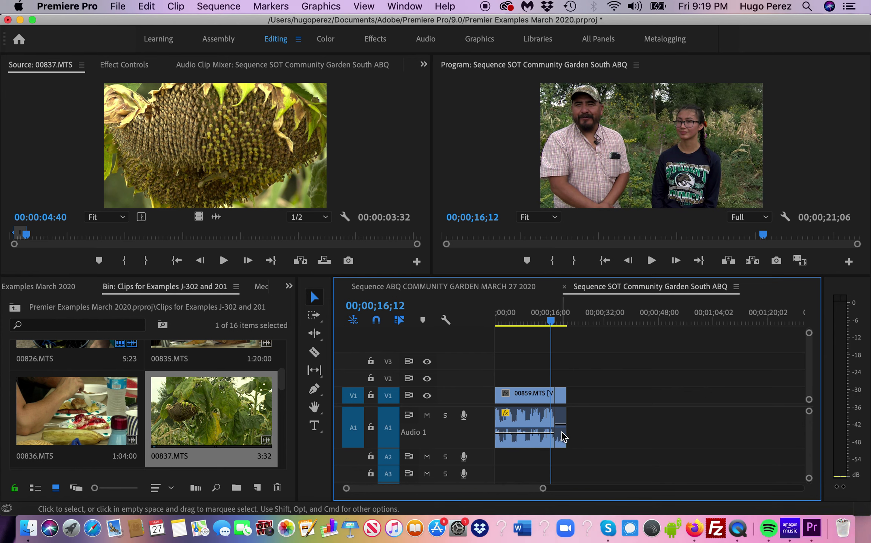
drag(562, 438, 562, 459)
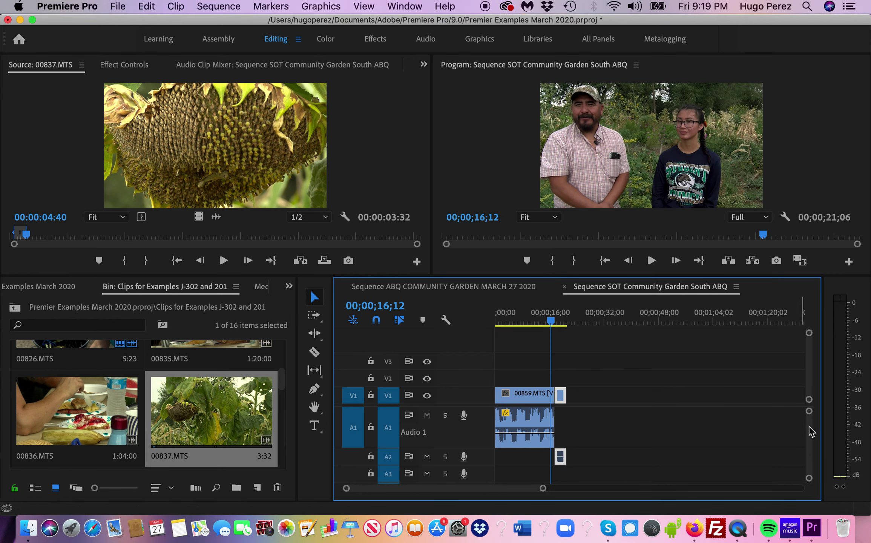
drag(655, 277, 658, 251)
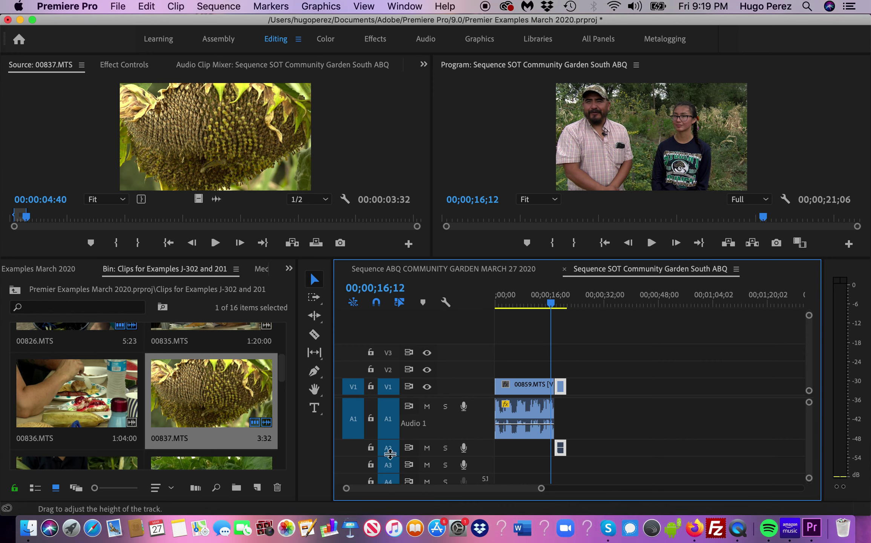
drag(391, 455, 391, 475)
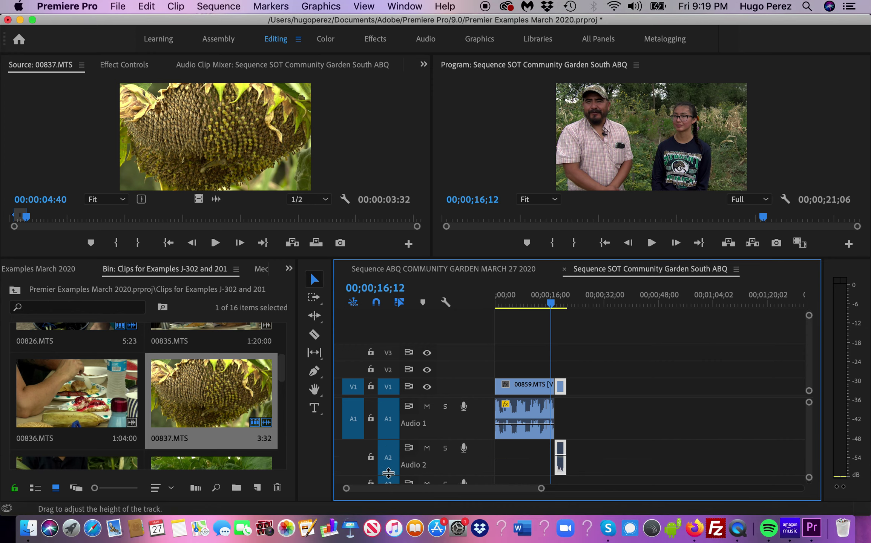
scroll(528, 452, up, 5)
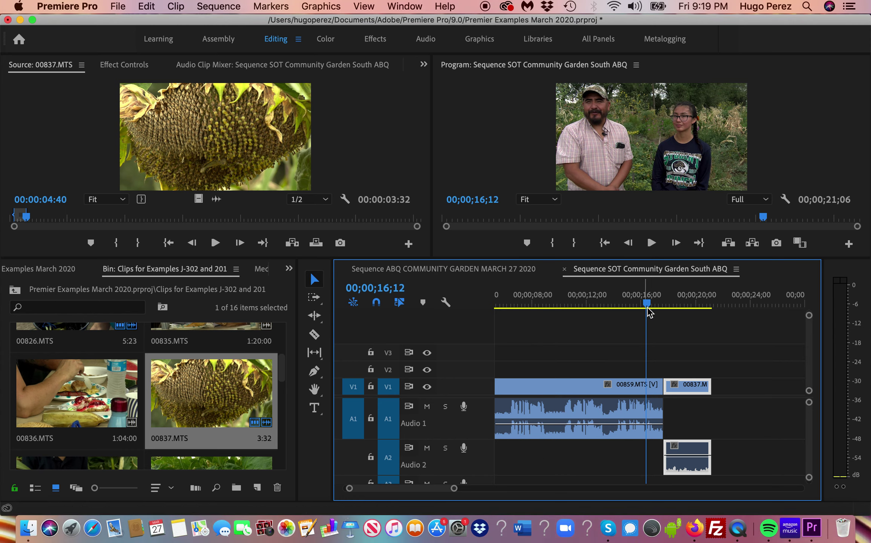
drag(647, 300, 670, 303)
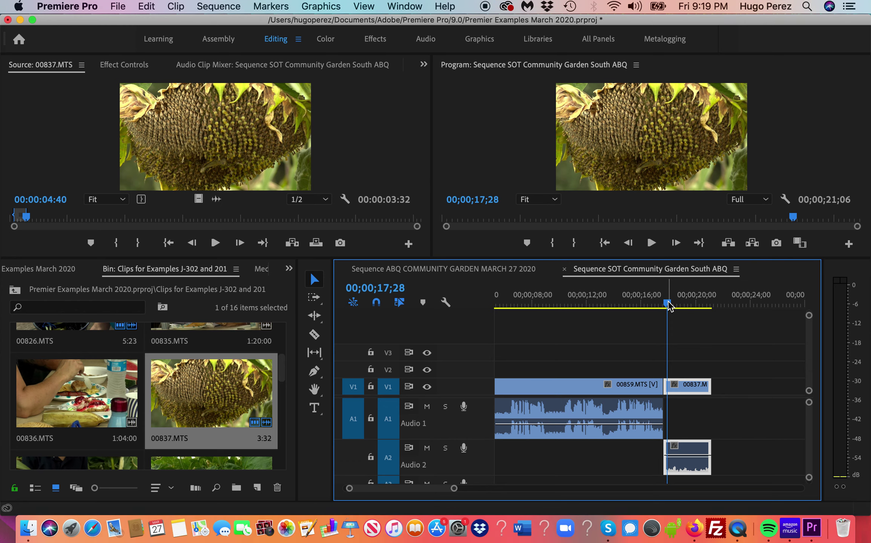
drag(670, 304, 664, 308)
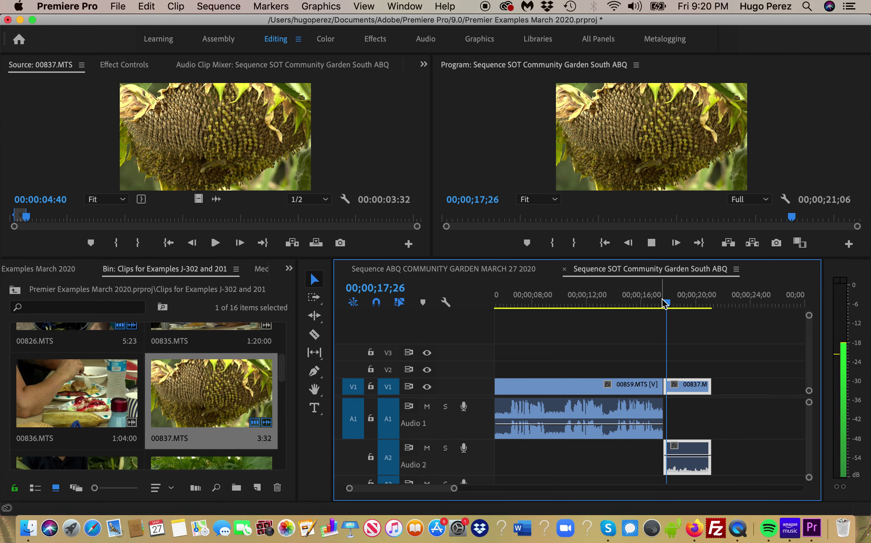
drag(663, 305, 647, 310)
key(space)
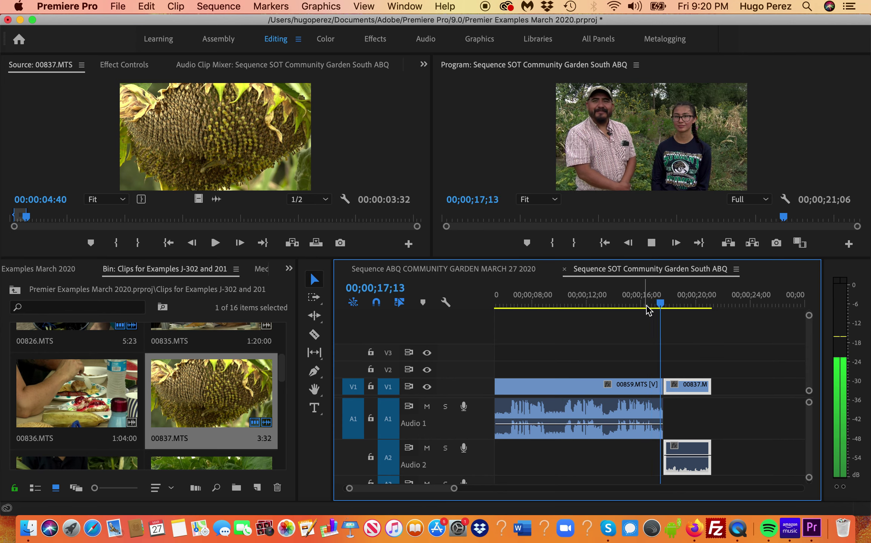
drag(673, 306, 657, 315)
key(space)
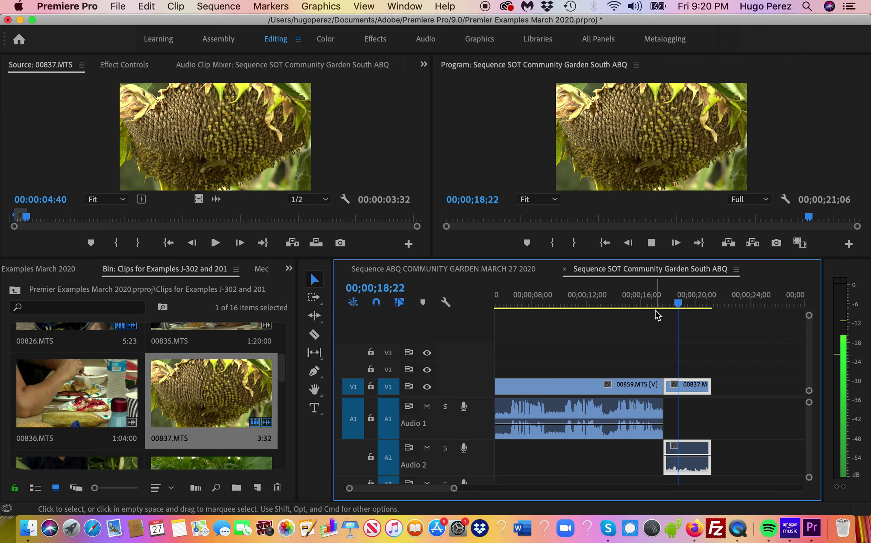
key(space)
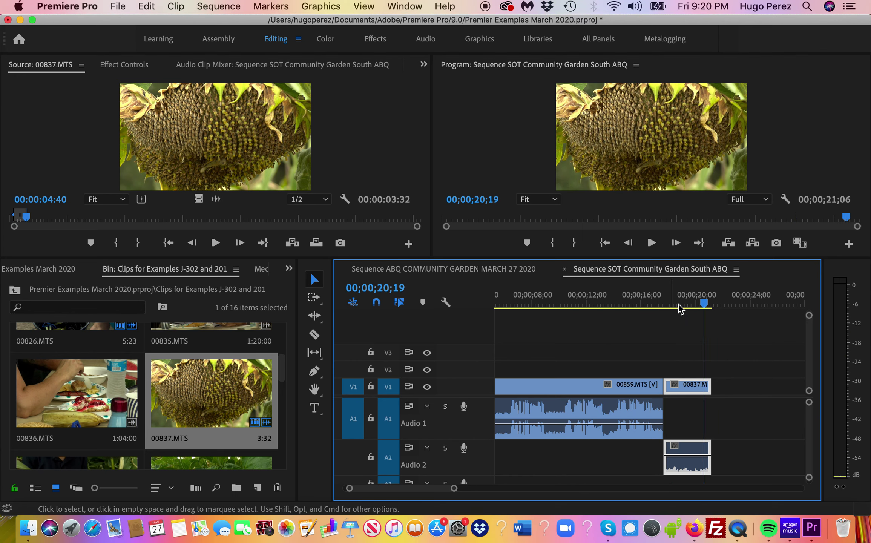
drag(705, 302, 668, 322)
- Extend the 00837 audio on Audio 2 about 27 frames earlier, undoing one mis-trim
click(704, 418)
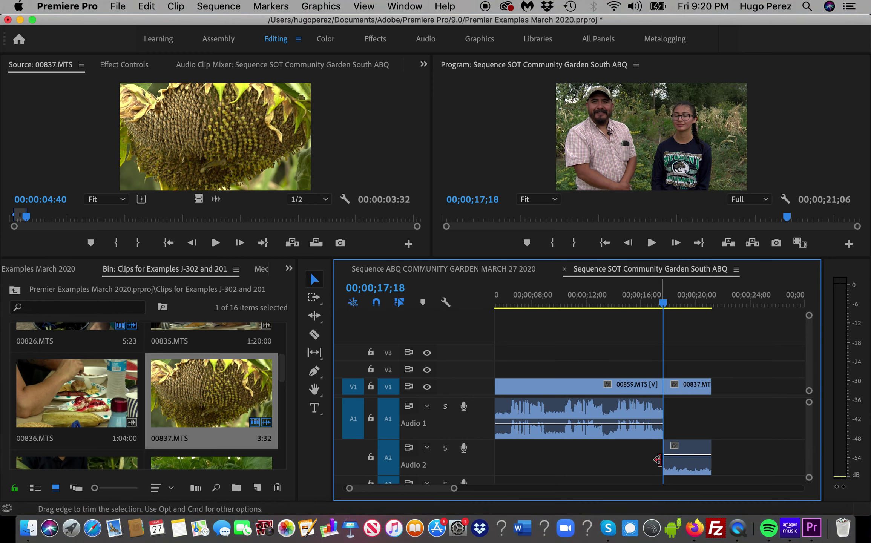
drag(656, 460, 648, 465)
key(super+z)
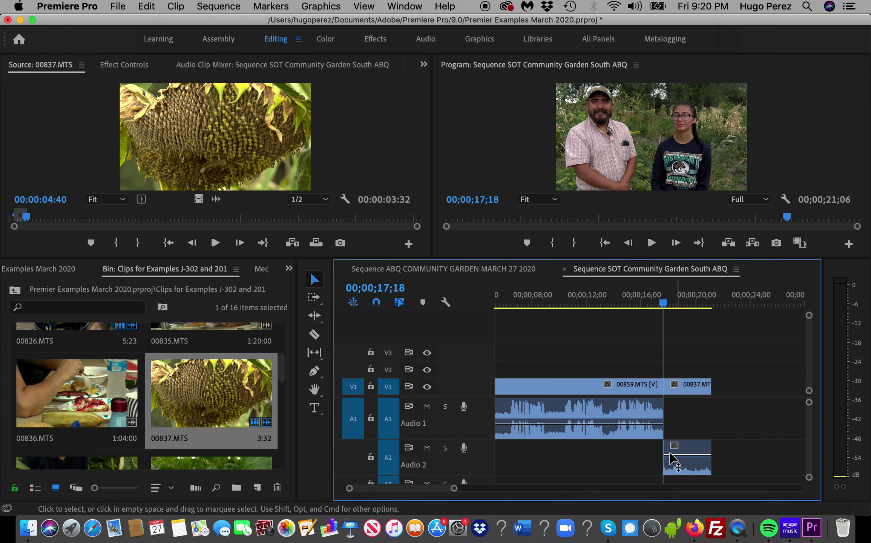
click(657, 459)
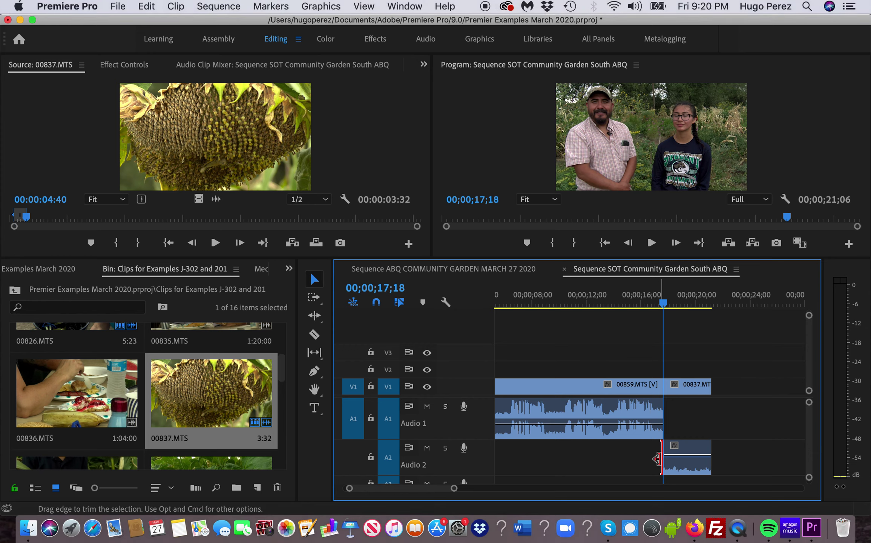
click(657, 459)
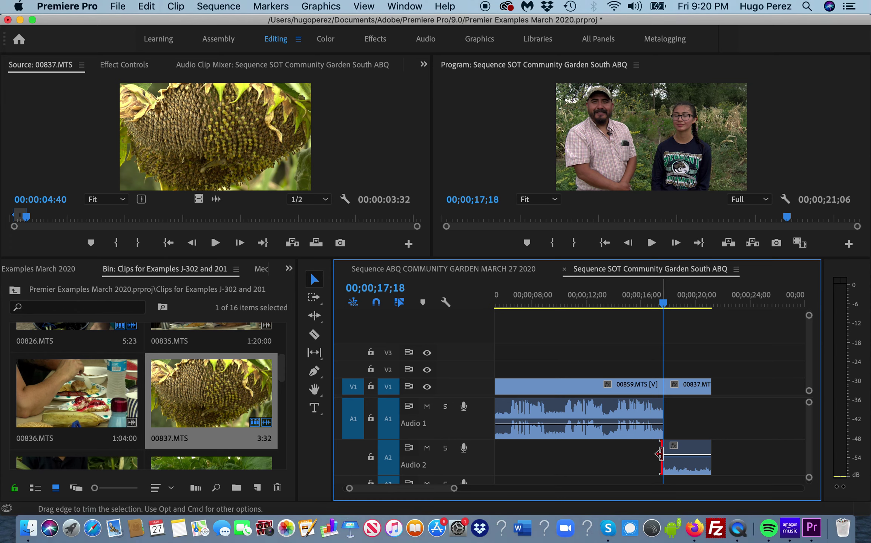
drag(659, 455, 645, 463)
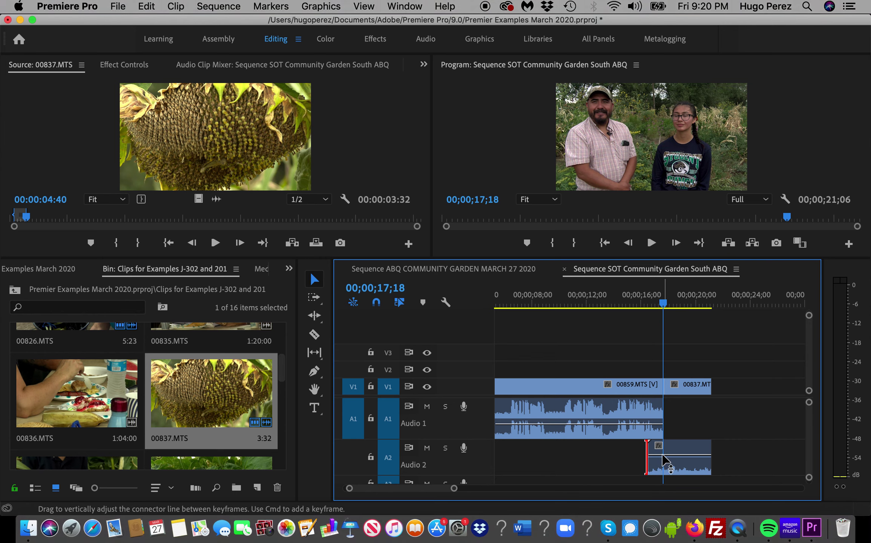
click(664, 459)
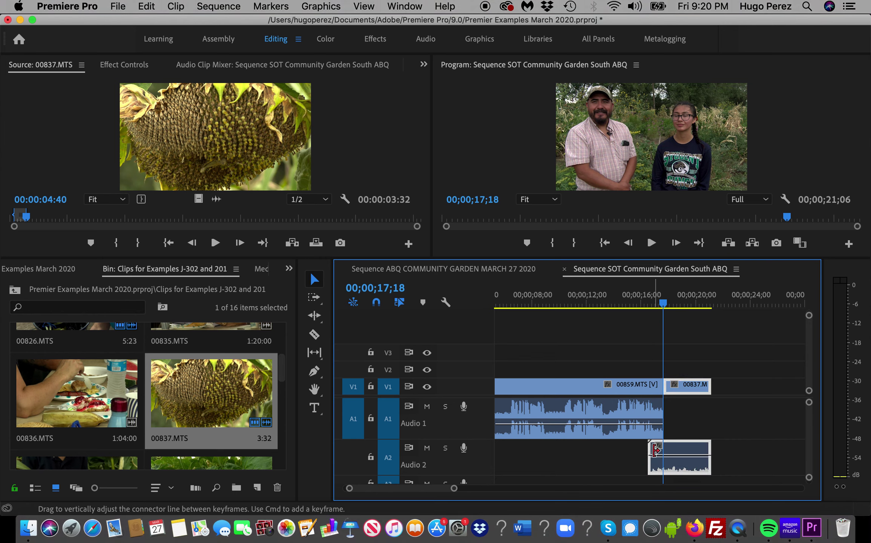
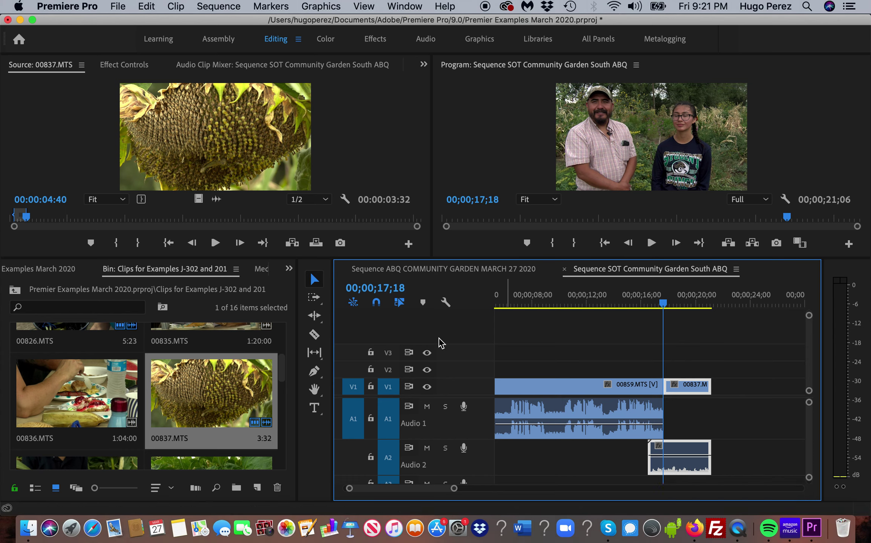
- Switch between the Selection and Pen tools, leaving the Pen tool active for the Audio 2 clip
click(316, 373)
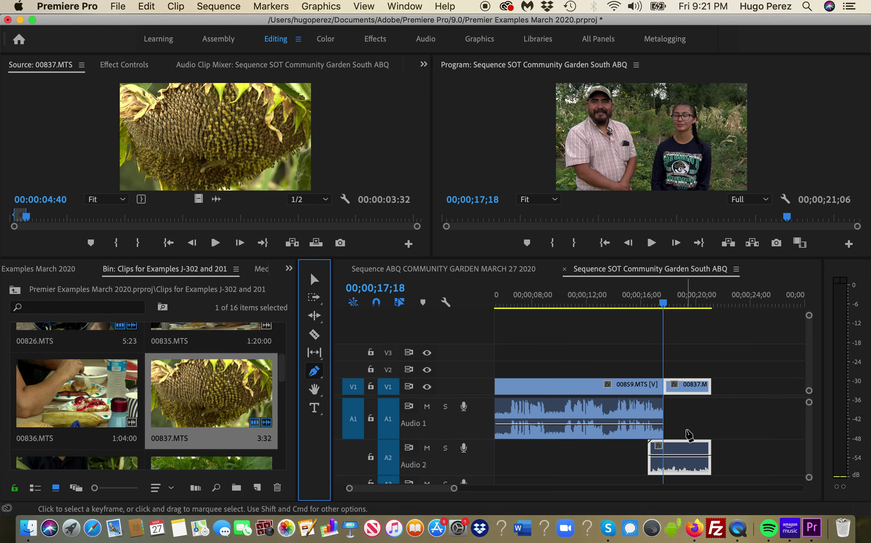
key(v)
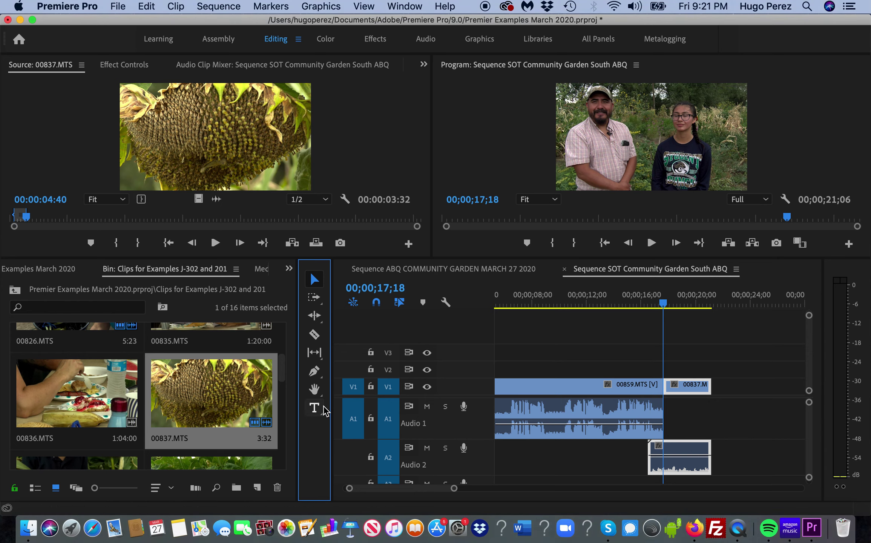
click(315, 372)
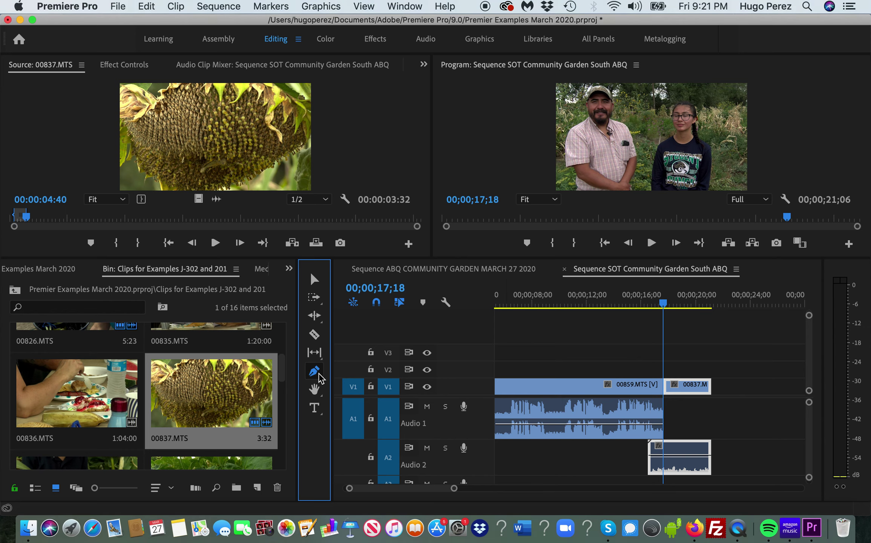
key(v)
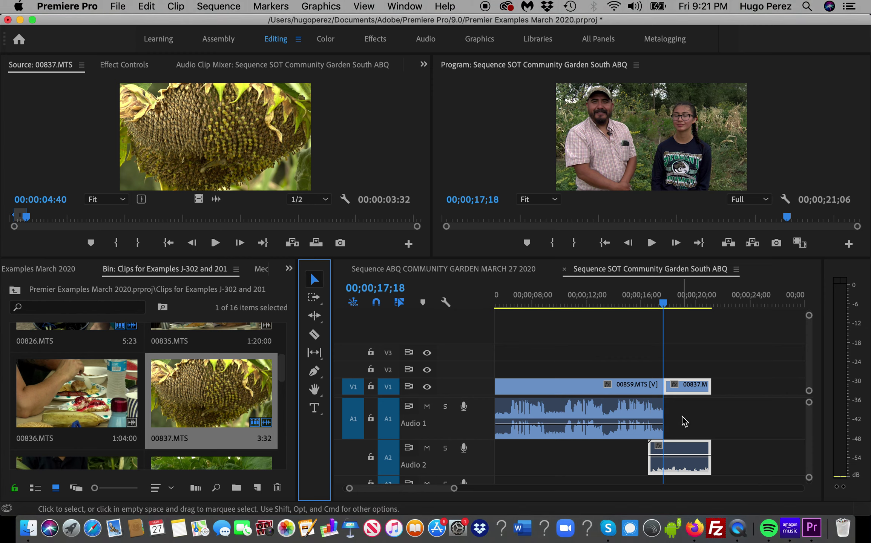
key(p)
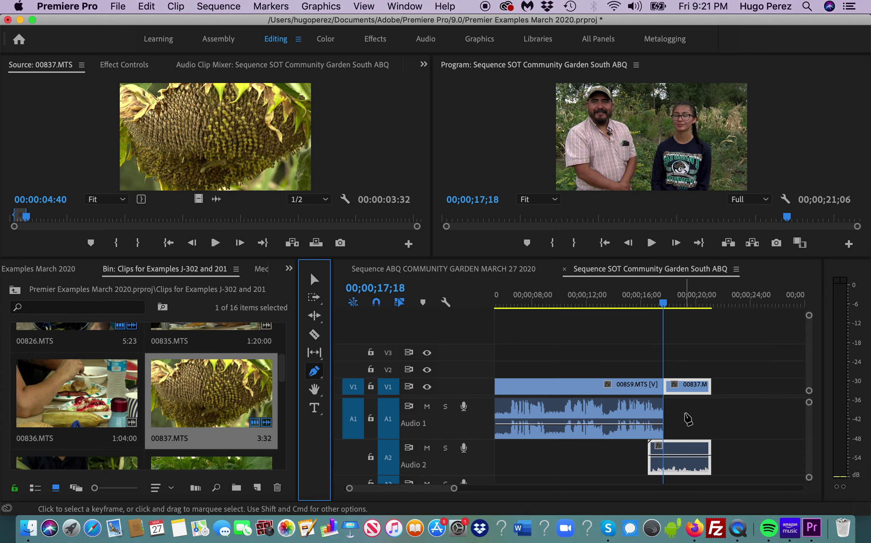
key(v)
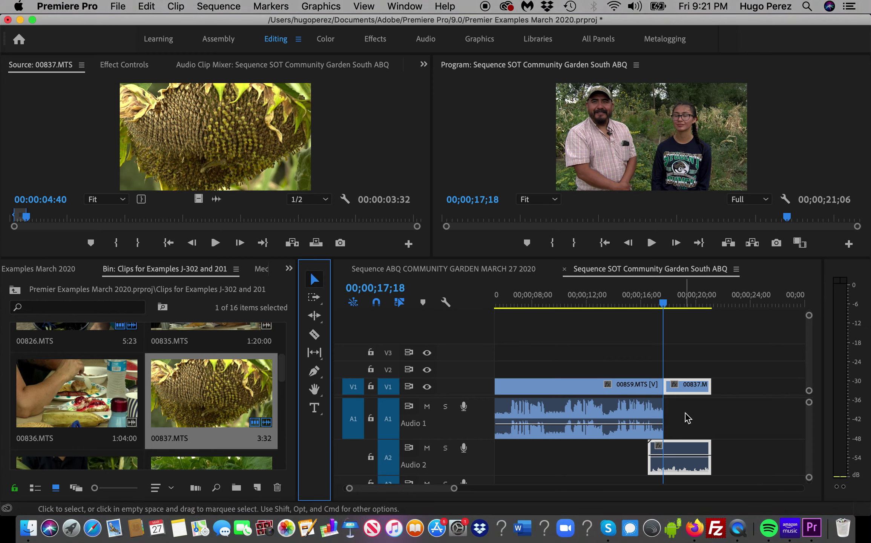
key(p)
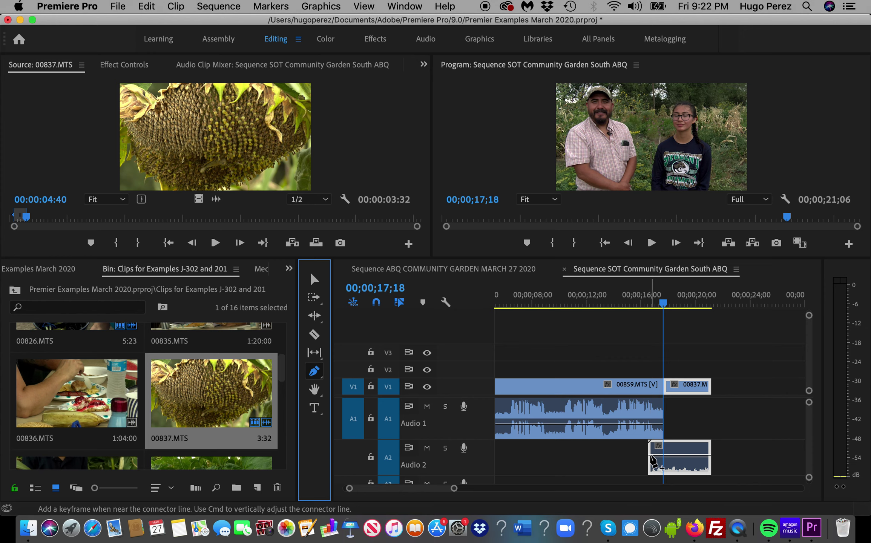
- Add two volume keyframes at the Audio 2 clip start and drag the first down to silence
click(651, 456)
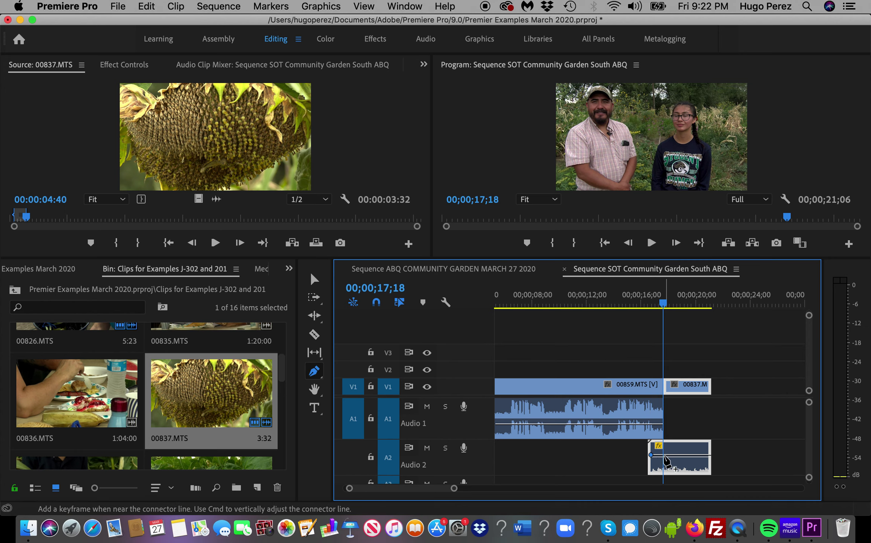
click(665, 455)
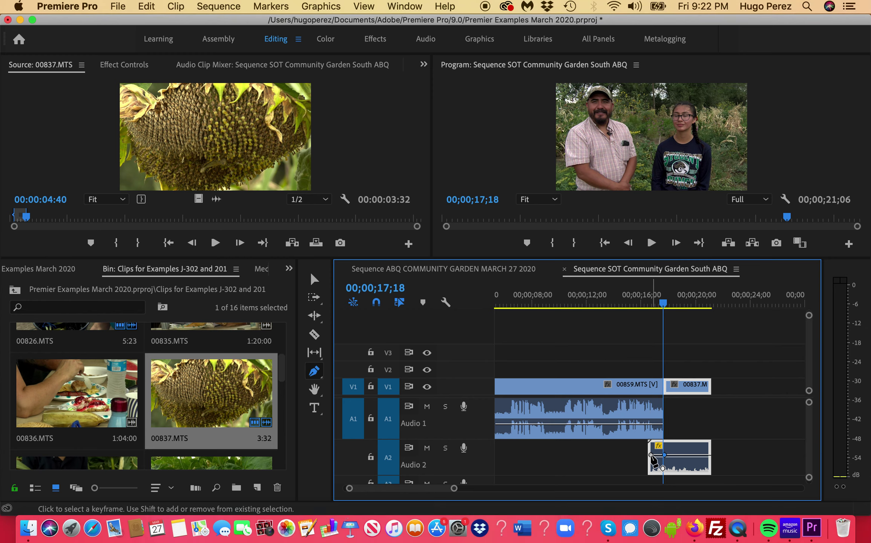
drag(650, 455, 650, 470)
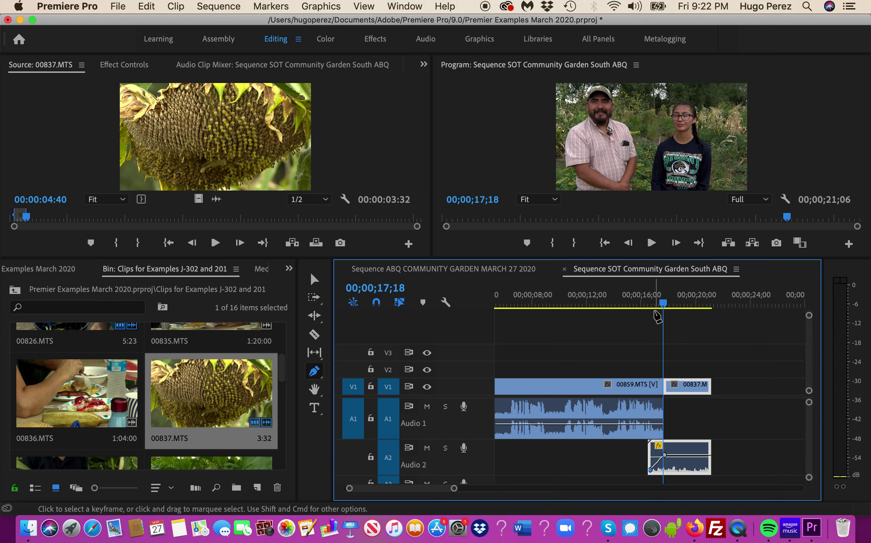
key(v)
- Lower the second keyframe to about -12.2 dB and play back the fade-in to check it
drag(666, 302, 646, 313)
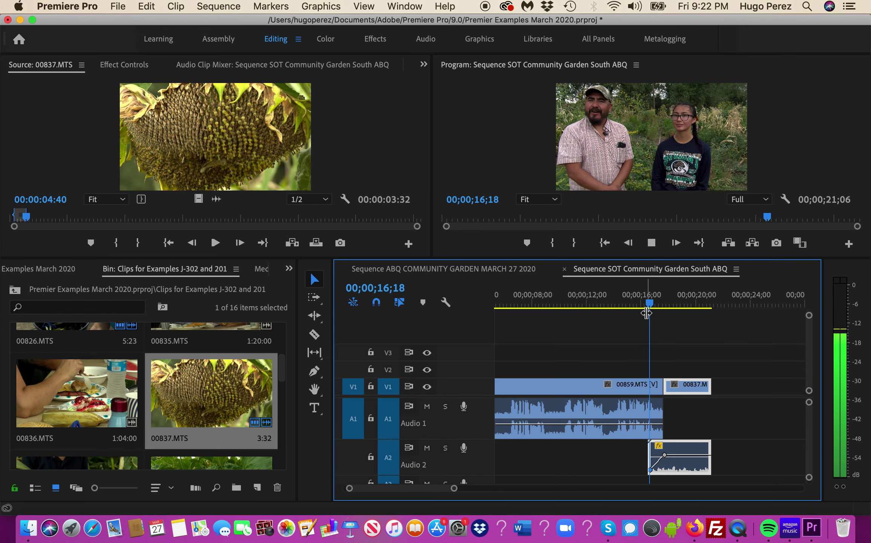
key(space)
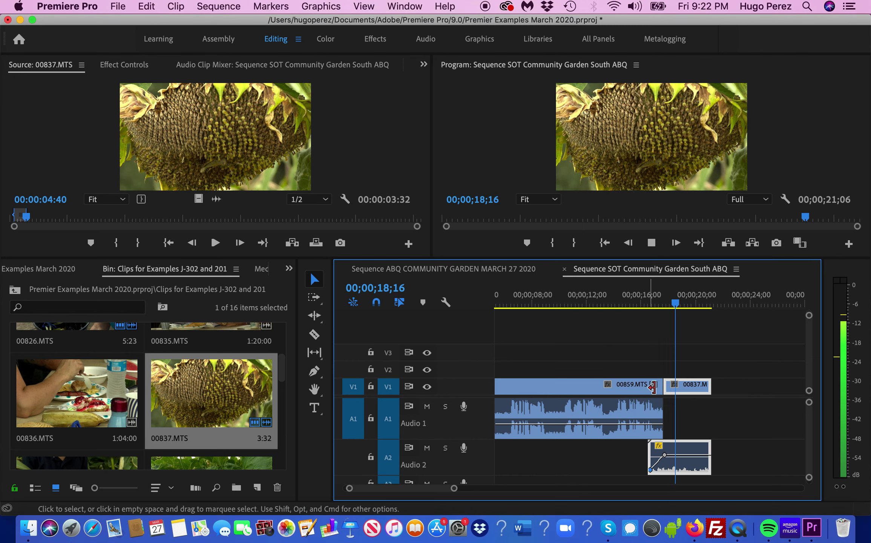
drag(665, 458, 665, 464)
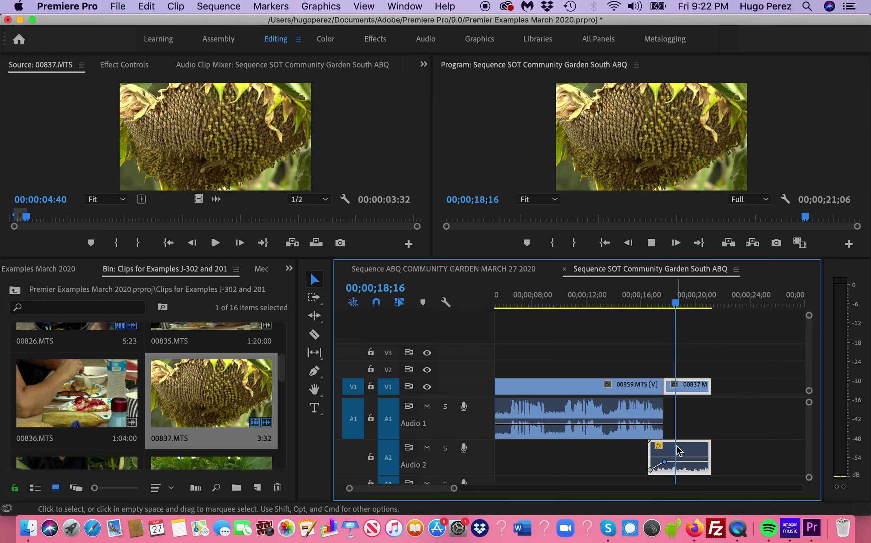
key(space)
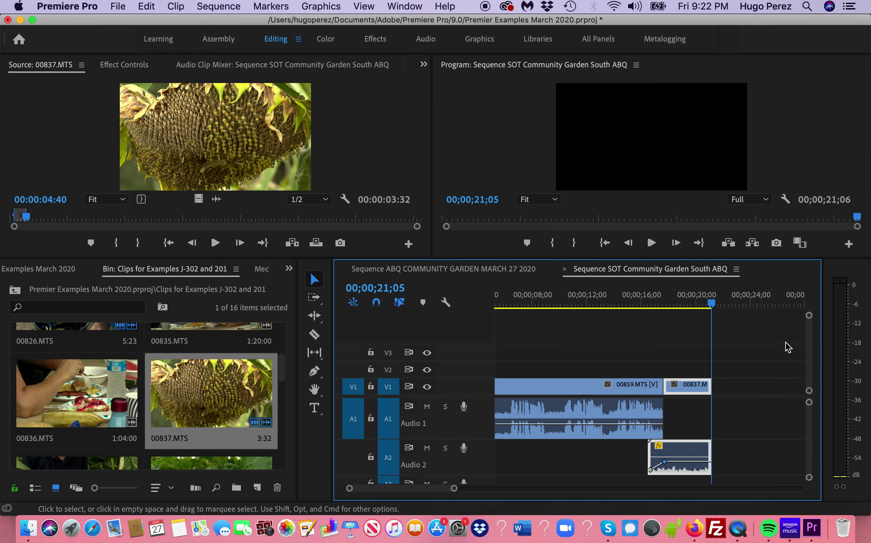
drag(709, 305, 697, 305)
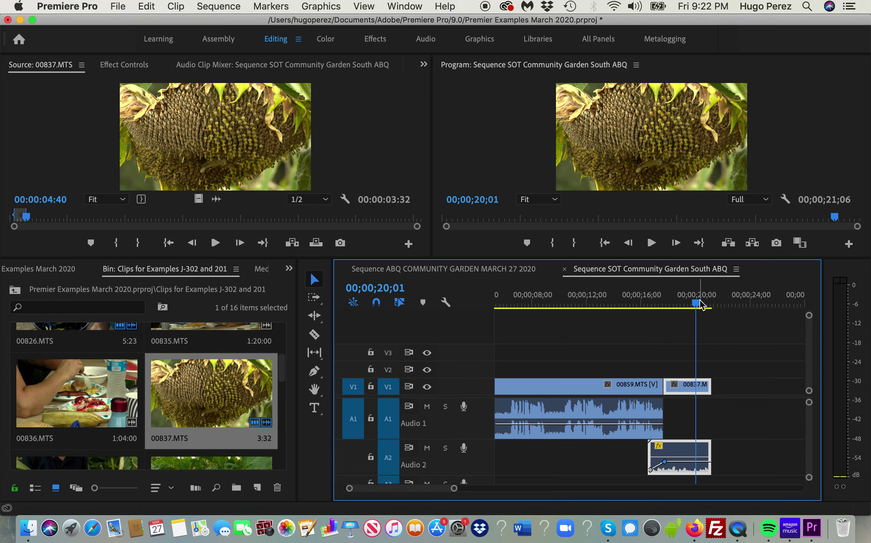
drag(699, 306, 696, 307)
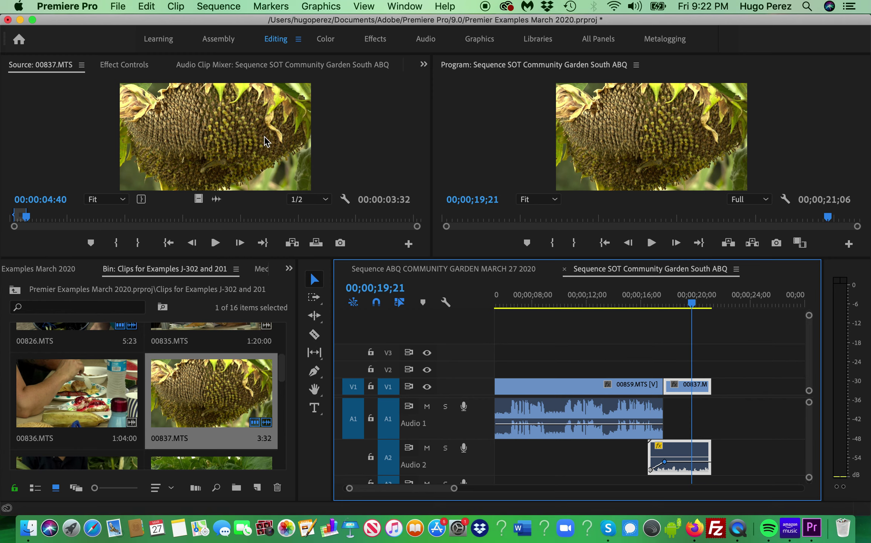
- Scrub 00837.MTS in the Source monitor to 00:00:30:56 and set the In point there
drag(26, 215, 53, 218)
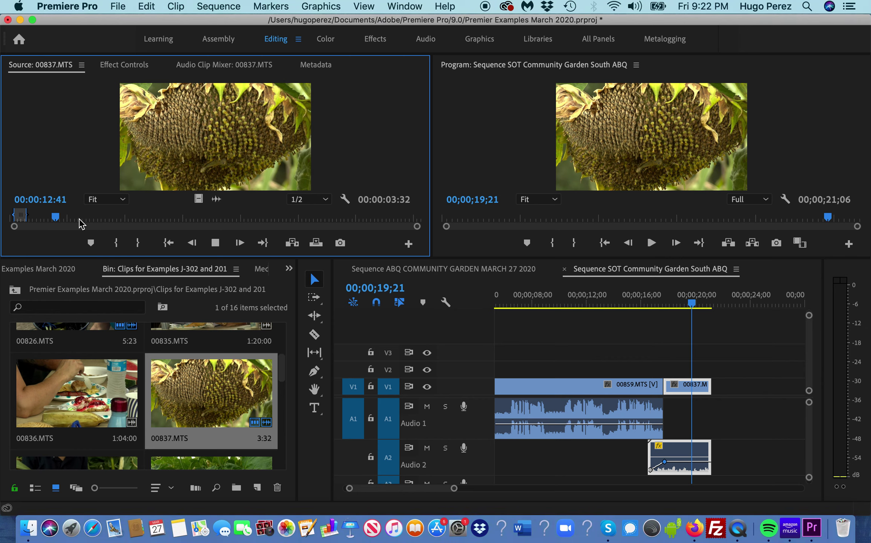
key(space)
drag(58, 223, 114, 227)
key(space)
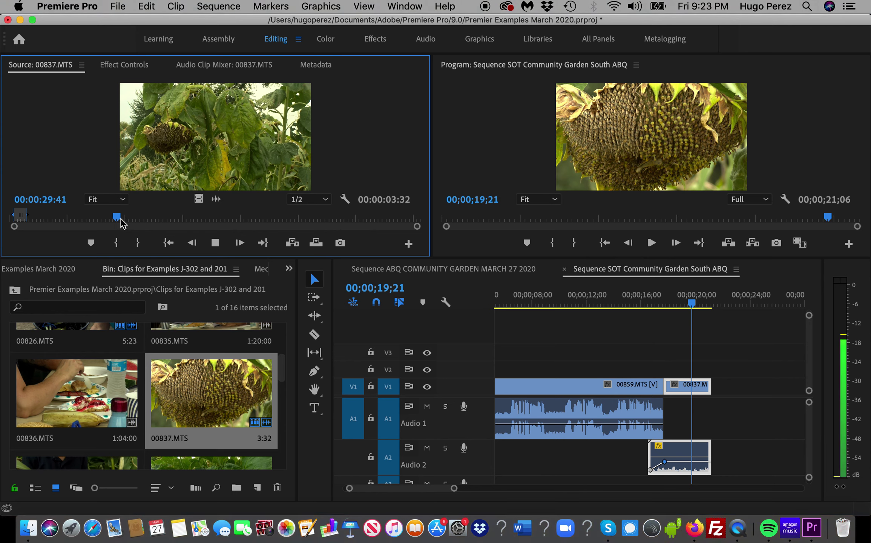
key(space)
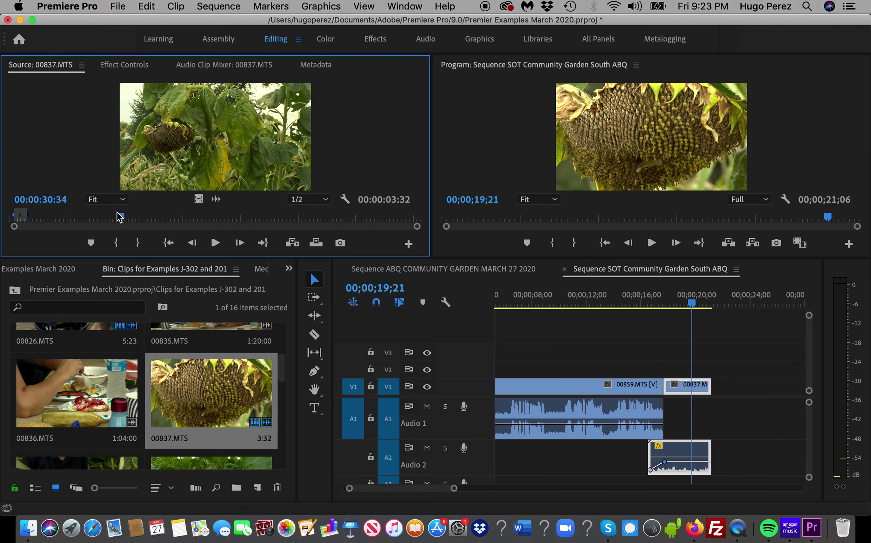
click(120, 217)
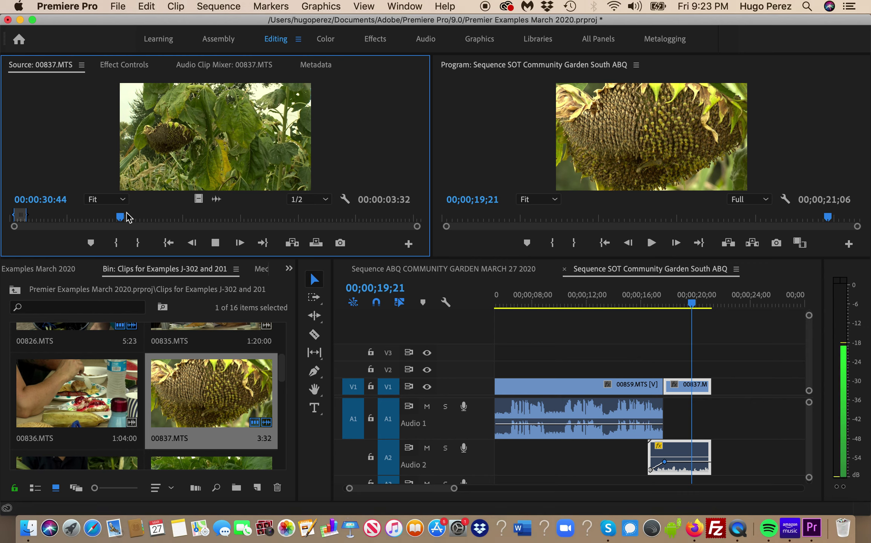
key(i)
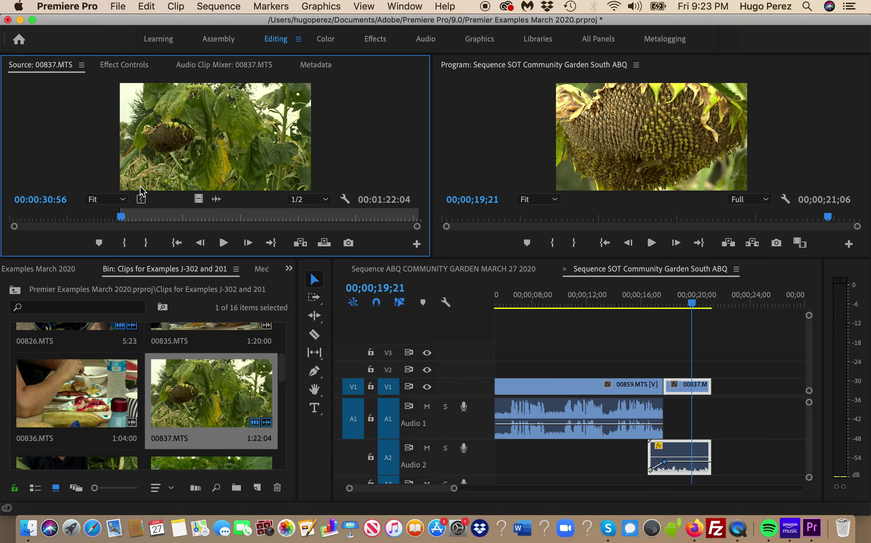
- Play forward and set the Out point at 00:00:35:05
key(space)
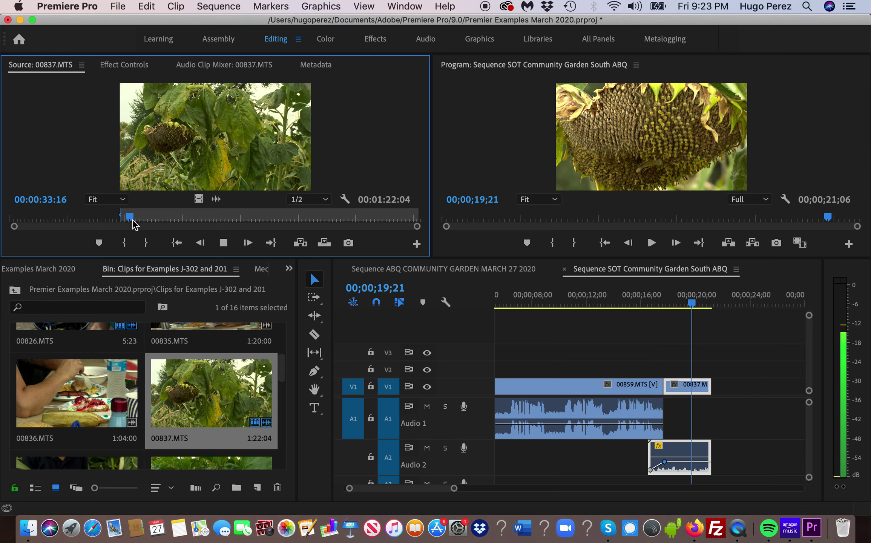
key(space)
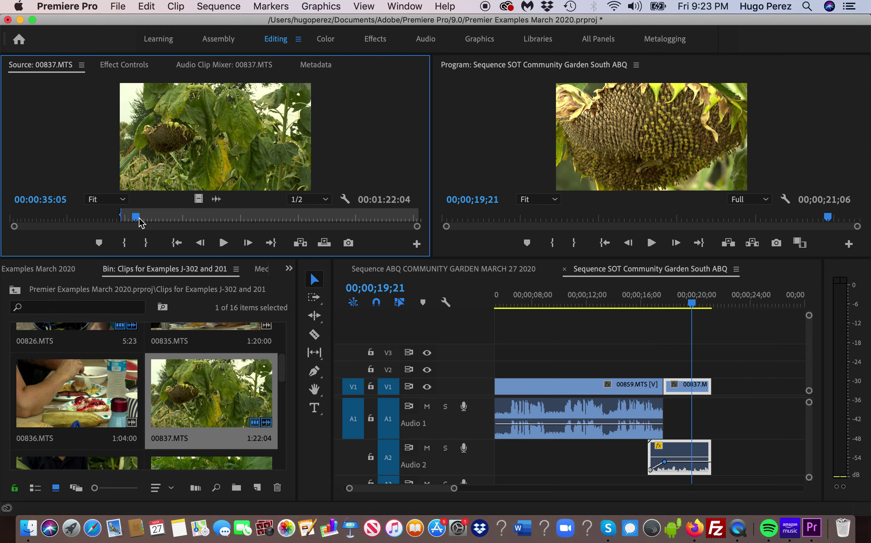
key(o)
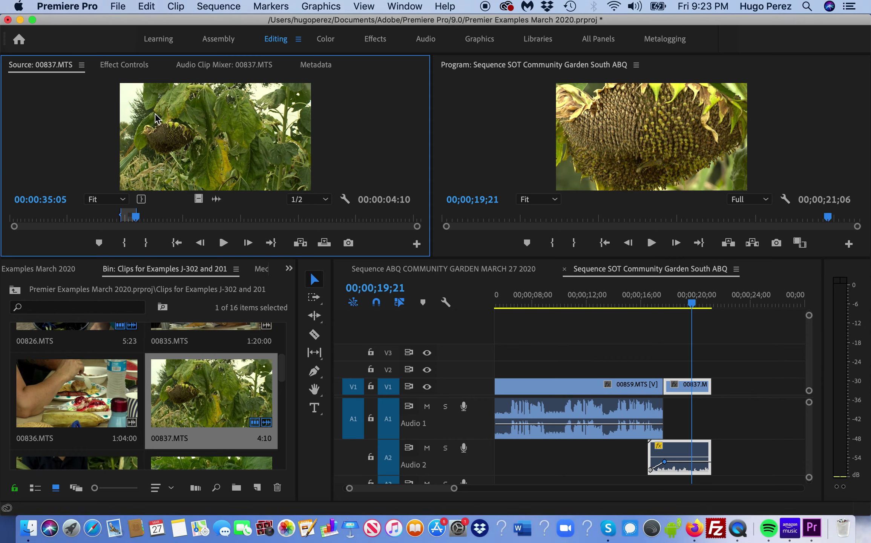
- Place the marked sunflower shot after 00837 in the sequence and extend the Audio 2 clip's end
drag(350, 176, 736, 427)
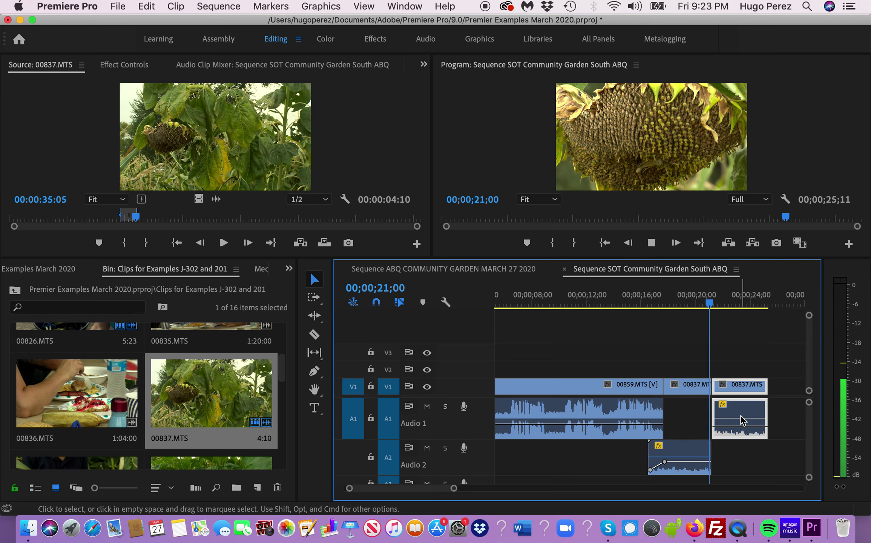
key(space)
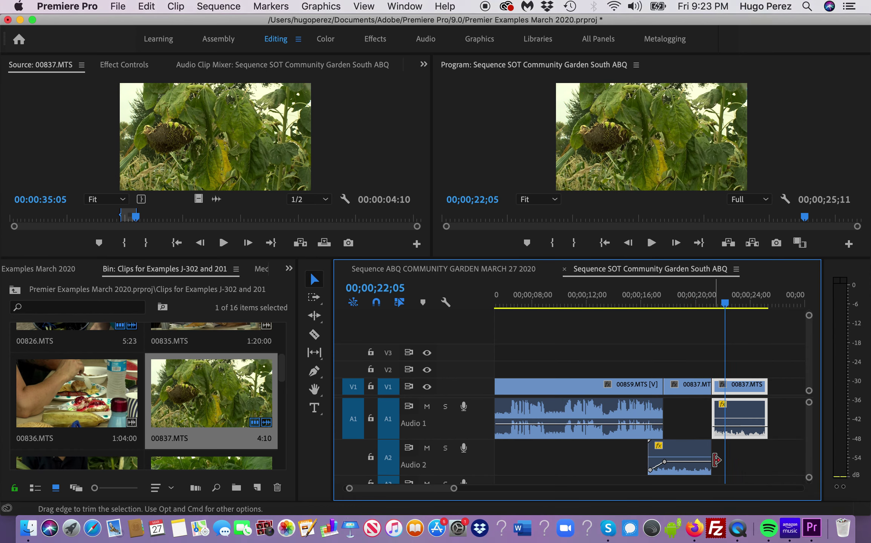
drag(718, 460, 725, 461)
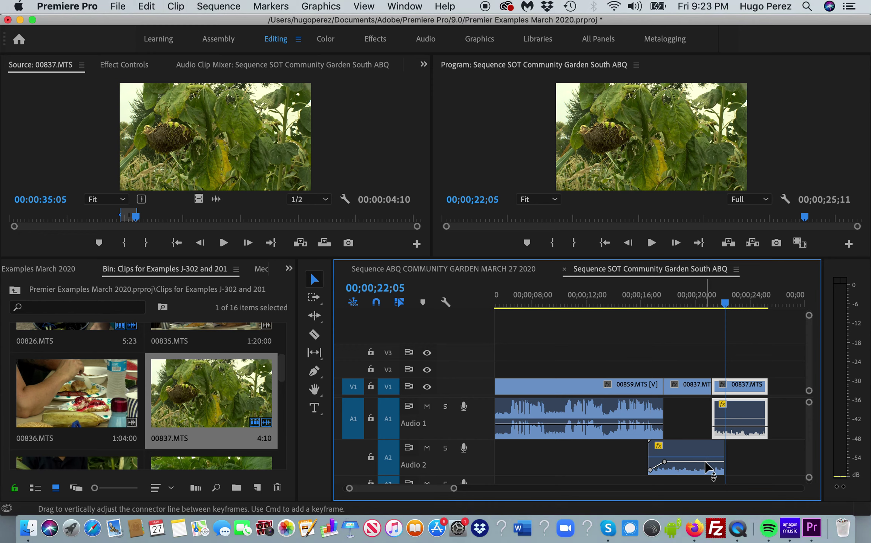
- Add two keyframes near the Audio 2 clip's end and pull the last one down
key(p)
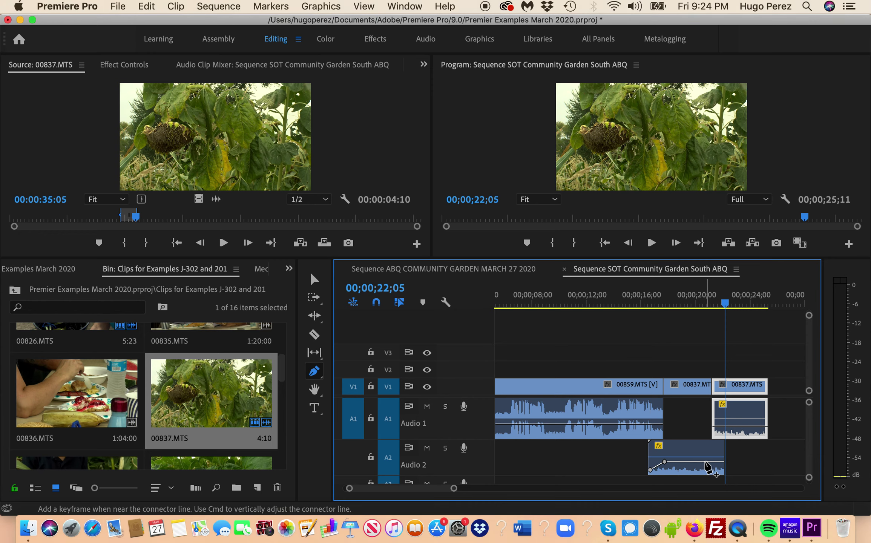
click(706, 462)
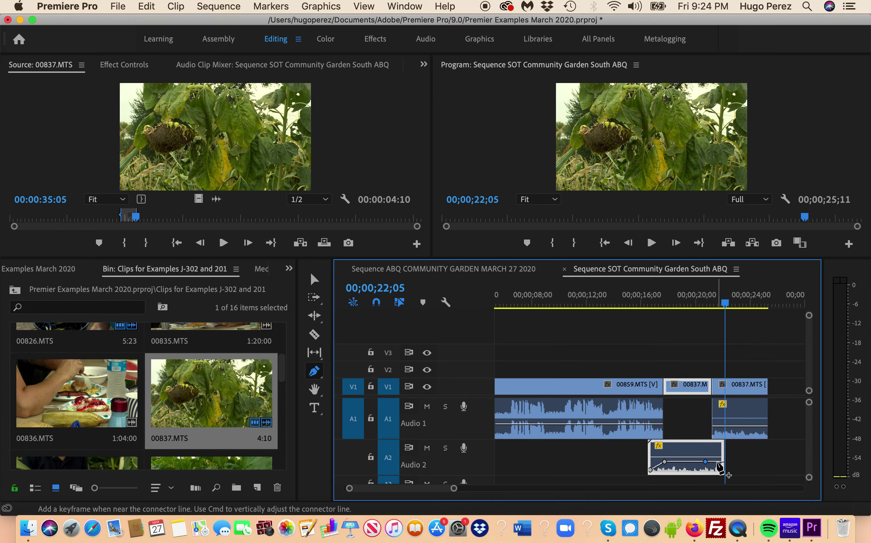
click(720, 462)
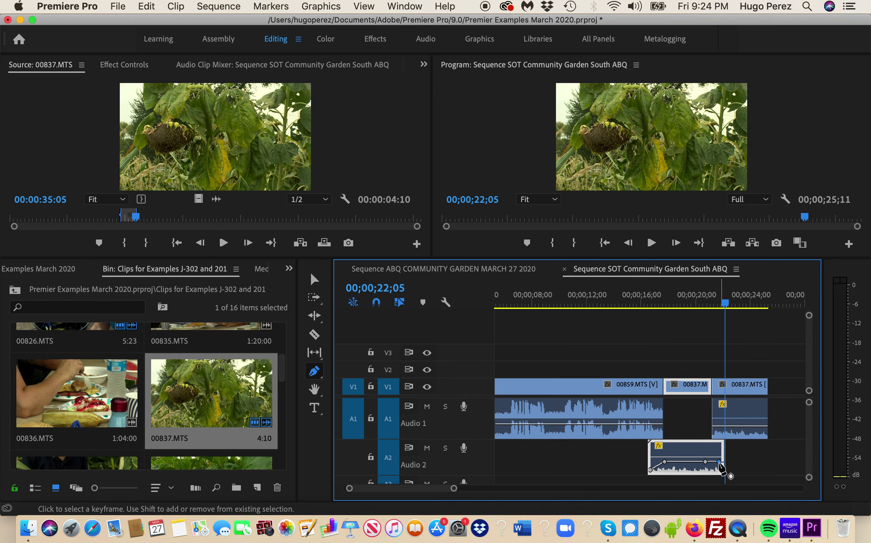
drag(719, 462, 721, 470)
- Trim the 00837 audio on Audio 1 to start earlier and fade it in with keyframes
key(v)
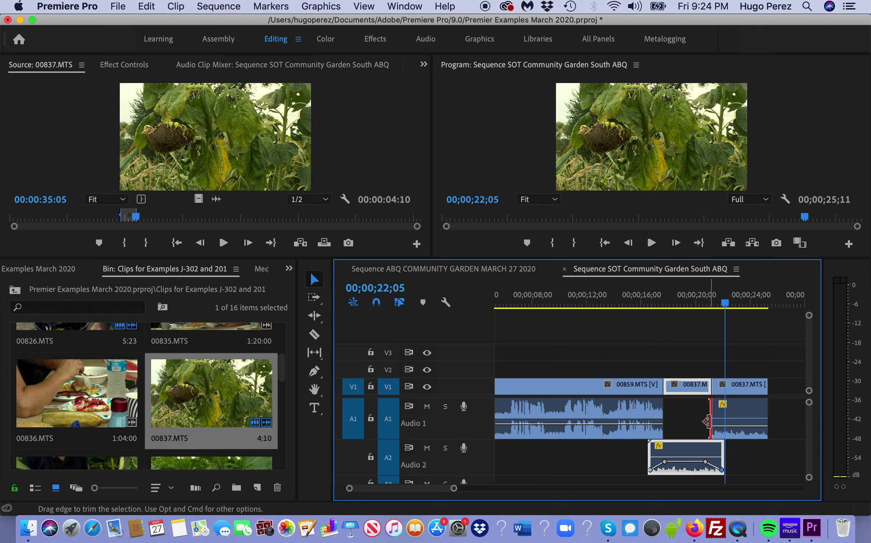
drag(706, 421, 696, 430)
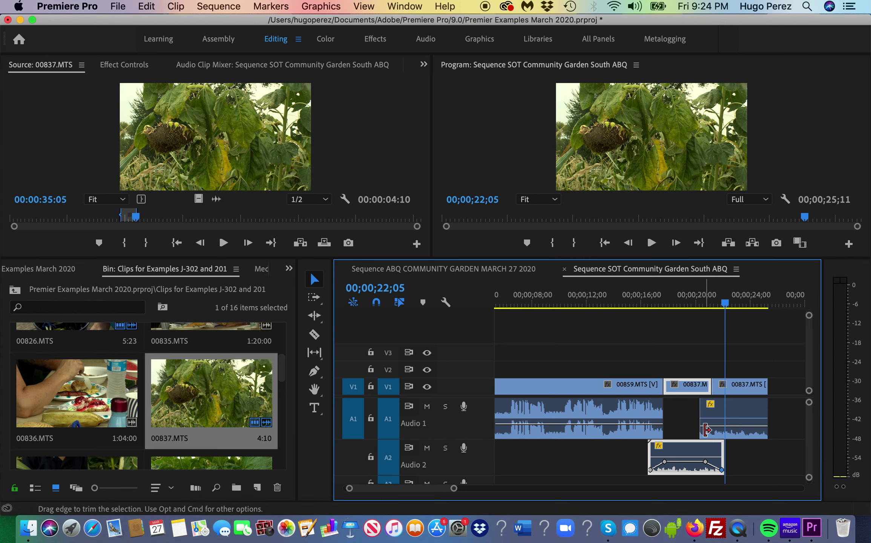
key(p)
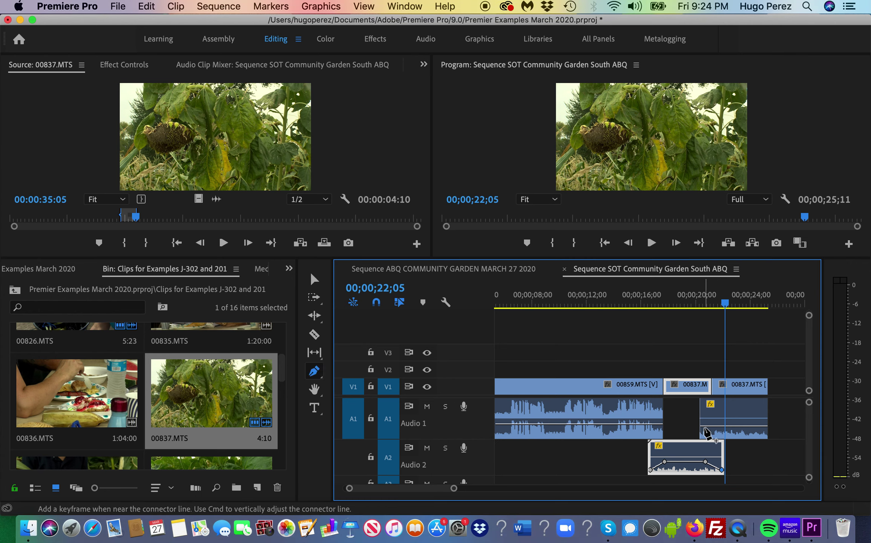
click(702, 426)
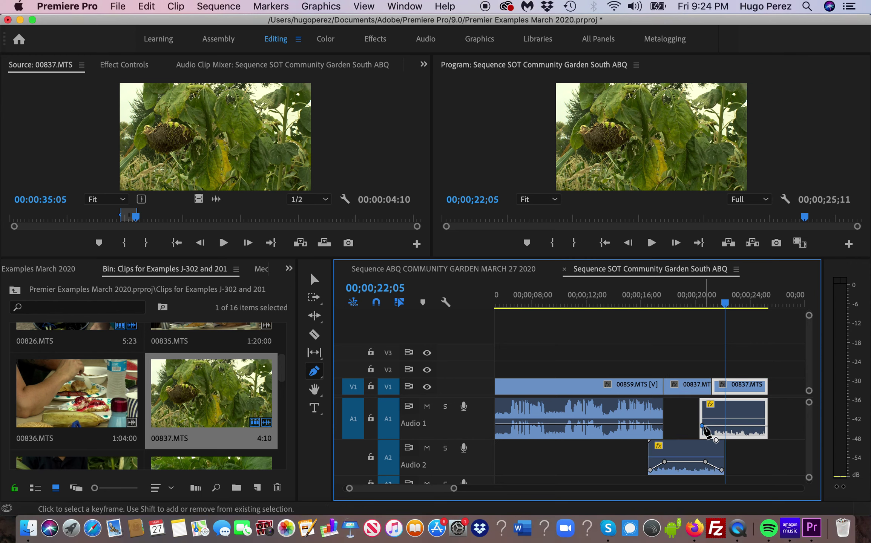
click(713, 426)
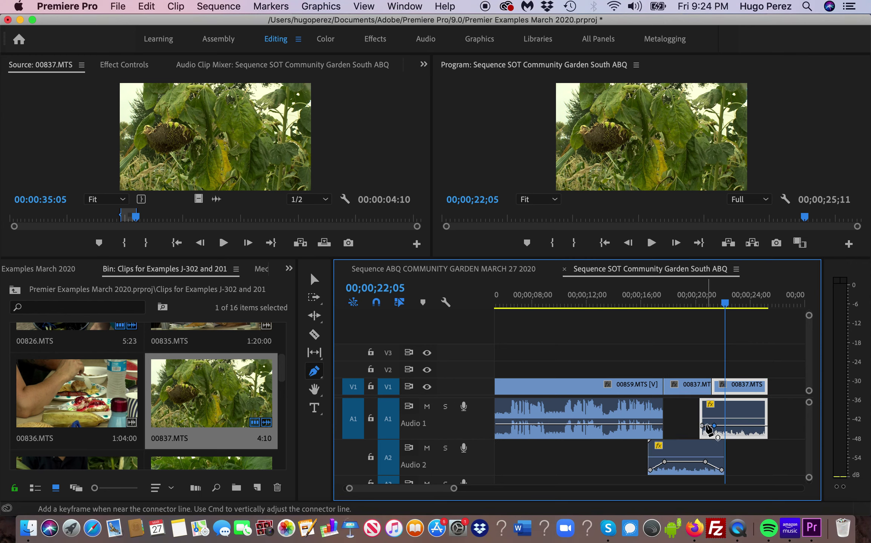
drag(702, 426, 703, 436)
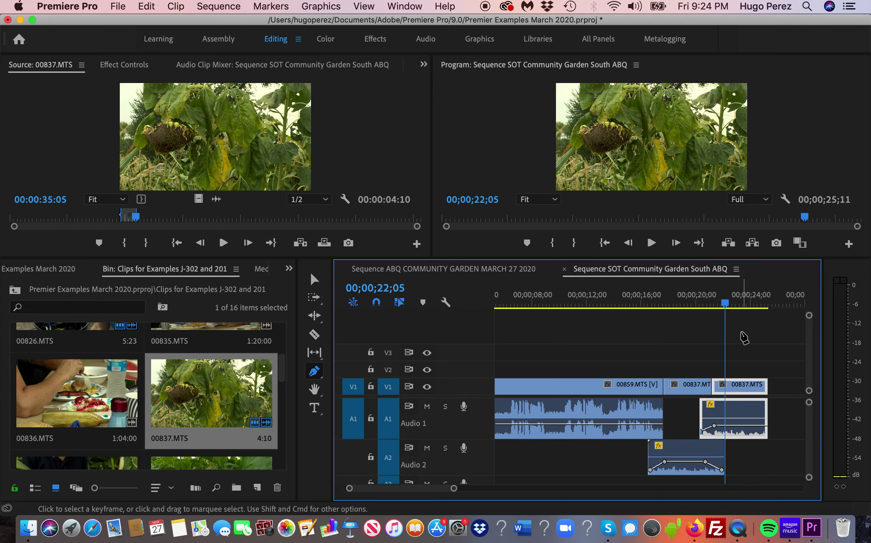
drag(727, 306, 676, 324)
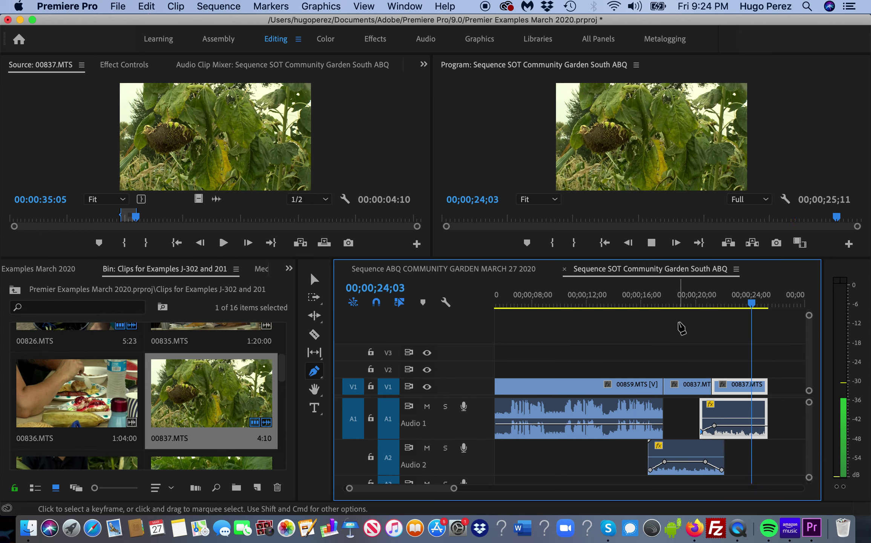
key(space)
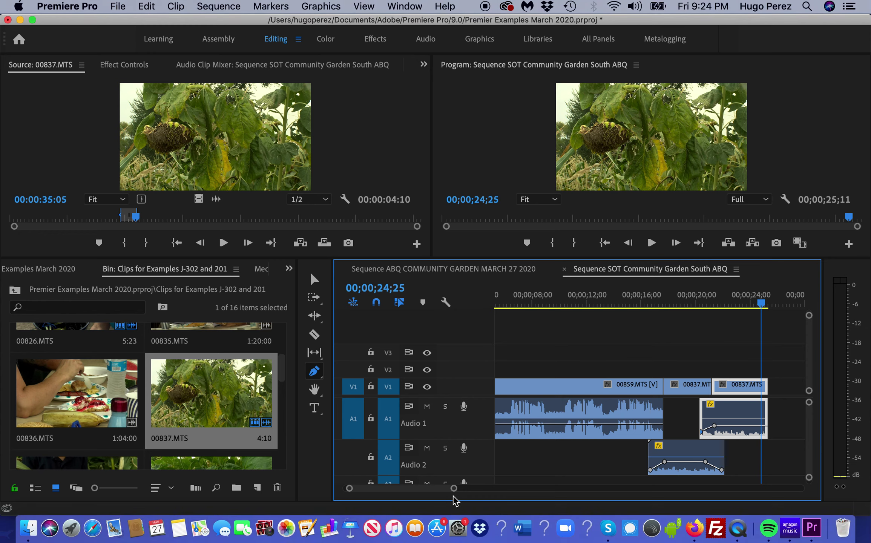
drag(430, 488, 433, 488)
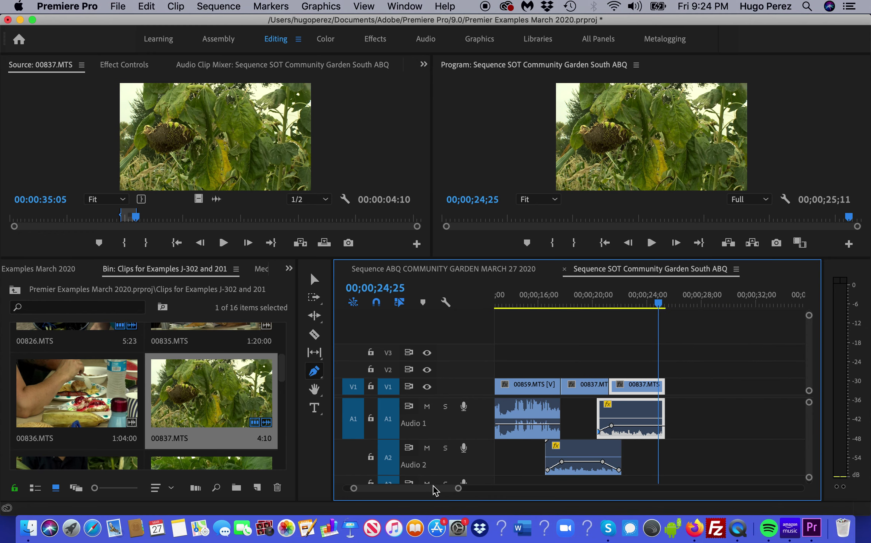
drag(135, 217, 247, 224)
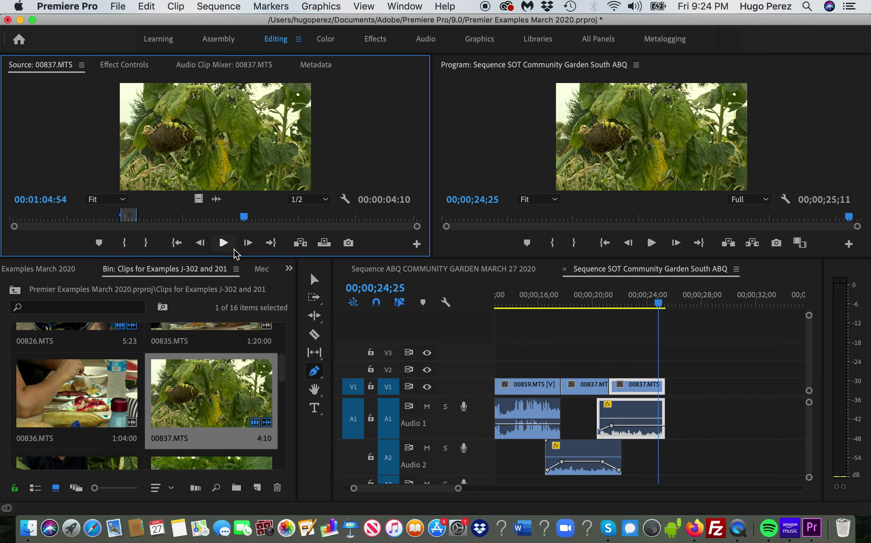
drag(244, 217, 301, 226)
scroll(285, 376, down, 3)
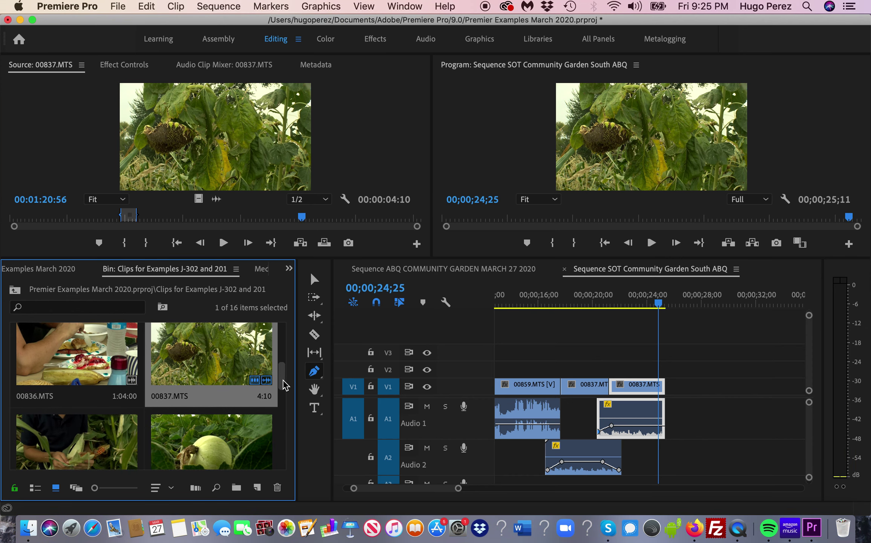
drag(301, 216, 362, 226)
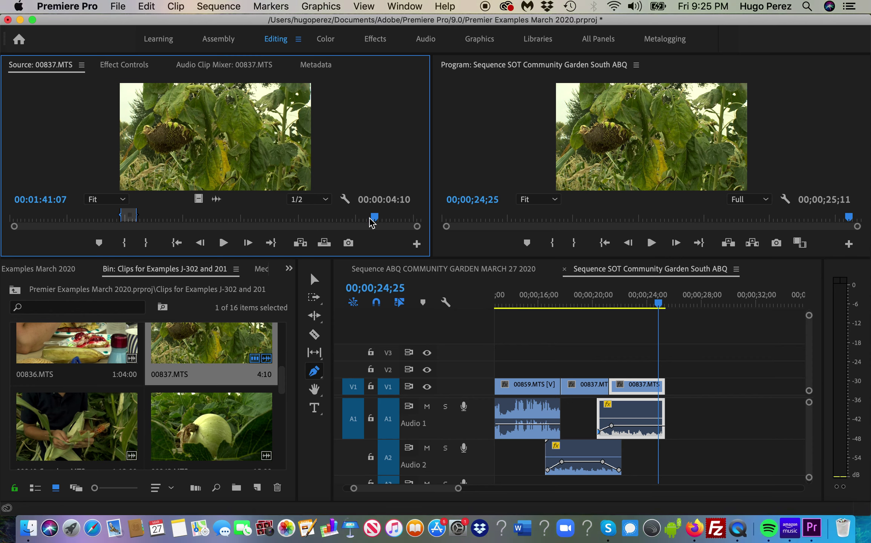
click(220, 243)
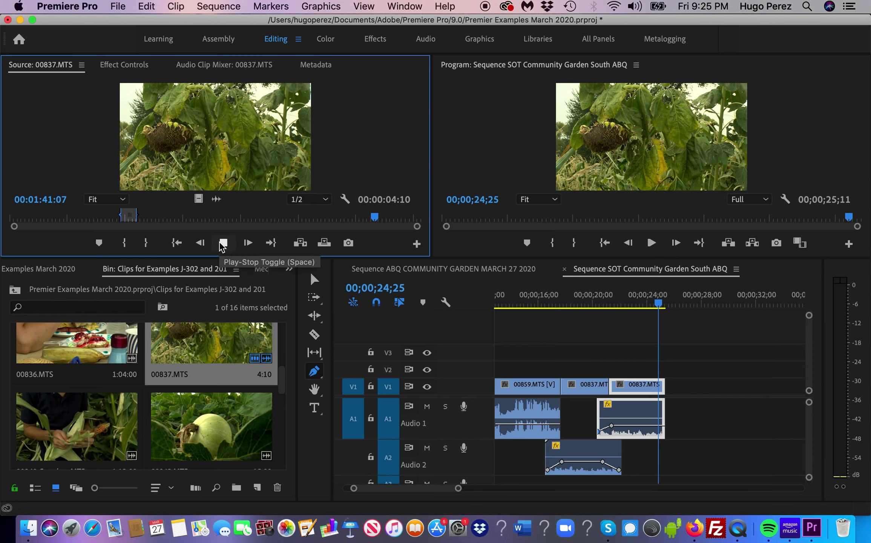
- Stop source playback and load 00846.MTS into the Source monitor
click(223, 245)
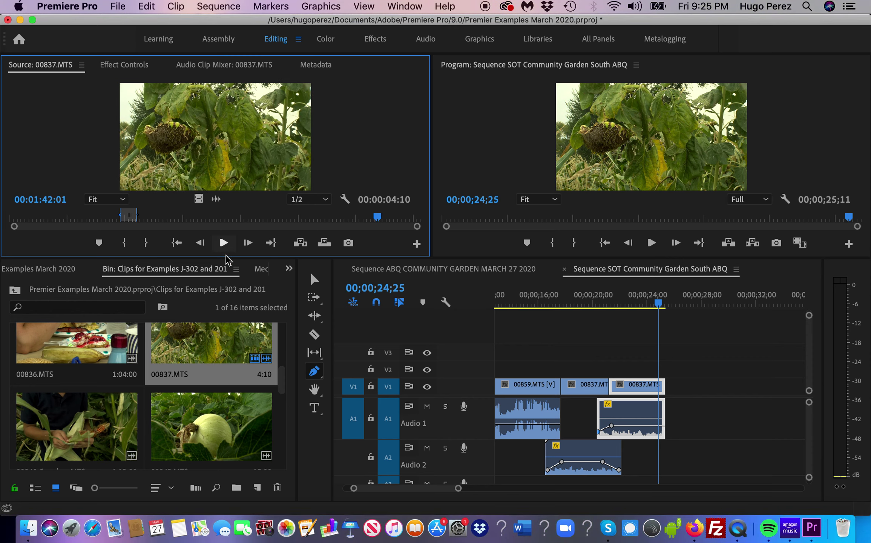
drag(282, 383, 282, 413)
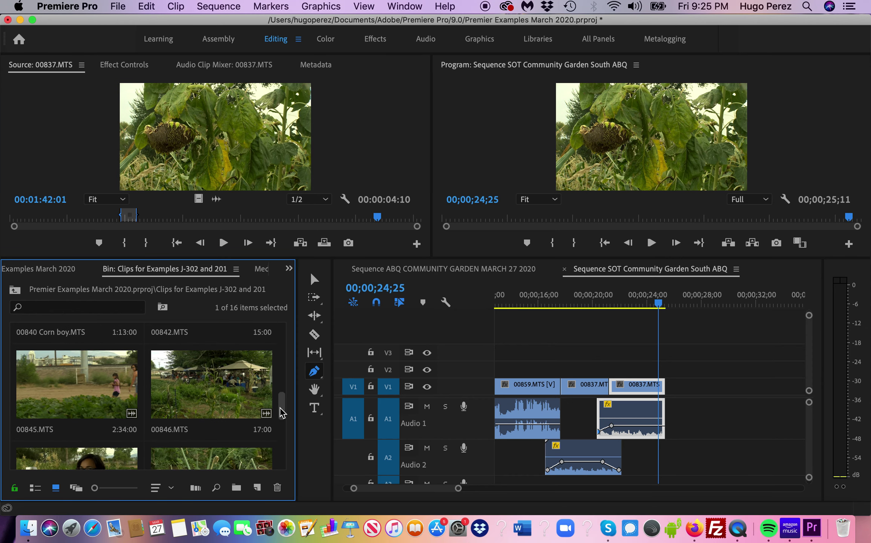
double_click(221, 393)
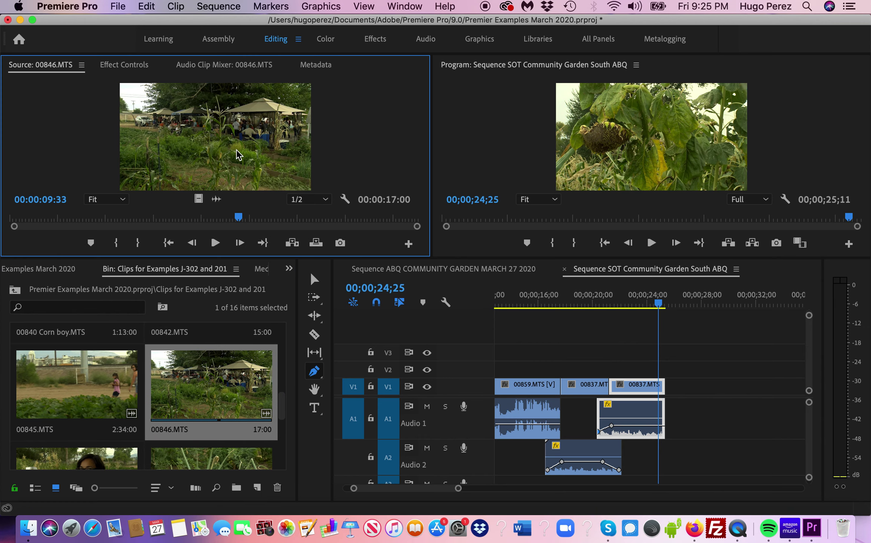
- Mark 00846.MTS from near 09:13 to 12:13 and drop it at the sequence end
drag(237, 220, 230, 222)
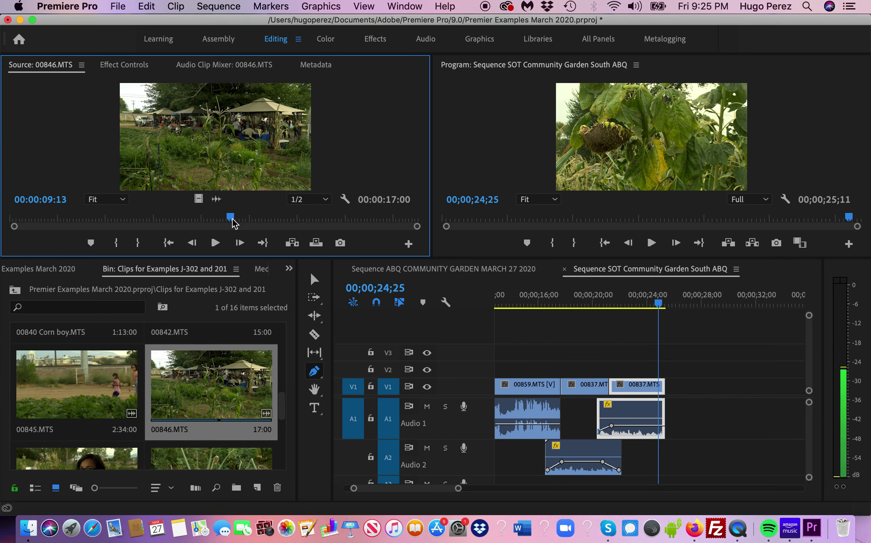
key(i)
key(space)
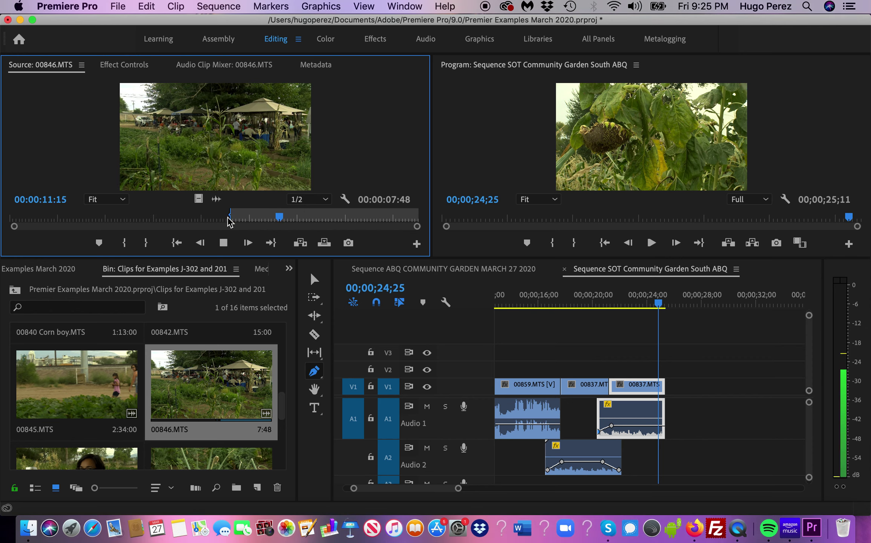
key(space)
key(o)
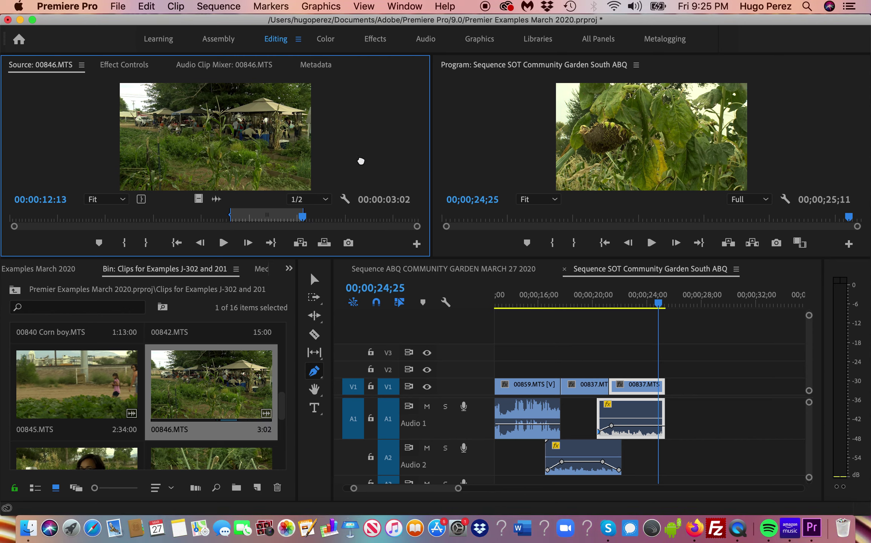
drag(606, 277, 675, 415)
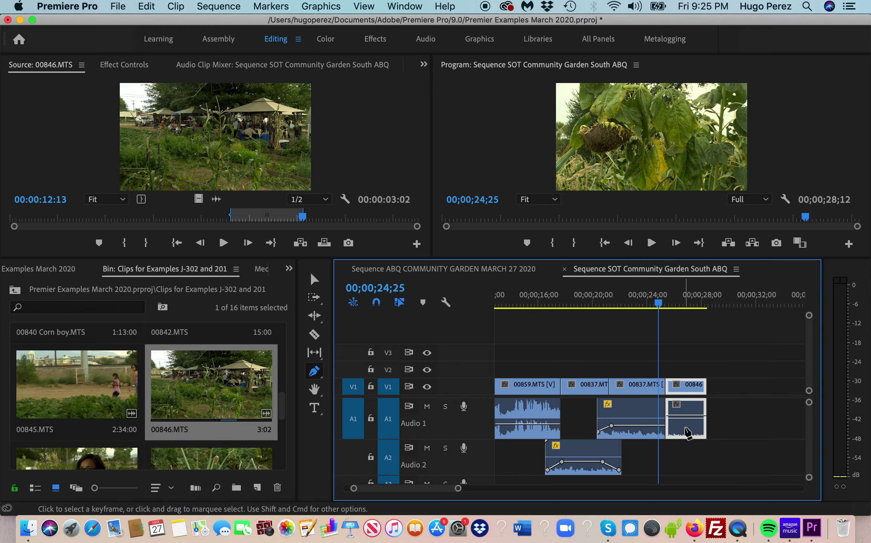
- Move the 00846 clip so its audio sits on Audio 2
key(v)
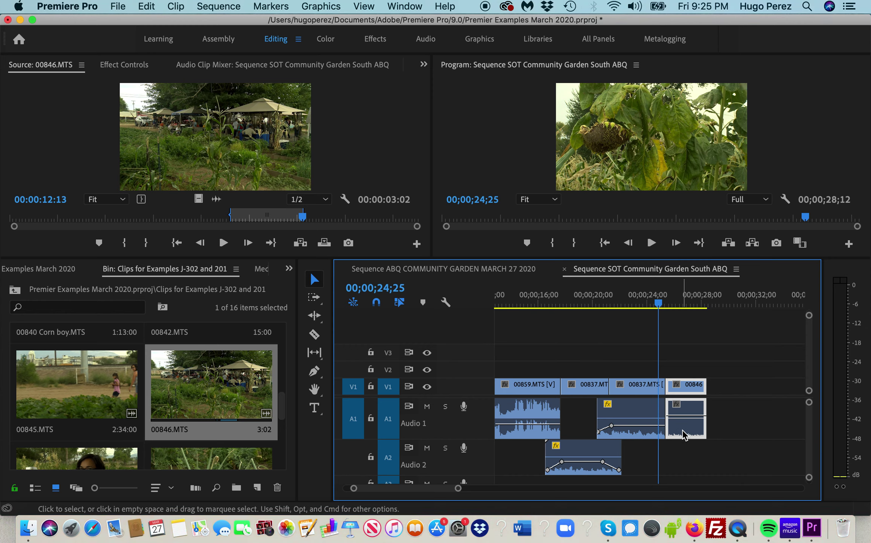
drag(686, 438, 686, 442)
drag(687, 453, 687, 453)
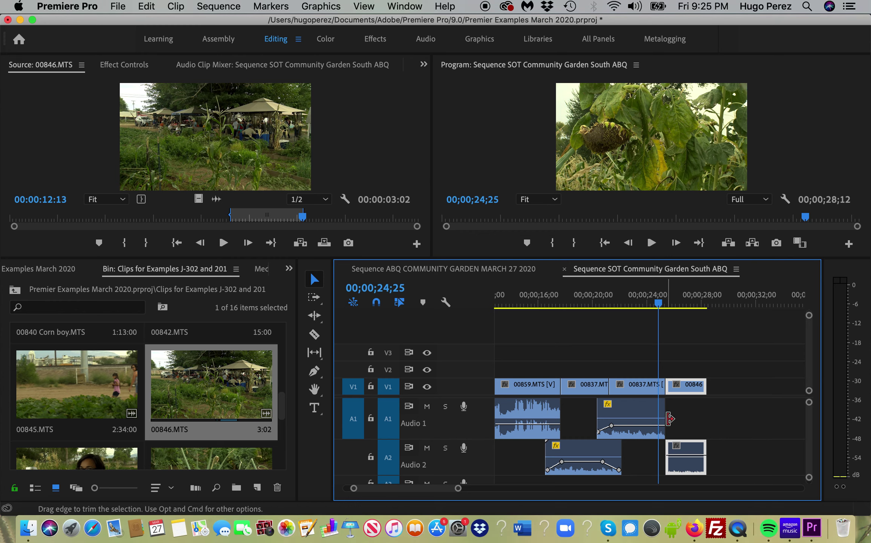
click(670, 416)
- Extend the 00837 audio on Audio 1 to overlap 00846 and add two keyframes near its end
mouse_move(669, 418)
mouse_down()
mouse_move(681, 419)
mouse_move(667, 419)
mouse_up()
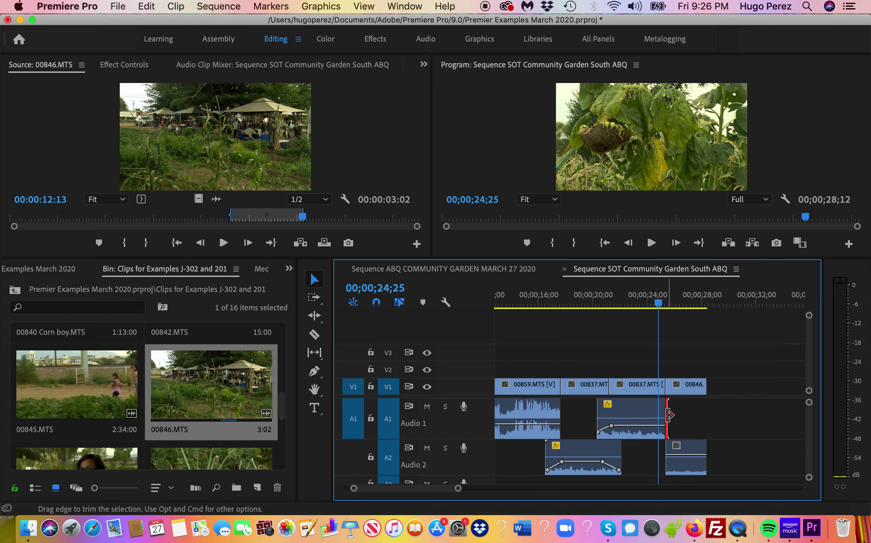
drag(670, 416, 683, 418)
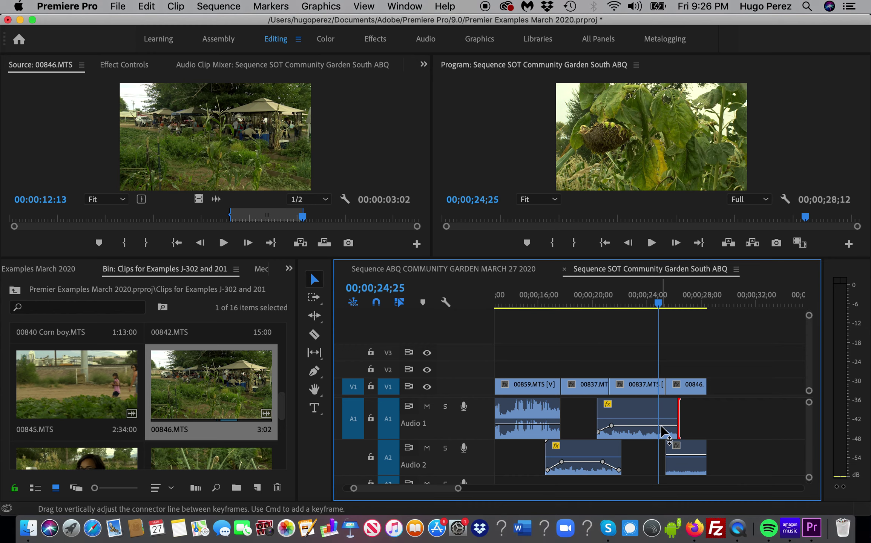
key(p)
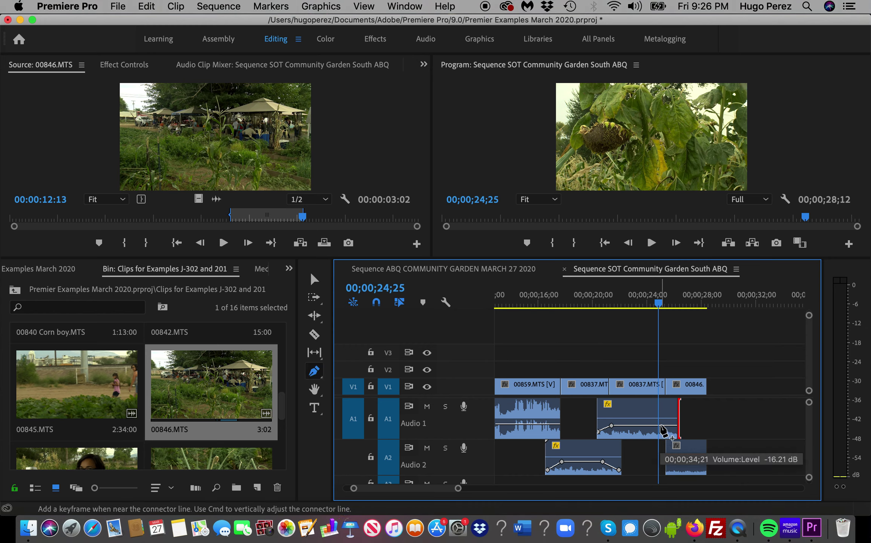
click(660, 425)
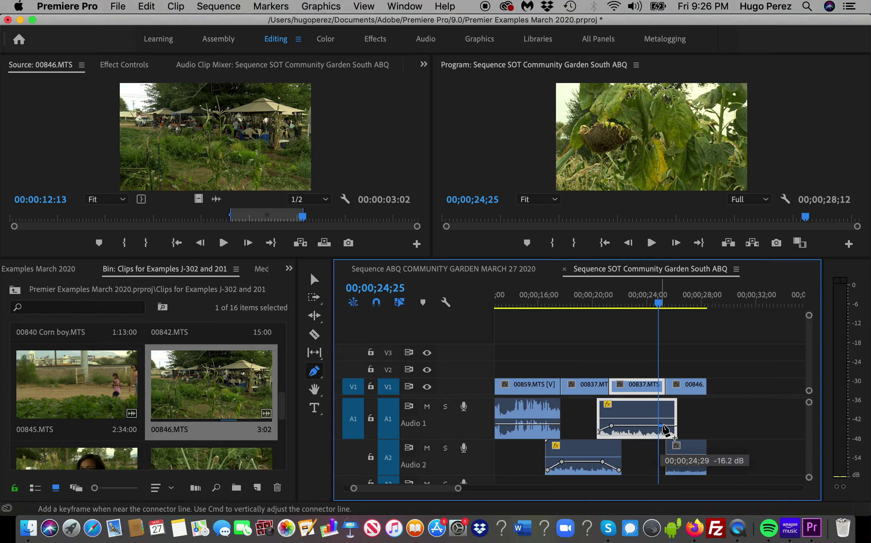
click(673, 426)
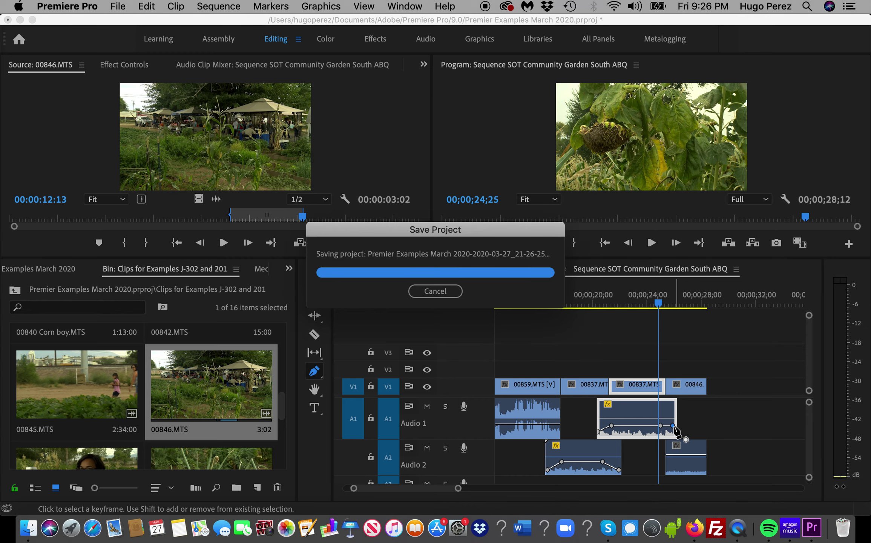
- Fade out the Audio 1 clip's end, then start the 00846 audio earlier and fade it in
drag(675, 429, 678, 432)
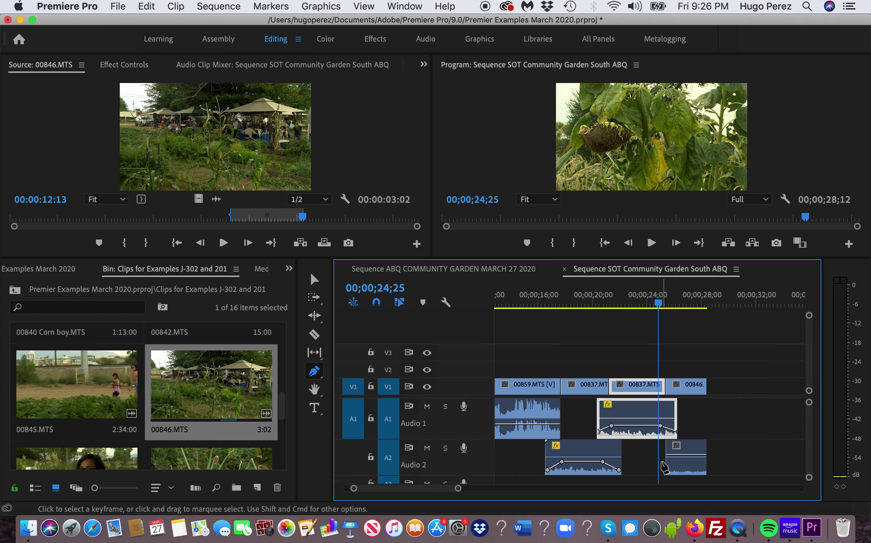
key(v)
mouse_move(663, 461)
mouse_down()
mouse_move(646, 470)
mouse_move(675, 458)
mouse_move(673, 465)
mouse_up()
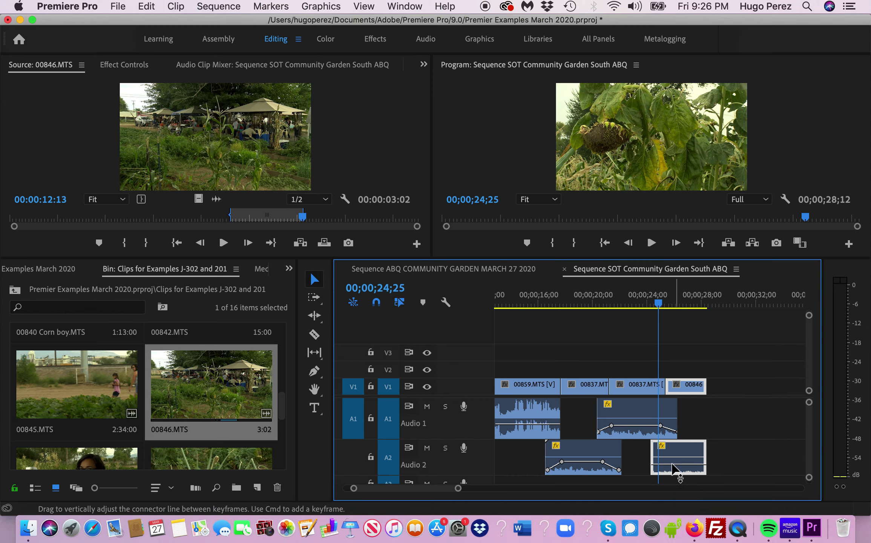
key(p)
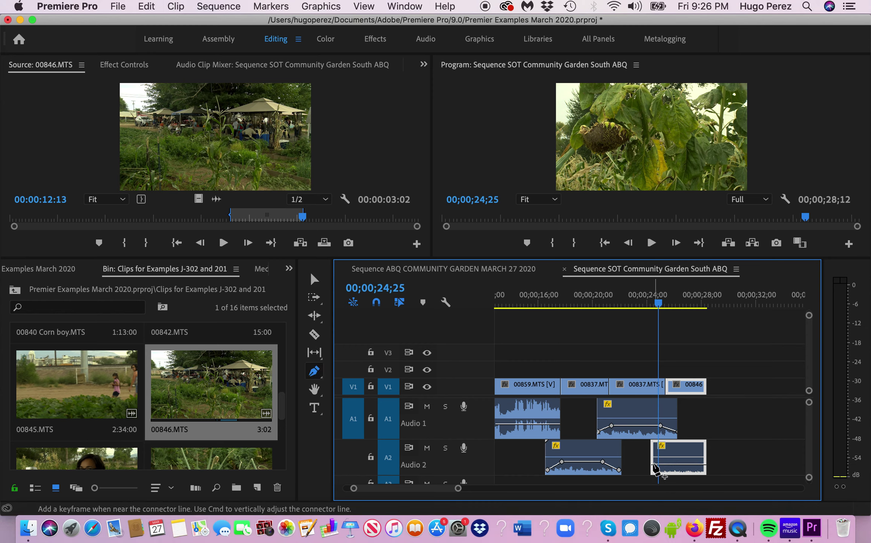
click(653, 465)
click(666, 465)
drag(653, 464, 653, 470)
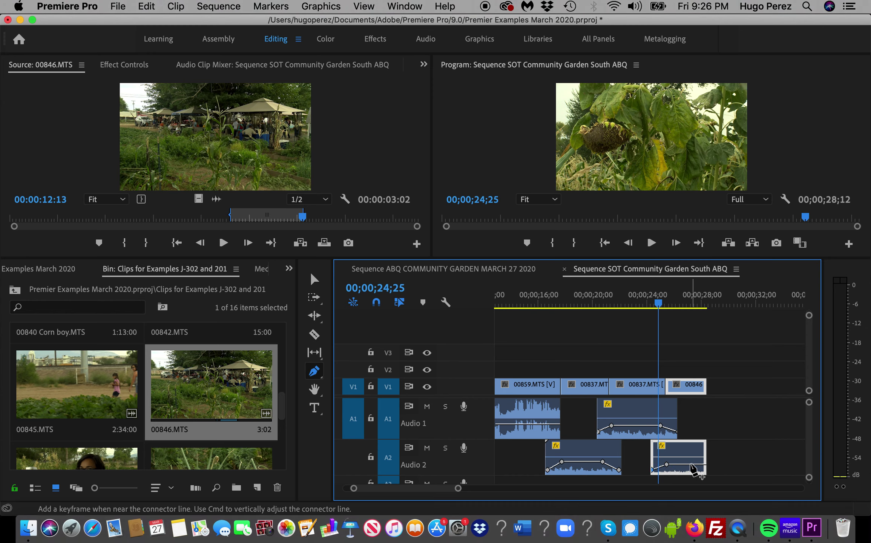
- Add an end keyframe on 00846 and drag it down to -28.9 dB
click(691, 464)
drag(704, 464, 705, 467)
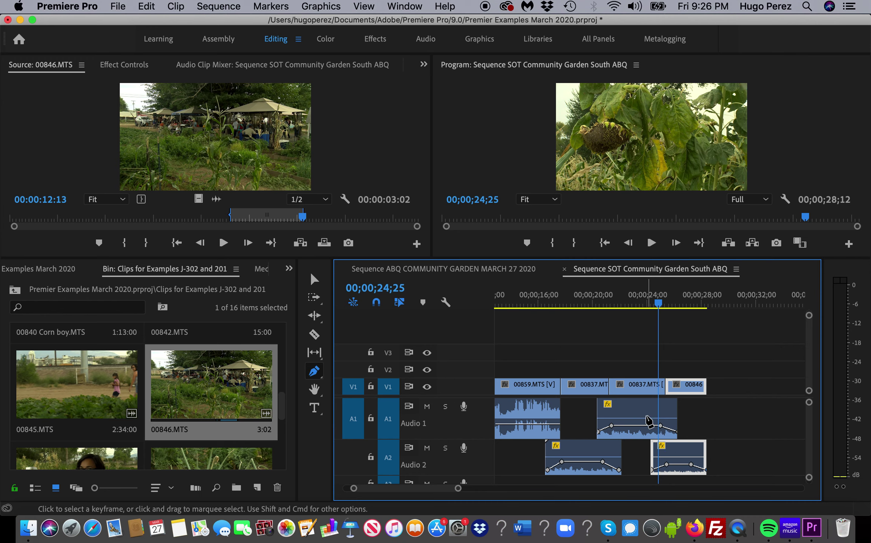
key(v)
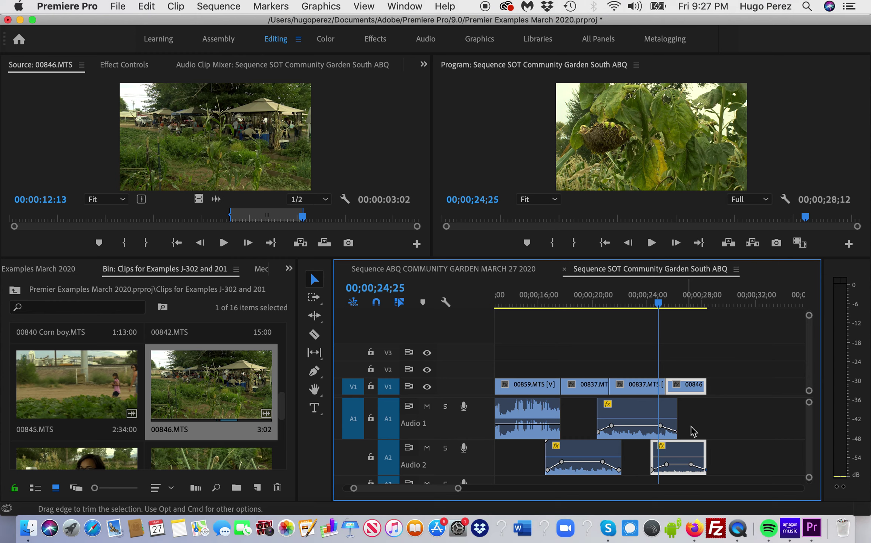
- Select the 00846 clip and the gap before it on Audio 2, dismissing the clip menu
click(656, 460)
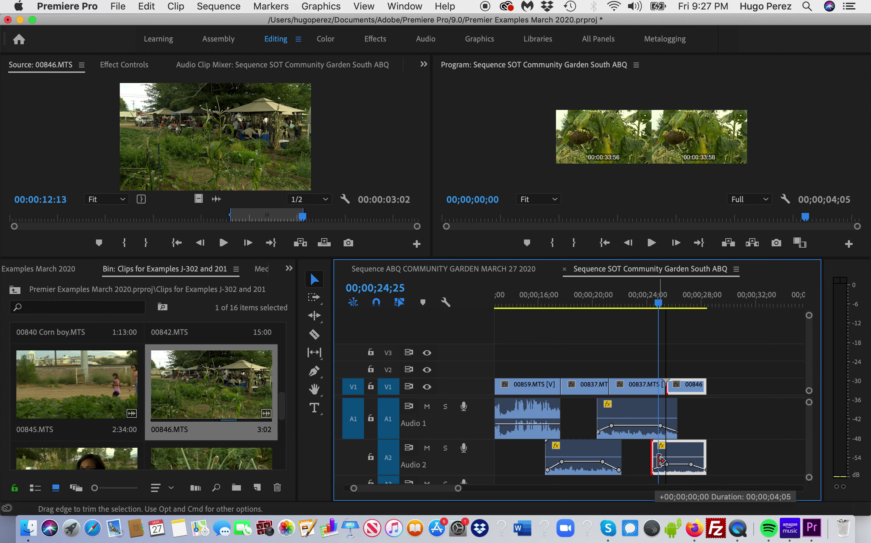
right_click(683, 458)
click(717, 427)
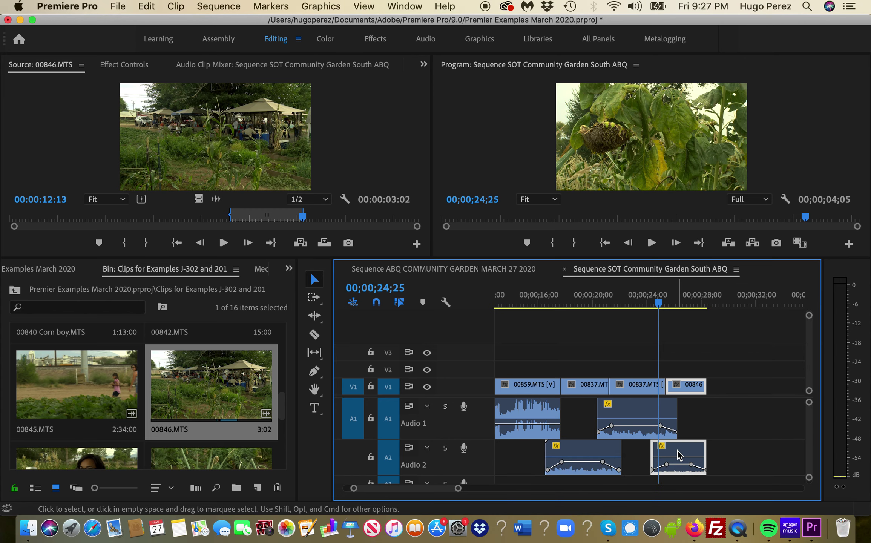
click(635, 464)
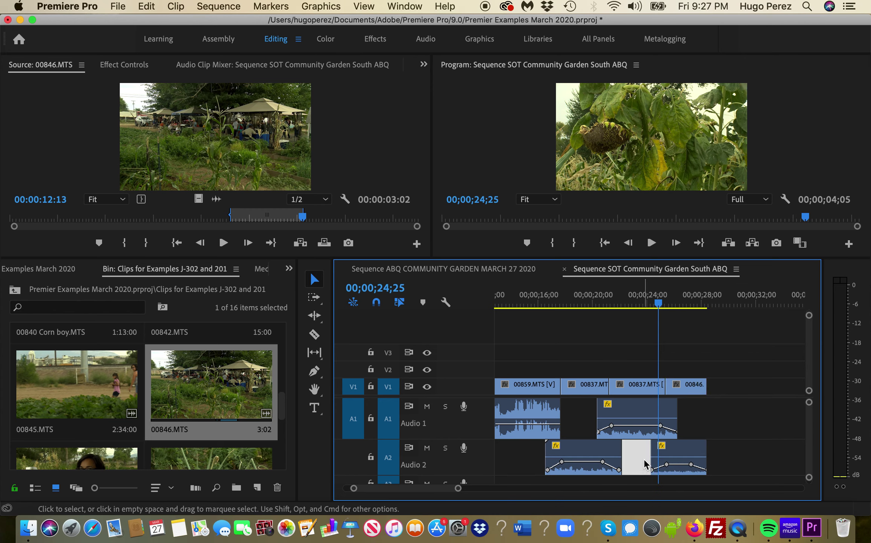
click(655, 459)
click(678, 462)
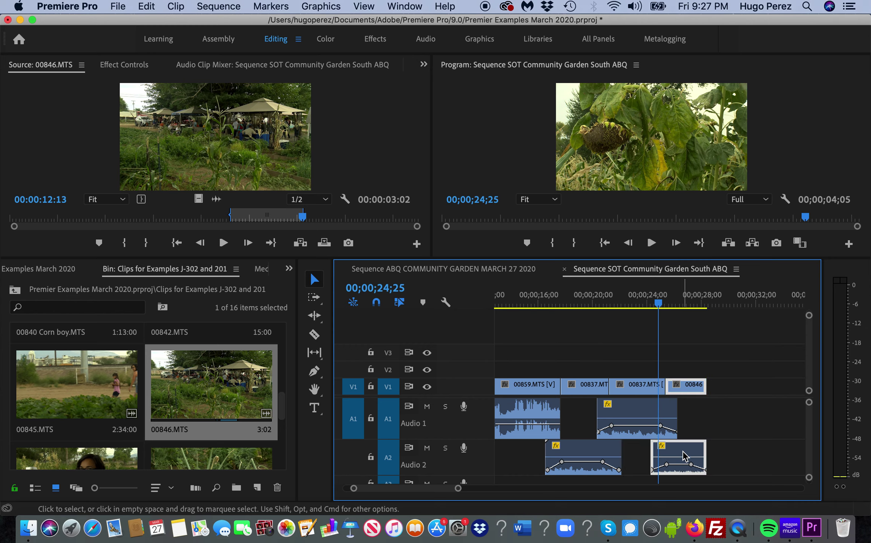
click(656, 459)
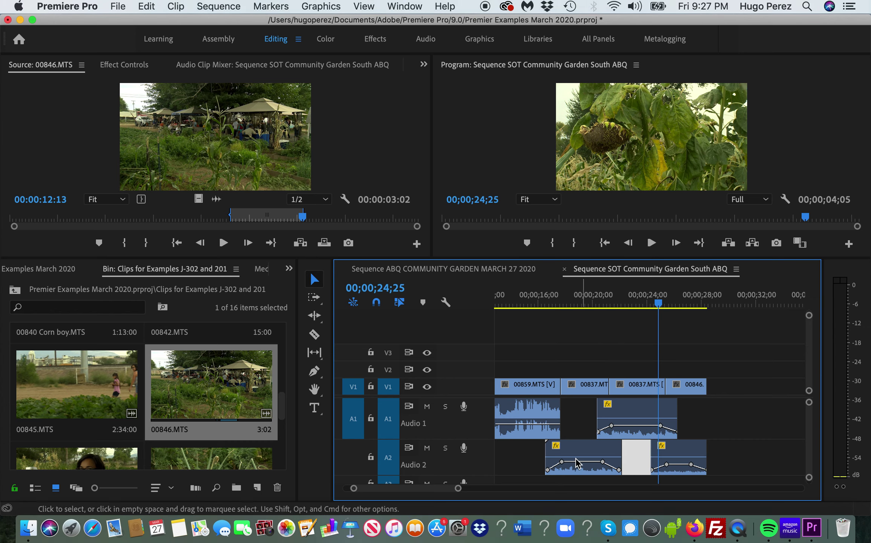
- Extend the first Audio 1 clip by 19 frames to 18;09 and add a volume keyframe
drag(562, 421, 618, 437)
key(p)
click(553, 424)
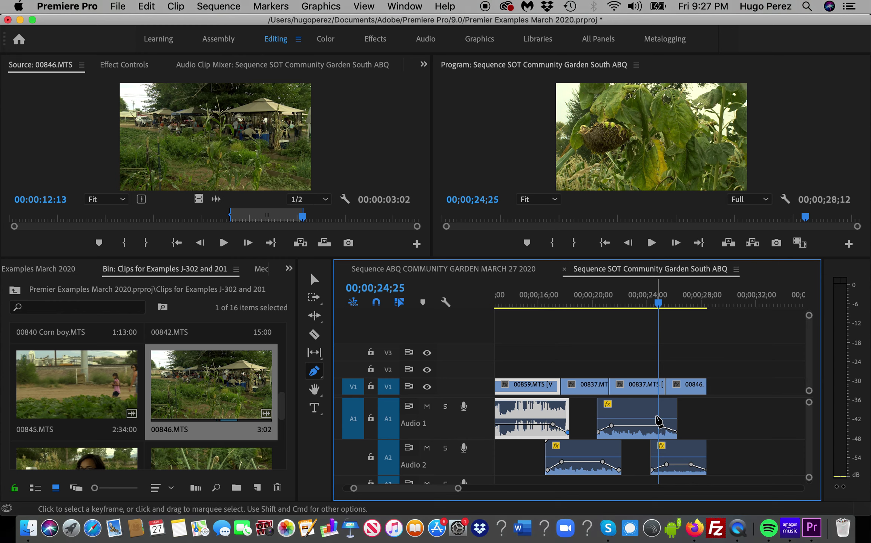
key(v)
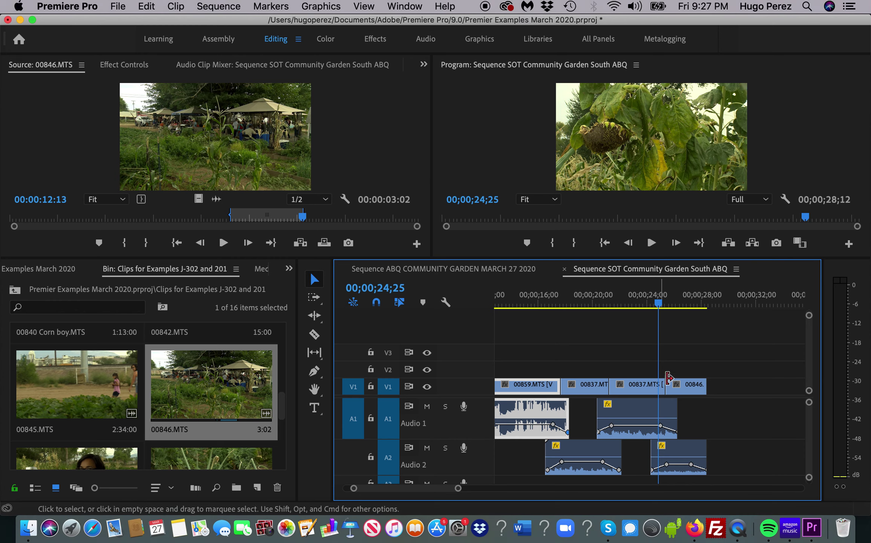
mouse_move(658, 304)
mouse_down()
mouse_move(670, 307)
mouse_move(657, 308)
mouse_up()
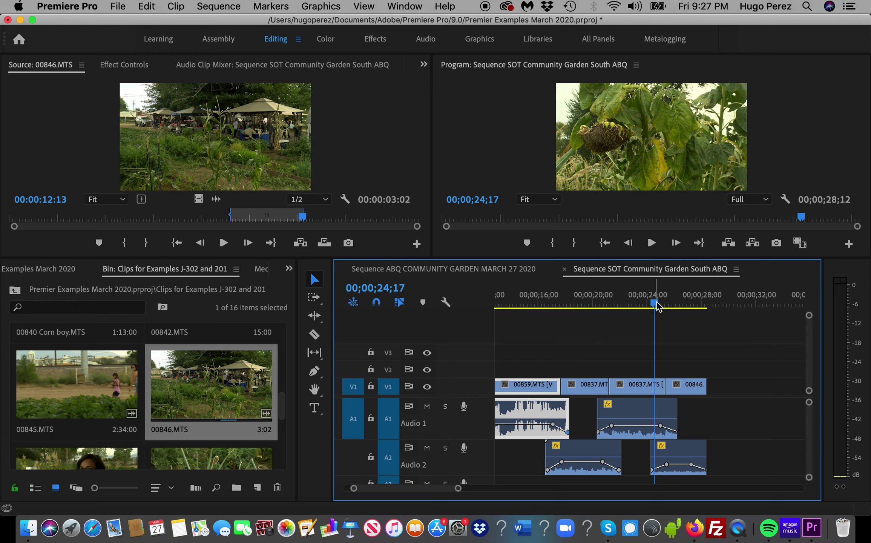
key(space)
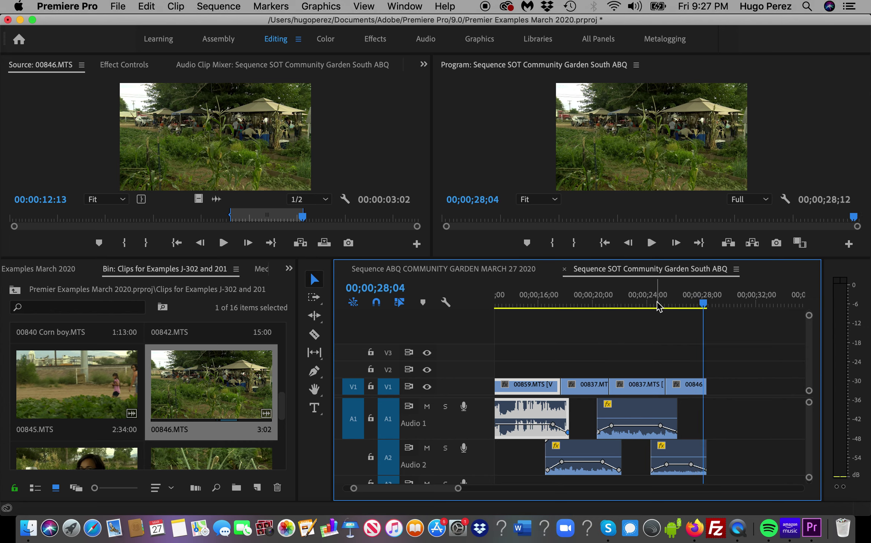
drag(431, 489, 422, 490)
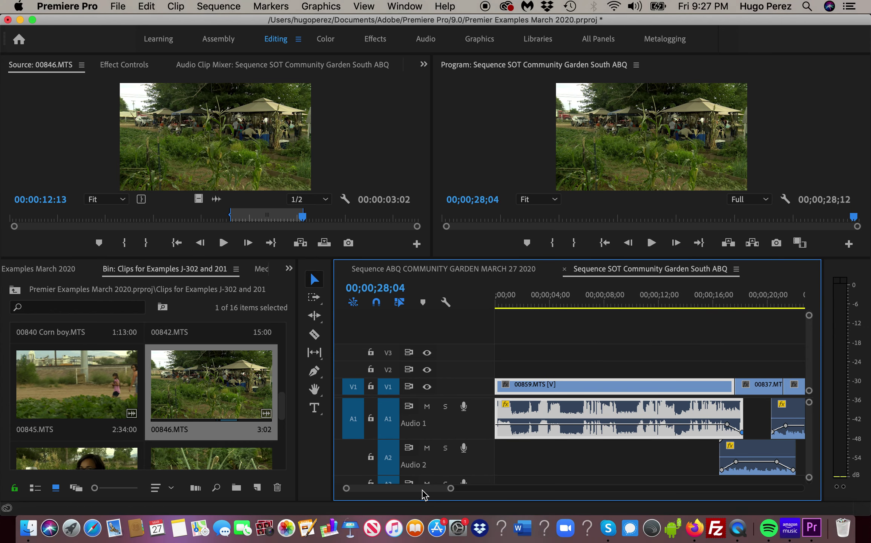
click(702, 300)
key(space)
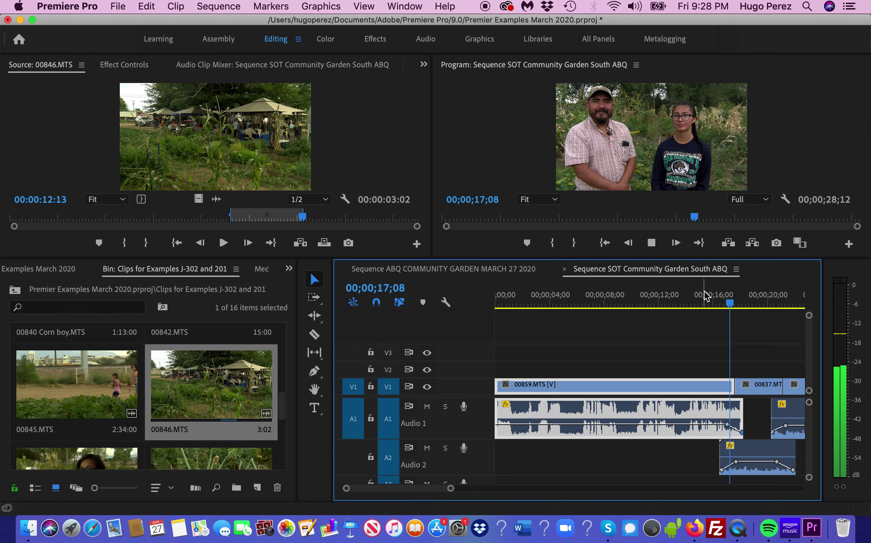
key(space)
drag(737, 302, 492, 321)
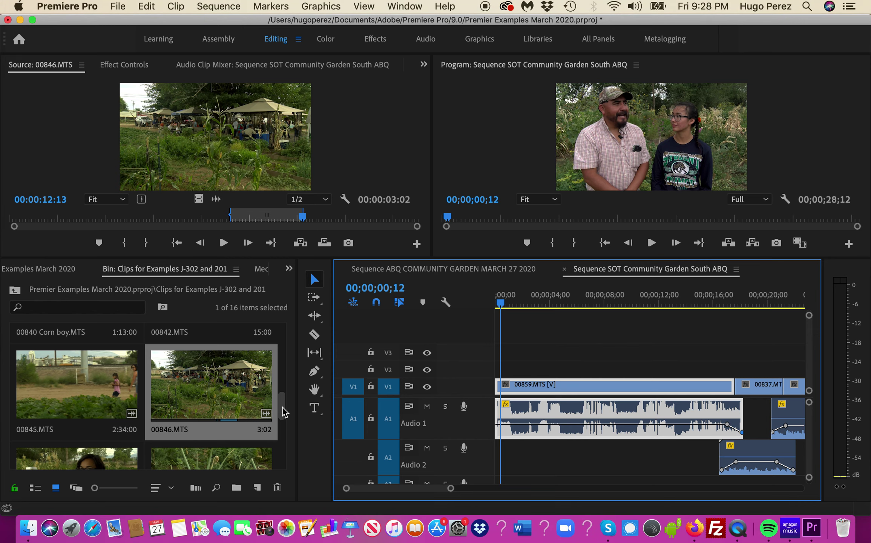
scroll(282, 436, down, 10)
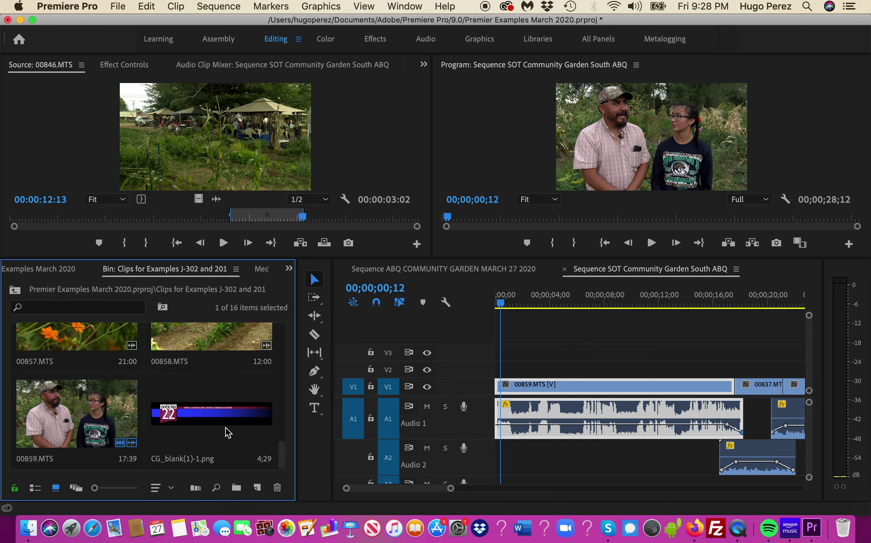
- Load CG_blank(1)-1.png and place it on V2 at the sequence start
double_click(201, 417)
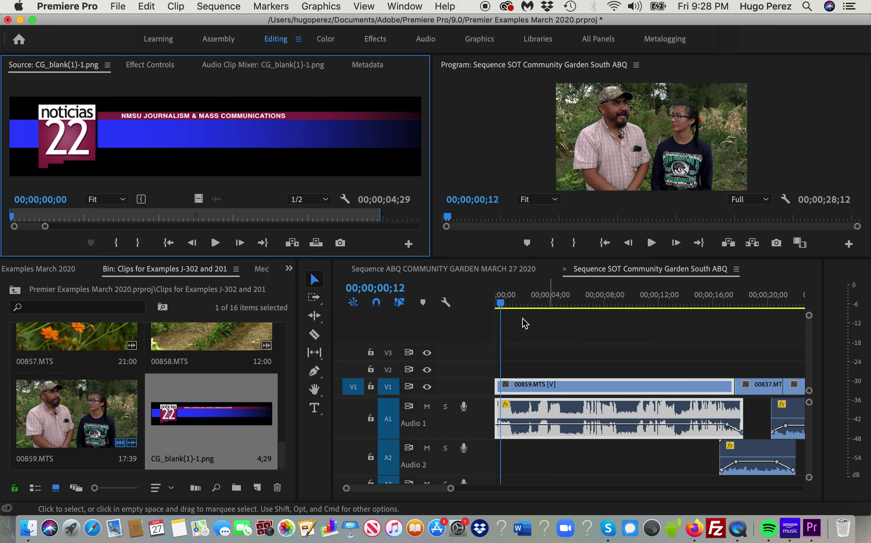
drag(503, 306, 497, 306)
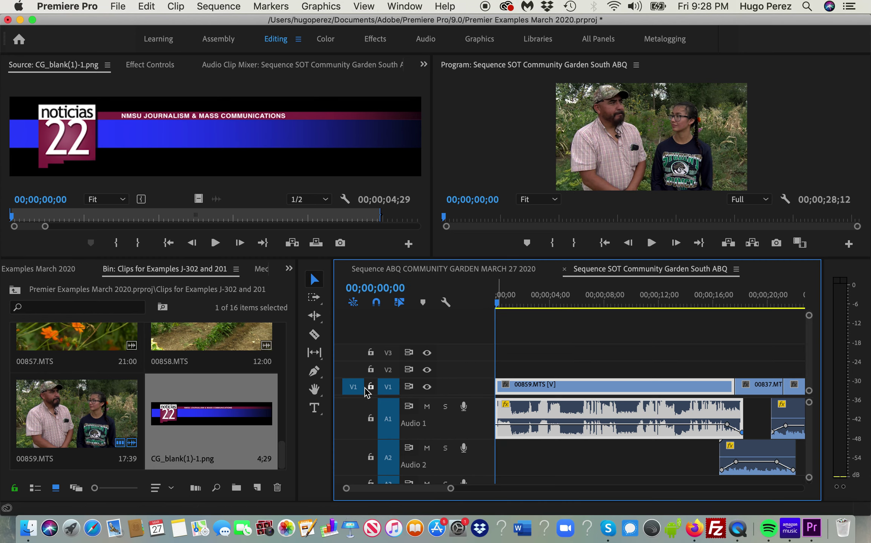
click(159, 124)
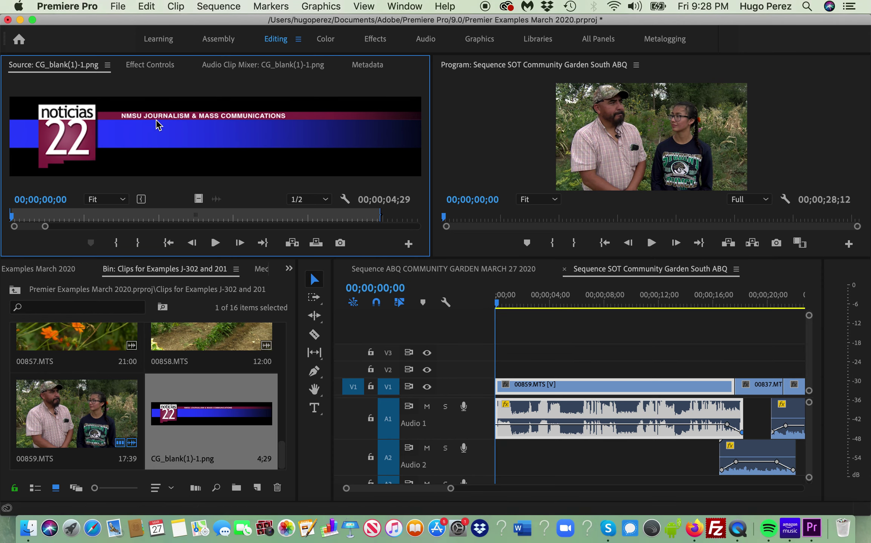
drag(402, 274, 511, 373)
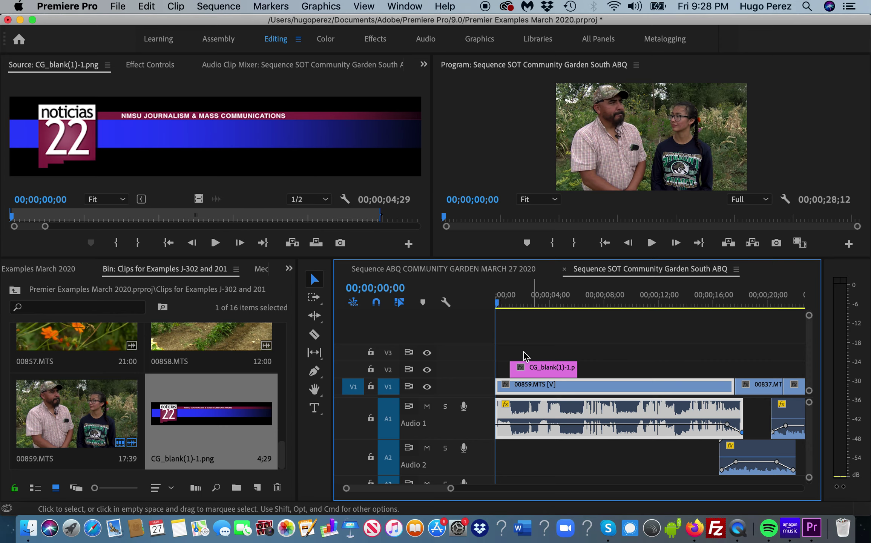
- Play the opening to check the overlay, returning the playhead to about 21 frames
key(space)
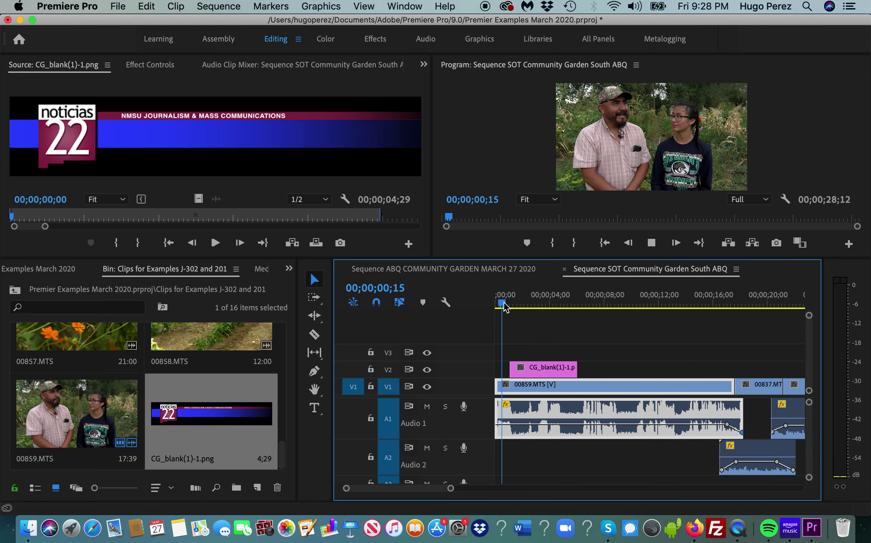
key(space)
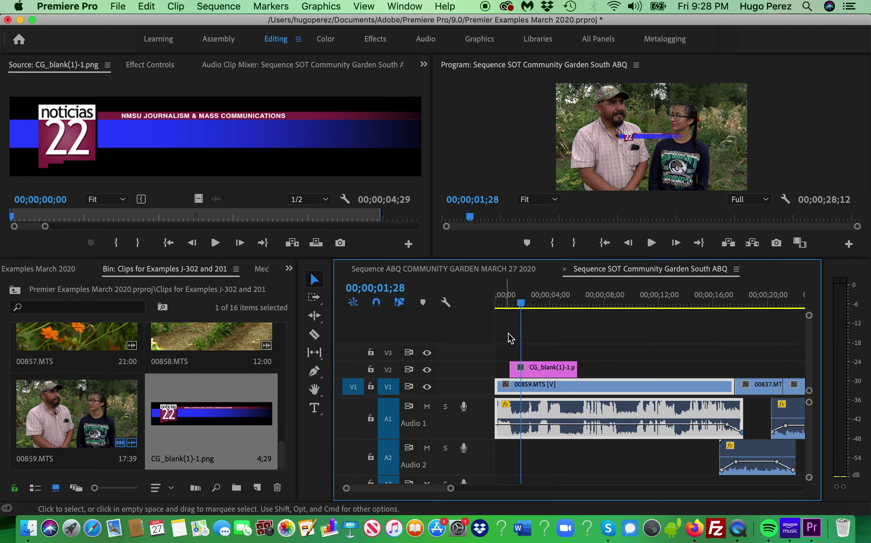
drag(521, 302, 511, 309)
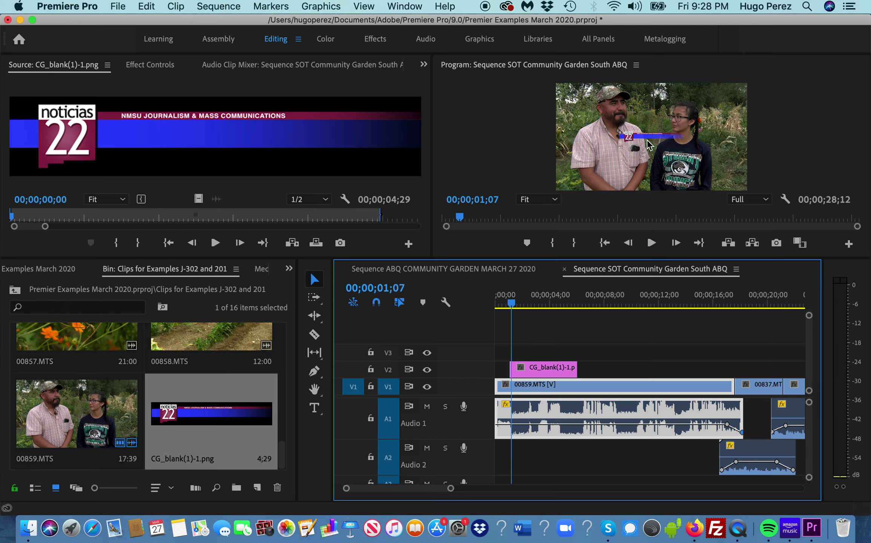
- Enlarge the preview monitors and make the V2 track taller to show thumbnails
drag(619, 260, 614, 306)
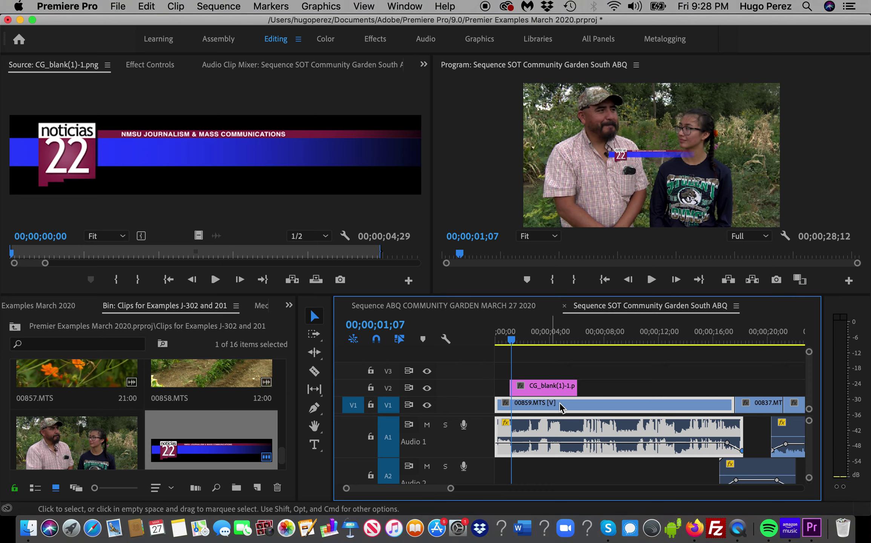
double_click(547, 389)
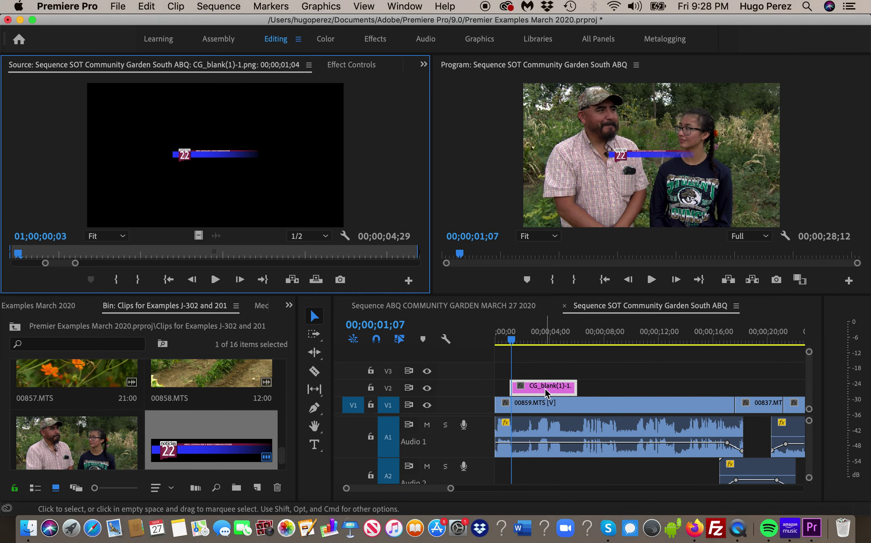
click(660, 143)
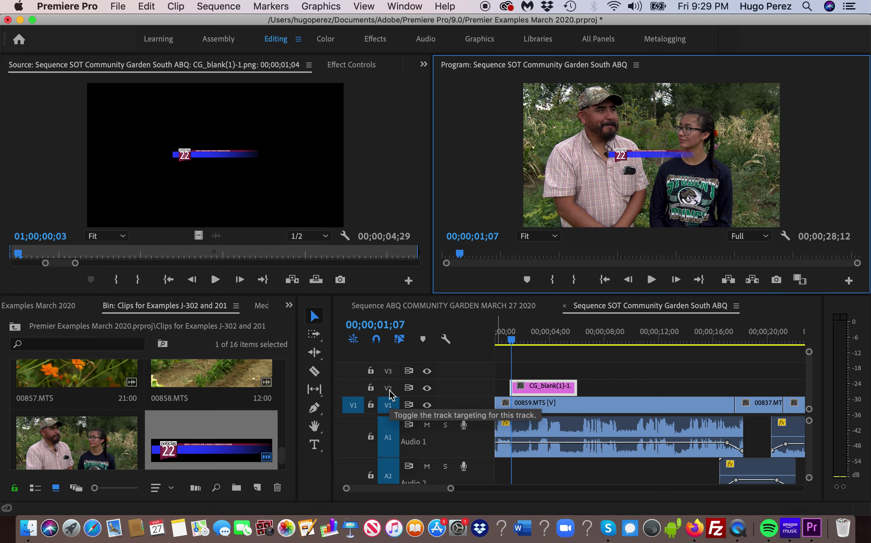
drag(390, 379, 389, 374)
drag(389, 365, 390, 352)
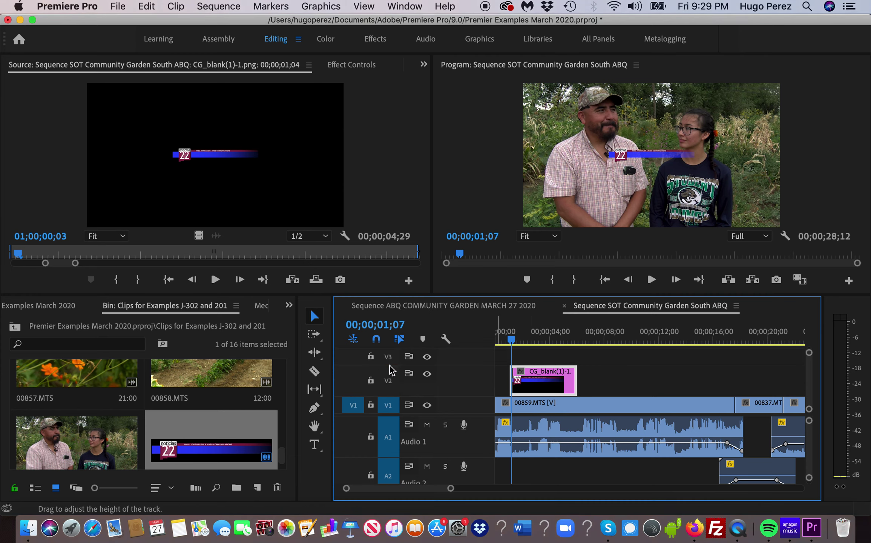
- Enlarge the lower-third in the Program monitor and reposition it across the lower frame
click(658, 165)
click(657, 161)
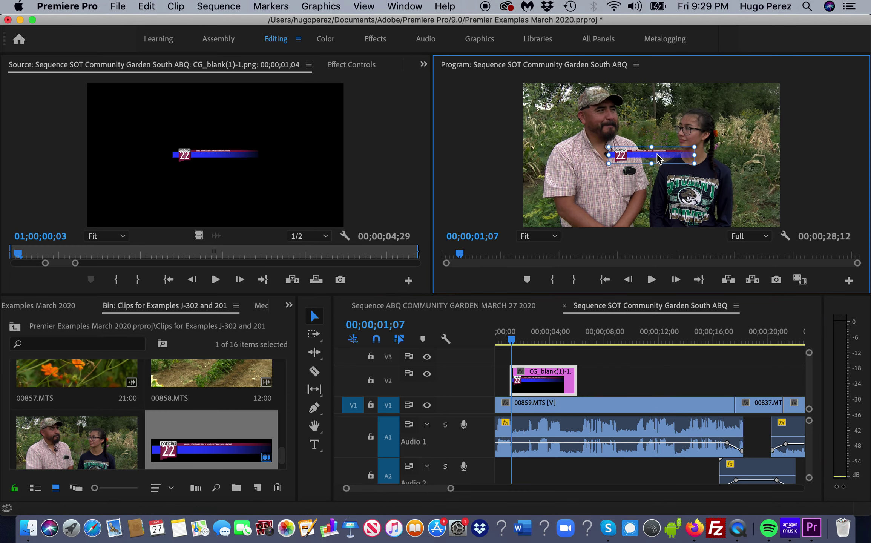
click(645, 382)
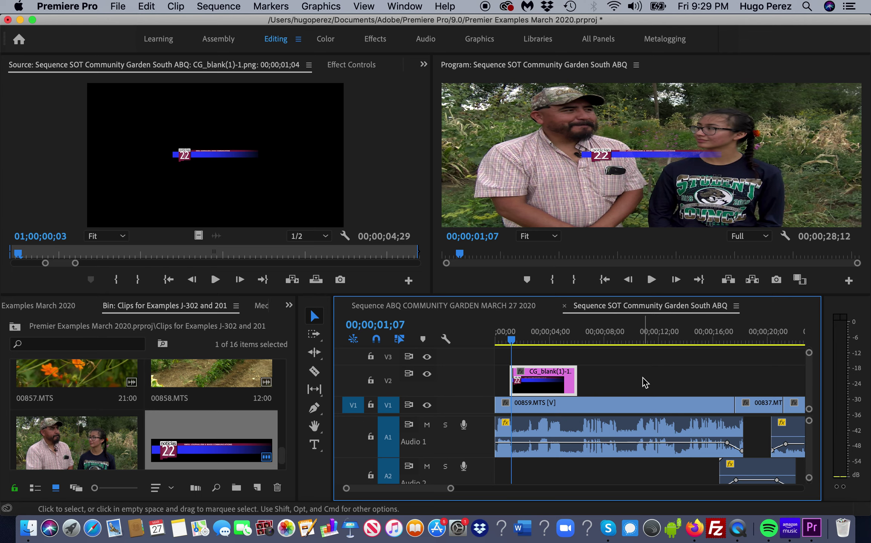
click(648, 156)
drag(648, 155, 643, 153)
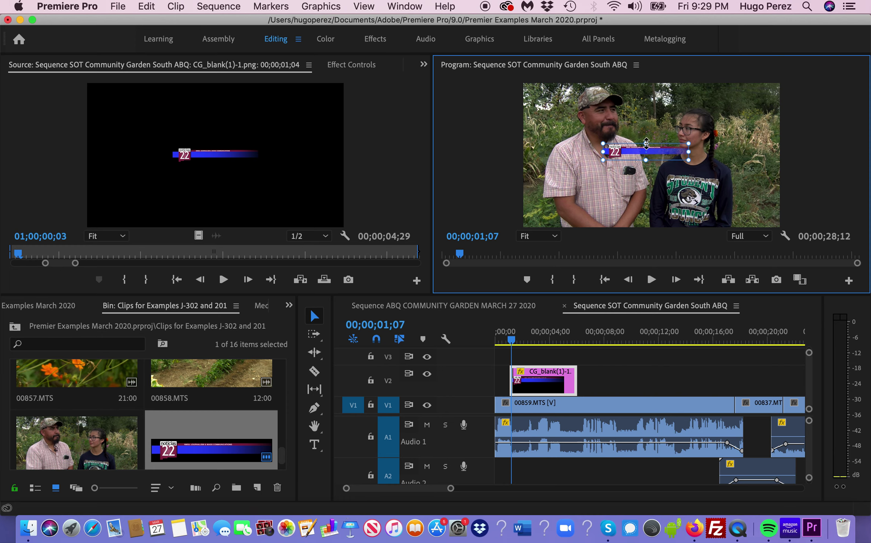
drag(646, 143, 646, 123)
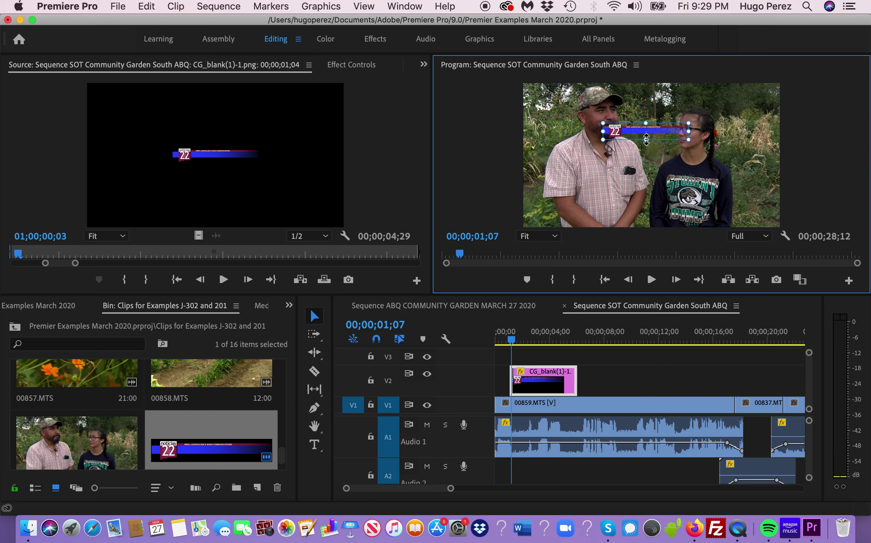
key(super+z)
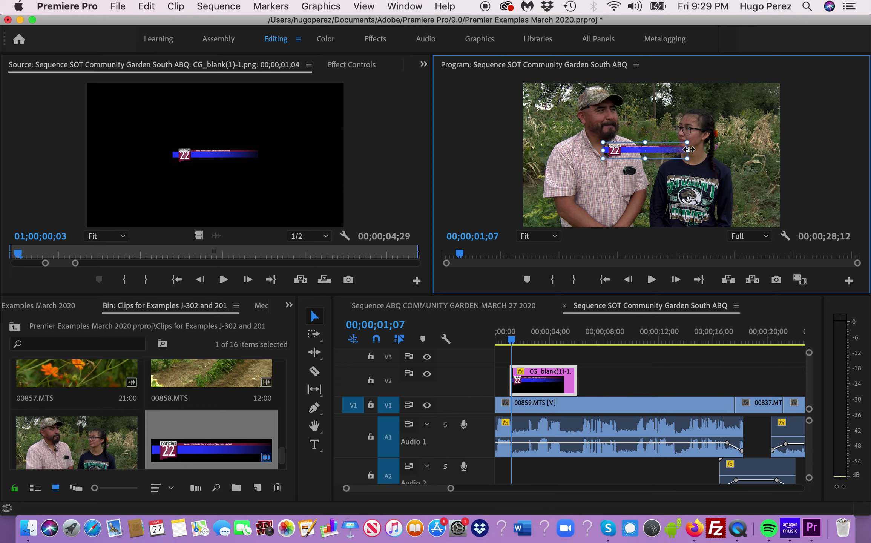
drag(688, 149, 754, 151)
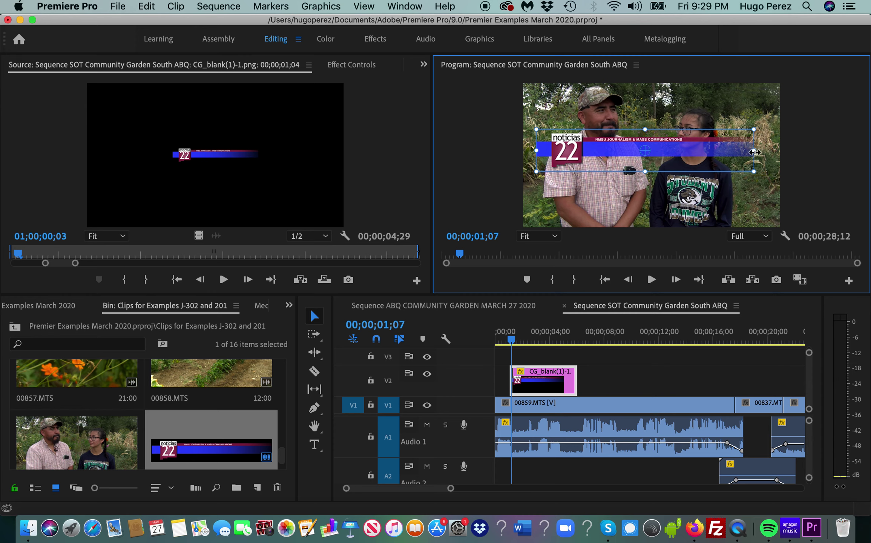
drag(536, 151, 518, 156)
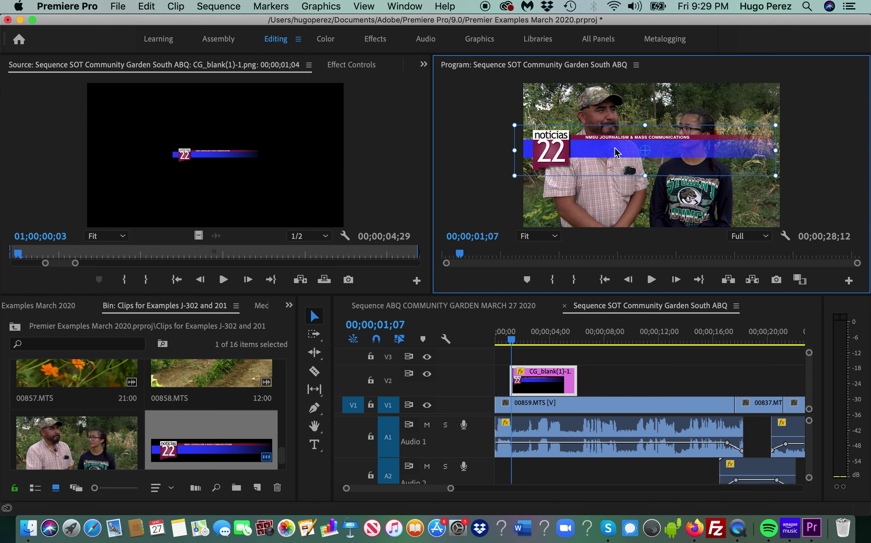
drag(633, 167, 637, 214)
drag(649, 182, 649, 158)
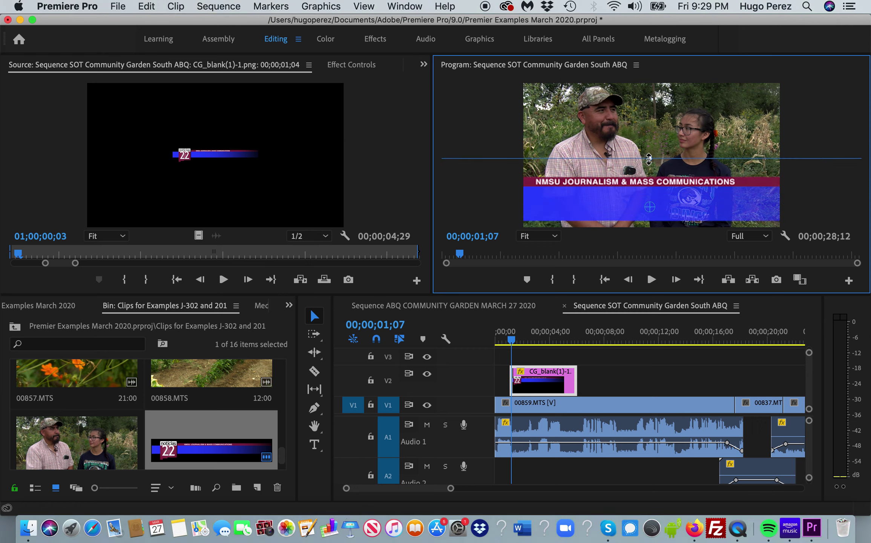
drag(664, 201, 700, 187)
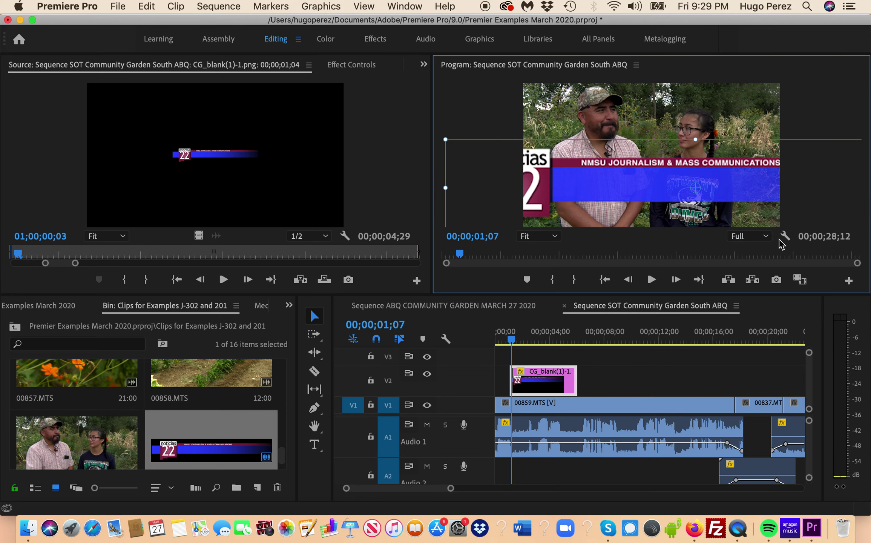
- Set playback resolution to 1/2, nudge the lower-third right and up, and widen the Program monitor
click(767, 237)
click(749, 264)
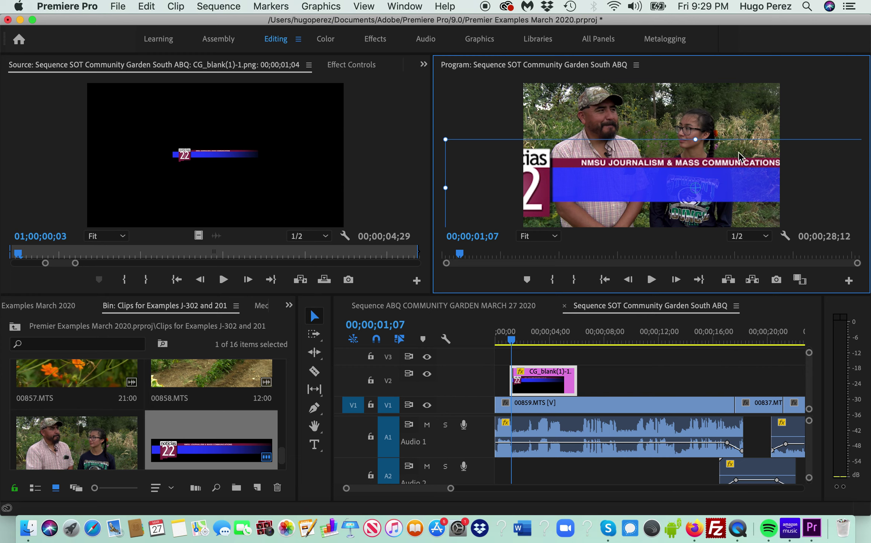
mouse_move(692, 181)
mouse_down()
mouse_move(733, 163)
mouse_move(702, 147)
mouse_move(641, 155)
mouse_move(638, 186)
mouse_move(697, 187)
mouse_up()
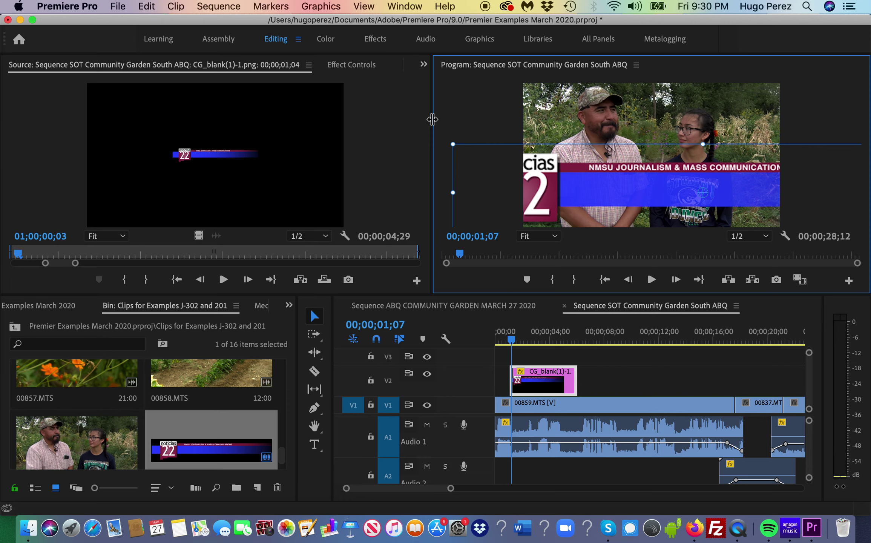
drag(432, 128, 365, 136)
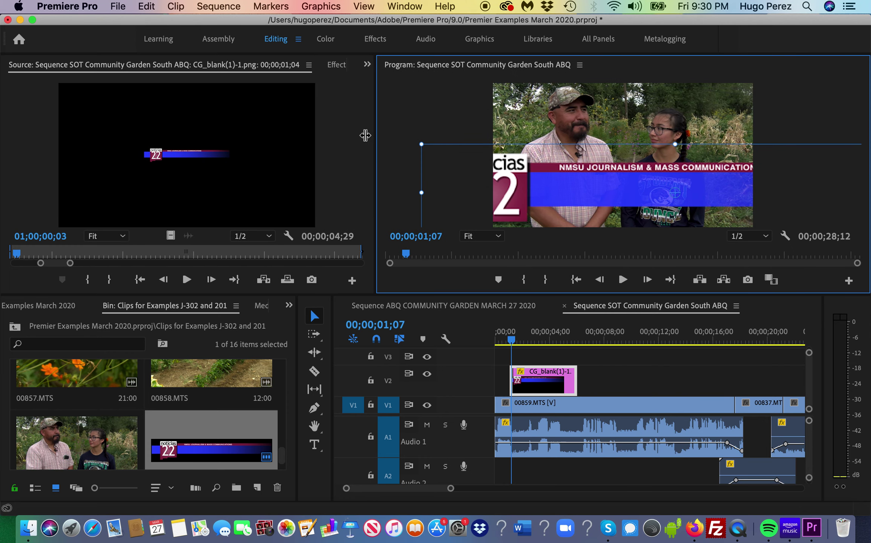
- Enlarge the Program monitor and scale the lower-third down so the noticias 22 logo and NMSU text fit
drag(365, 135, 210, 163)
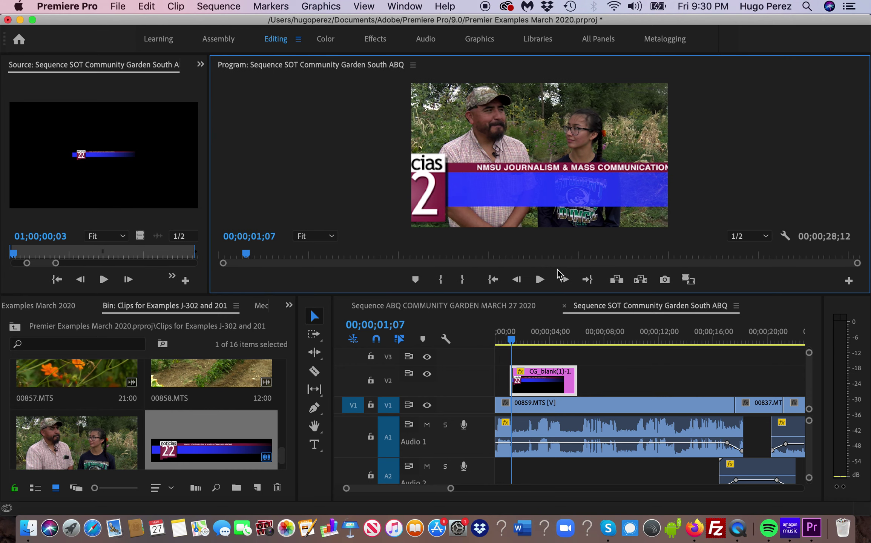
click(358, 196)
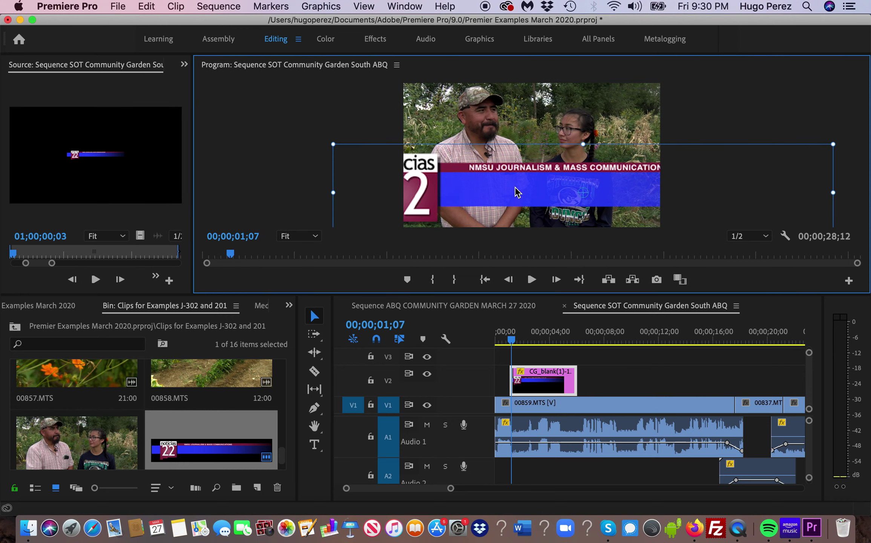
drag(832, 193, 764, 193)
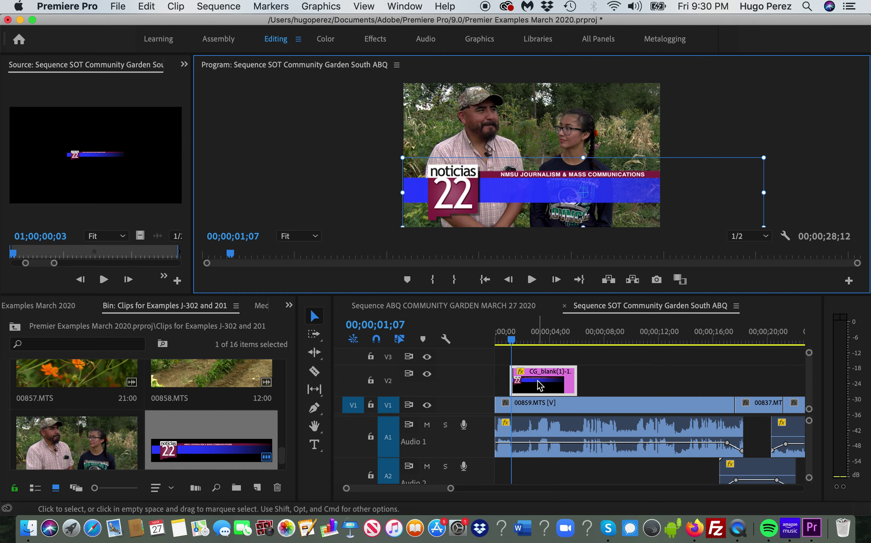
- Create a new 1920×1080 legacy title named after the interviewee
click(117, 8)
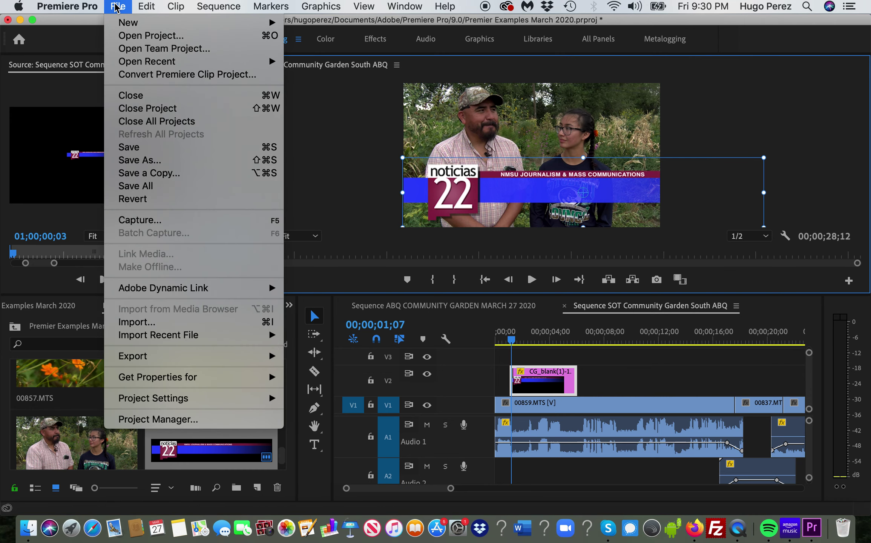
click(493, 363)
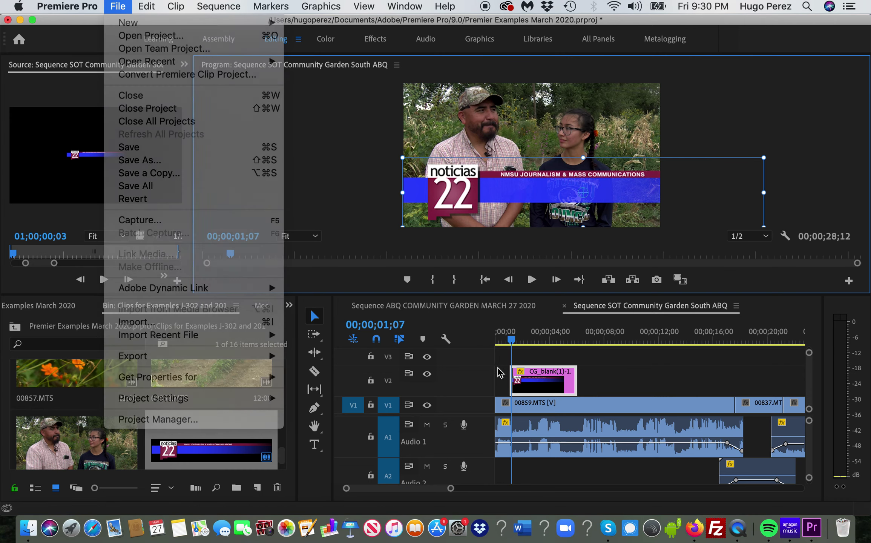
click(118, 8)
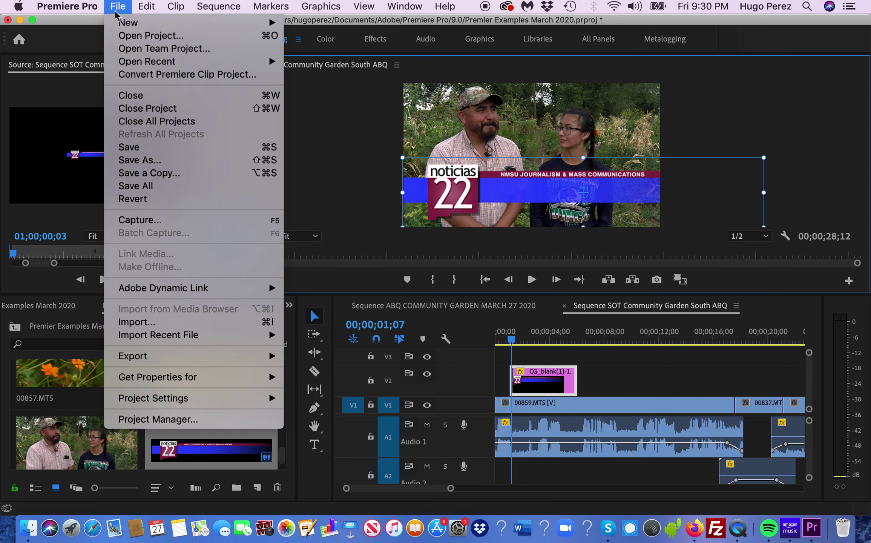
mouse_move(119, 26)
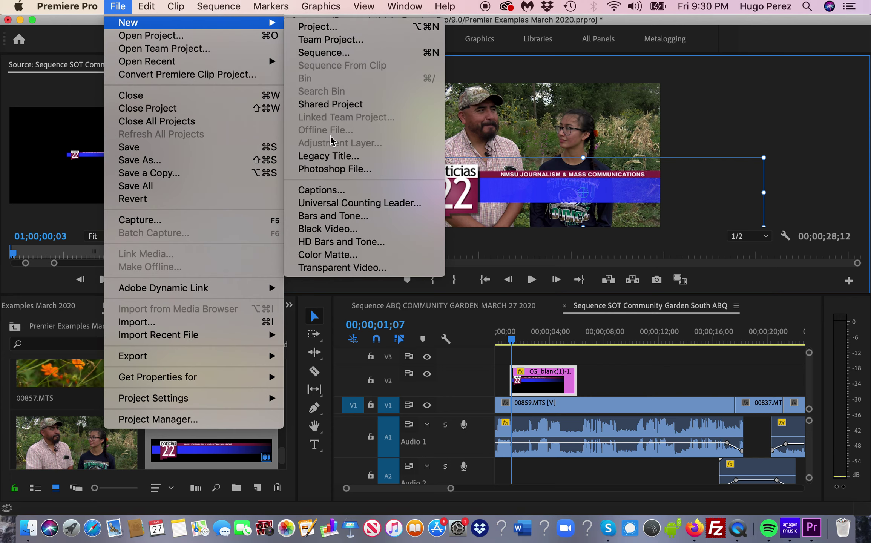
click(329, 159)
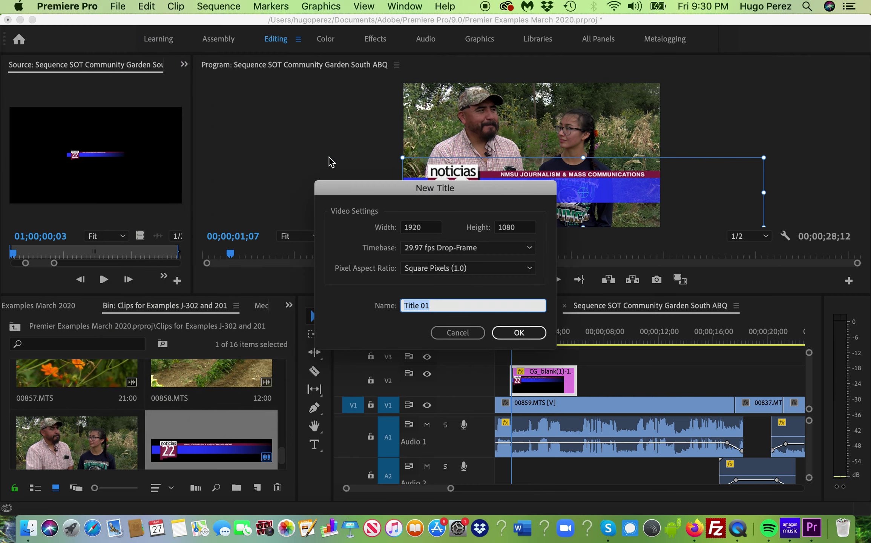
click(436, 305)
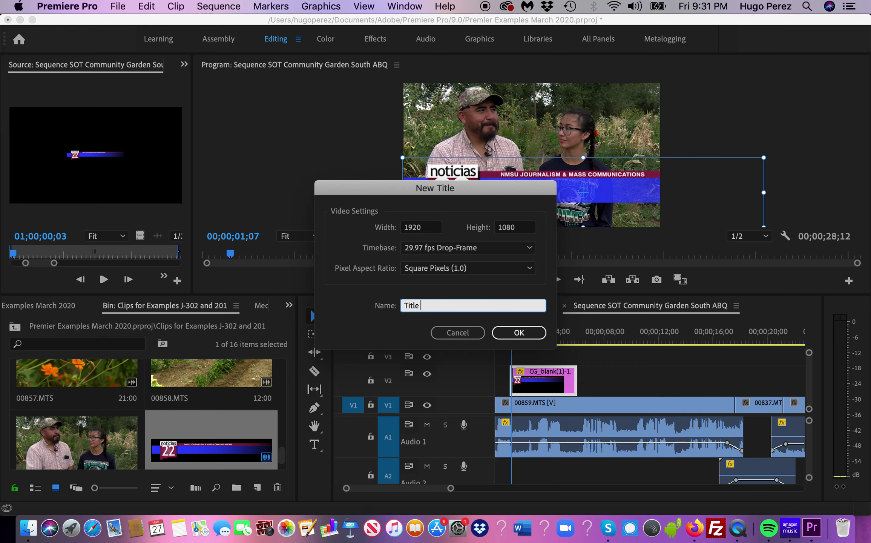
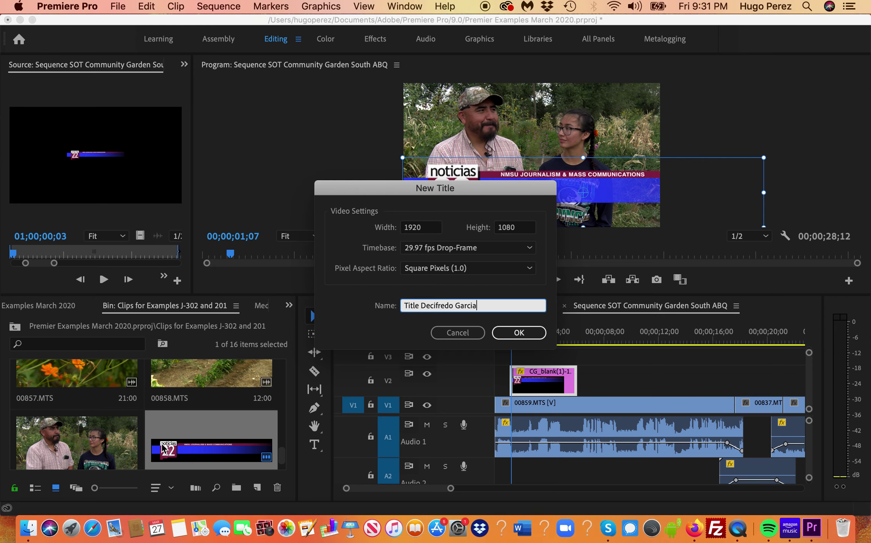
click(517, 335)
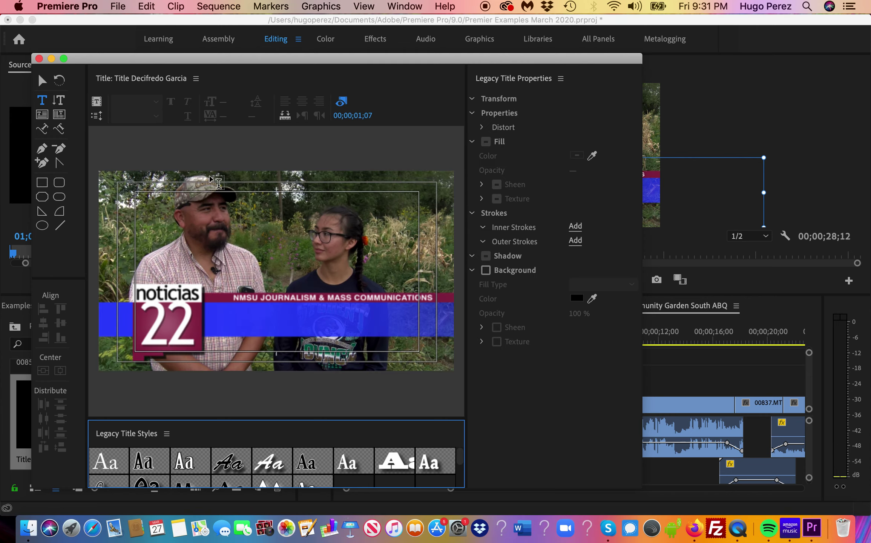
- Move the title editor up-left and place a Type-tool text box on the blue banner
click(43, 102)
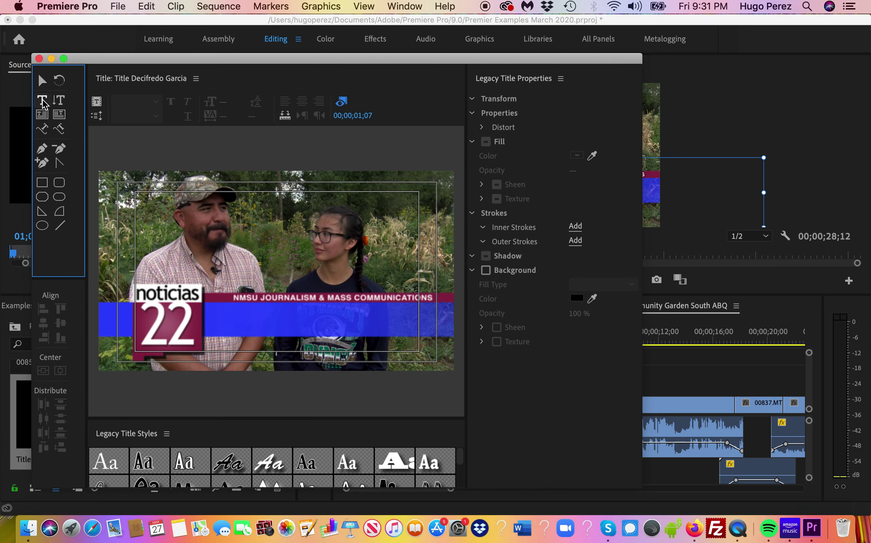
click(42, 80)
click(43, 102)
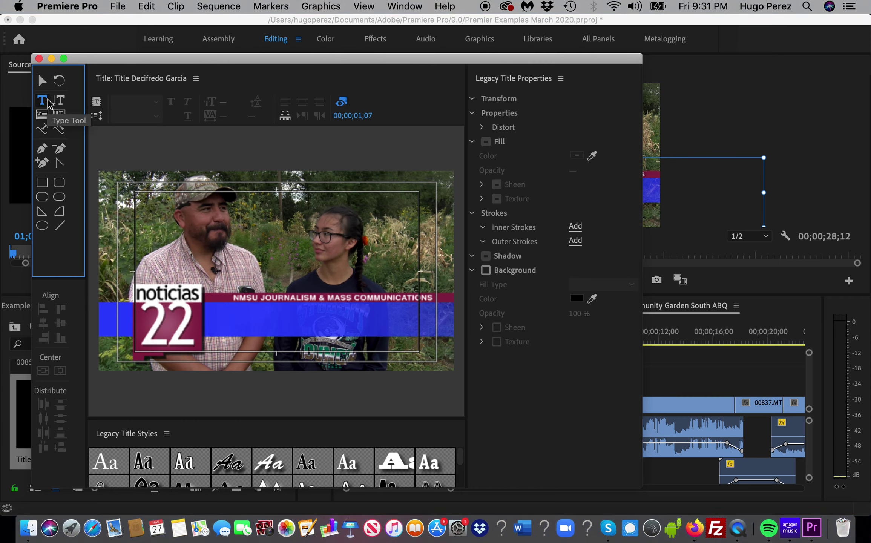
drag(114, 67, 82, 39)
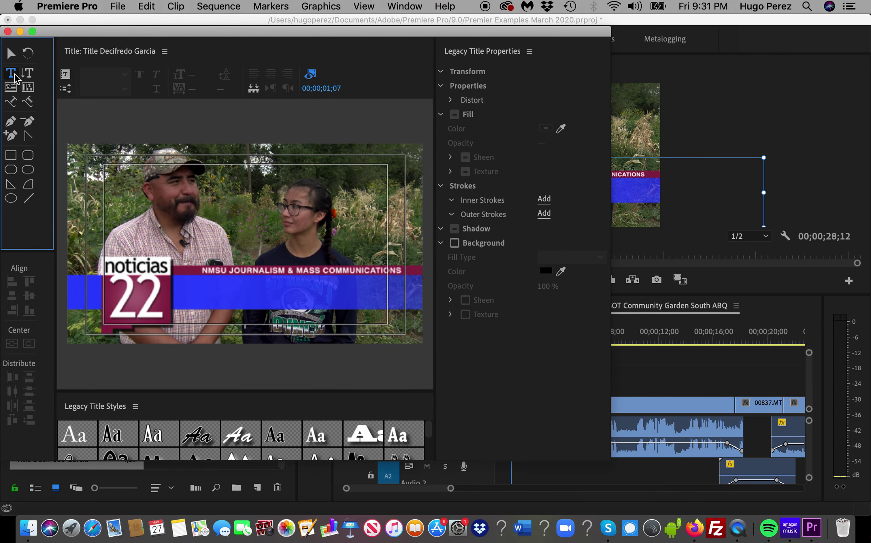
click(189, 279)
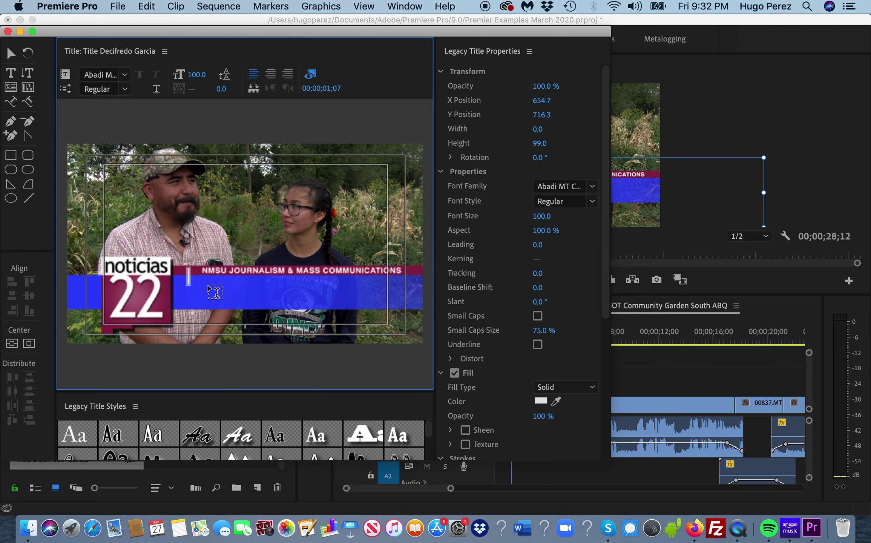
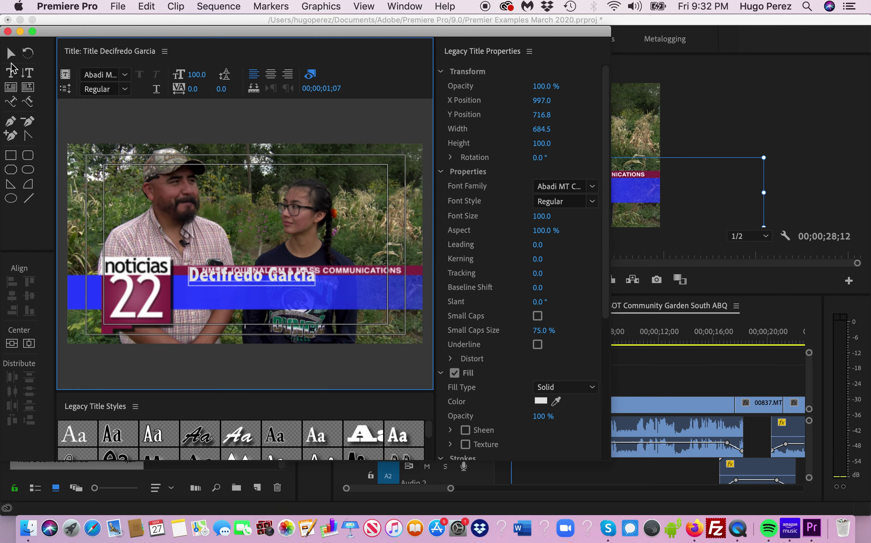
- Type the interviewee's full name on the blue banner and nudge it slightly lower
click(271, 278)
click(11, 55)
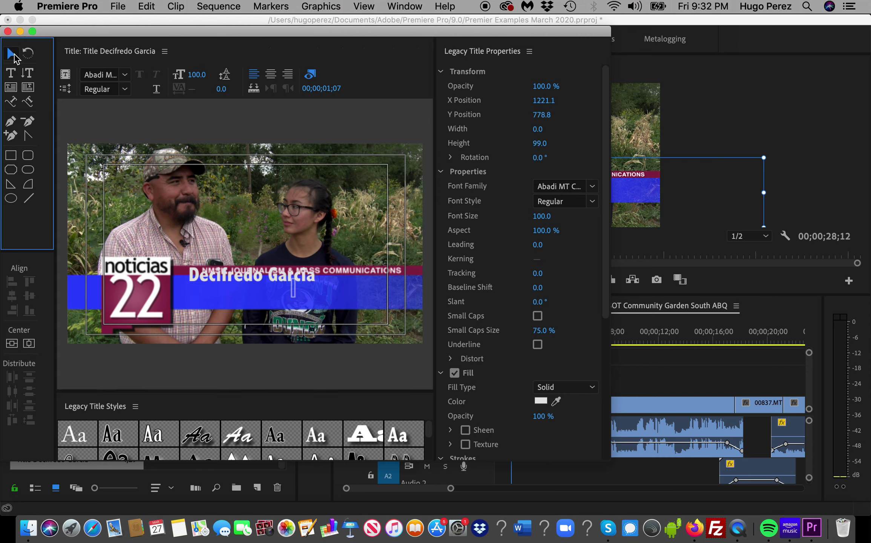
click(239, 282)
mouse_move(239, 283)
mouse_down()
mouse_move(240, 297)
mouse_move(239, 289)
mouse_up()
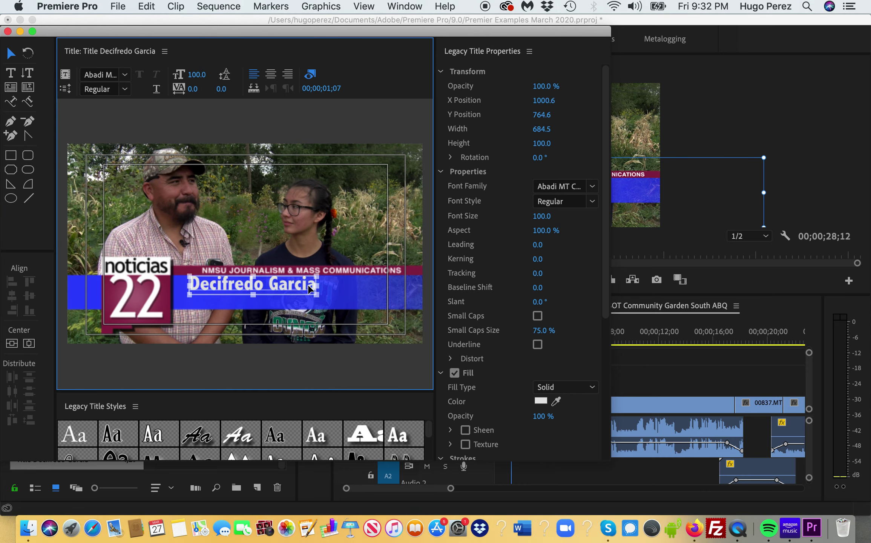
- Reselect the name text and return to the Type tool
click(346, 296)
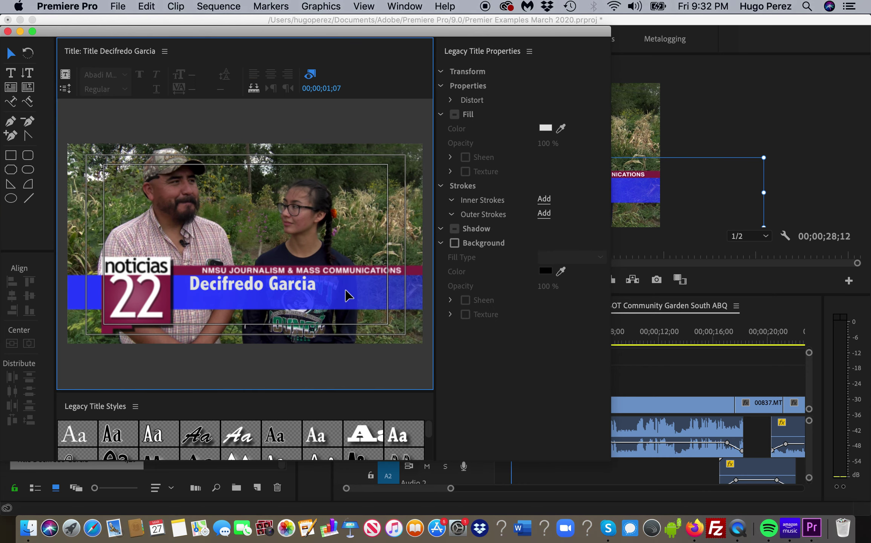
click(290, 290)
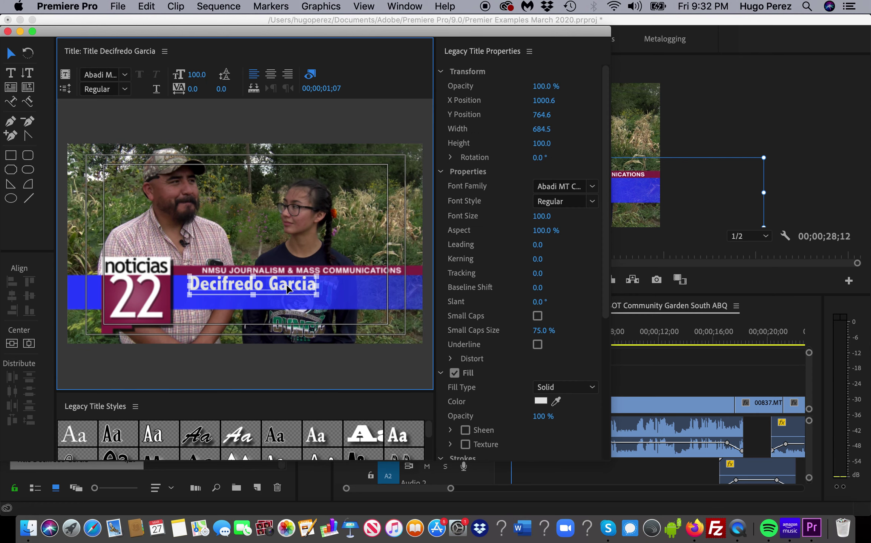
click(11, 73)
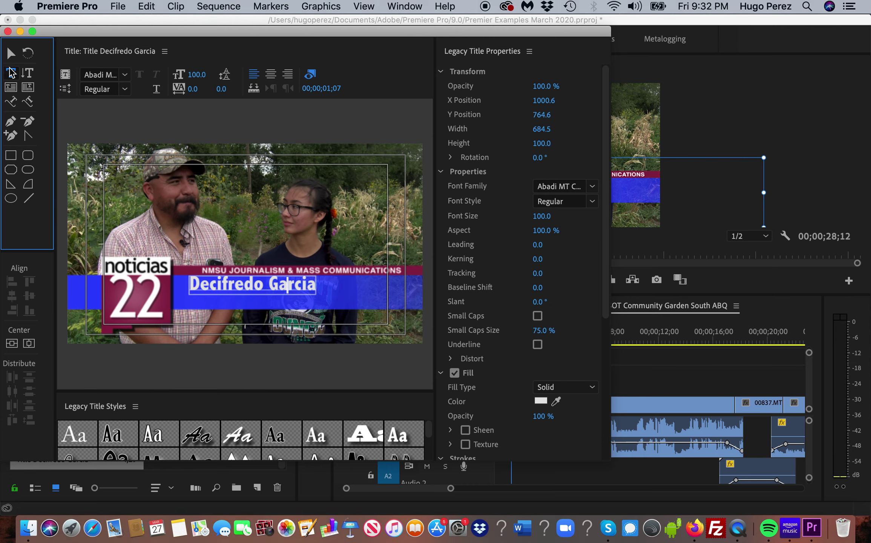
click(192, 282)
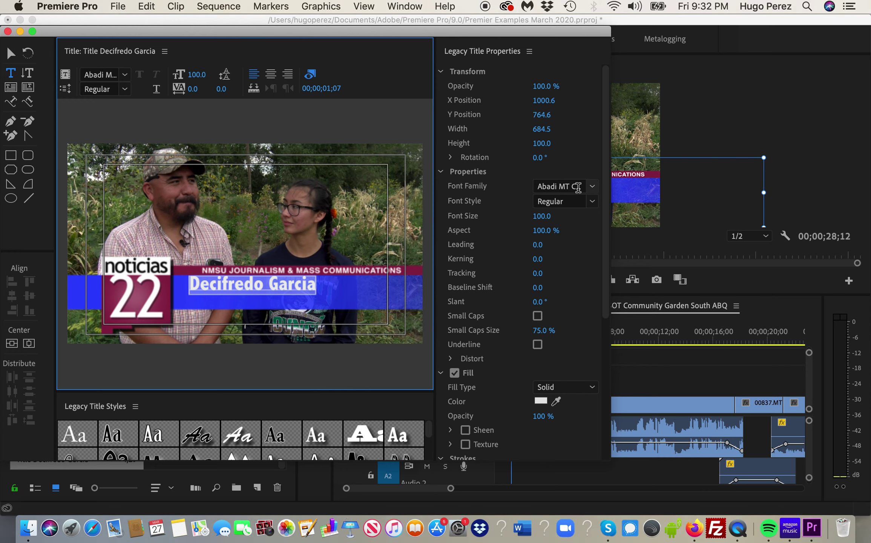
- Set the name line's font to Arial and move it slightly left on the blue bar
click(592, 187)
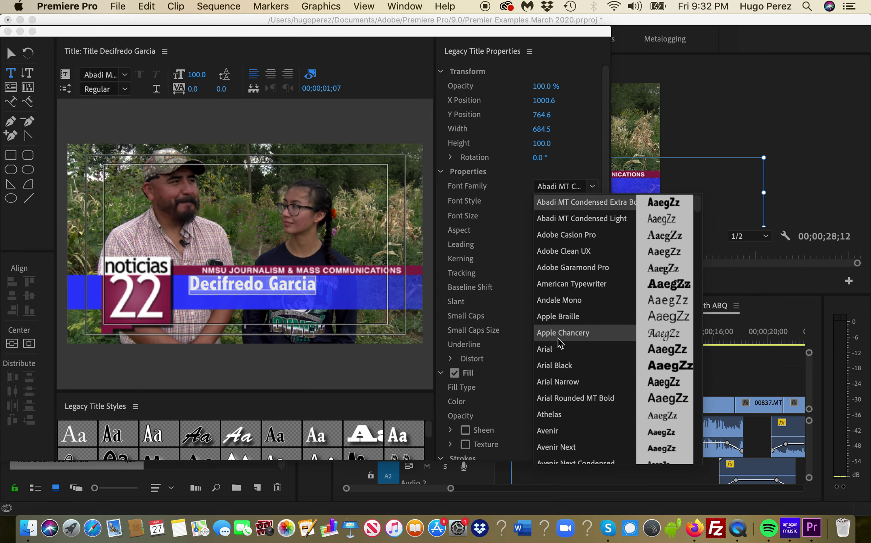
click(552, 349)
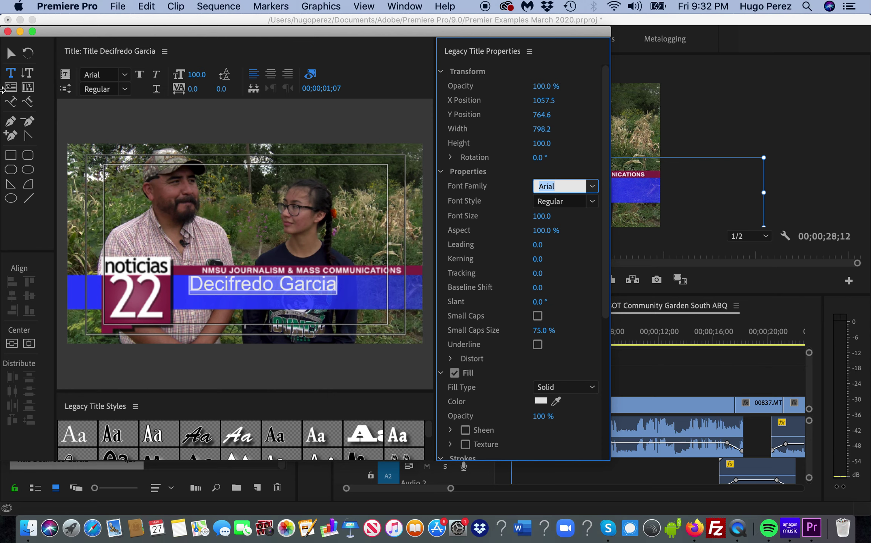
click(12, 55)
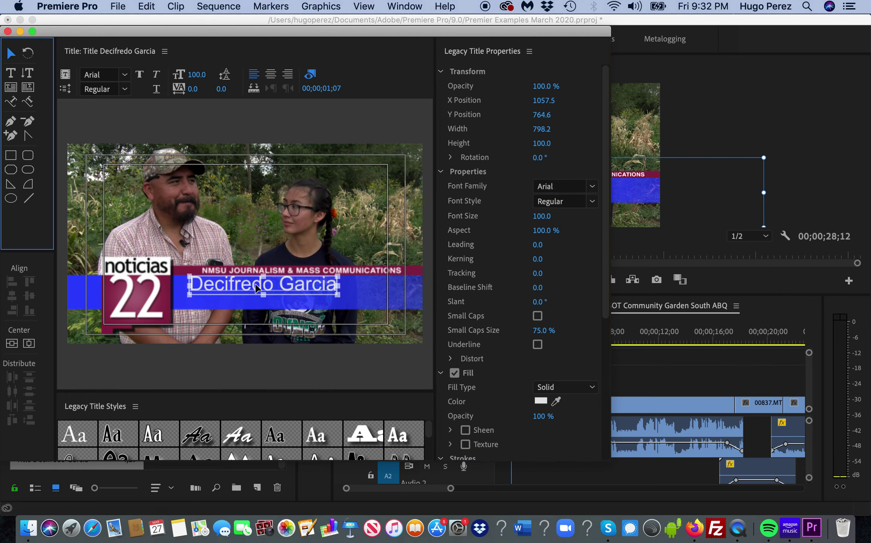
click(11, 56)
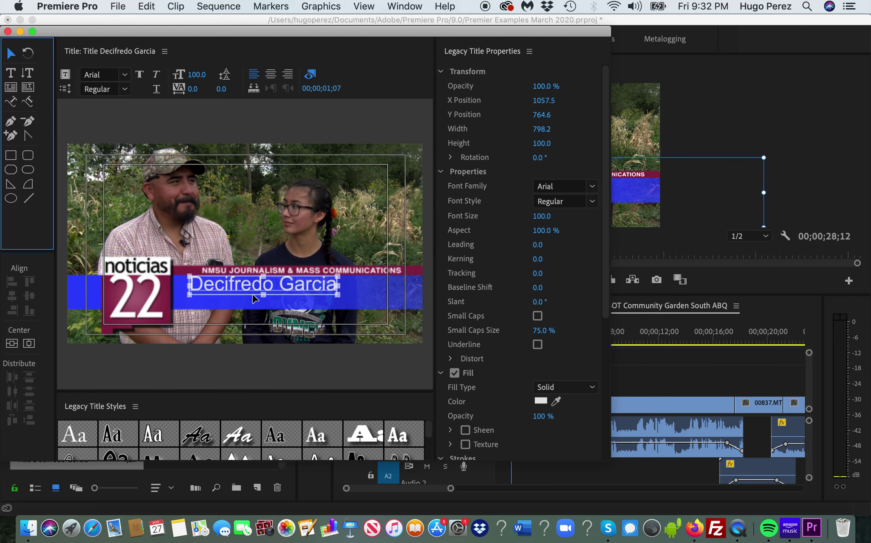
mouse_move(253, 290)
mouse_down()
mouse_move(235, 288)
mouse_move(246, 289)
mouse_up()
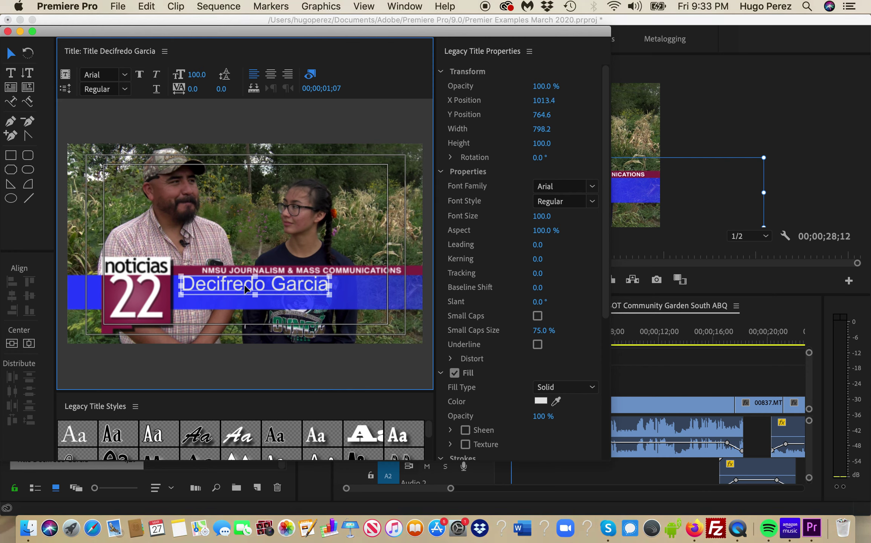
- Reselect the name text to check its position properties
click(350, 296)
click(305, 295)
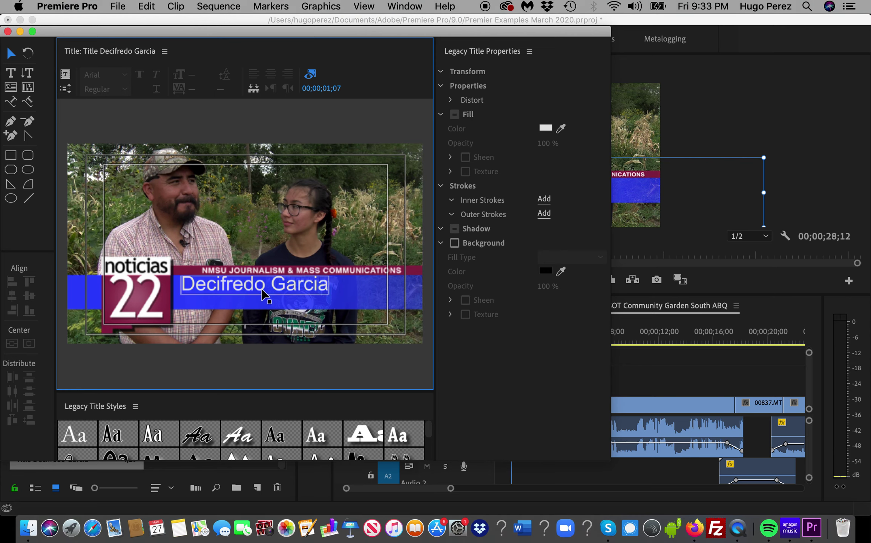
click(262, 290)
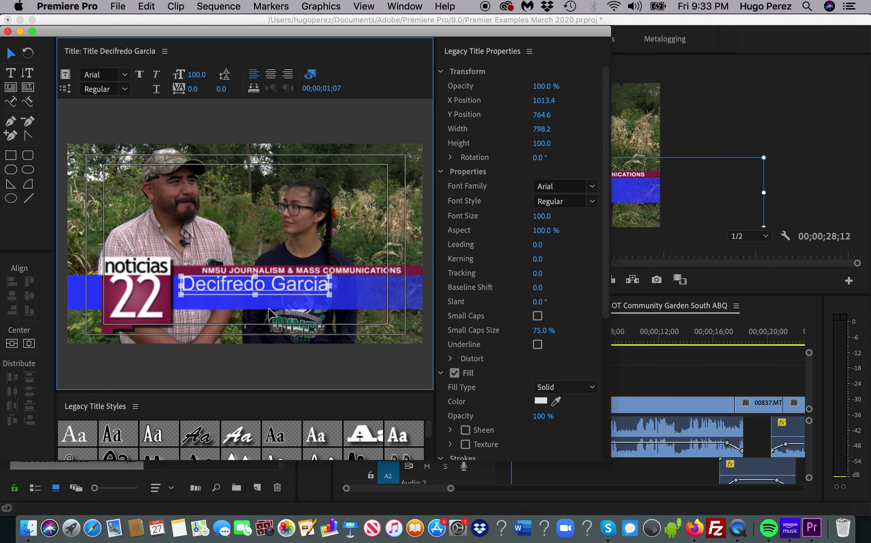
click(265, 306)
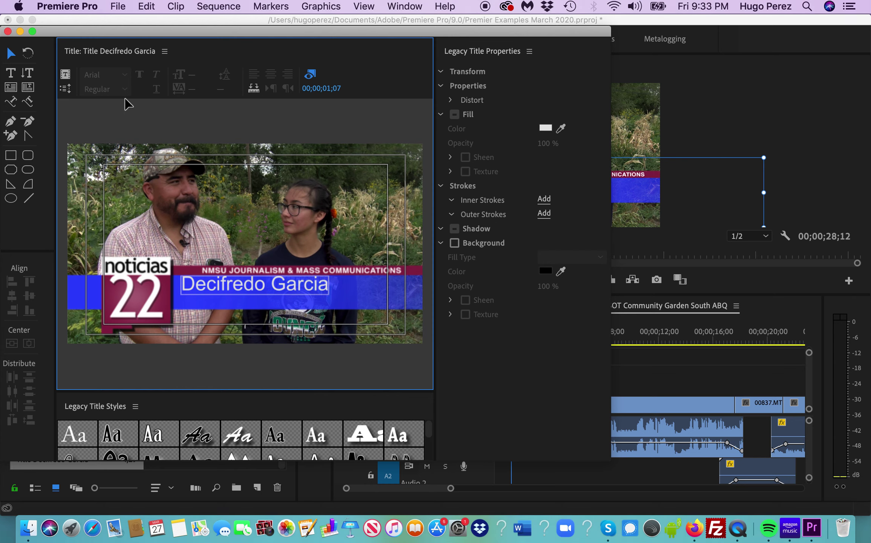
- Add a second text line reading 'Albuquerque Resident' below the name
click(11, 74)
click(186, 300)
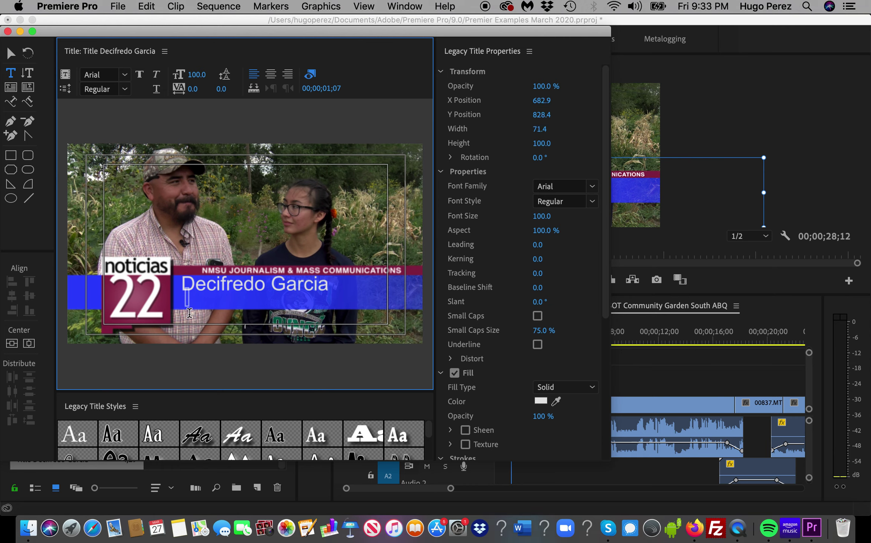
text(Albuque)
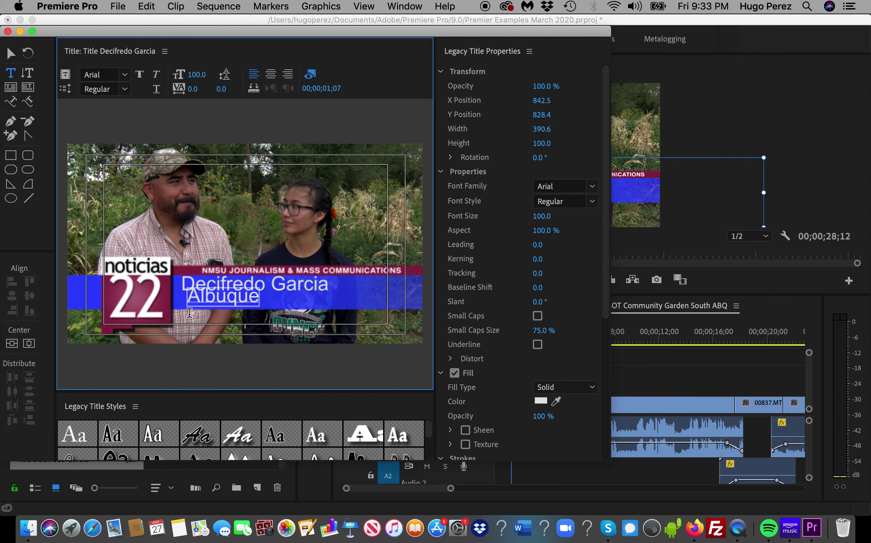
text(rque Reside)
key(BackSpace)
key(BackSpace)
text(ident)
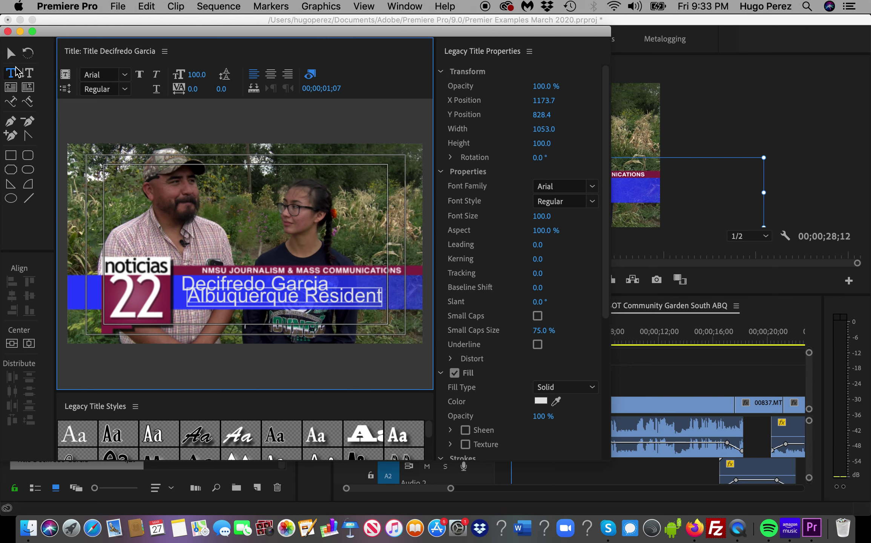
click(10, 56)
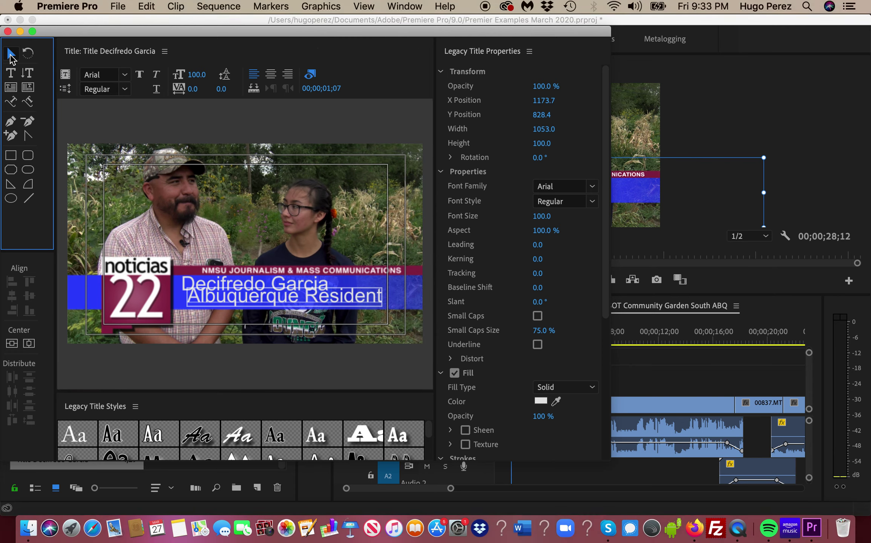
- Move the Albuquerque Resident line down and left, under the name
click(260, 282)
drag(271, 302, 266, 308)
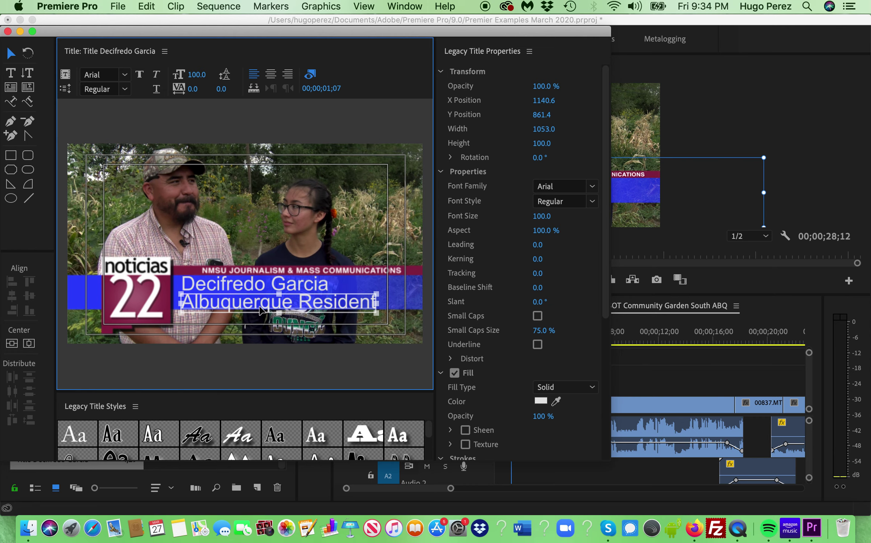
click(204, 68)
key(Return)
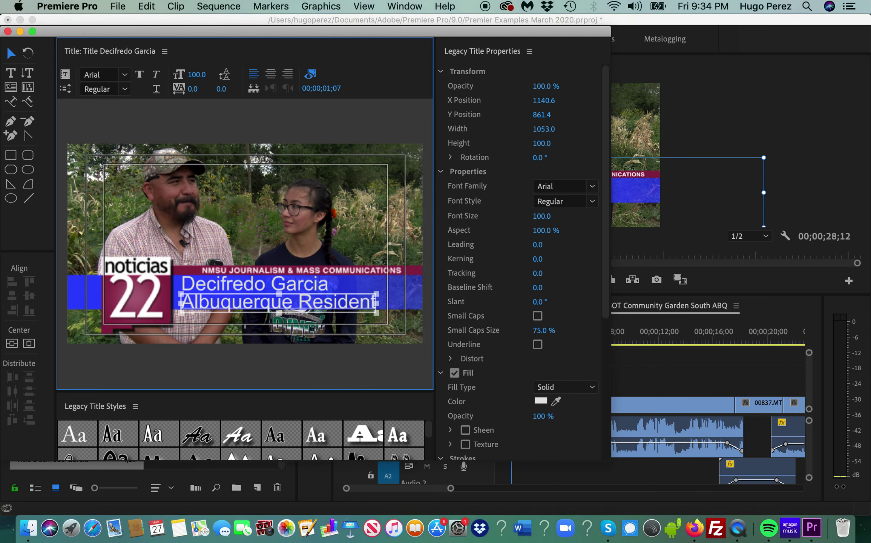
click(192, 76)
key(Return)
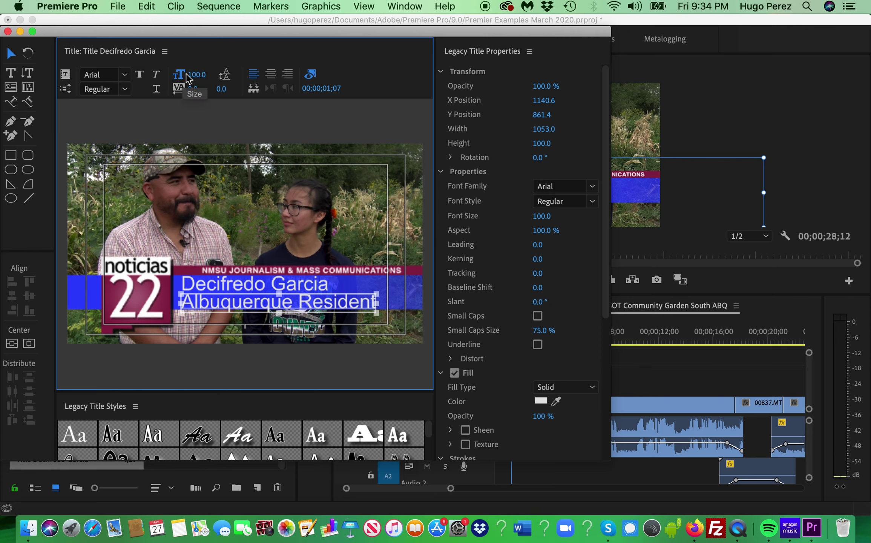
- Set the Albuquerque Resident font size to 77
mouse_move(193, 74)
mouse_down()
mouse_move(185, 75)
mouse_move(203, 74)
mouse_up()
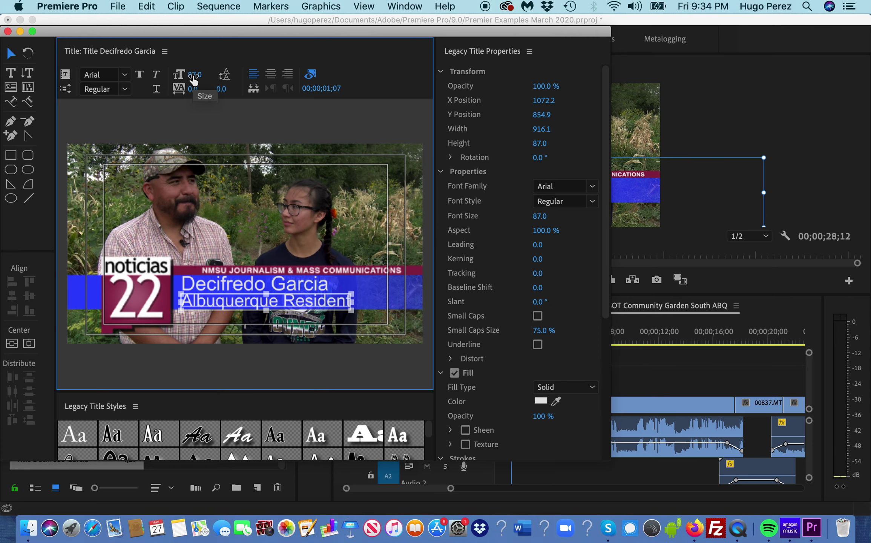
drag(196, 74, 203, 72)
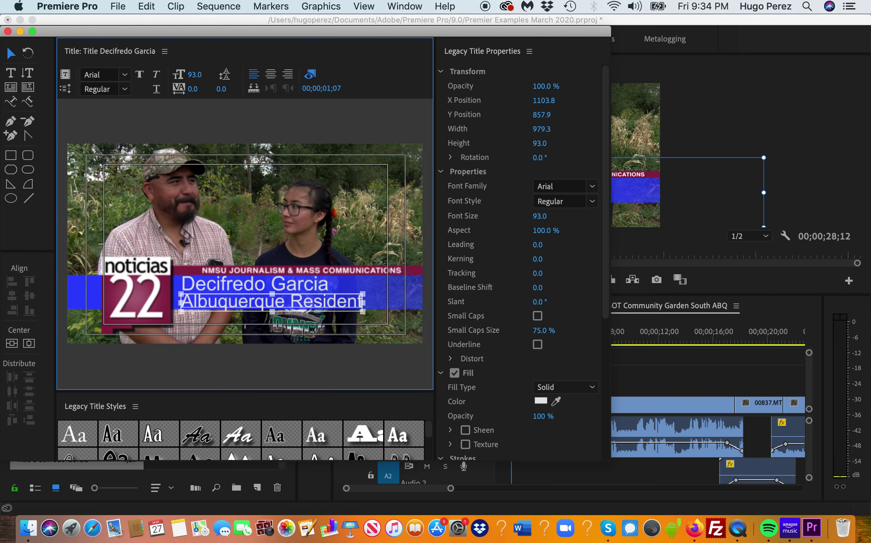
text(80)
key(Return)
key(Up)
key(Up)
key(Up)
key(Up)
key(Up)
key(Up)
key(Up)
key(Up)
key(Up)
key(Up)
key(Up)
key(Up)
key(Down)
key(Down)
key(Down)
key(Down)
key(Down)
key(Down)
key(Down)
key(Down)
key(Down)
key(Down)
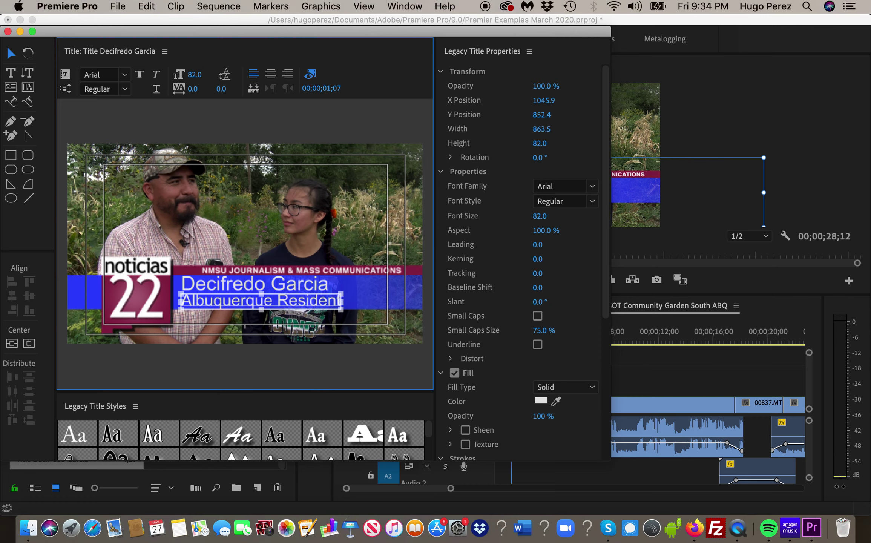
key(Down)
key(Down)
key(Down)
key(Down)
key(Down)
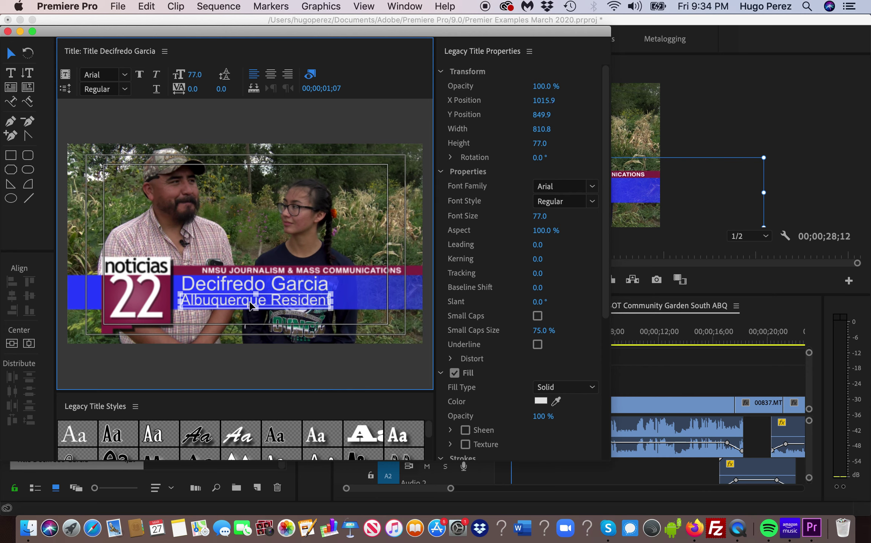
click(359, 303)
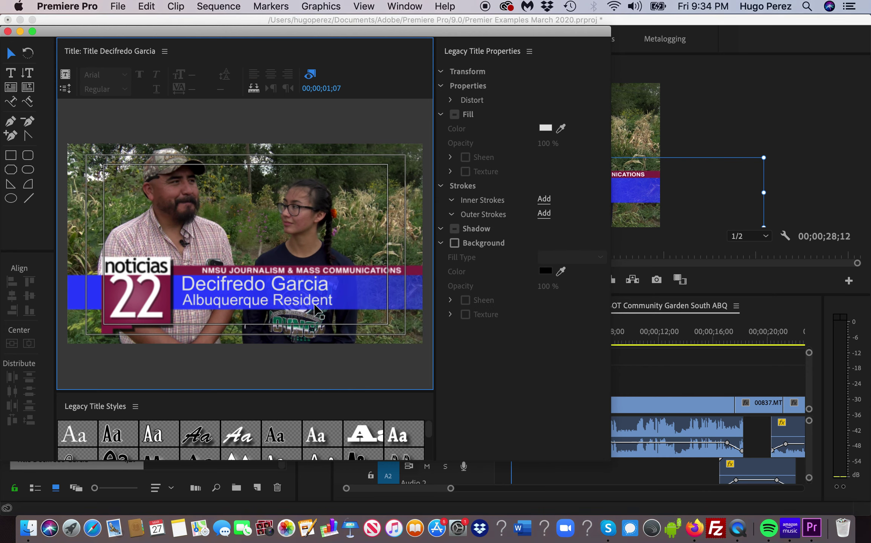
- Nudge the Albuquerque Resident line slightly to the right
click(271, 304)
drag(271, 305, 273, 301)
click(379, 293)
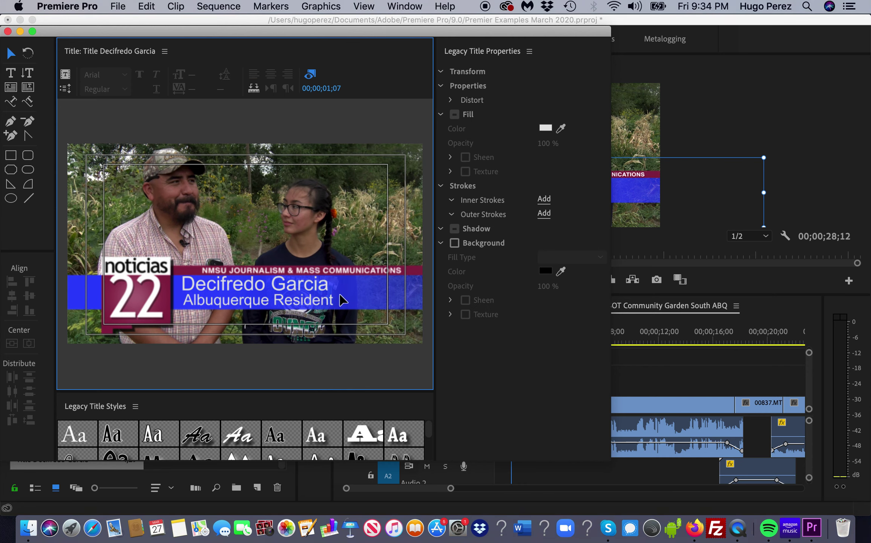
- Add a 50% drop shadow to the interviewee's name line
click(12, 72)
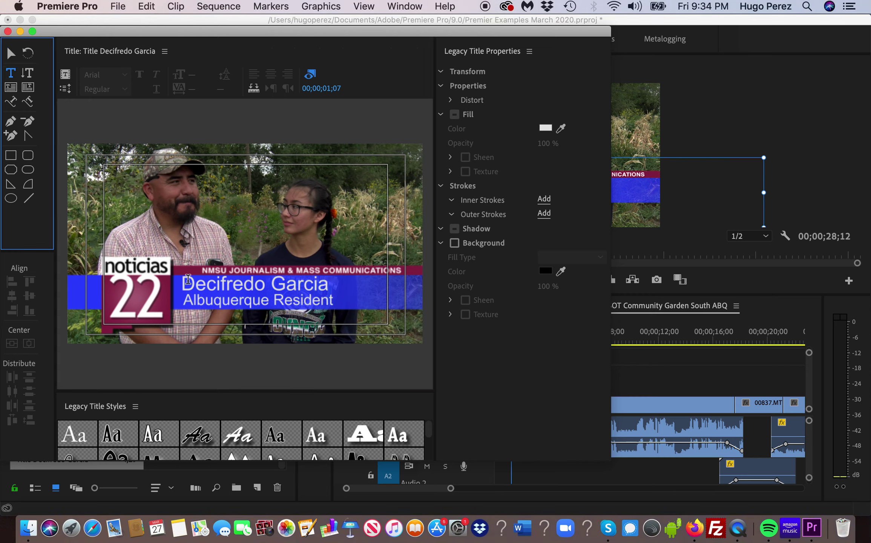
click(199, 283)
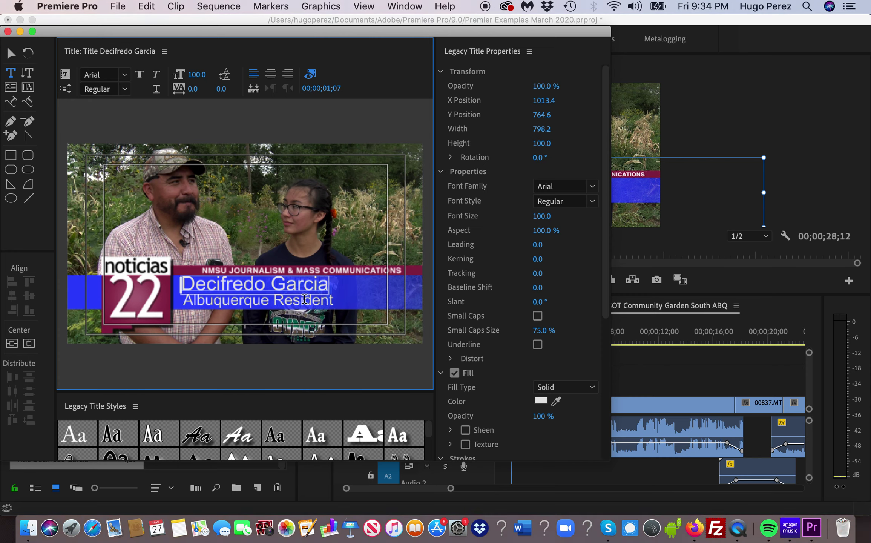
shift+click(326, 286)
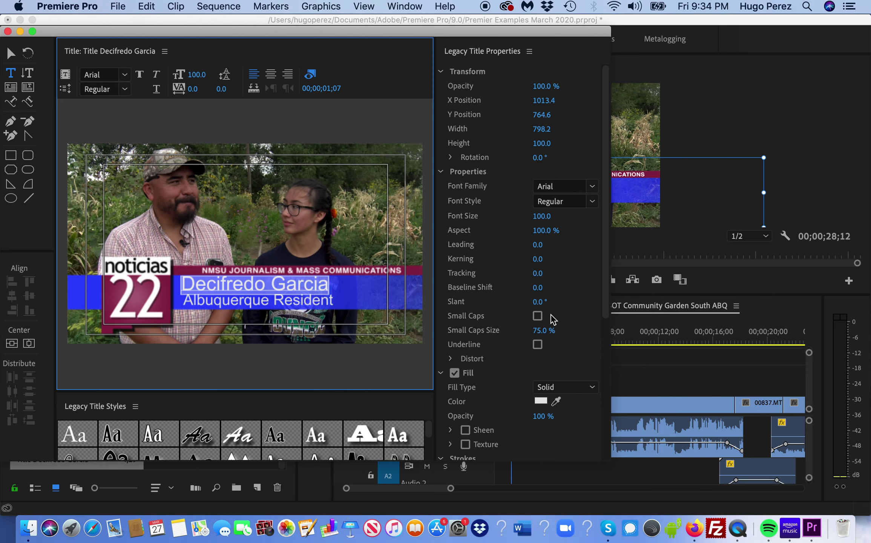
scroll(608, 249, down, 5)
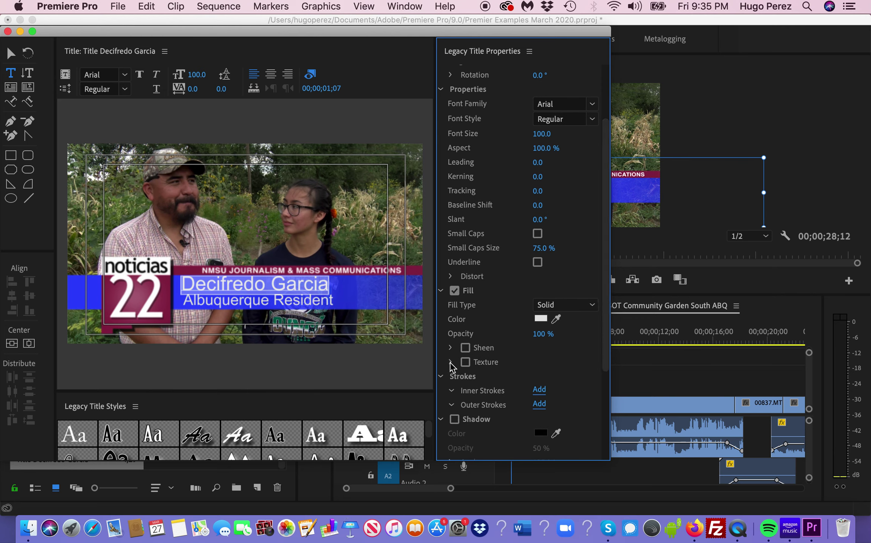
scroll(604, 233, down, 3)
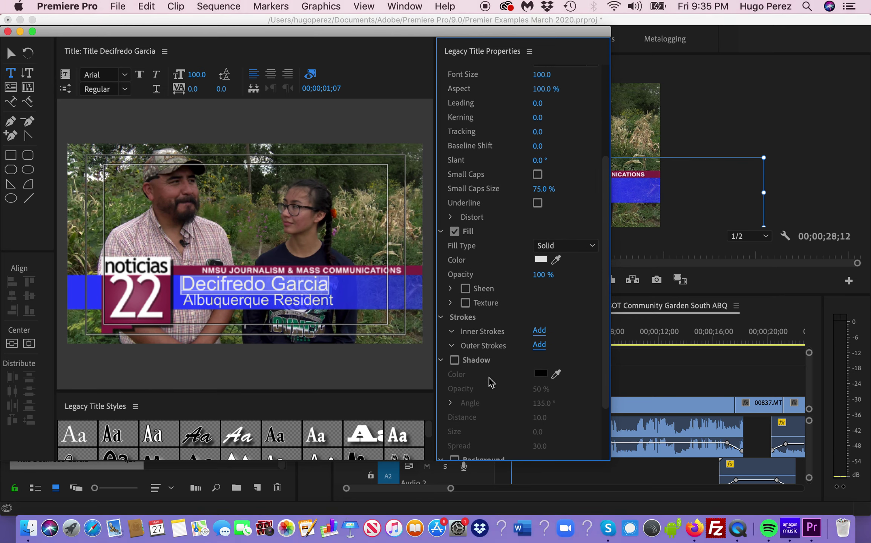
click(454, 360)
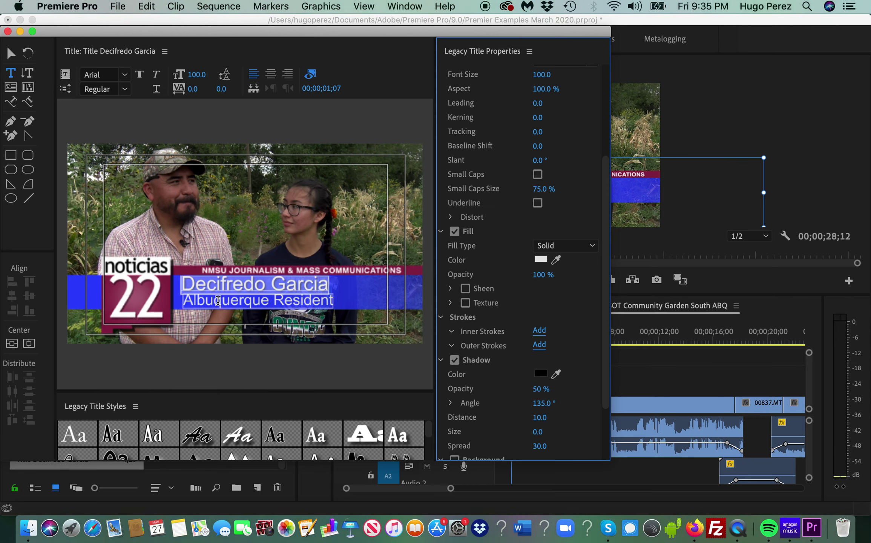
click(11, 53)
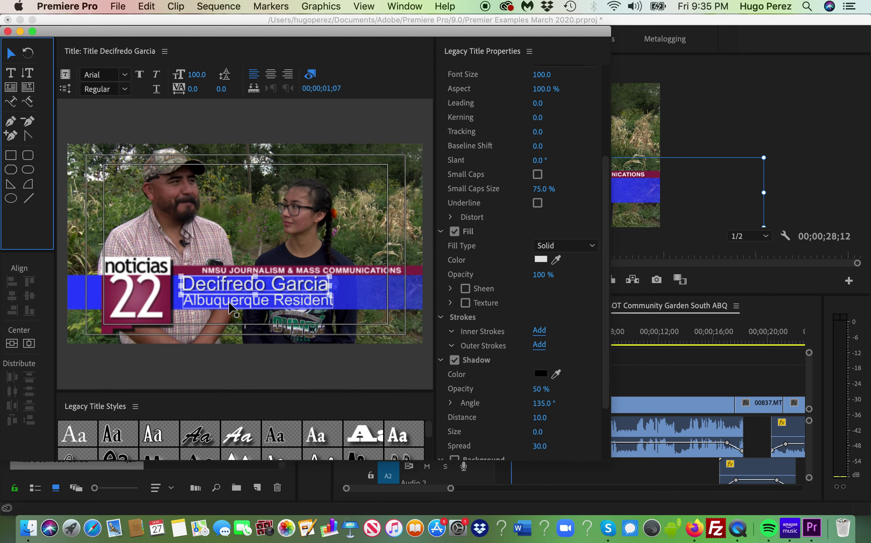
- Turn on the drop shadow for the Albuquerque Resident line
click(231, 307)
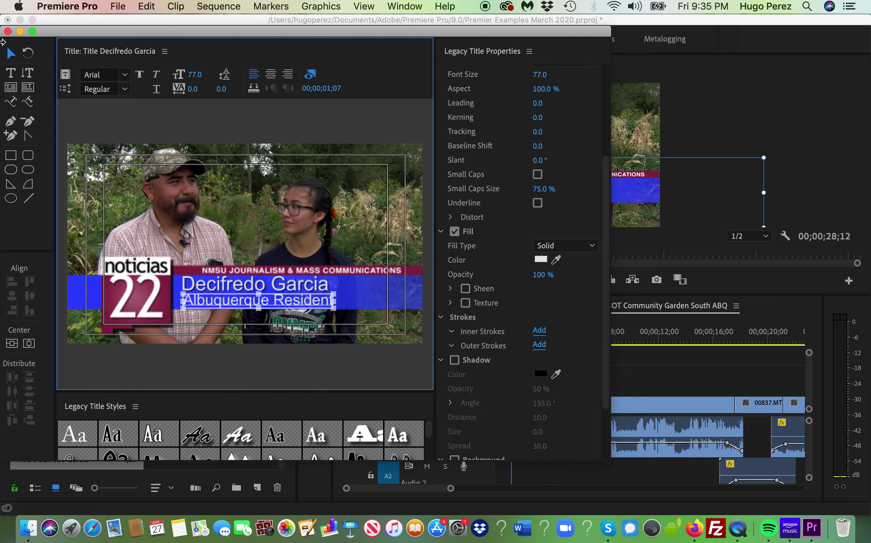
click(11, 72)
click(186, 301)
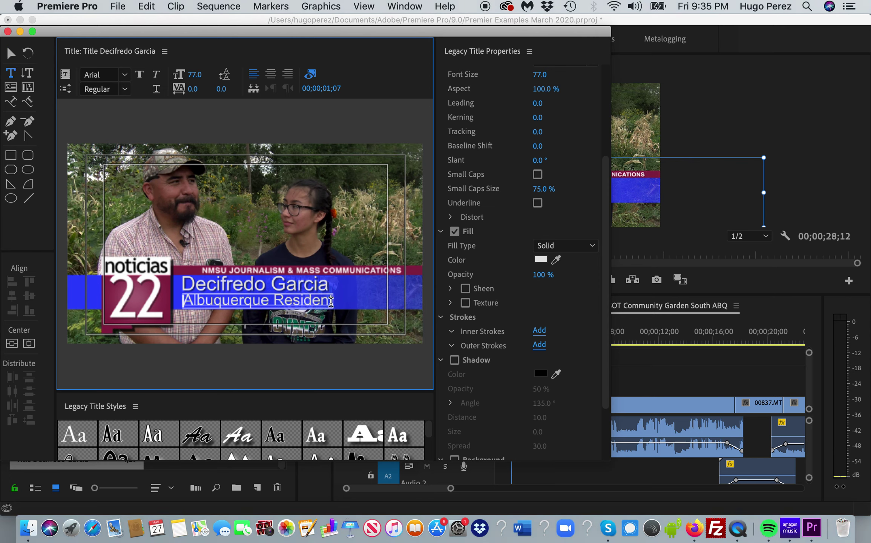
shift+click(349, 306)
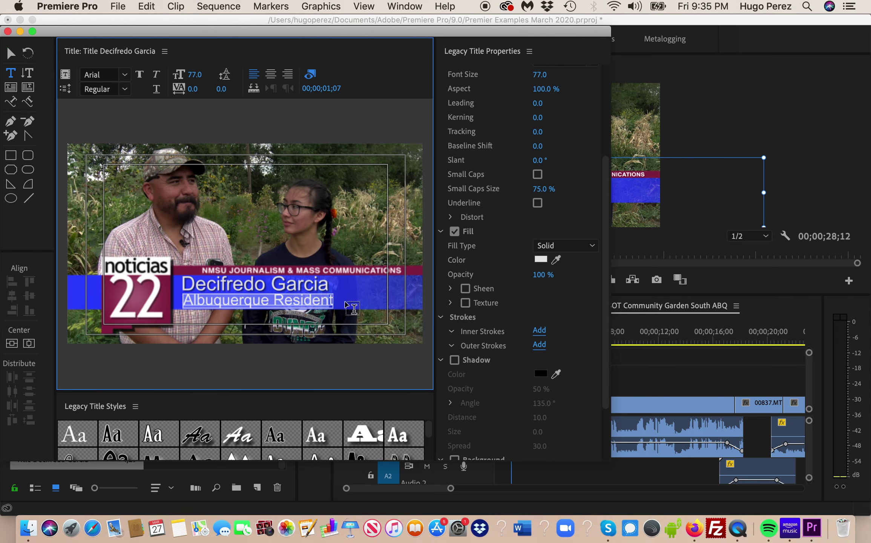
click(455, 361)
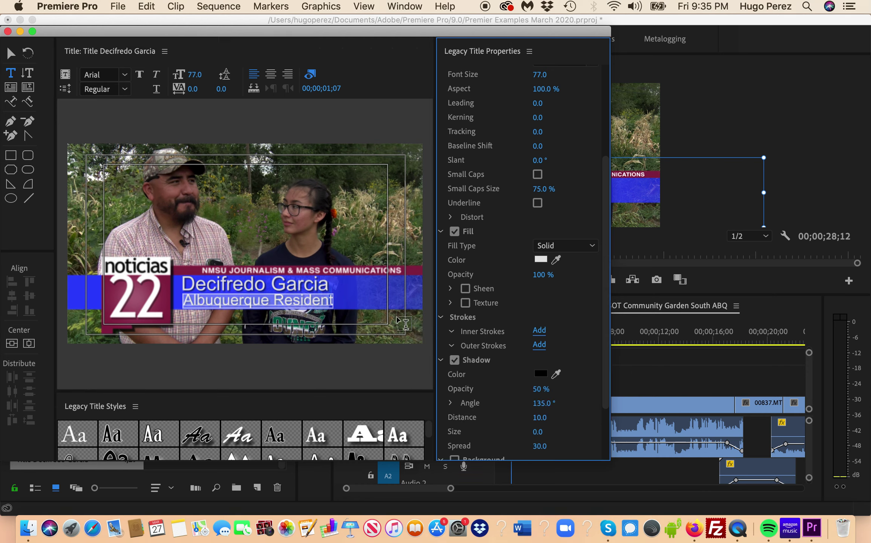
click(365, 294)
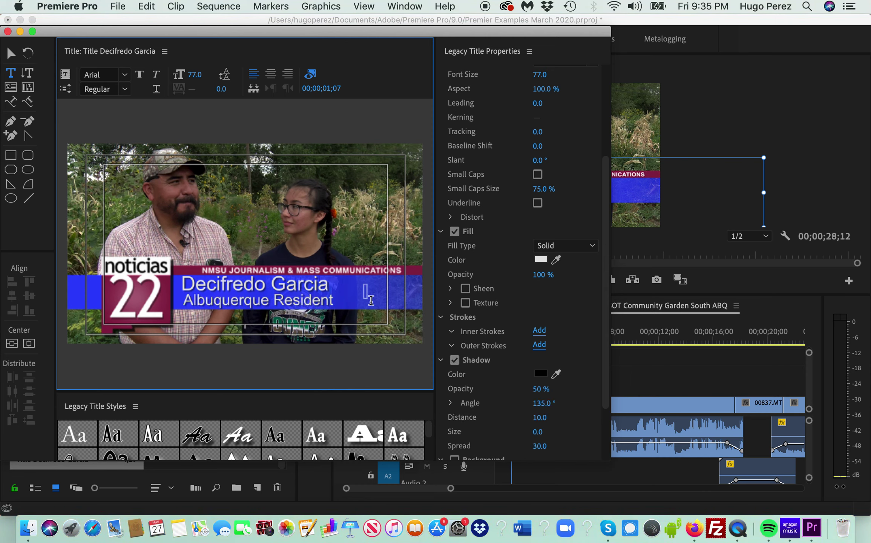
- Reselect both text lines and move the title editor window to the right
triple_click(322, 303)
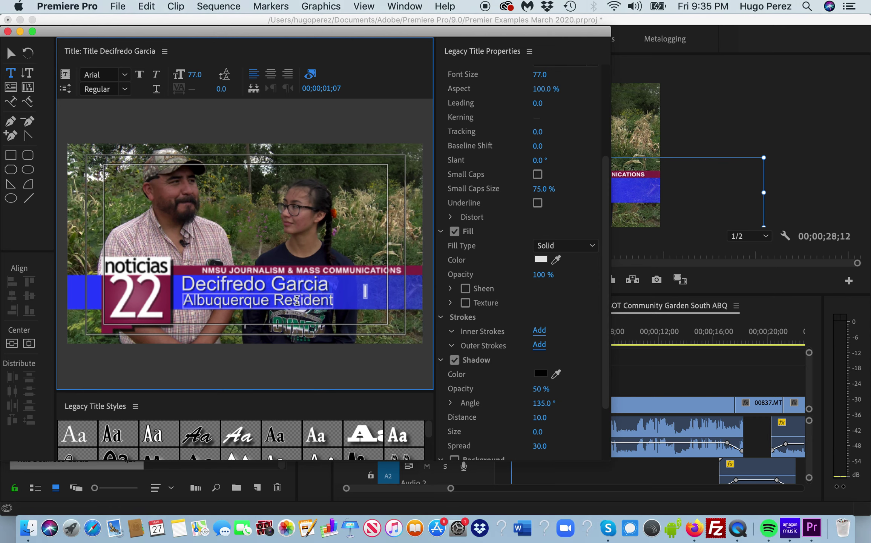
triple_click(206, 287)
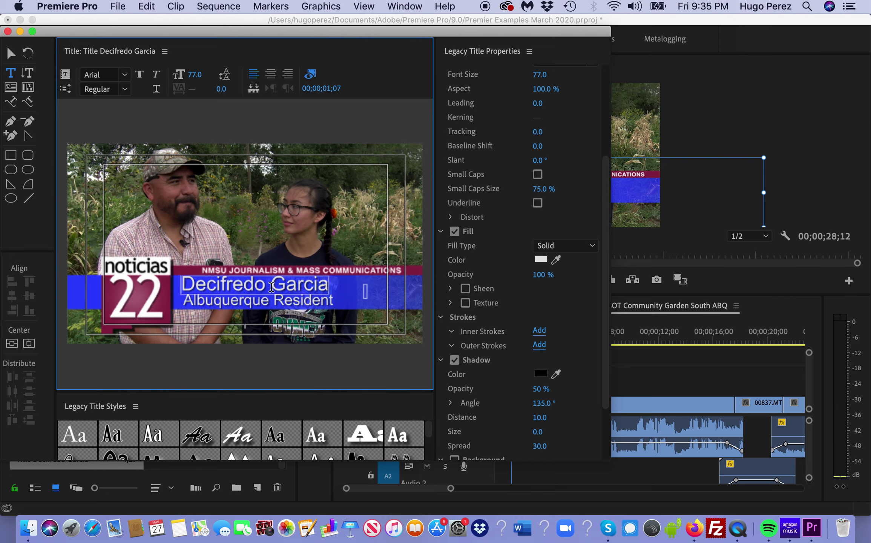
drag(167, 26, 245, 29)
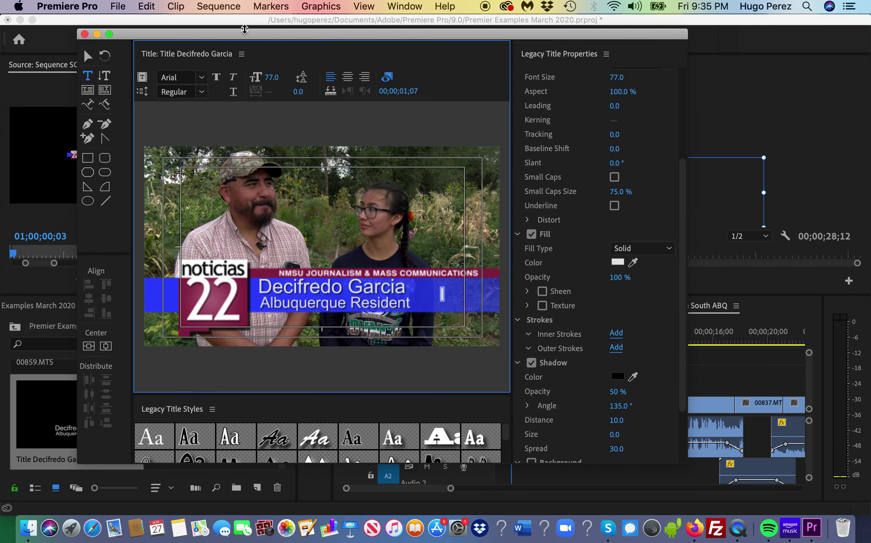
- Minimize the title editor and scroll the project bin to the new 4;29 title item
click(96, 35)
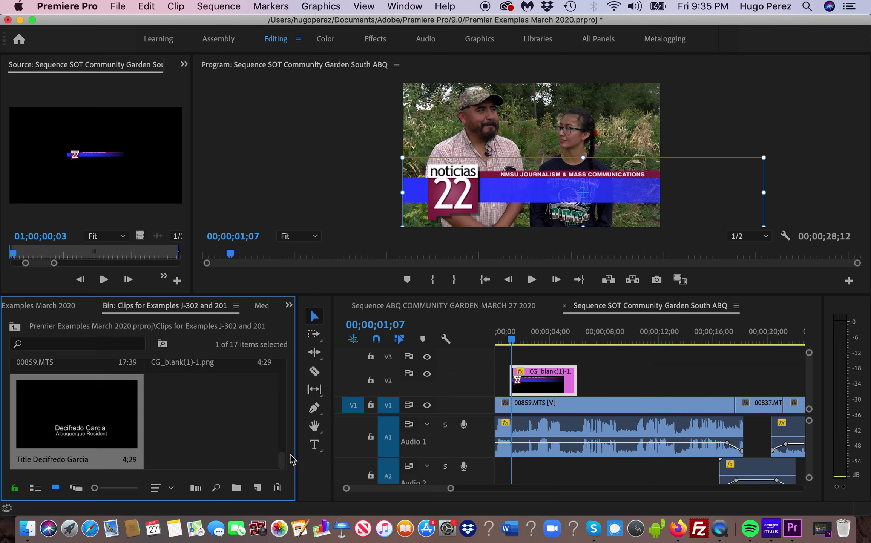
scroll(282, 458, up, 3)
scroll(279, 461, down, 2)
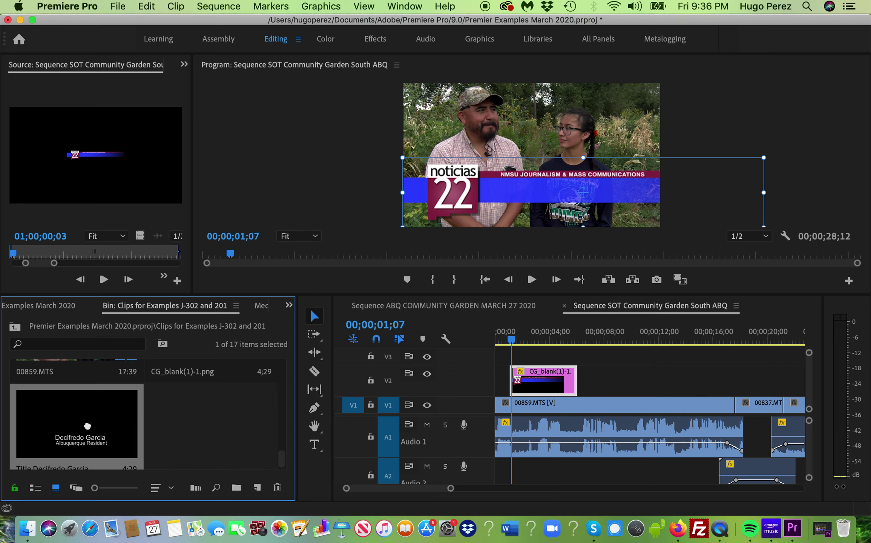
- Place the name title on V3 directly above the CG_blank(1)-1.png graphic, aligned with it
drag(100, 420, 611, 342)
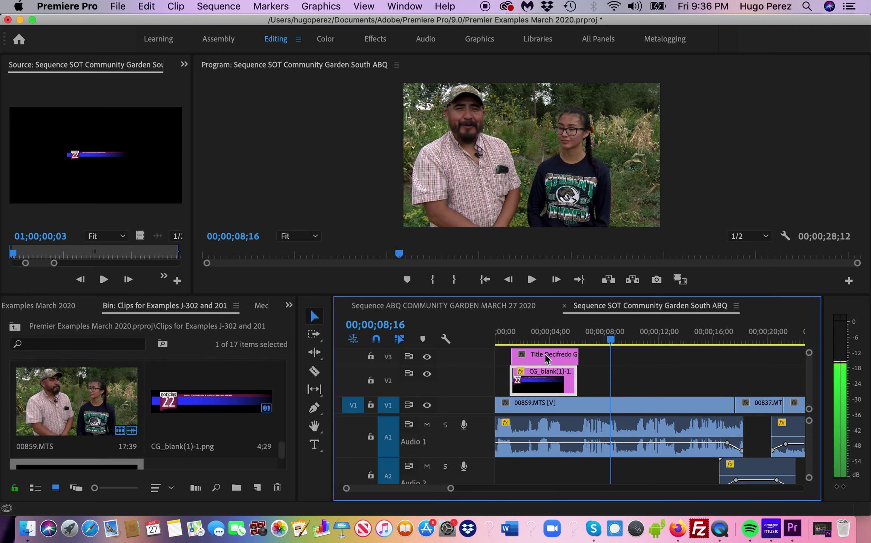
drag(545, 360, 543, 360)
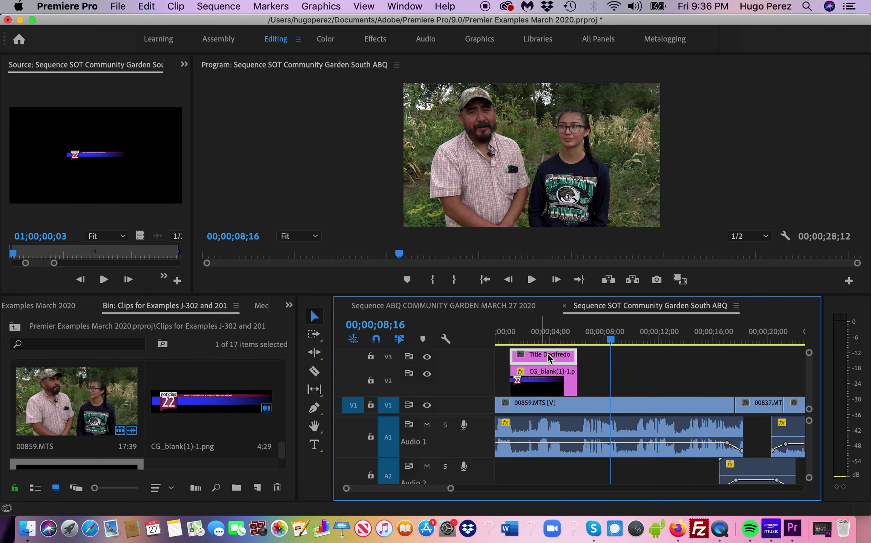
drag(605, 338, 613, 339)
- Zoom into the timeline and widen it by narrowing the project panel
key(=)
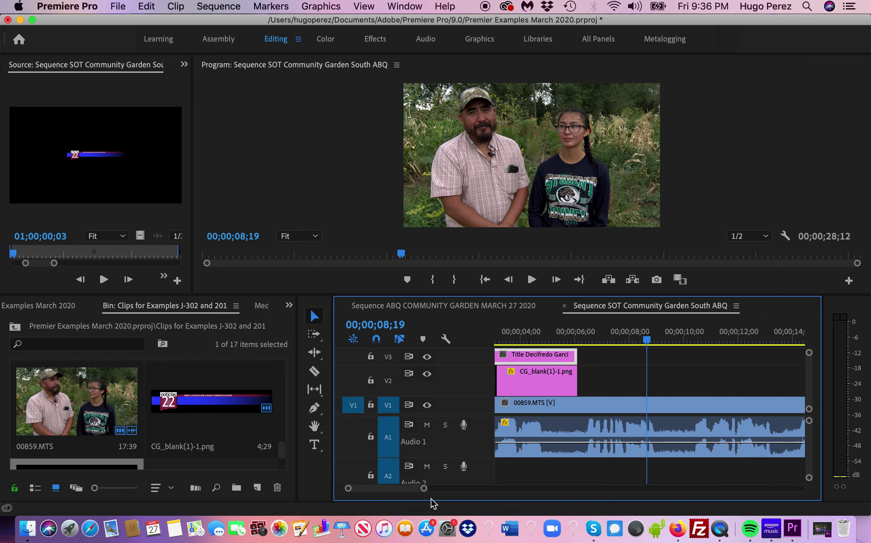
drag(424, 489, 436, 489)
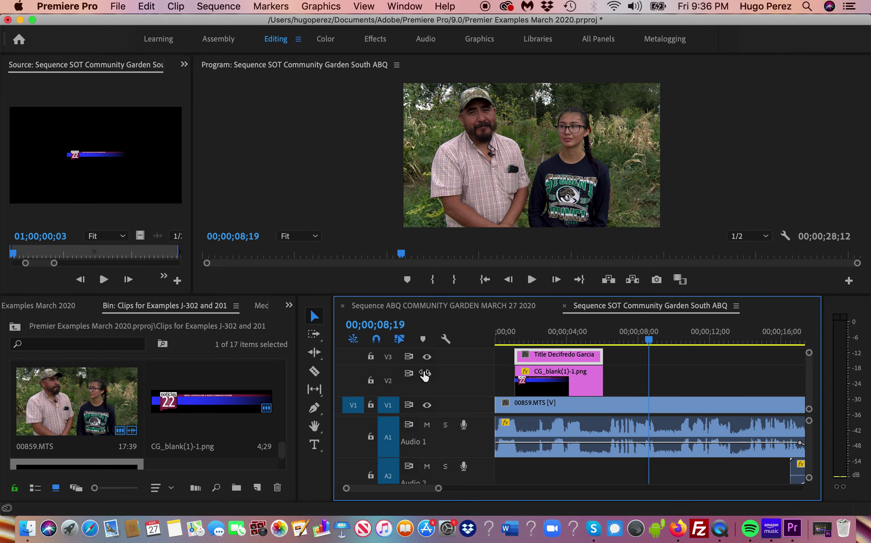
drag(333, 366, 312, 368)
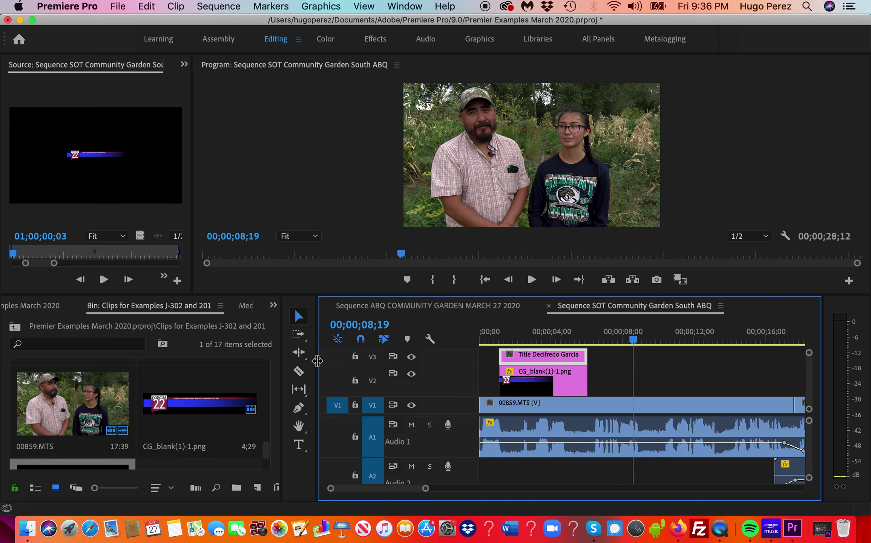
drag(318, 360, 99, 377)
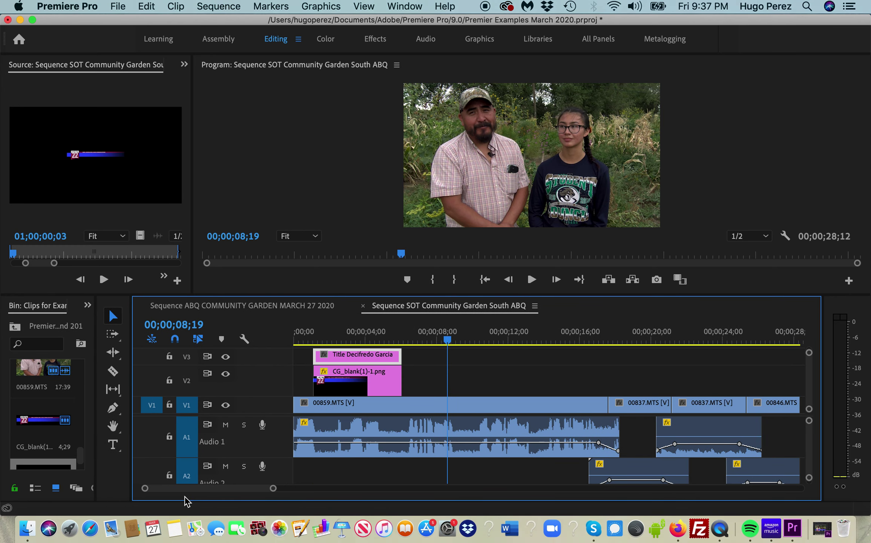
- Zoom the timeline in further and bring the playhead back to just after one second
key(=)
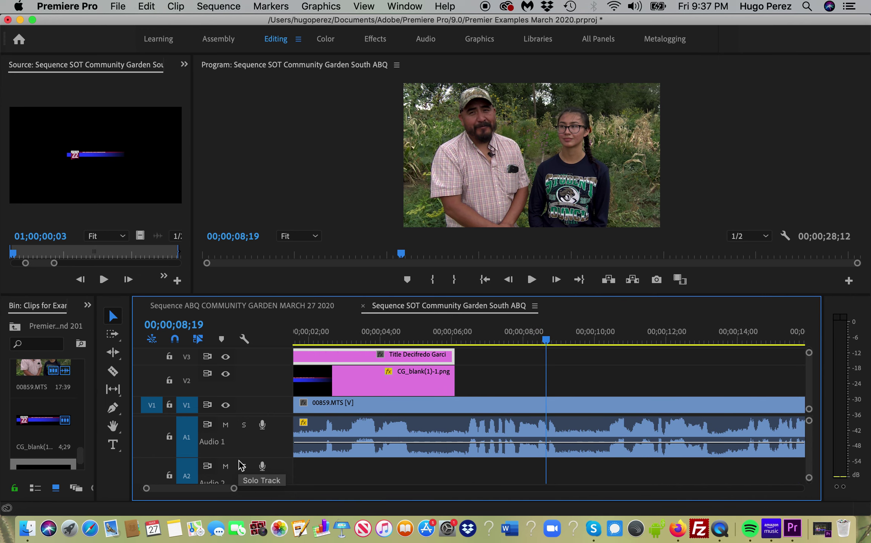
click(531, 337)
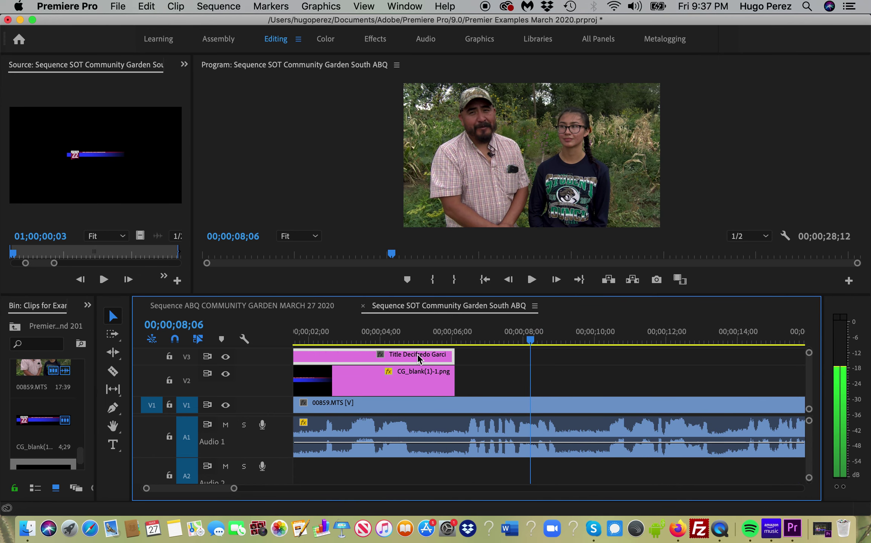
drag(500, 336, 298, 339)
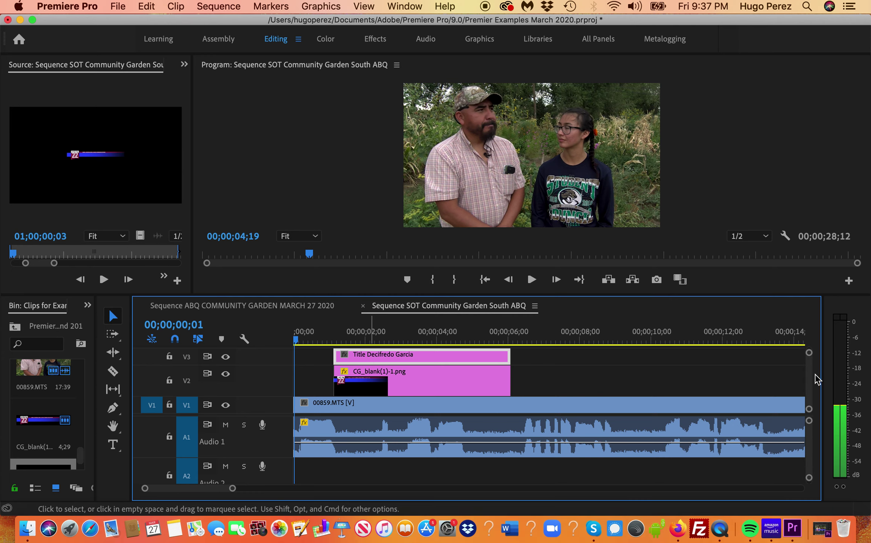
scroll(812, 382, up, 3)
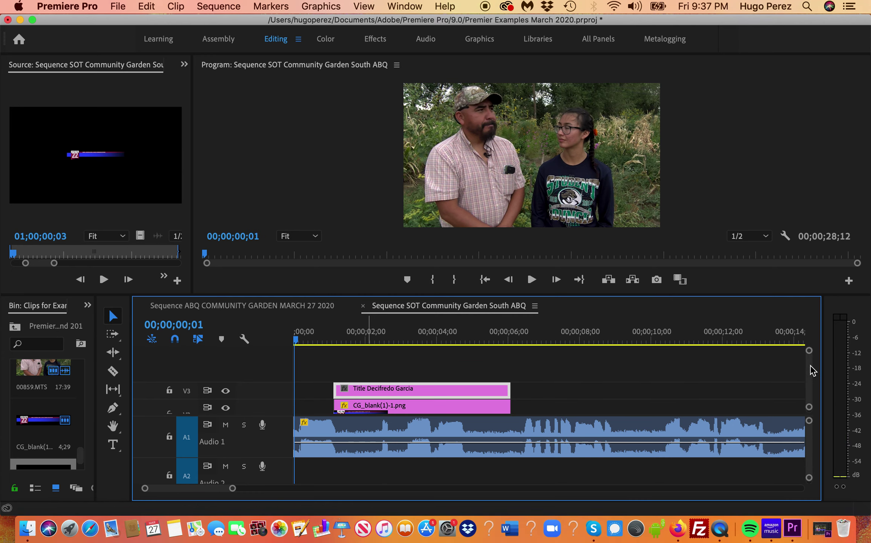
scroll(814, 382, down, 2)
scroll(814, 382, up, 2)
scroll(813, 381, down, 2)
scroll(813, 382, up, 1)
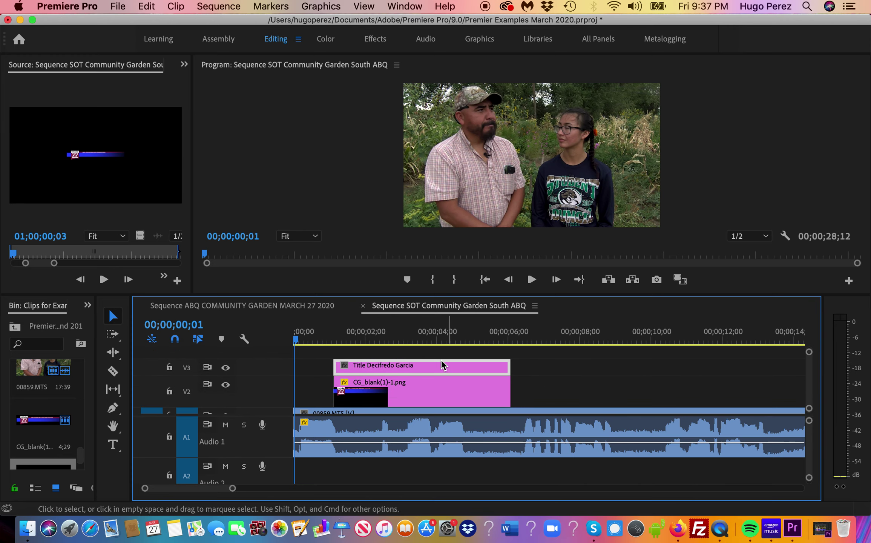
click(332, 341)
- Preview the lower third, then step frame by frame to just before the title appears
key(space)
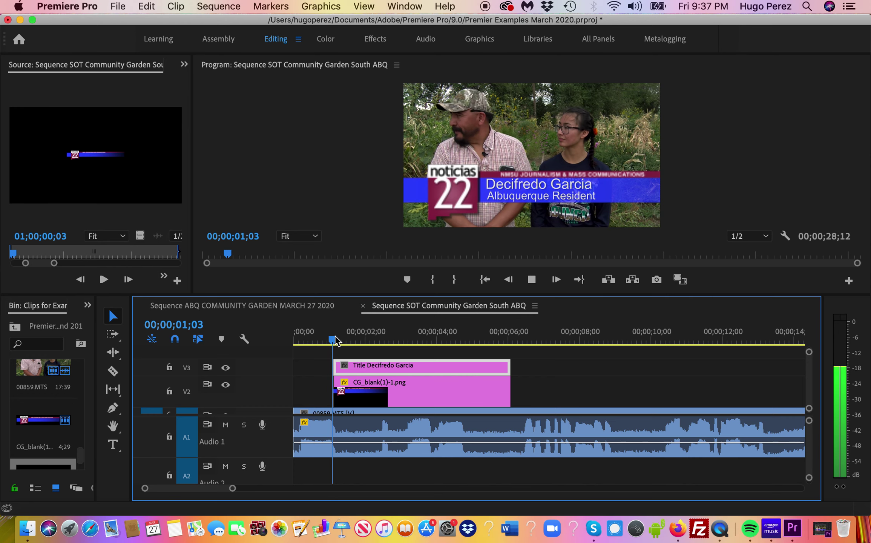
key(space)
click(384, 341)
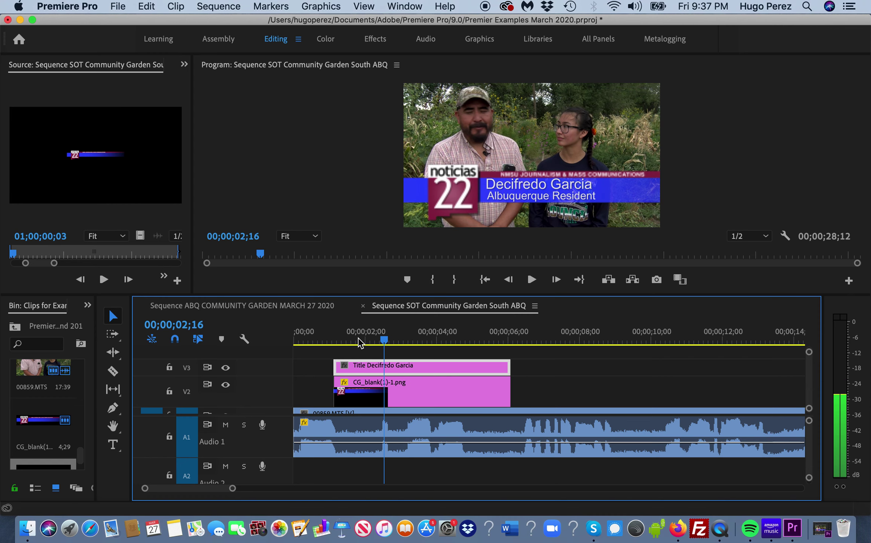
click(332, 343)
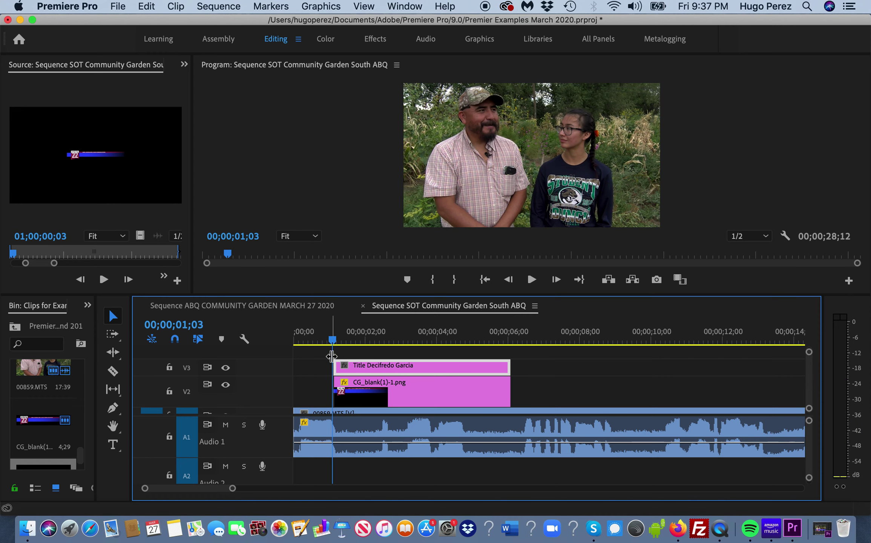
key(Left)
key(Right)
key(Right)
key(Right)
key(Left)
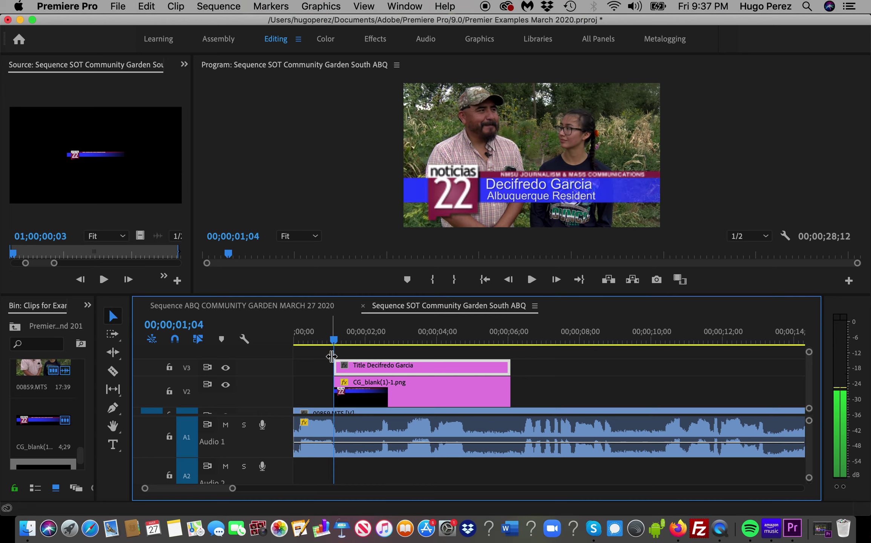
click(325, 339)
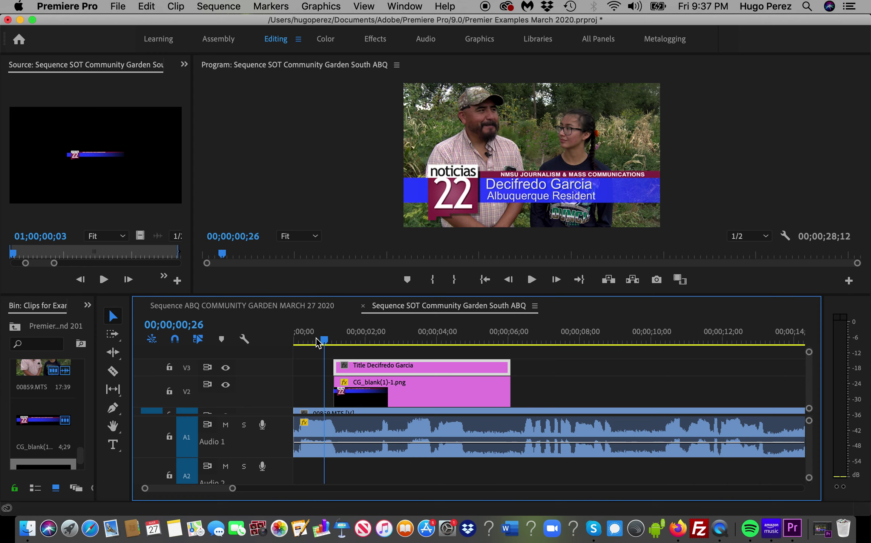
click(321, 339)
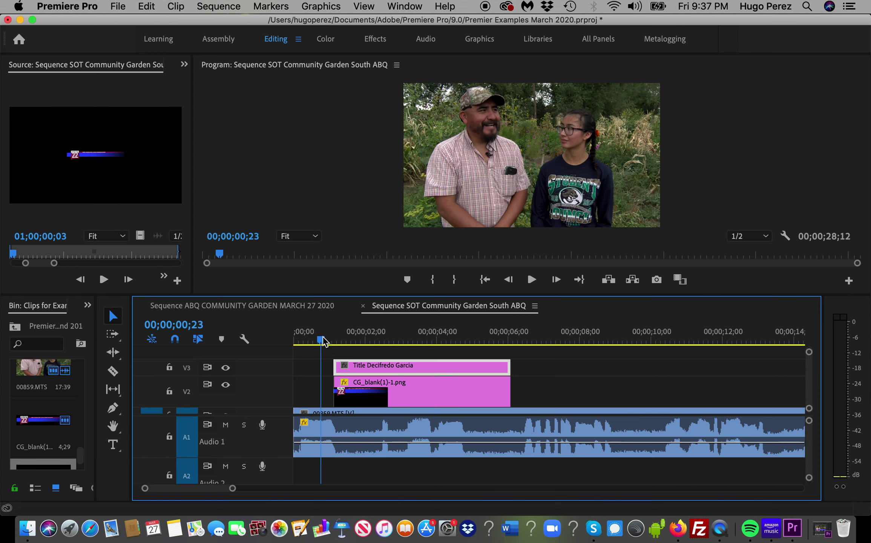
- Save the project and play the sequence to preview the title over the interview
key(super+s)
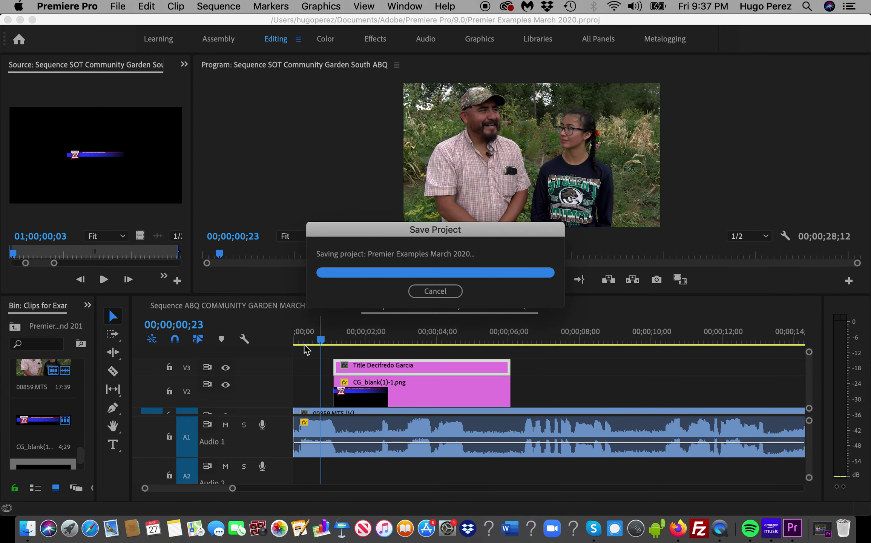
key(space)
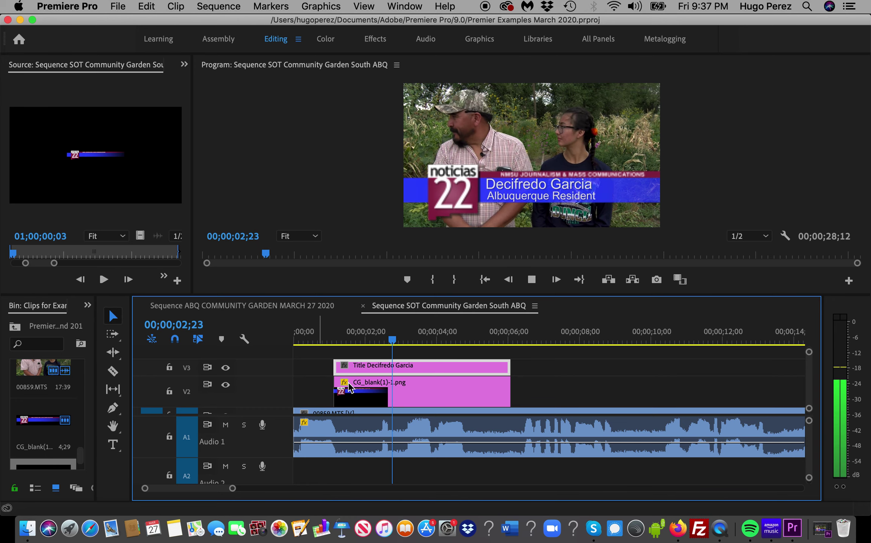
click(387, 341)
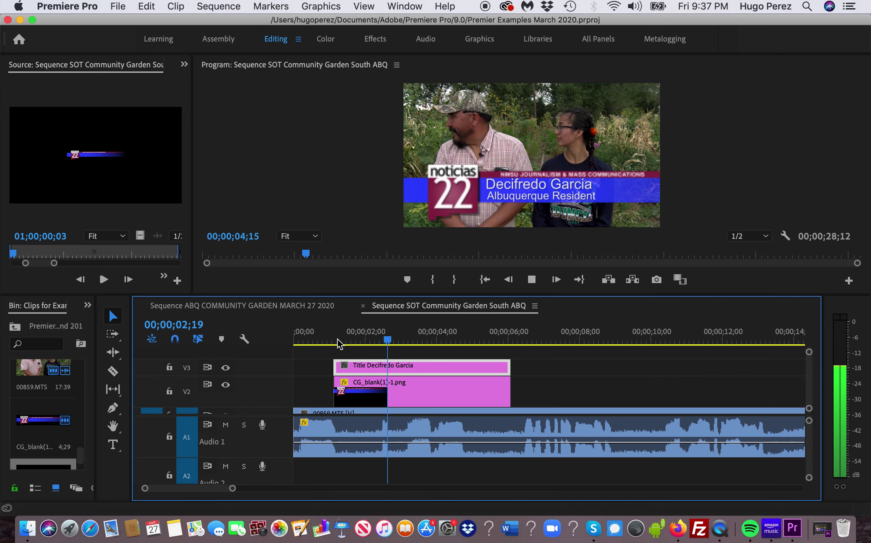
key(space)
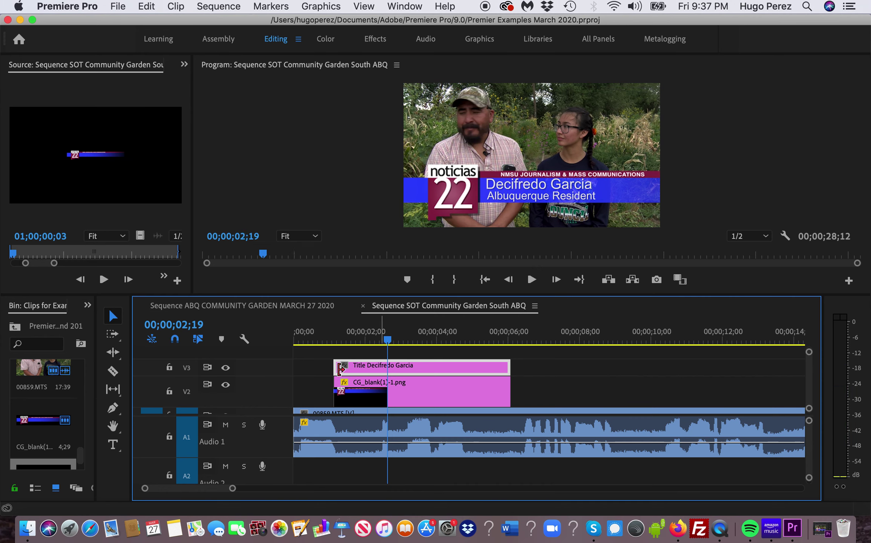
key(Up)
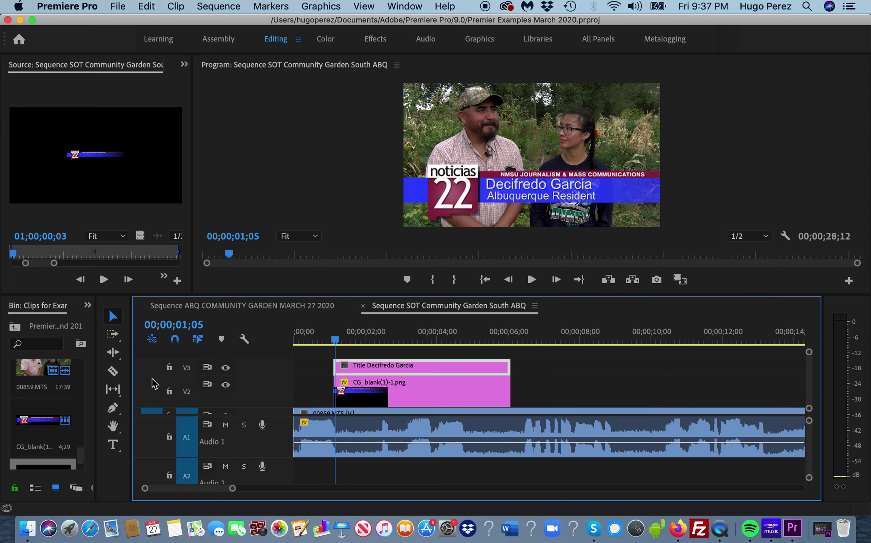
- Widen the tools and bin panels, and park the playhead at 00;00;01;03, just before the title
drag(130, 373, 223, 375)
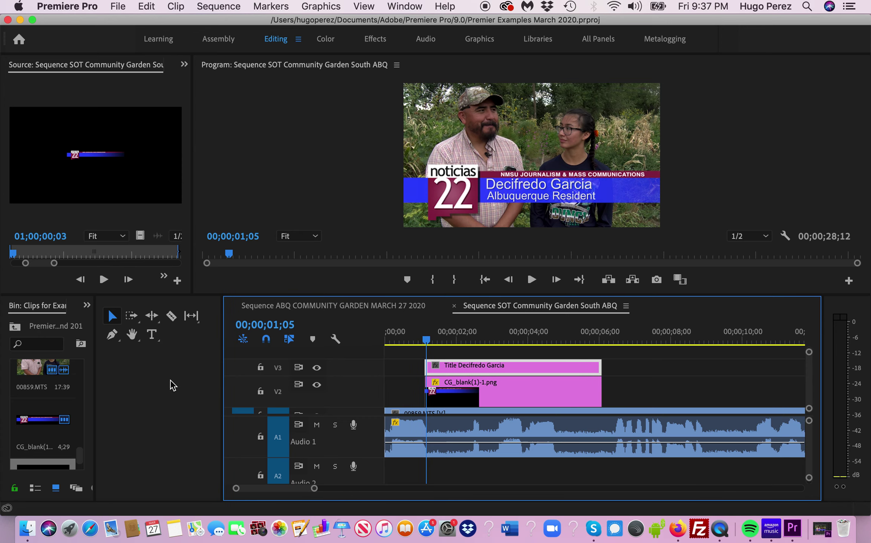
drag(94, 381, 221, 384)
click(459, 340)
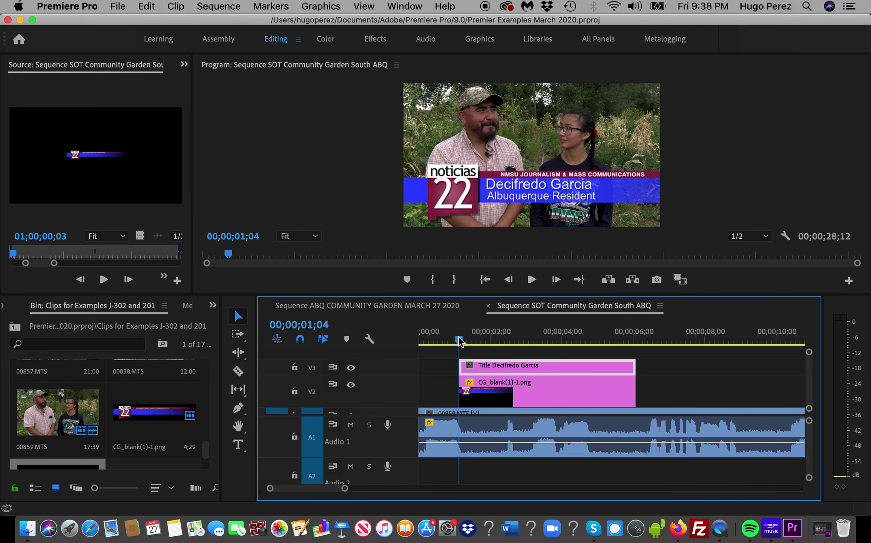
key(Left)
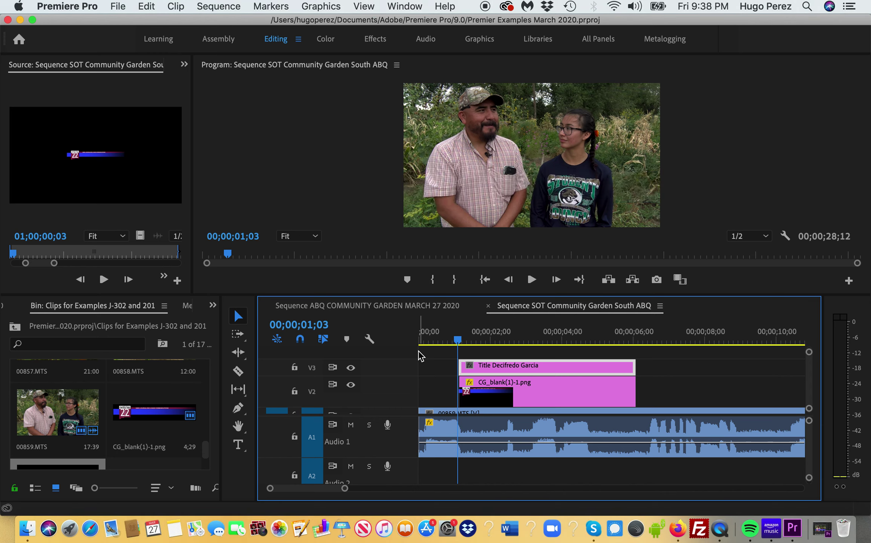
key(Right)
key(Left)
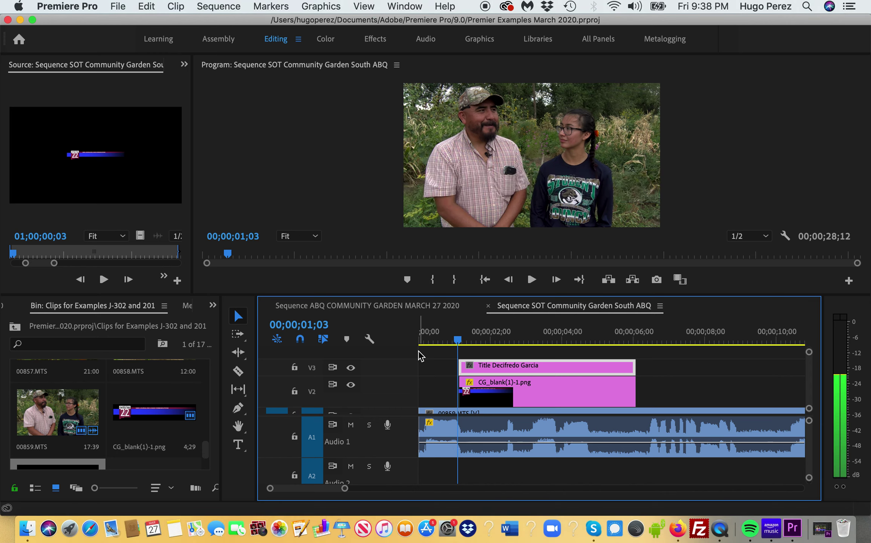
key(Right)
key(Left)
key(Right)
key(Left)
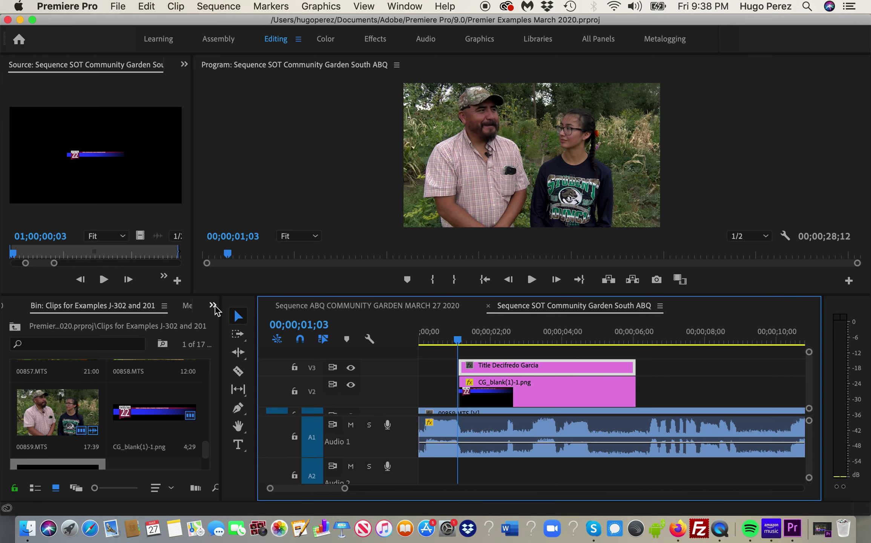
- Show the Effects panel in place of the bin from the hidden-panels list
click(215, 307)
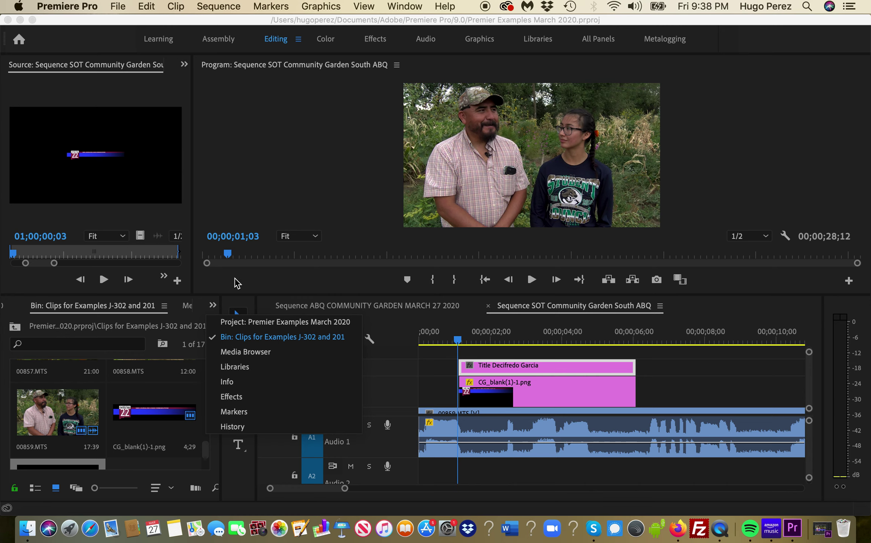
click(438, 390)
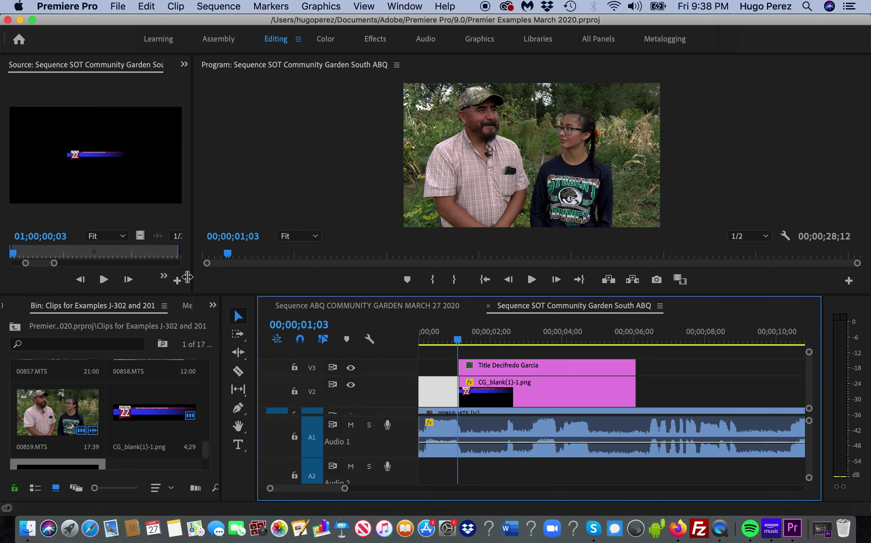
click(213, 306)
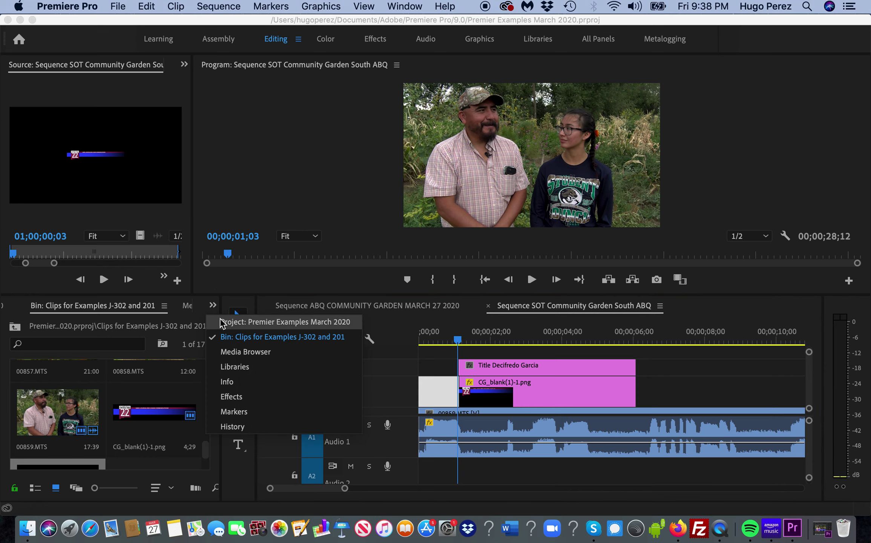
click(242, 397)
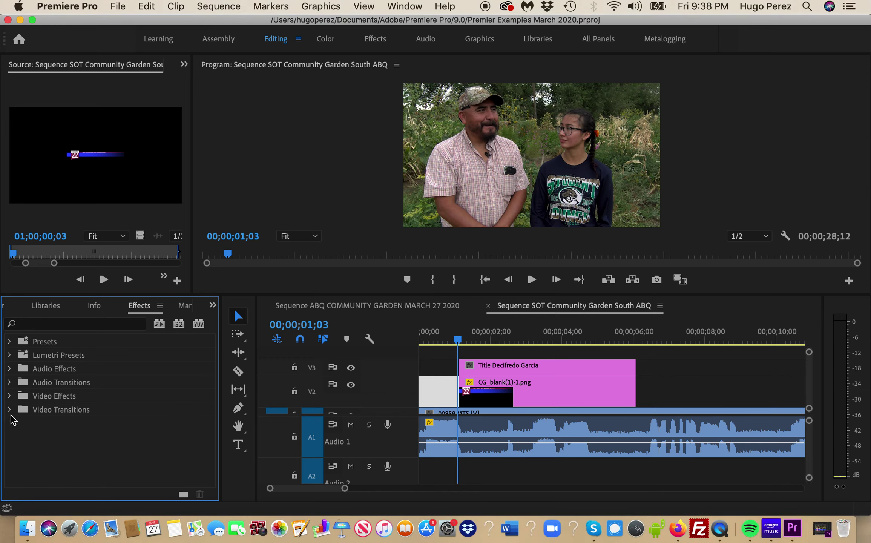
- Expand Video Transitions > Dissolve and select Cross Dissolve
click(10, 411)
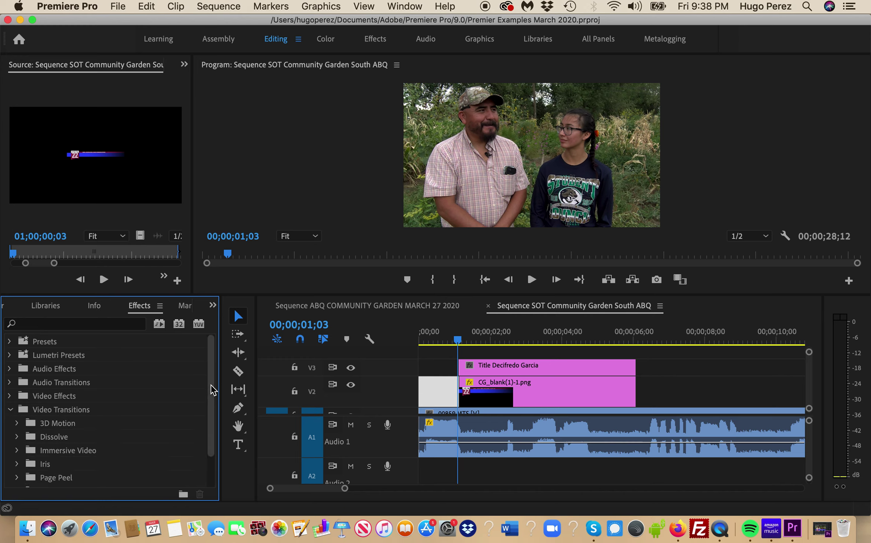
drag(213, 391, 214, 431)
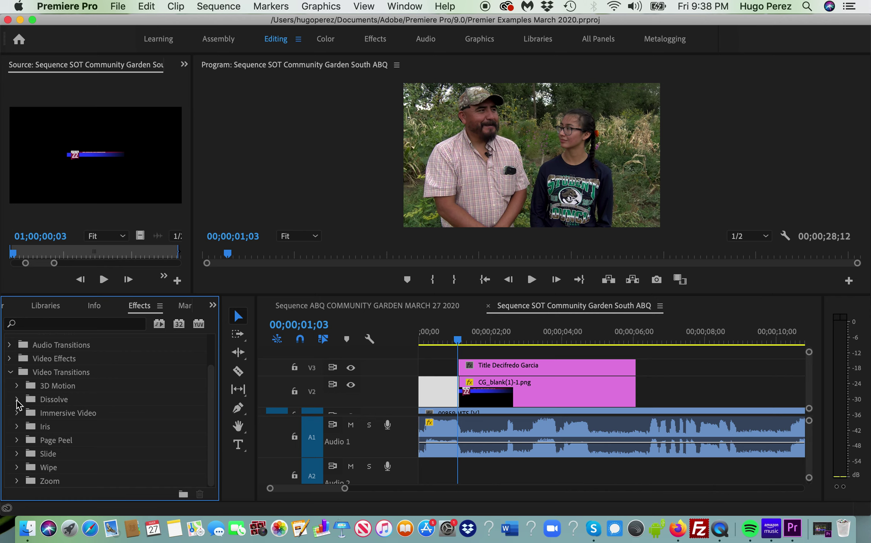
click(17, 400)
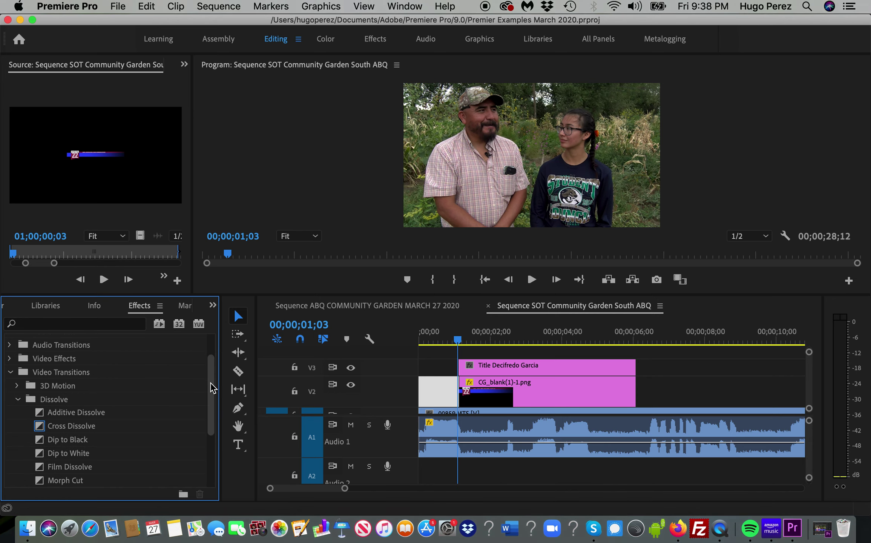
drag(213, 388, 213, 397)
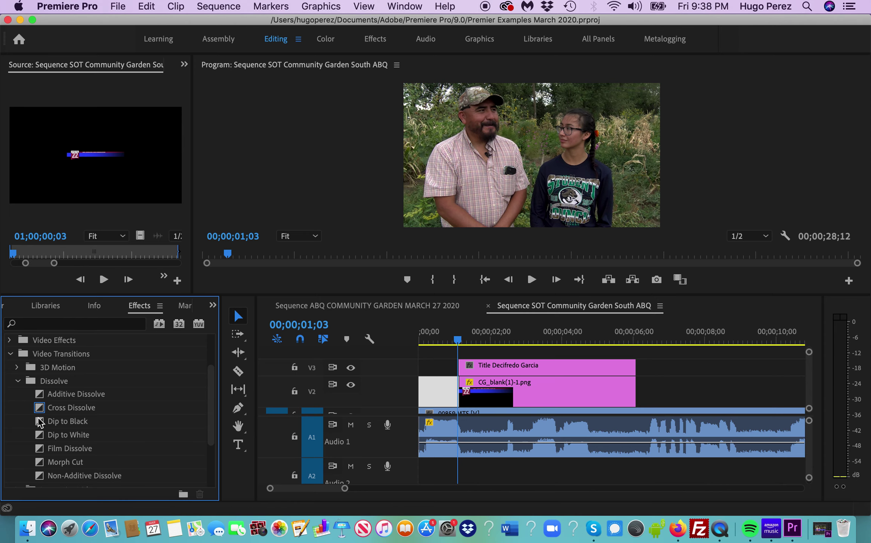
click(735, 377)
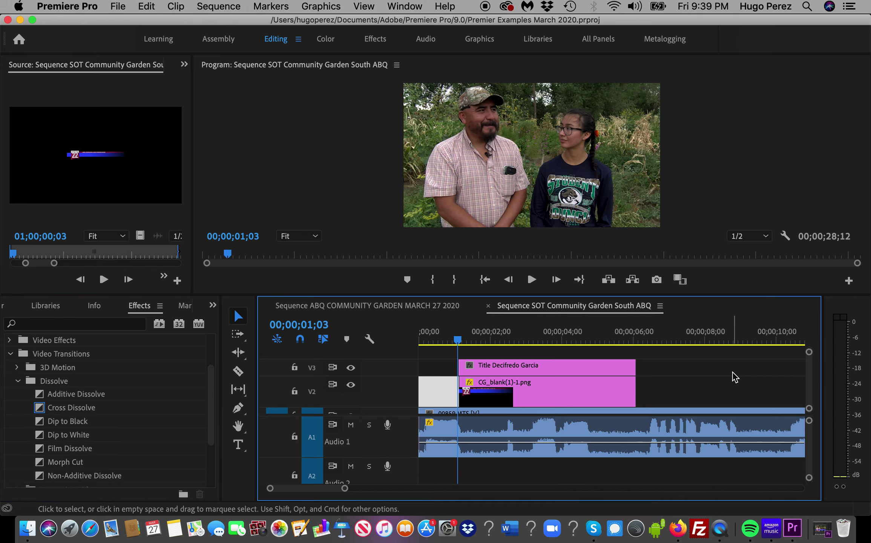
click(40, 409)
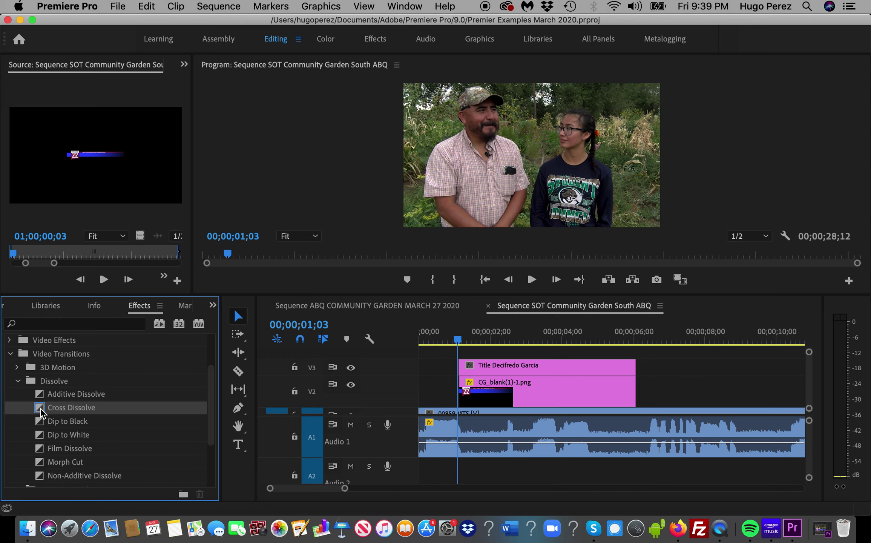
- Add Cross Dissolve to the start and end of the V3 title and V2 CG_blank clips
drag(41, 412, 466, 371)
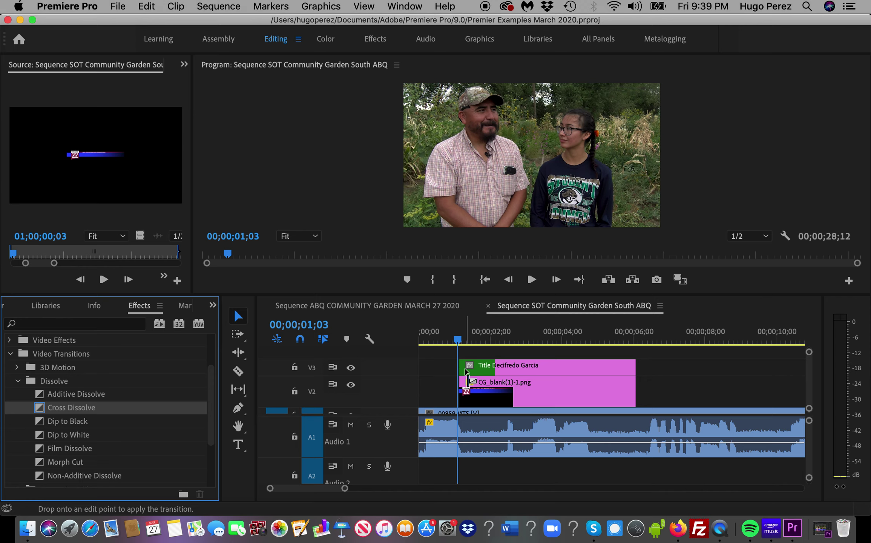
drag(466, 372, 466, 372)
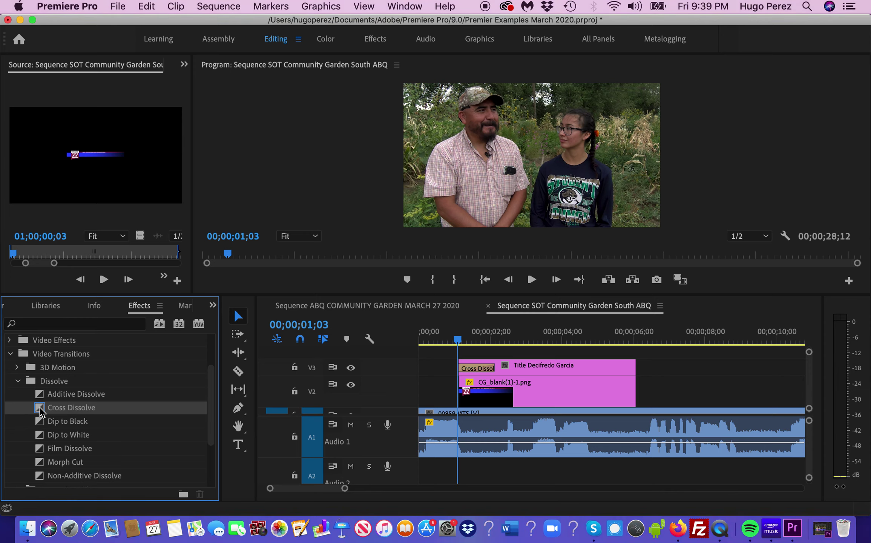
drag(40, 411, 470, 400)
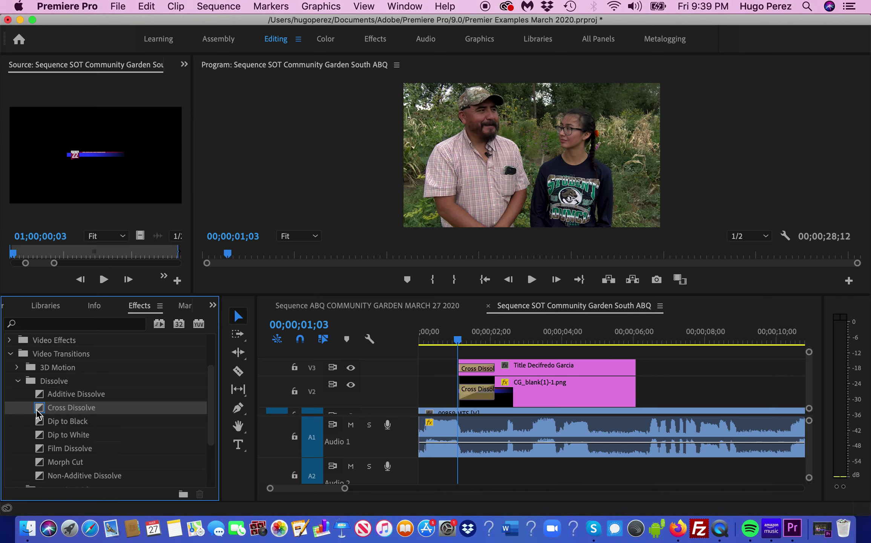
drag(40, 414, 633, 370)
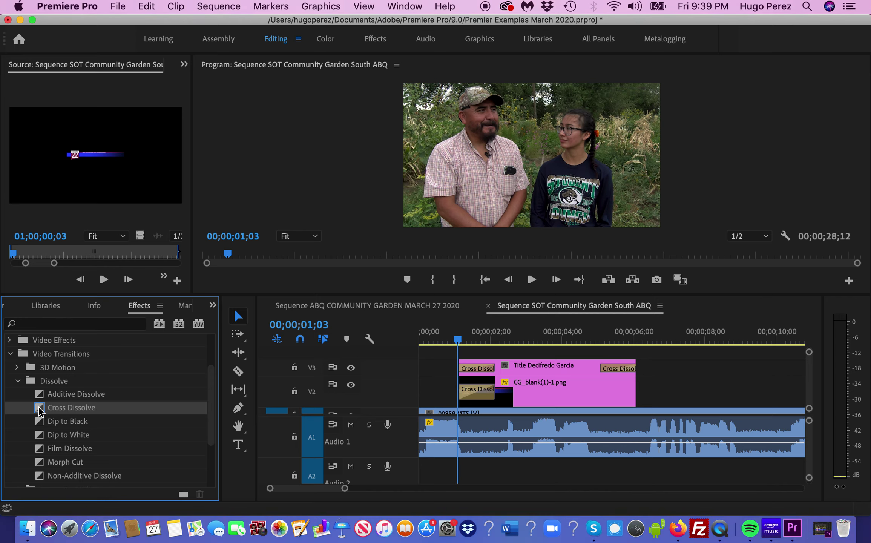
drag(40, 408, 629, 395)
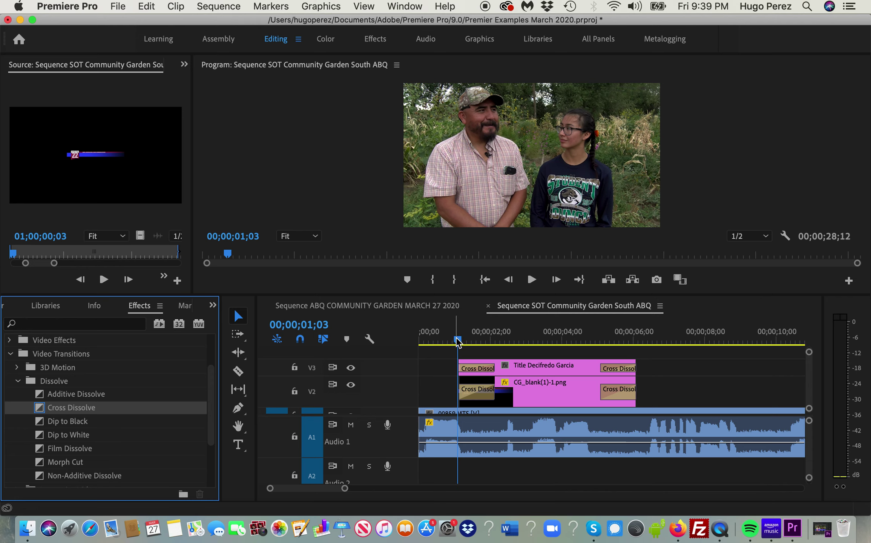
drag(458, 342, 414, 353)
- Play the sequence from near the start to review the dissolves, stopping around 00;00;06;19
key(space)
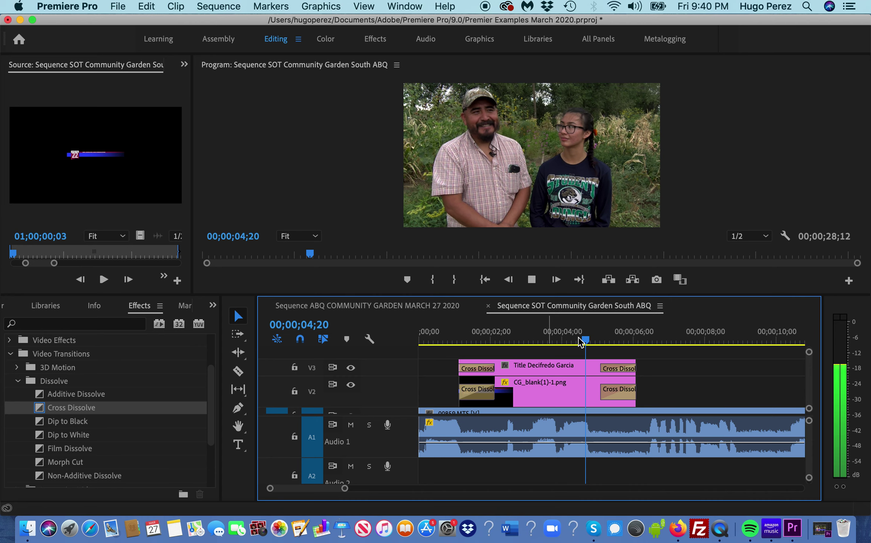
click(550, 342)
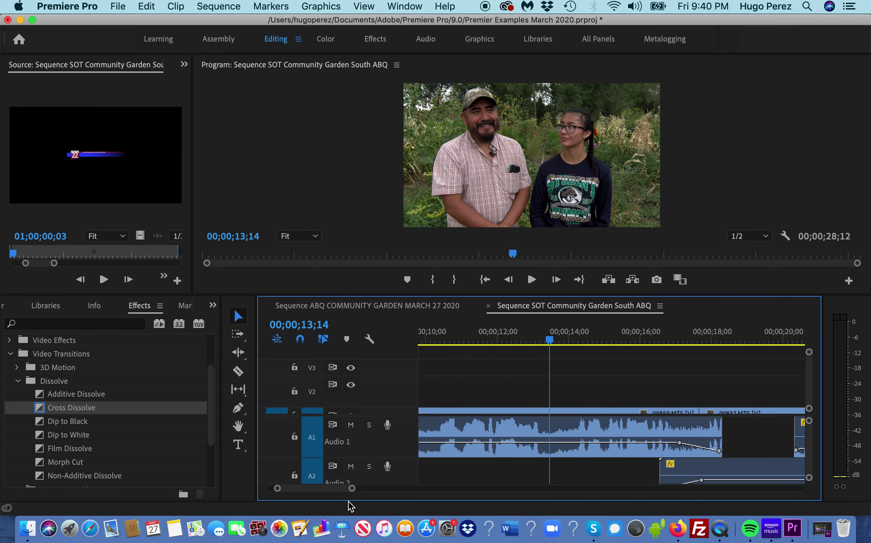
key(Up)
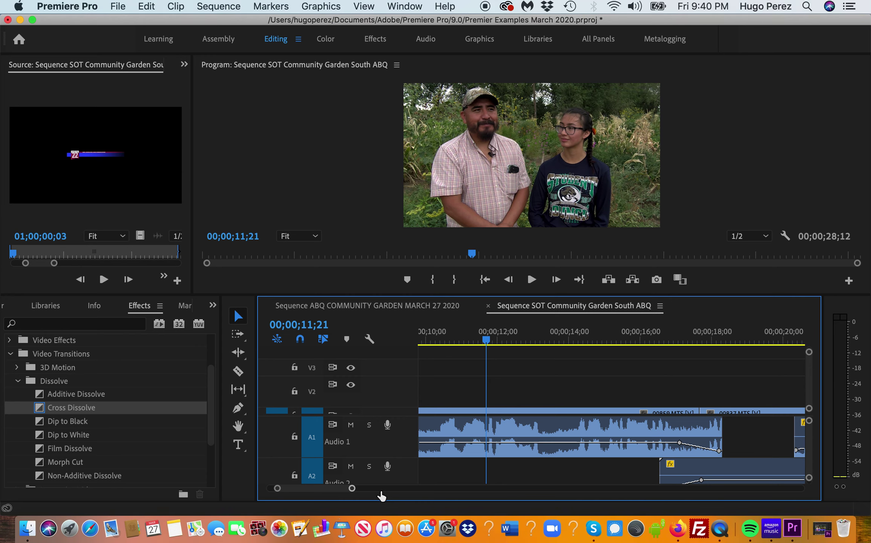
key(minus)
click(422, 339)
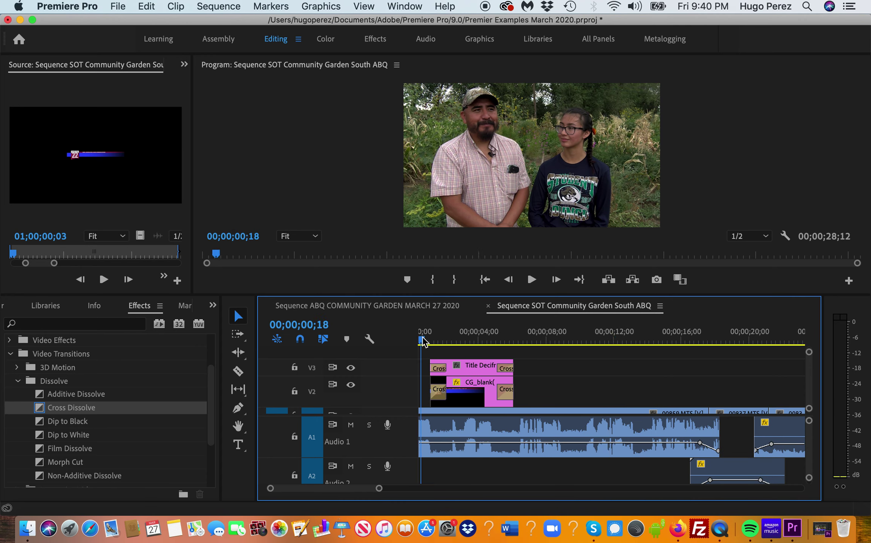
key(space)
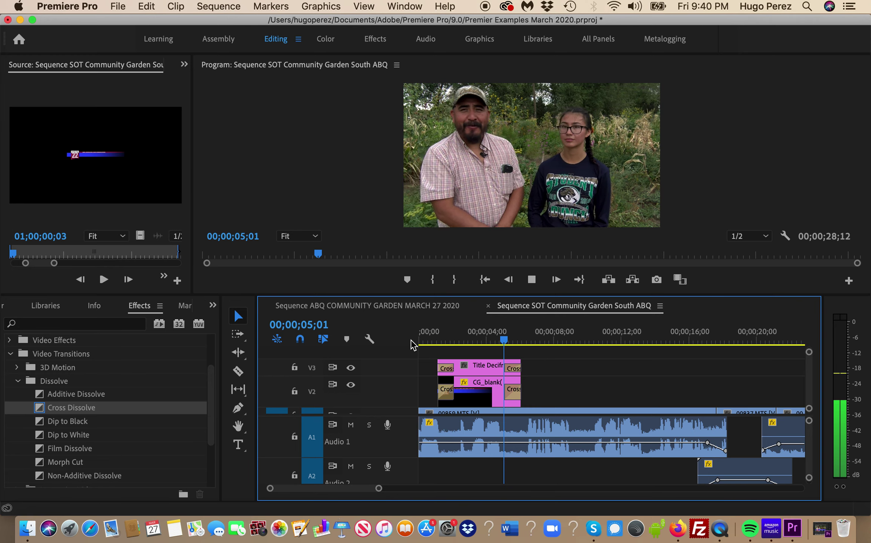
click(539, 341)
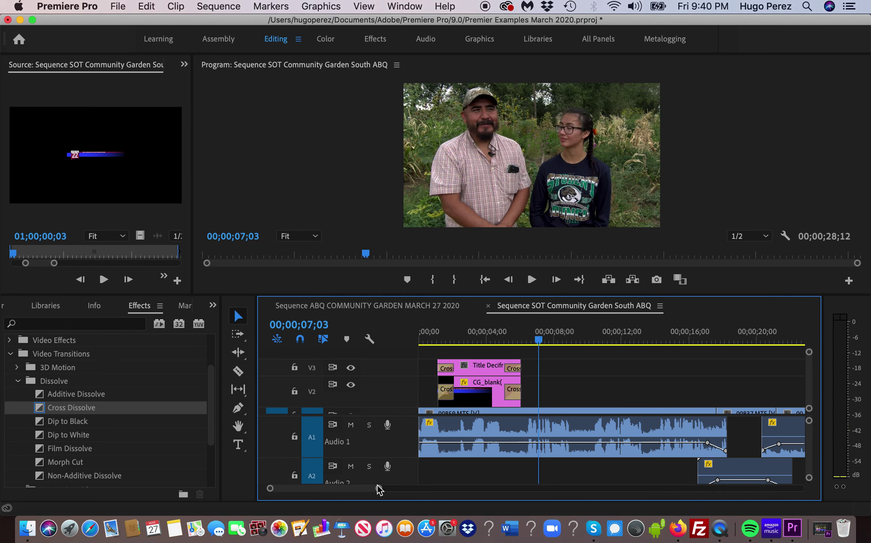
drag(379, 489, 400, 489)
click(501, 337)
drag(502, 338, 472, 342)
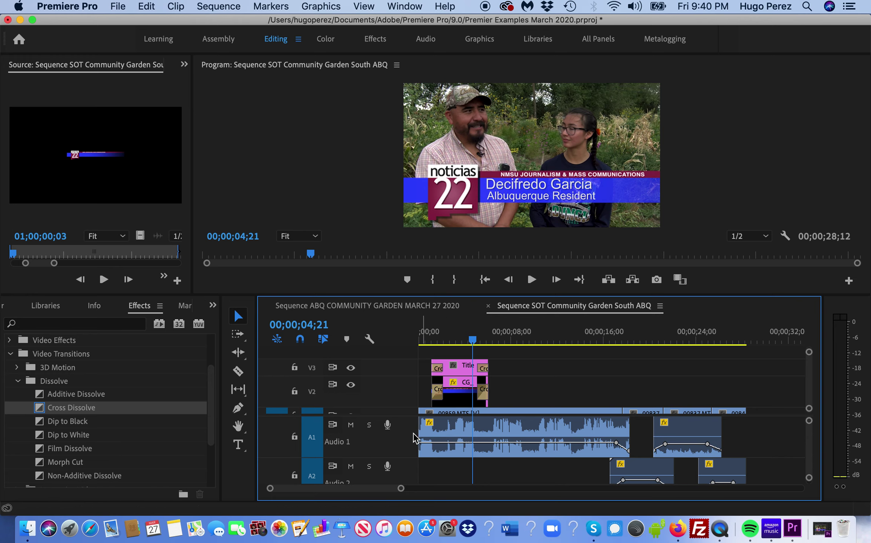
- Make the V1 track taller and the V2 track shorter
scroll(807, 444, down, 3)
scroll(809, 438, up, 3)
scroll(810, 401, down, 2)
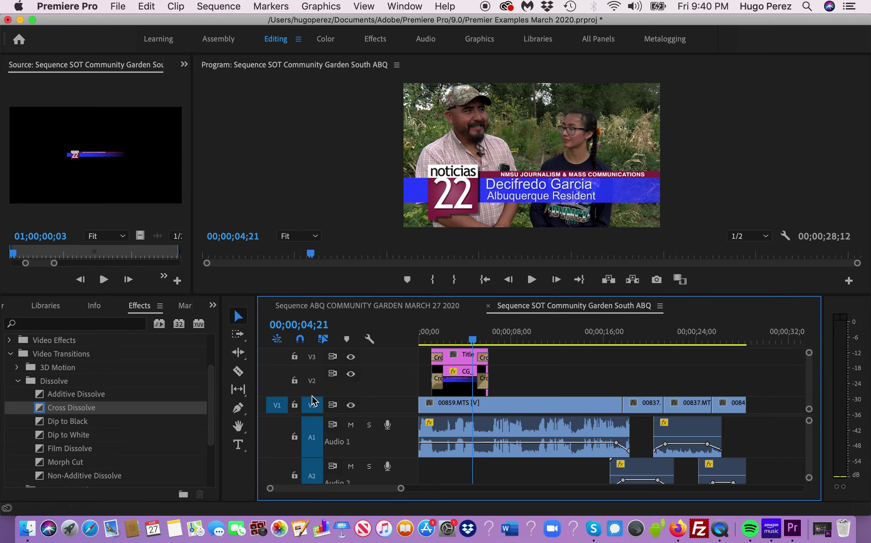
drag(312, 397, 313, 392)
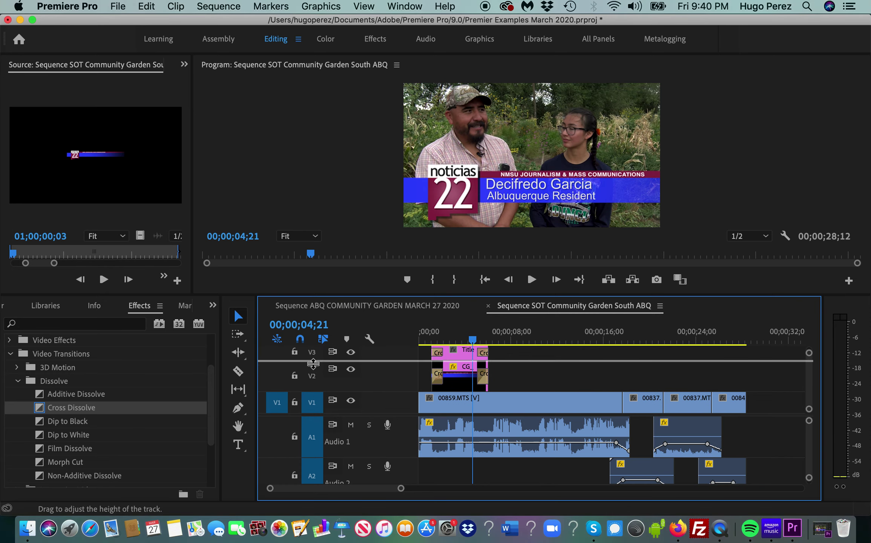
drag(313, 361, 313, 371)
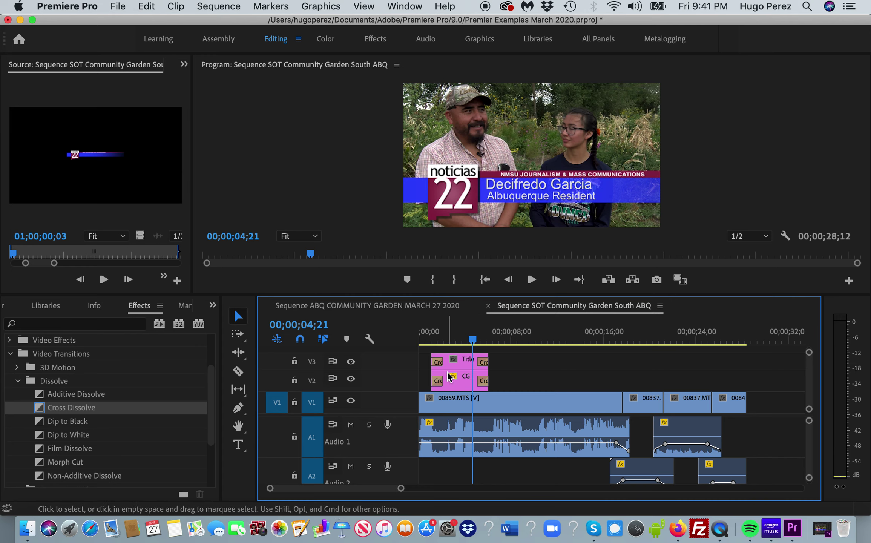
- Scrub through the interview to about 15 seconds and back, then return to the sequence start
click(497, 340)
click(517, 340)
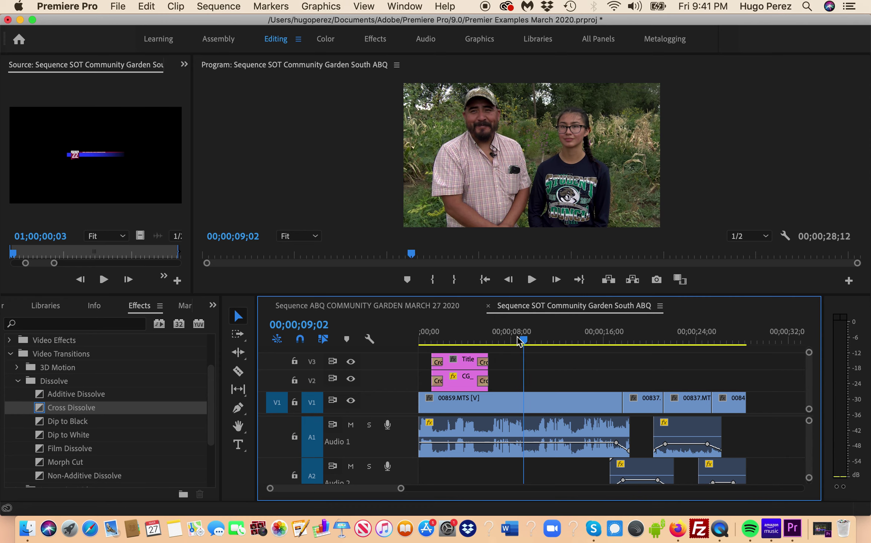
click(547, 341)
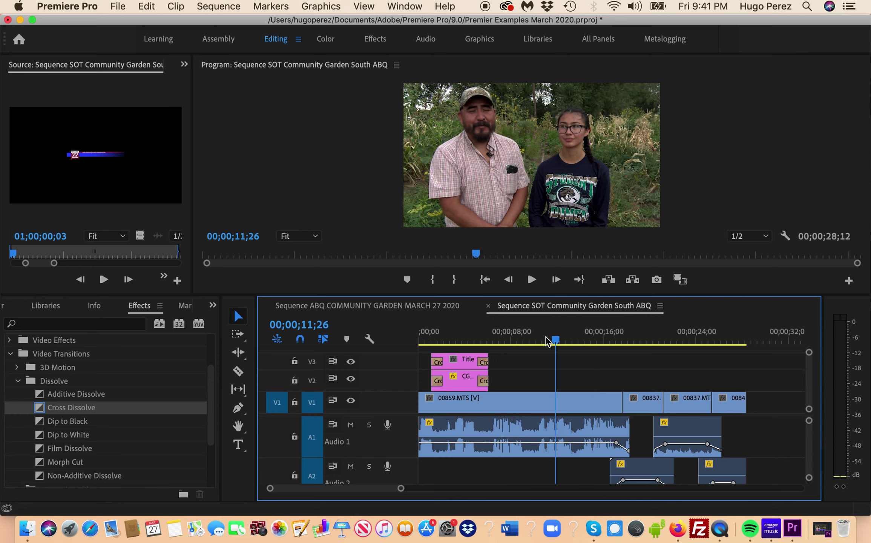
click(594, 341)
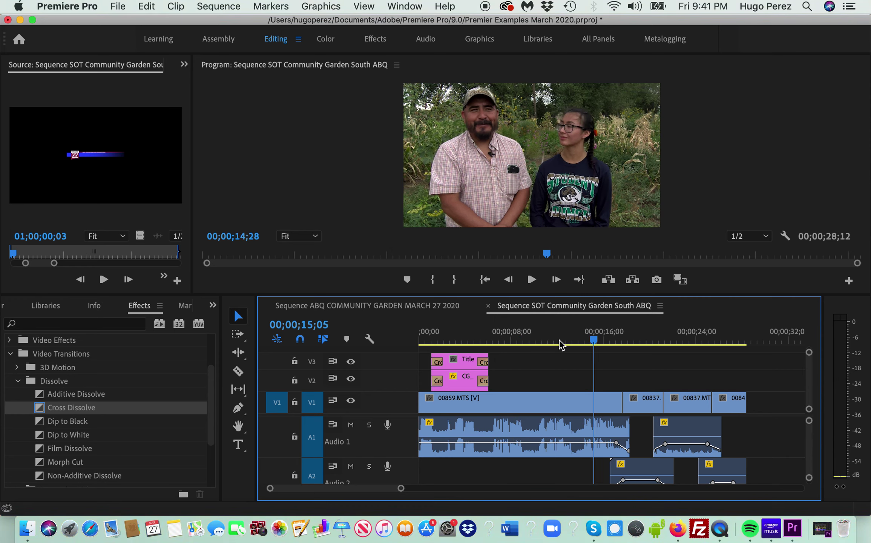
click(564, 341)
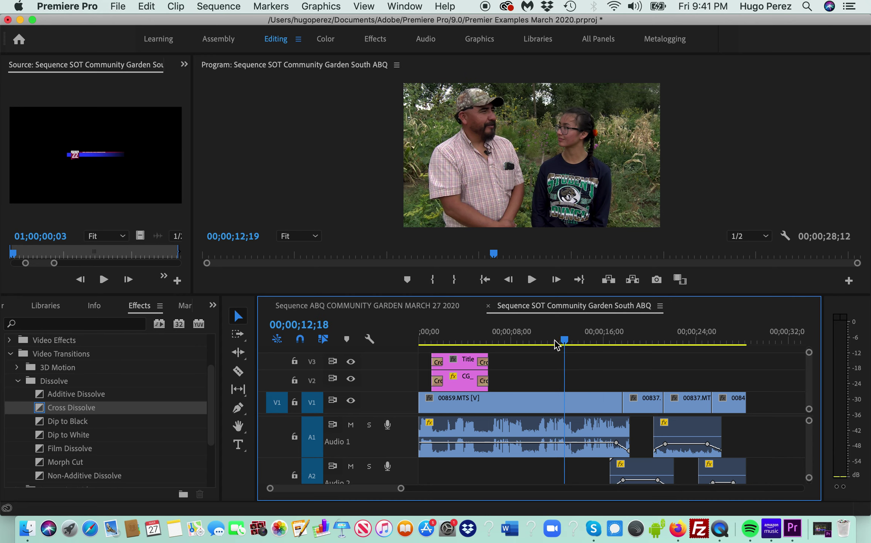
drag(564, 341, 550, 339)
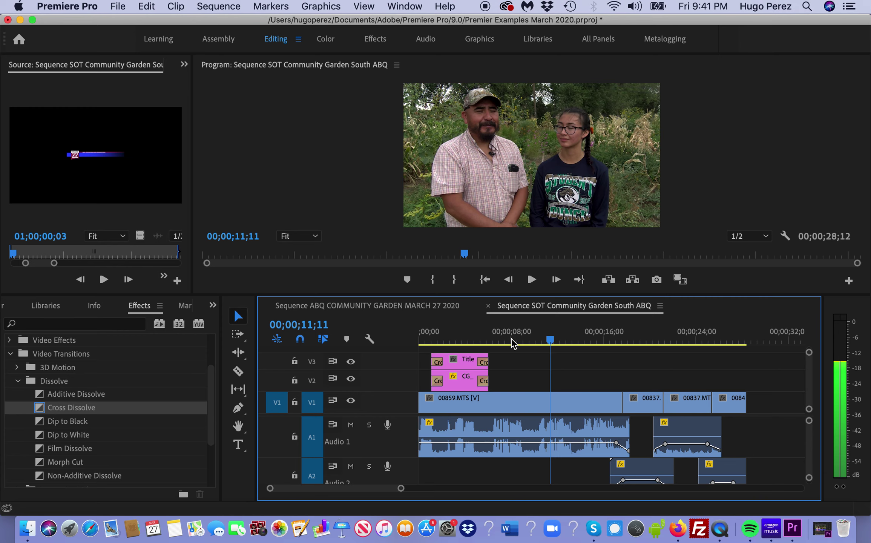
drag(549, 347, 503, 341)
click(445, 341)
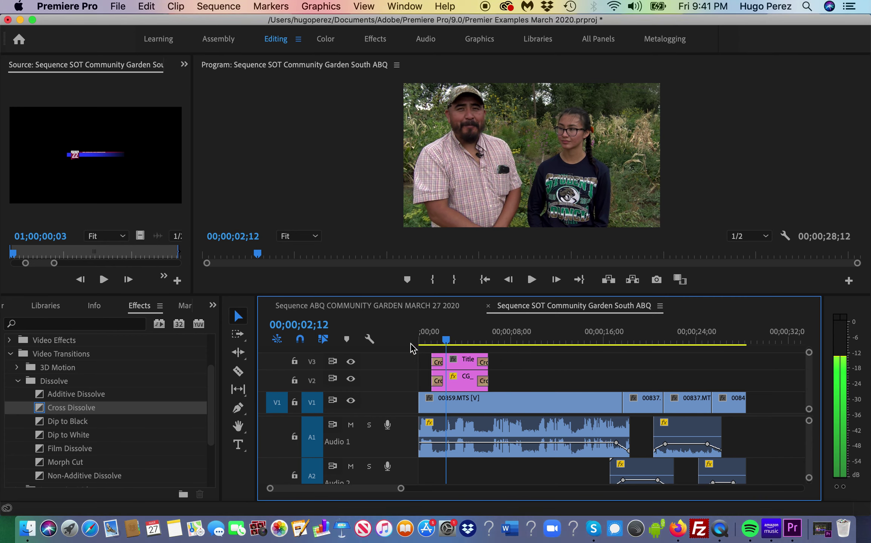
key(Home)
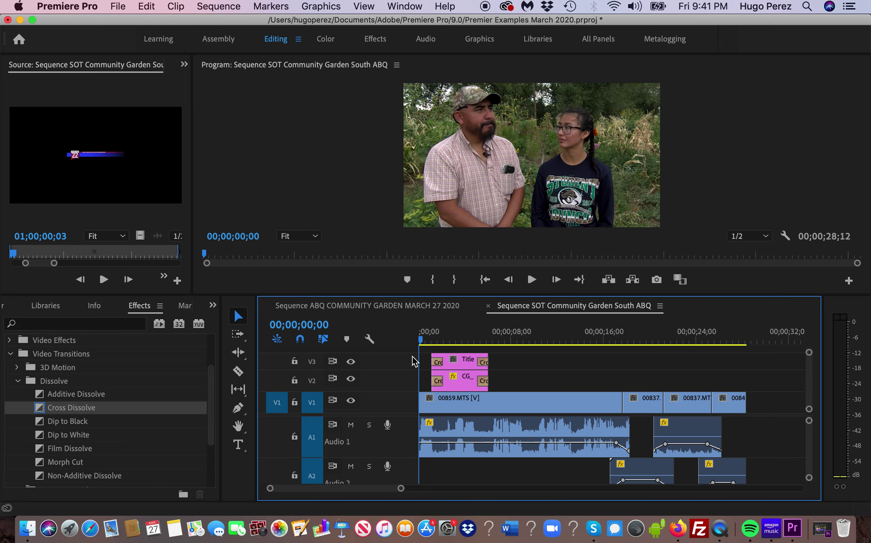
- Save the project, preview the opening frames, and select all clips in the sequence
key(super+s)
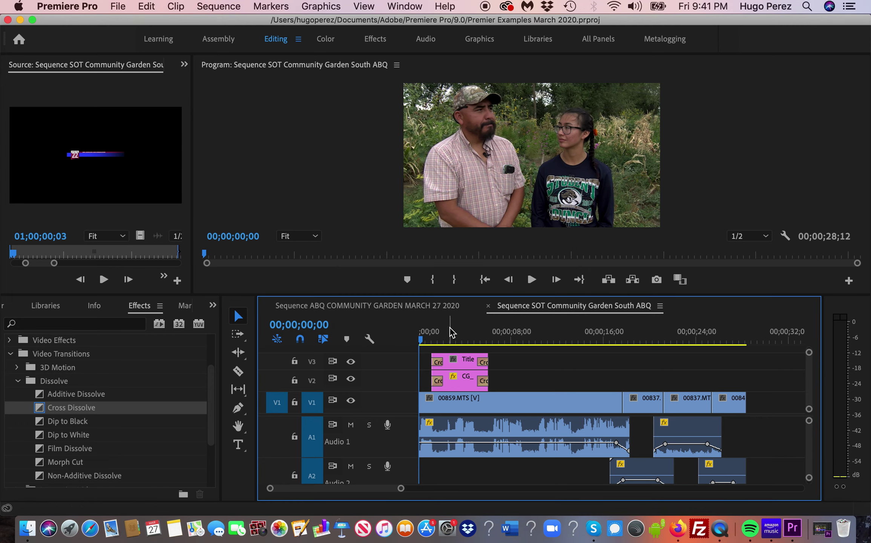
drag(422, 338, 420, 339)
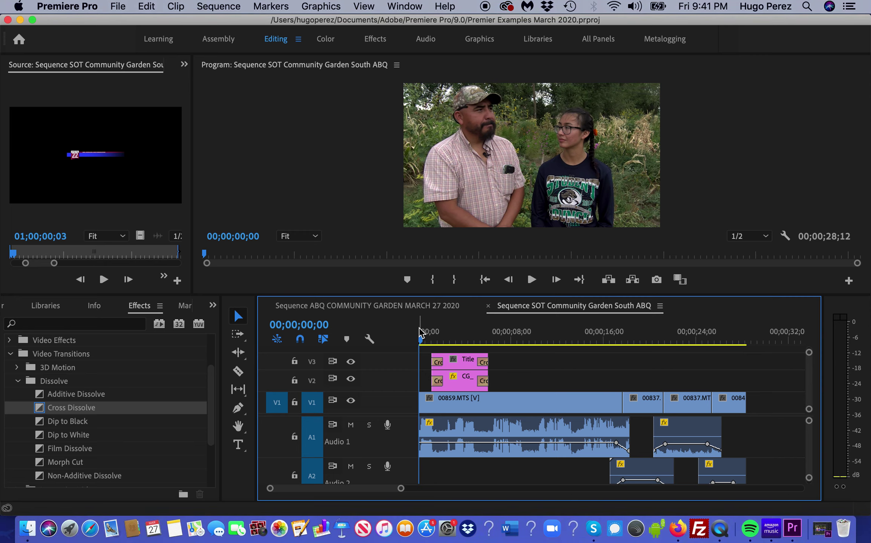
drag(424, 344, 418, 346)
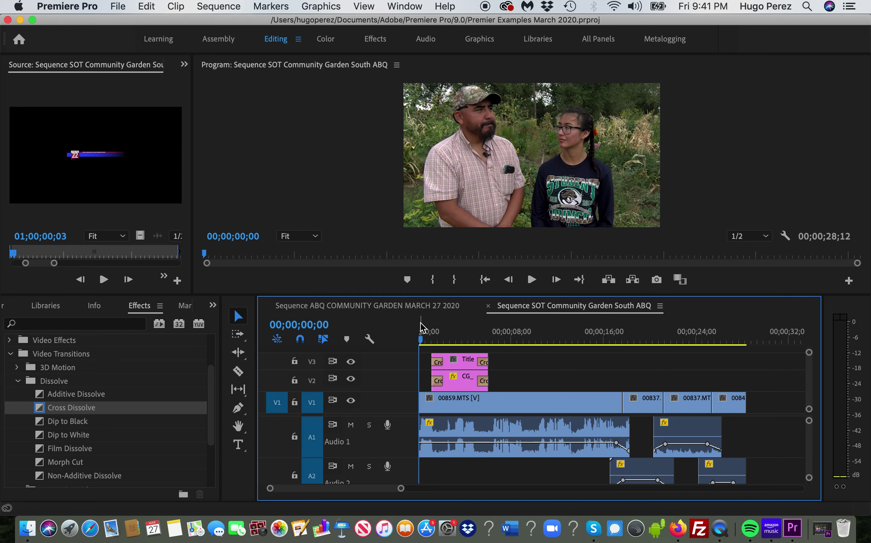
key(super+a)
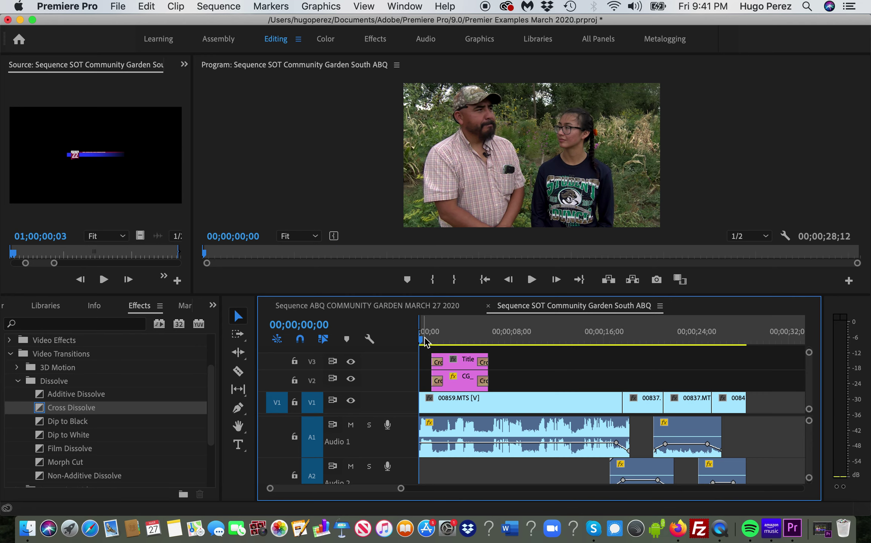
key(space)
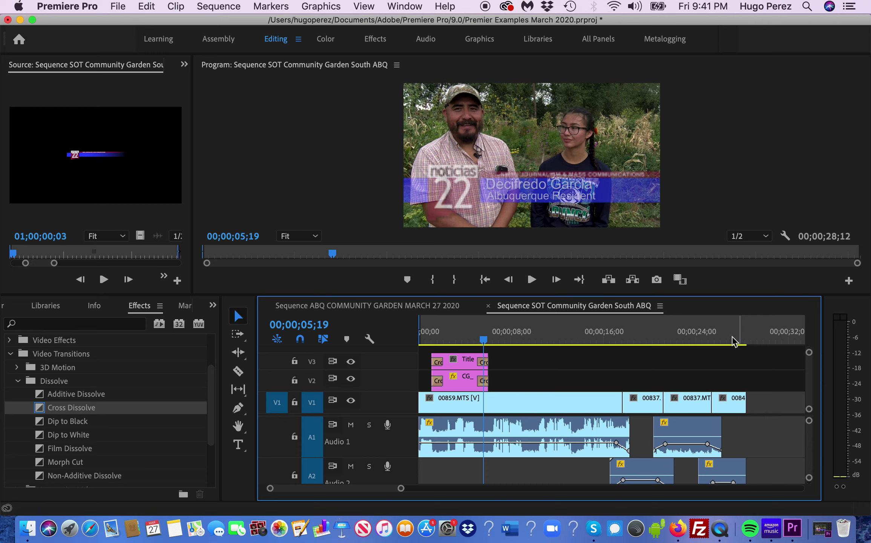
click(732, 340)
drag(735, 337, 743, 338)
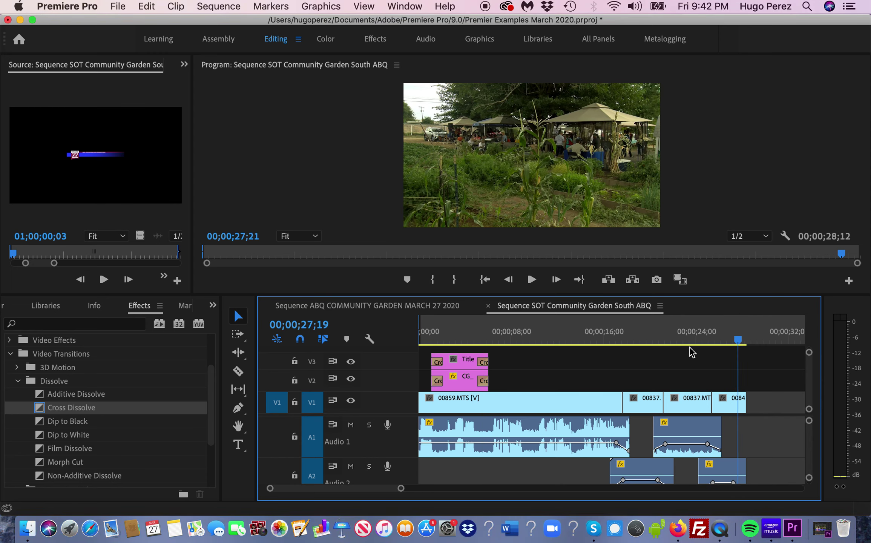
key(space)
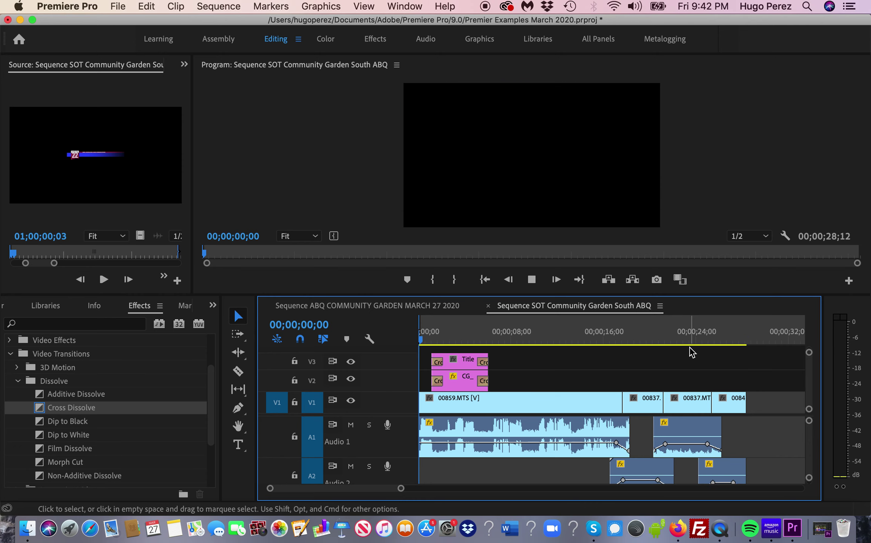
click(729, 339)
drag(740, 336, 749, 342)
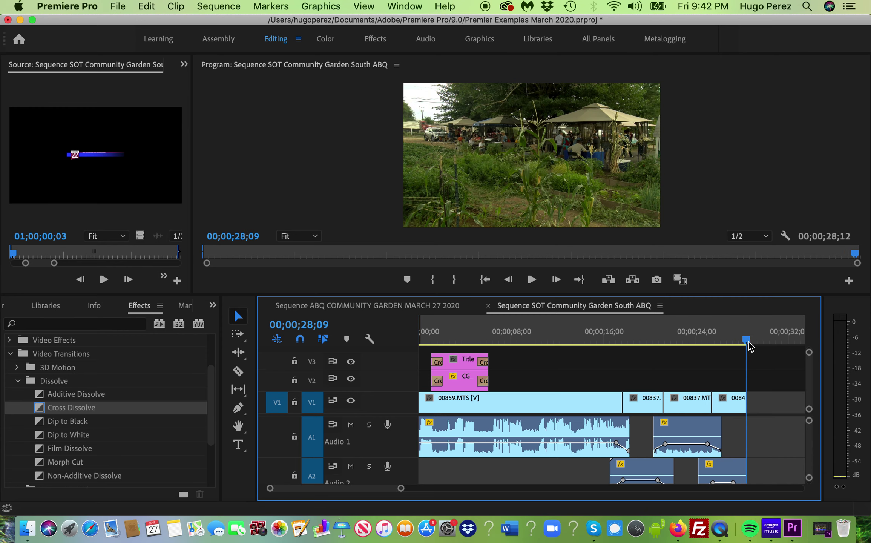
key(End)
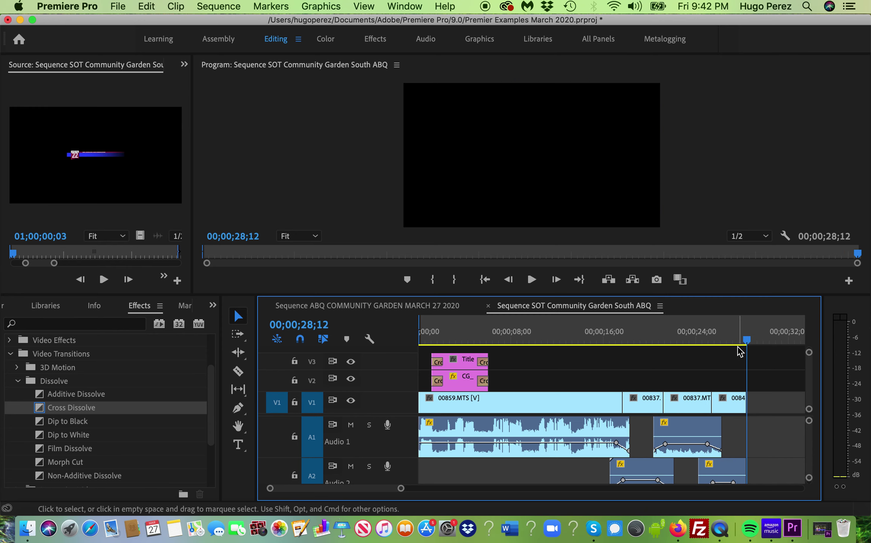
key(Left)
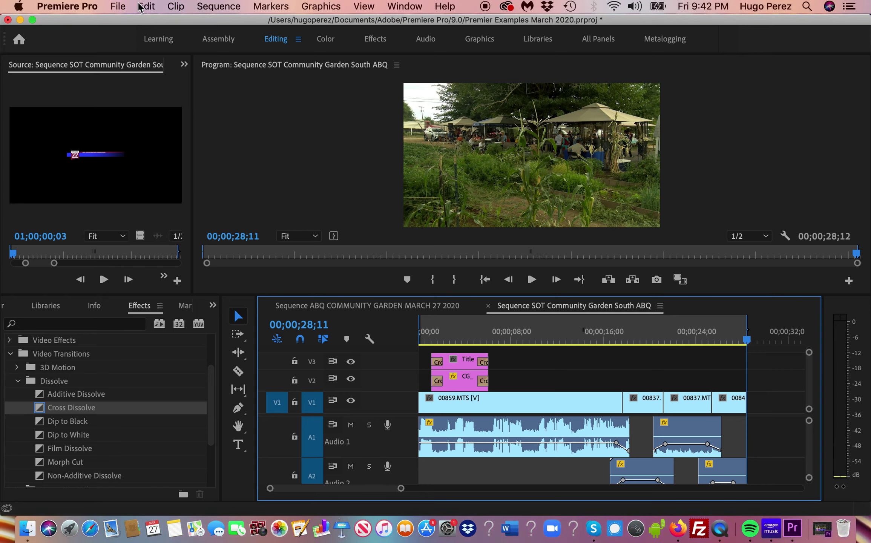
- Open the Export Settings dialog via File > Export > Media
click(118, 7)
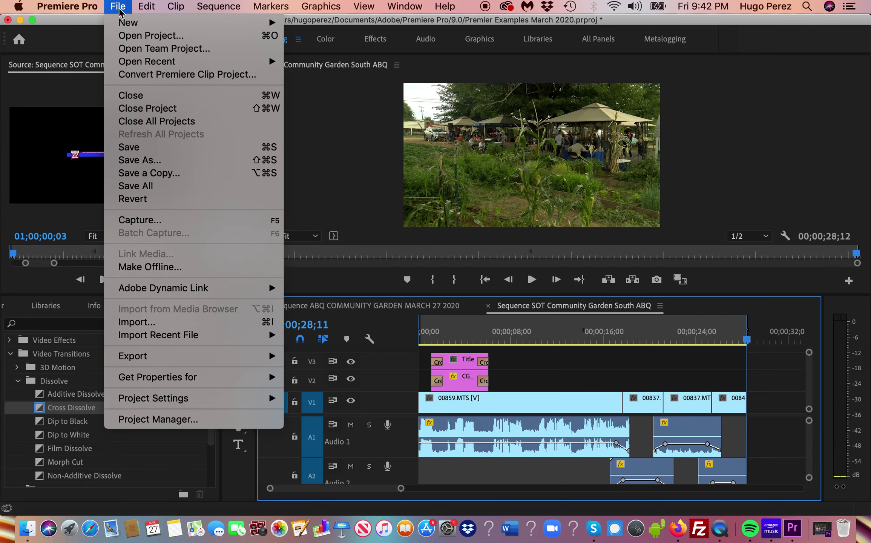
click(560, 361)
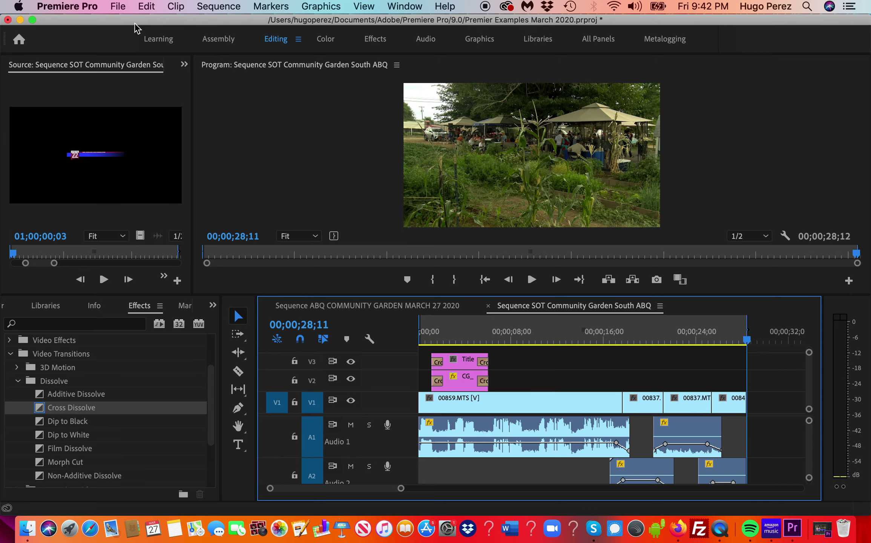
click(117, 7)
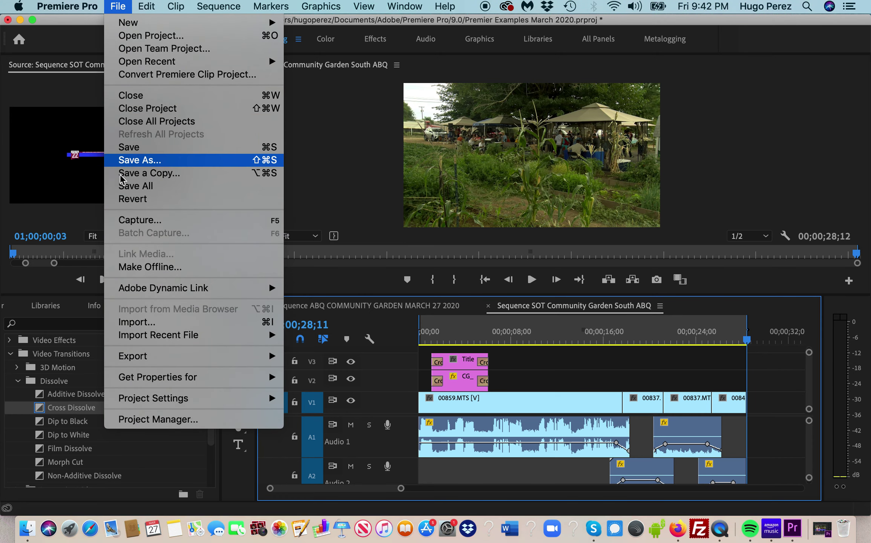
mouse_move(120, 359)
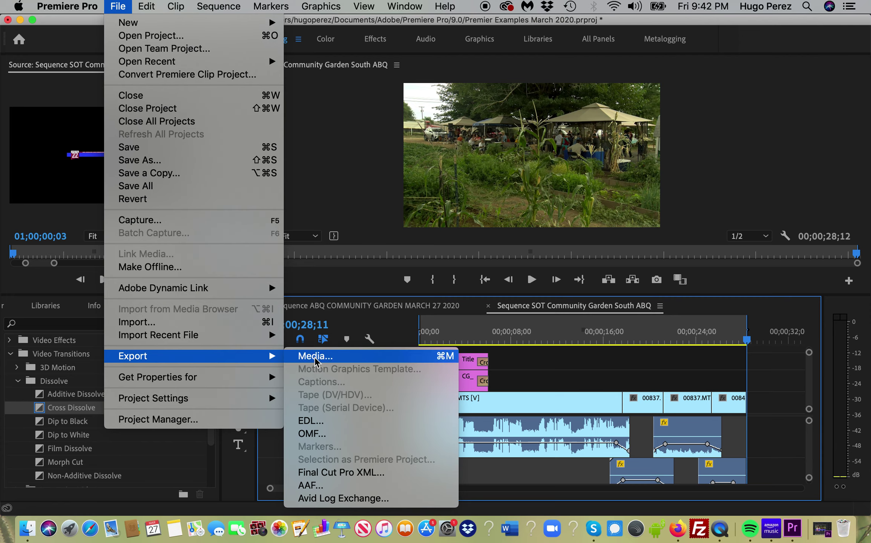
click(316, 360)
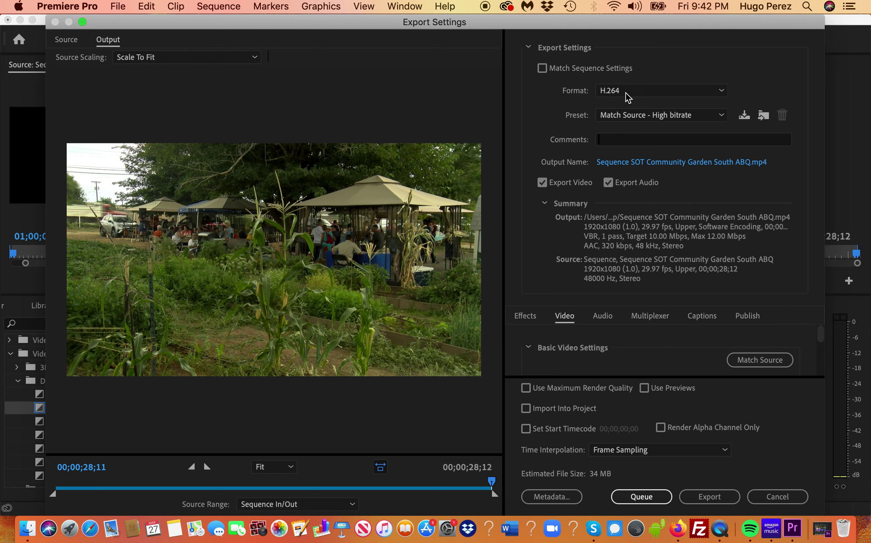
- Set the export to H.264 with the High Quality 1080p HD preset, then open the Output Name save dialog
click(724, 94)
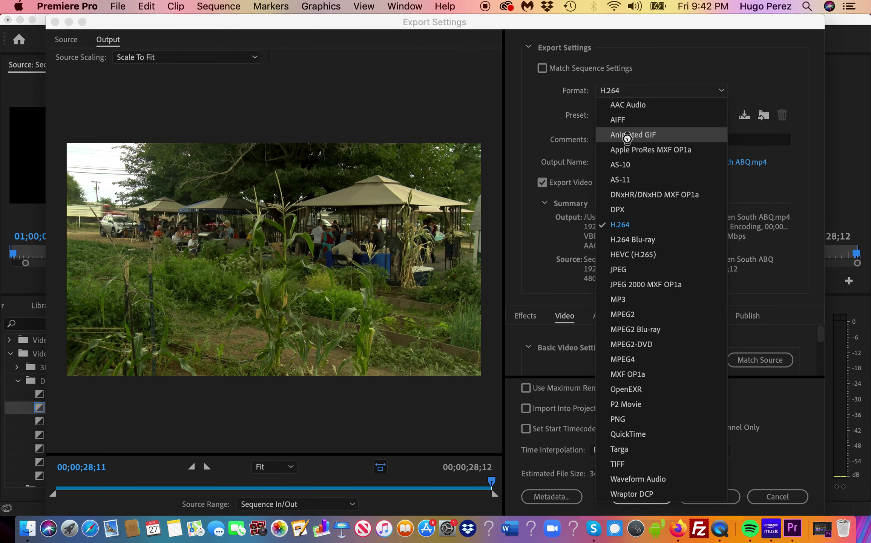
click(628, 137)
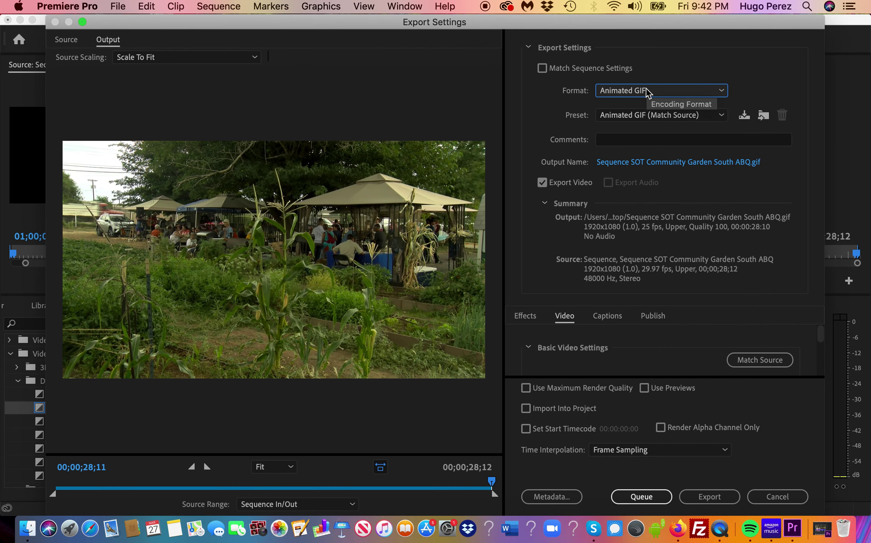
click(722, 93)
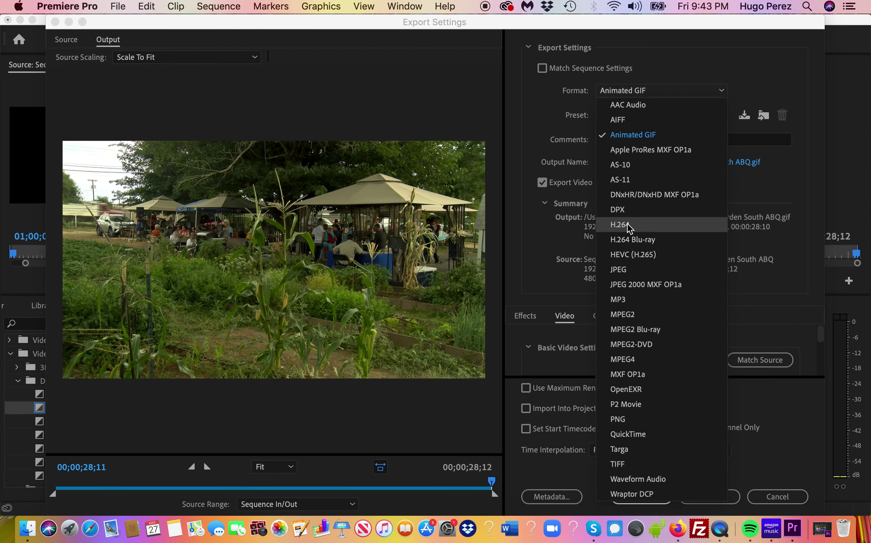
click(627, 225)
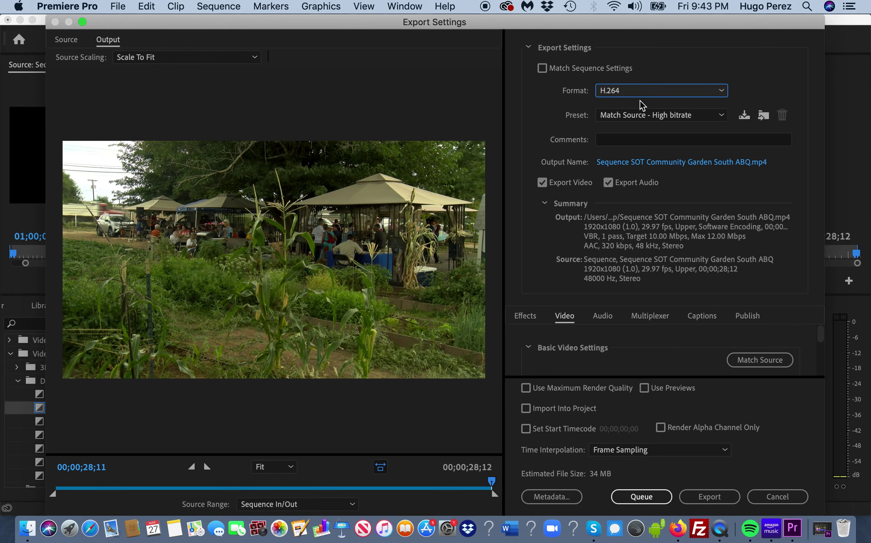
click(722, 115)
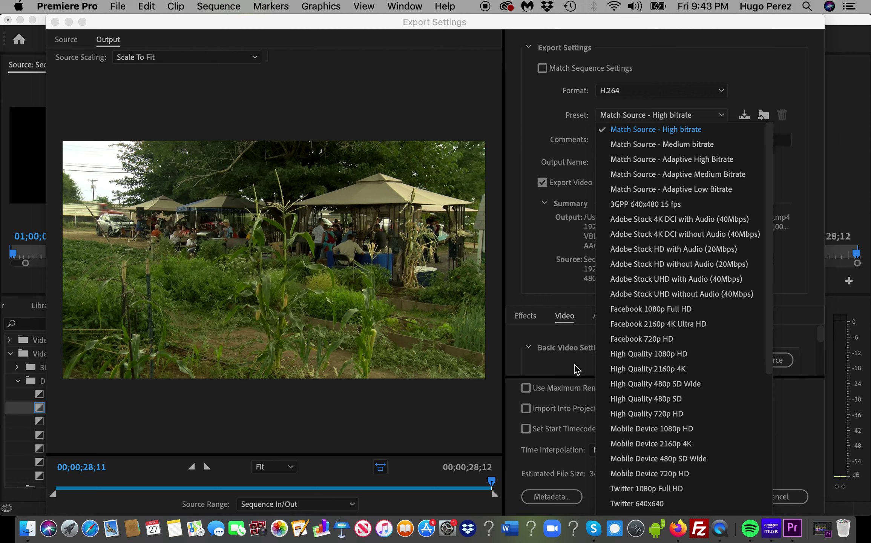
click(663, 356)
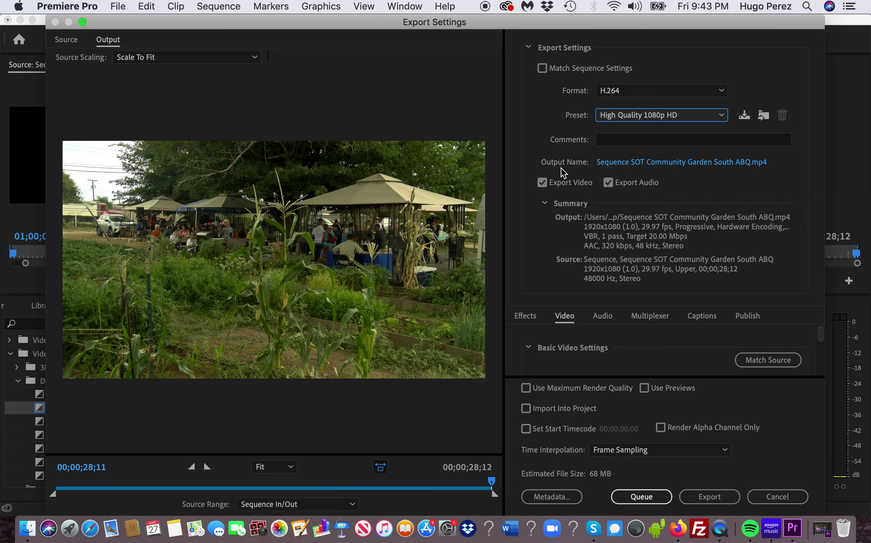
click(666, 165)
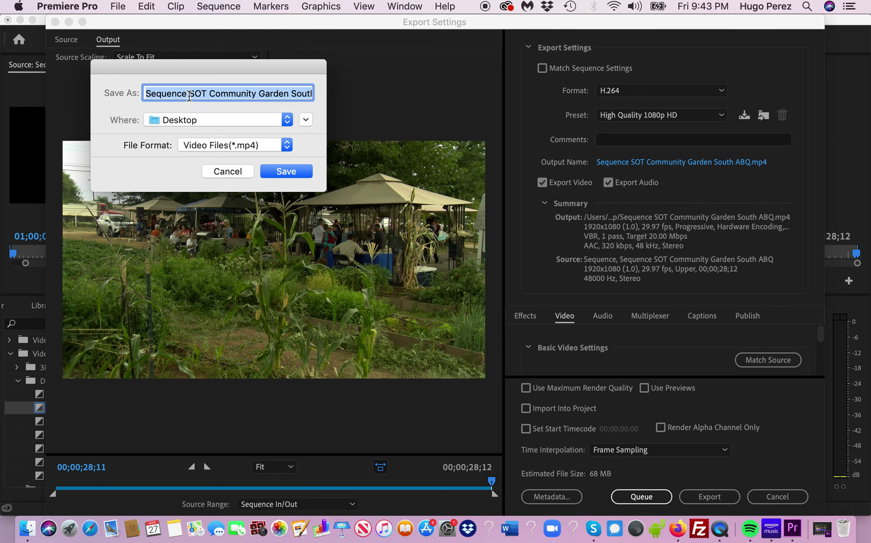
- Rename the output file to 'SOT-Broll Community Garden South ABQ.mp4'
click(189, 95)
key(BackSpace)
key(BackSpace)
key(BackSpace)
key(BackSpace)
key(BackSpace)
key(BackSpace)
key(BackSpace)
key(BackSpace)
key(BackSpace)
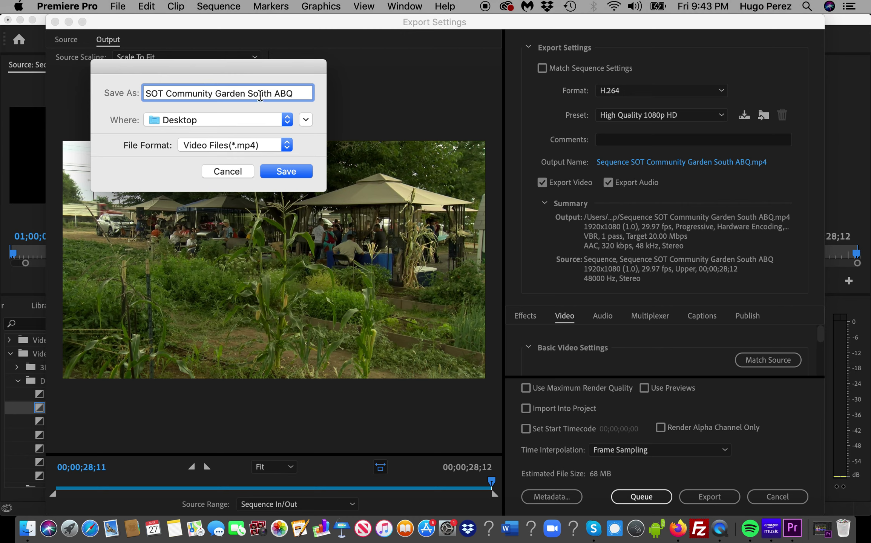
click(279, 94)
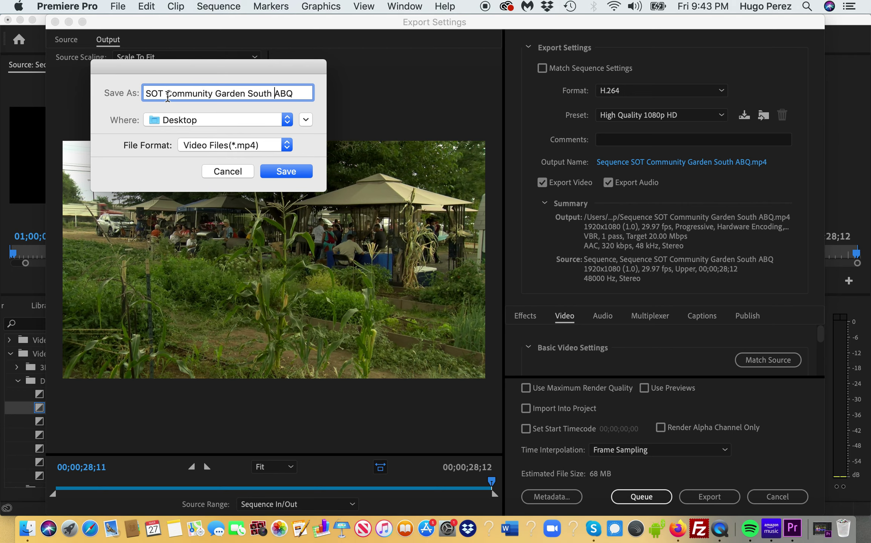
text(-B)
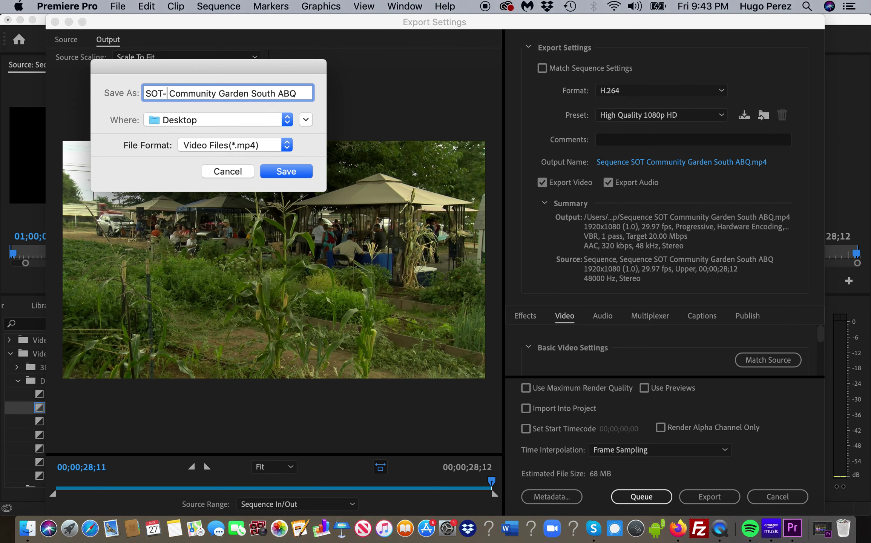
text(roll)
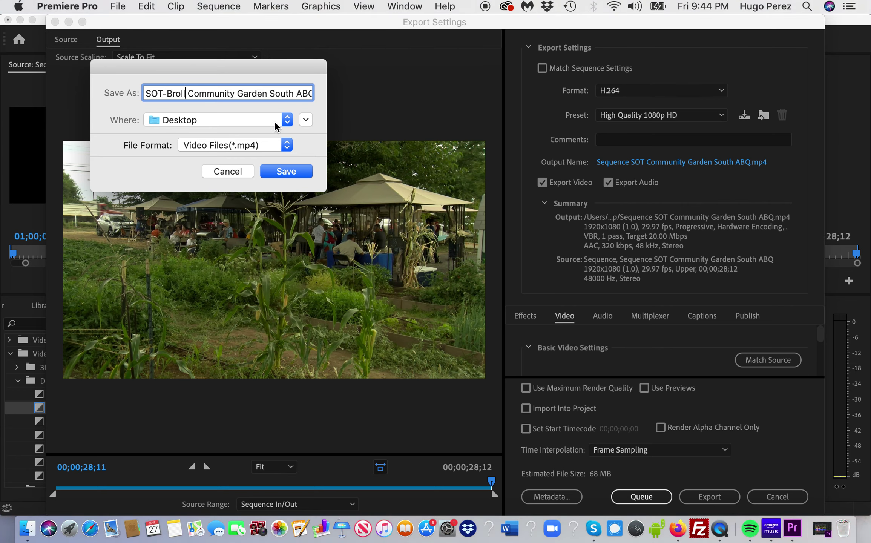
- Save the output into the Premier Examples Spring 2020 March Harddrive folder
click(287, 122)
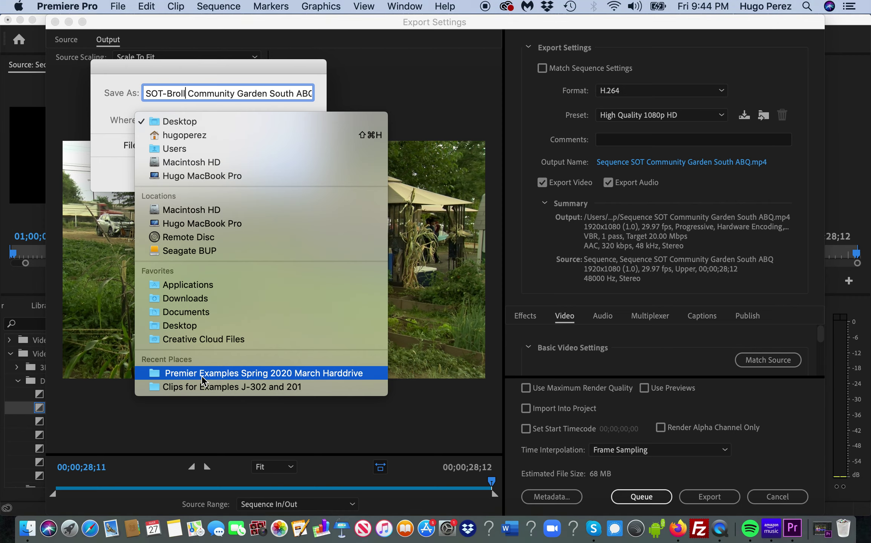
click(201, 375)
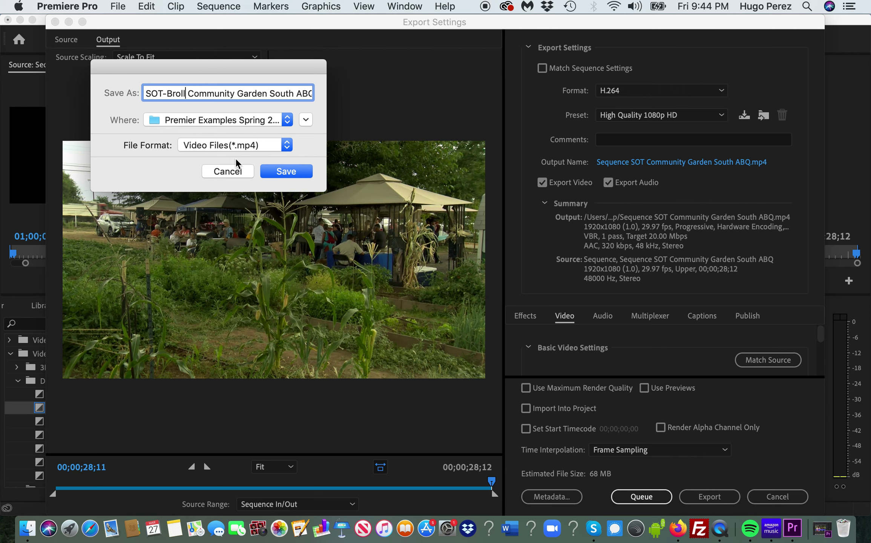
click(287, 172)
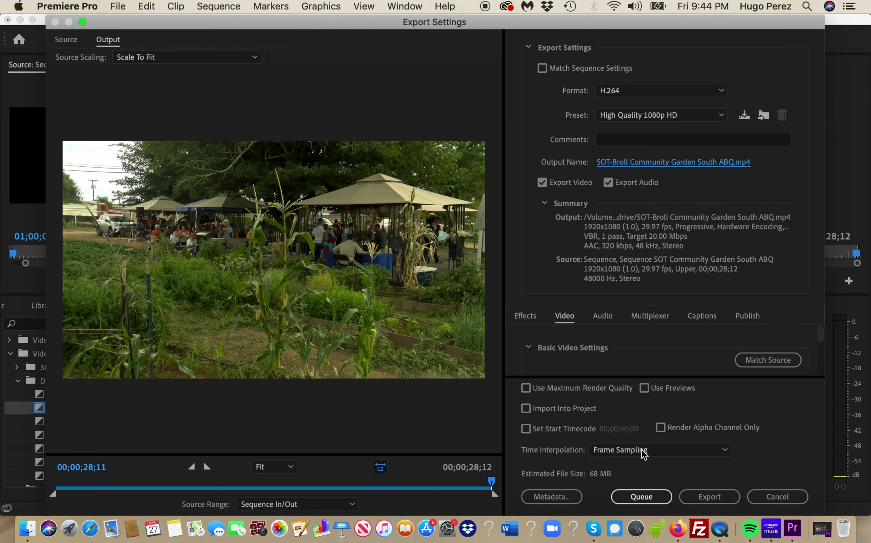
- Encode the sequence to SOT-Broll Community Garden South ABQ.mp4 at 1920x1080, 29.97 fps, VBR 20 Mbps
click(717, 496)
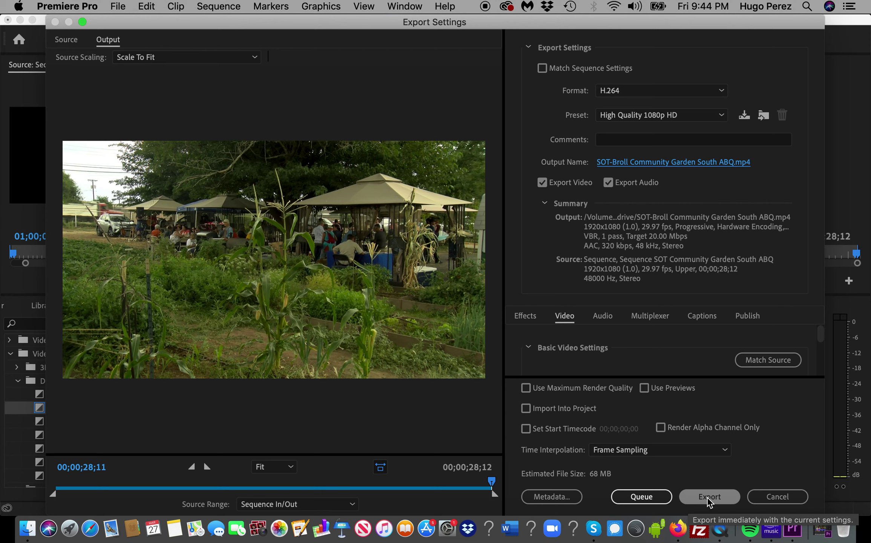
click(707, 496)
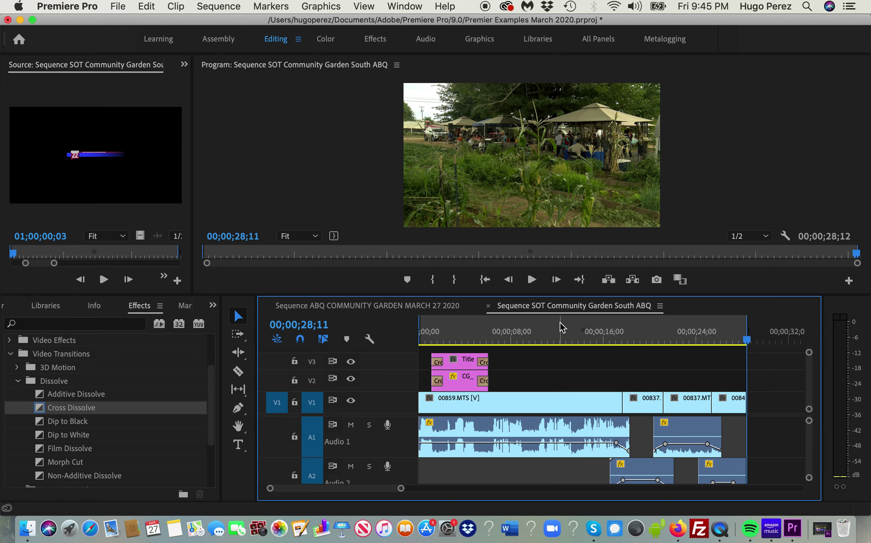
- Hide Premiere Pro and open SOT-Broll Community Garden South ABQ.mp4 from the Finder export folder
key(super+h)
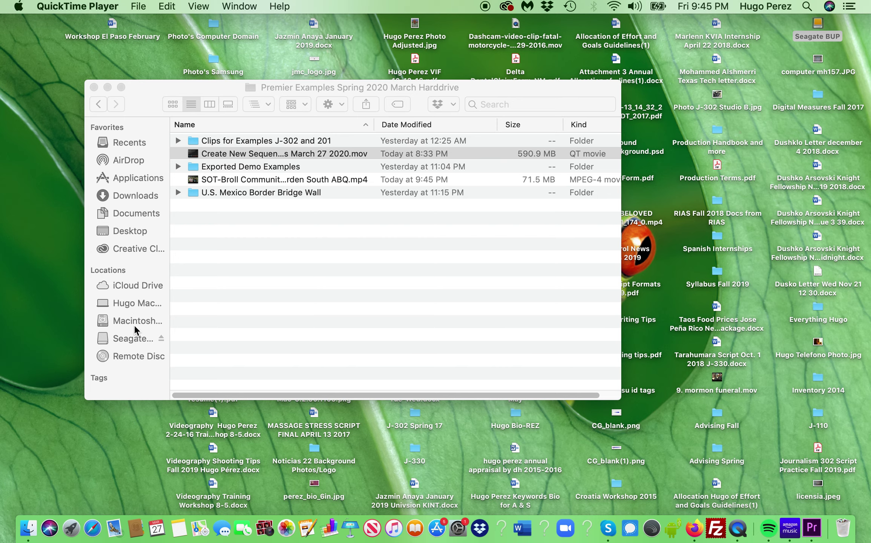
click(136, 338)
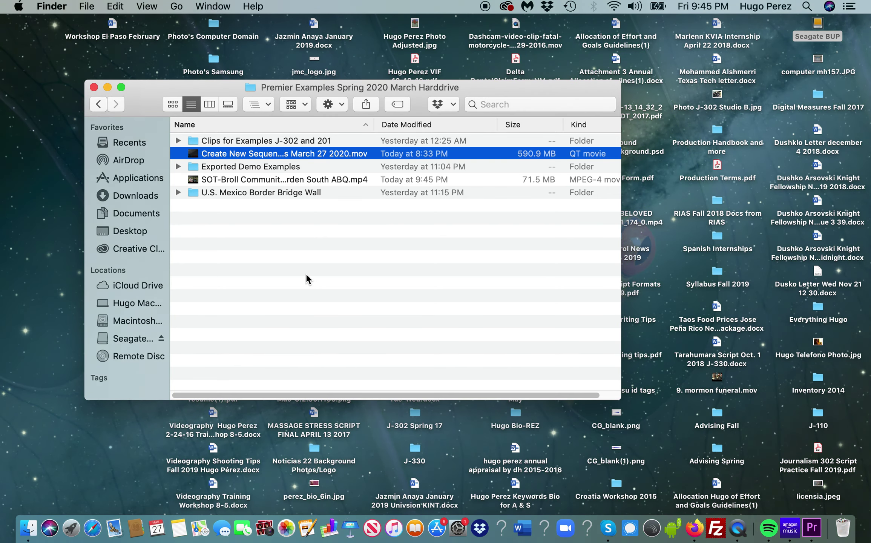
click(306, 279)
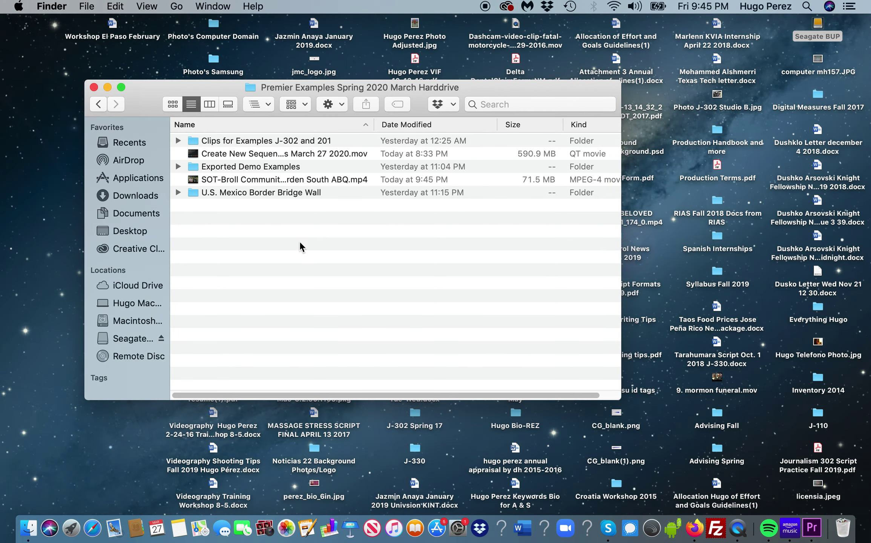
click(228, 180)
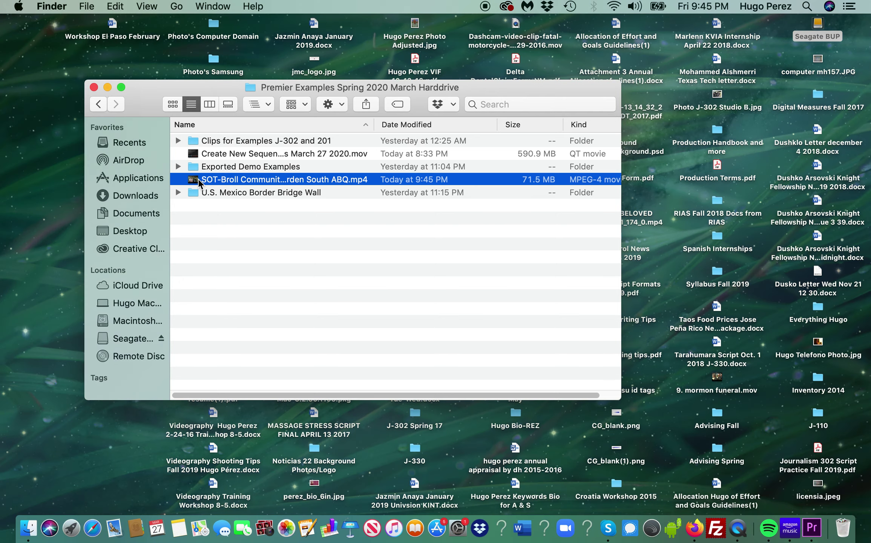
double_click(198, 181)
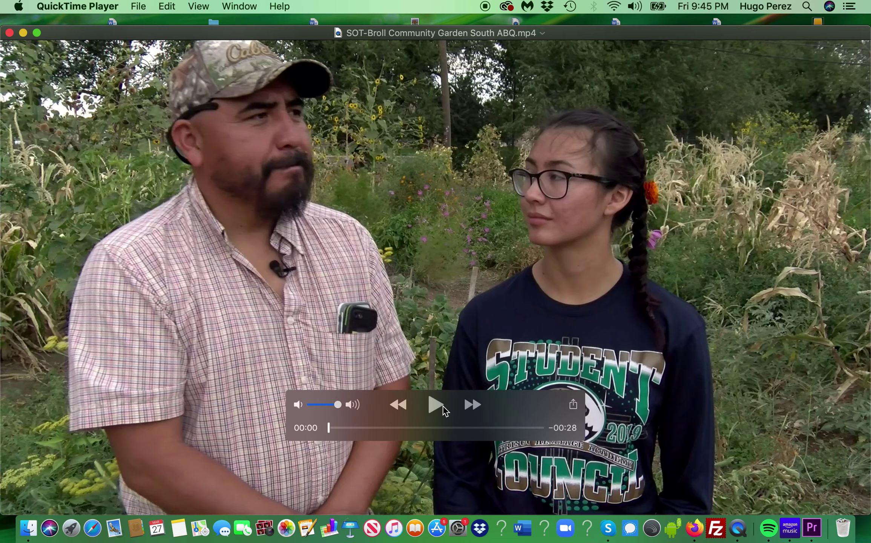
- Play the exported SOT-Broll MP4 in QuickTime, rewind it to 00:00, and close the player
click(434, 406)
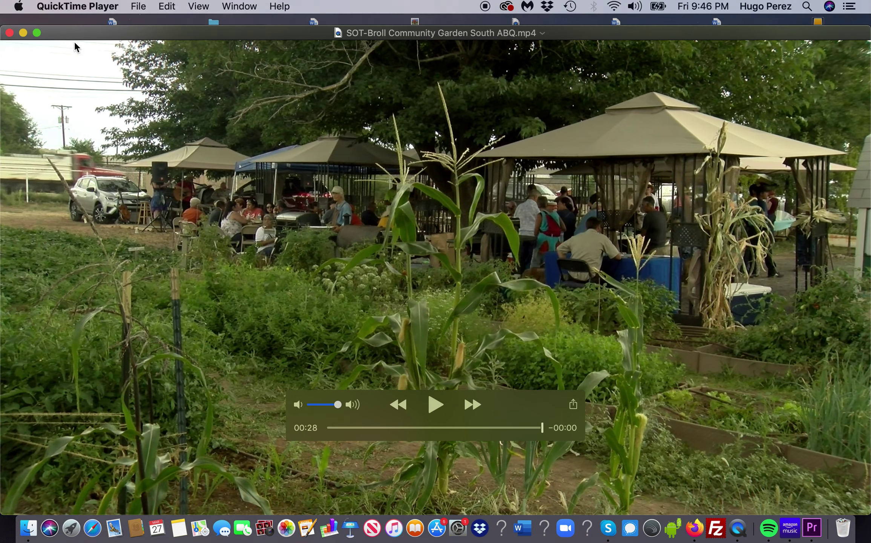
drag(543, 428, 325, 431)
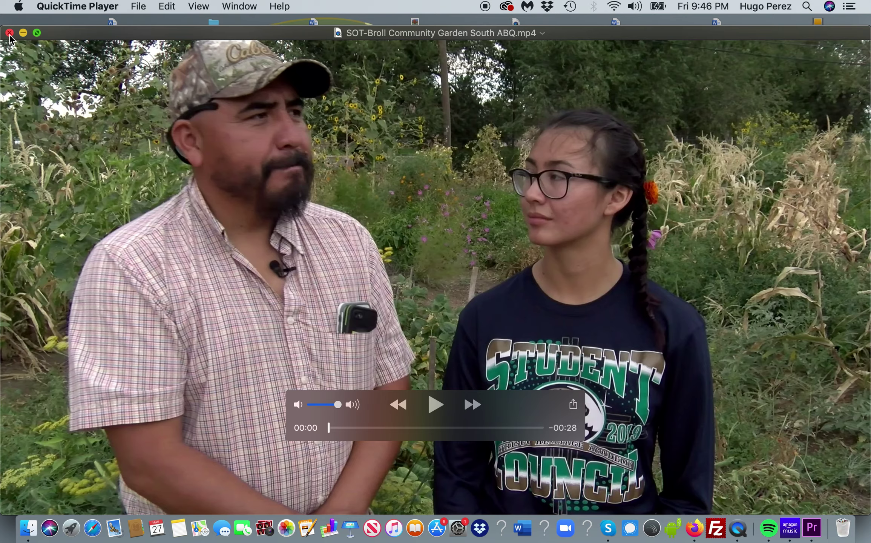
click(9, 33)
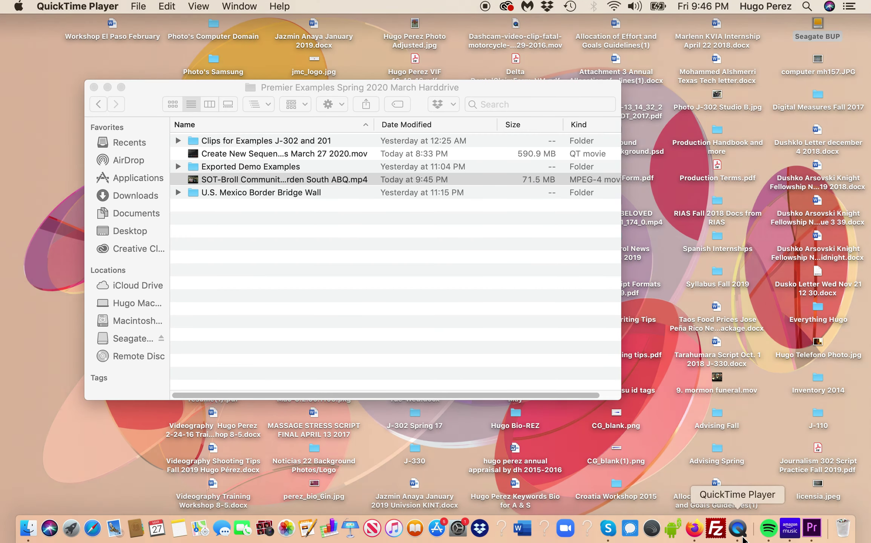
- Bring Premiere Pro to the front and display QuickTime Player's recent files from the Dock
click(810, 529)
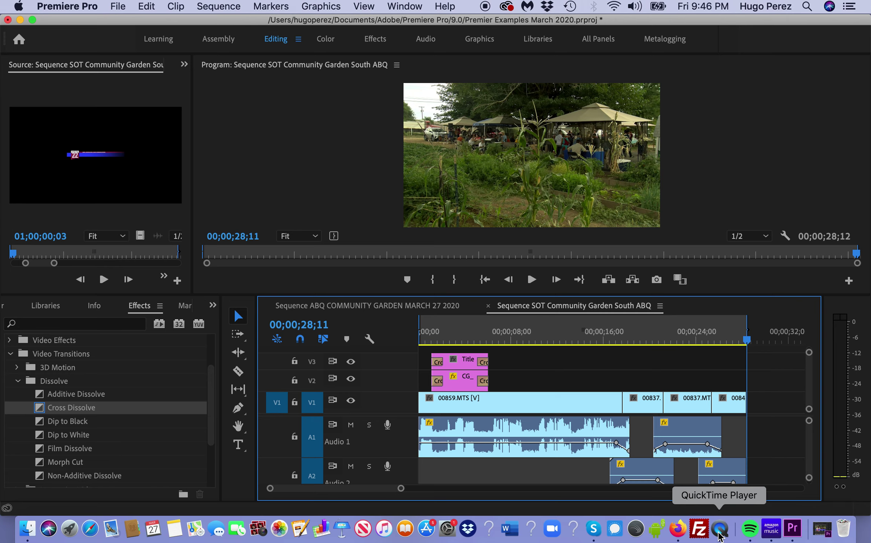
click(721, 536)
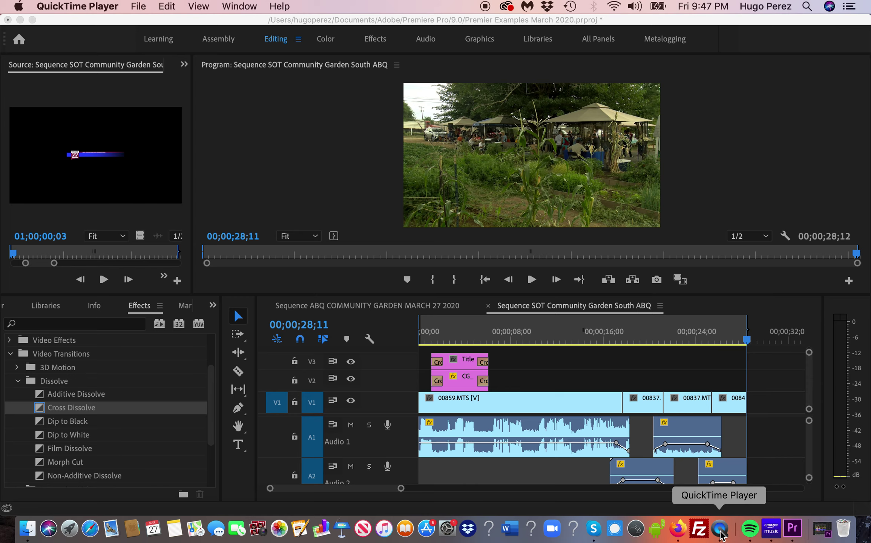
right_click(720, 535)
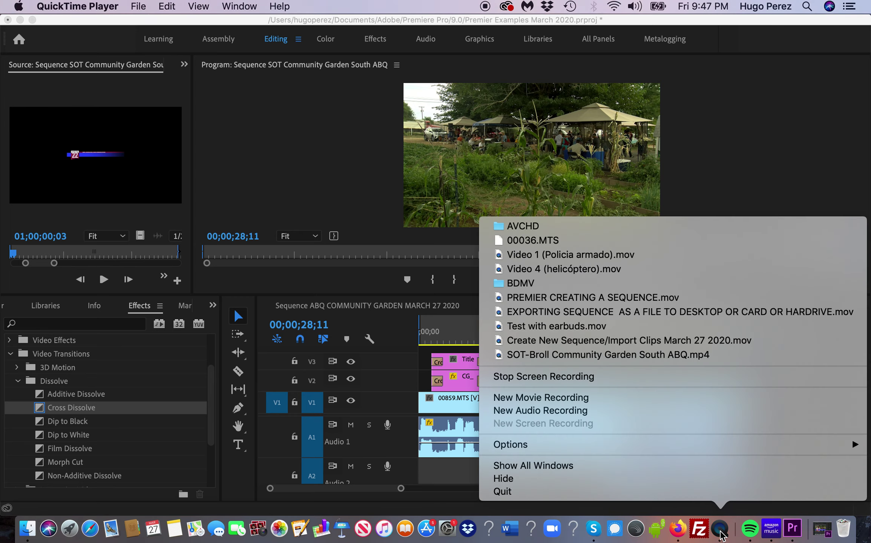